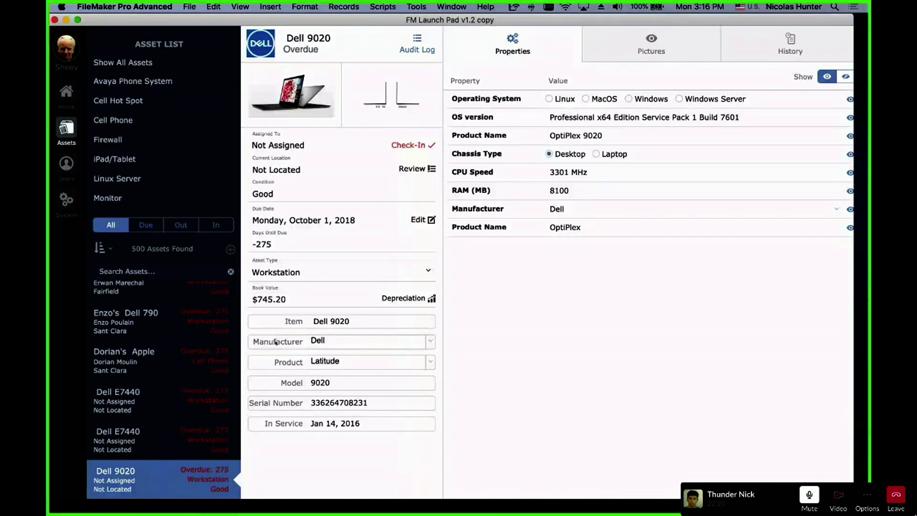
Step: Show the Cell Phone assets and examine the Cell Number, Active Status, Device Model and Cell Type properties
left_click(133, 123)
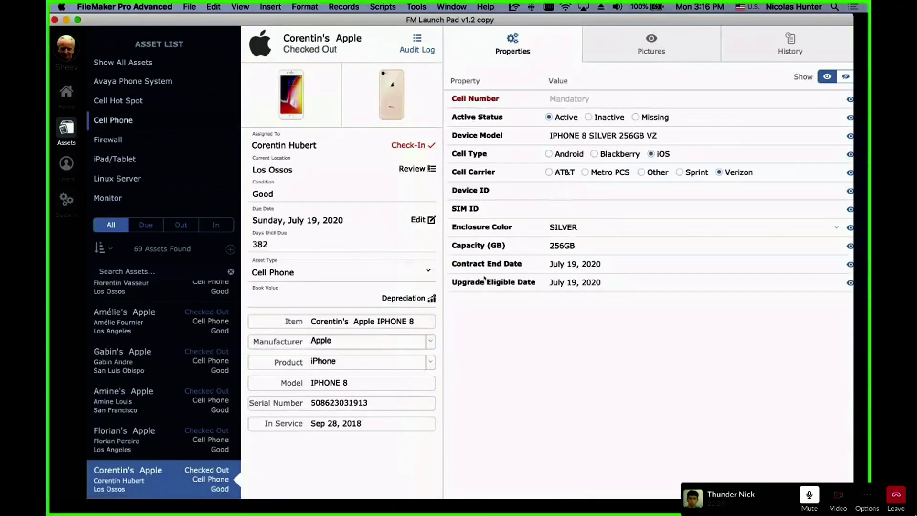
left_click(576, 99)
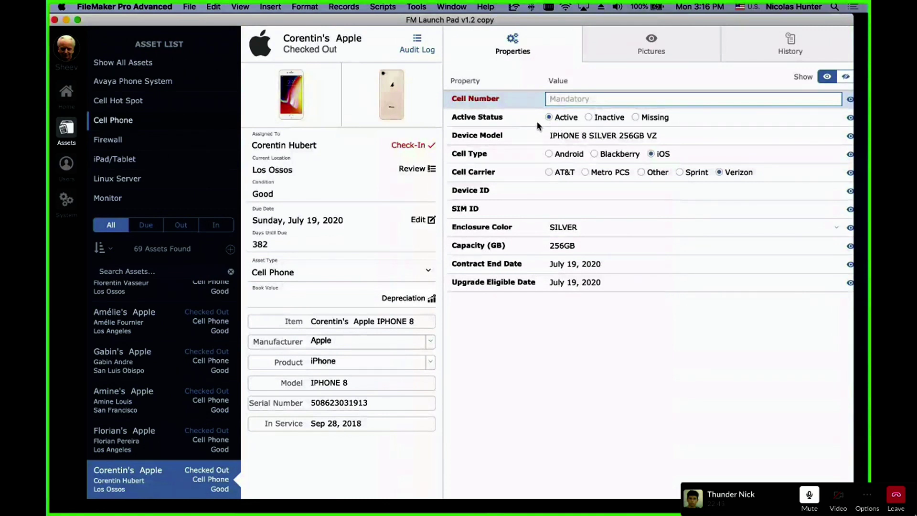
left_click(510, 123)
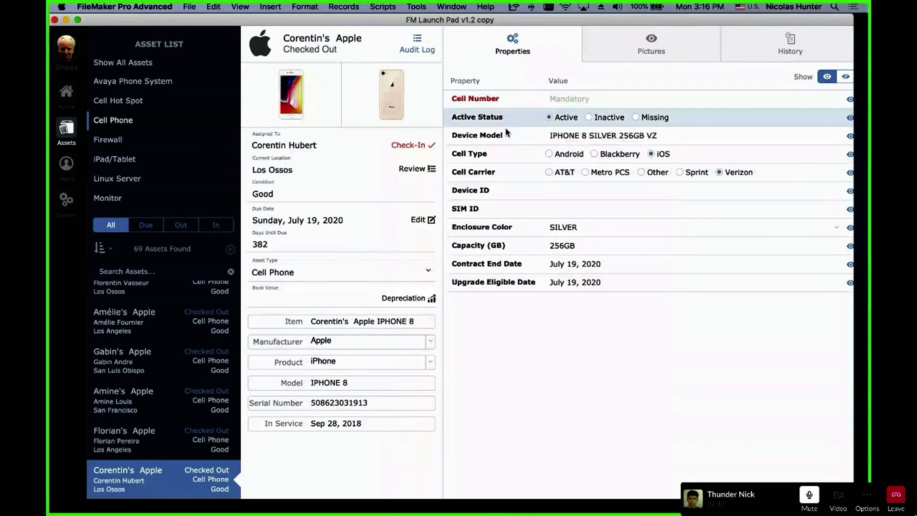
left_click(506, 134)
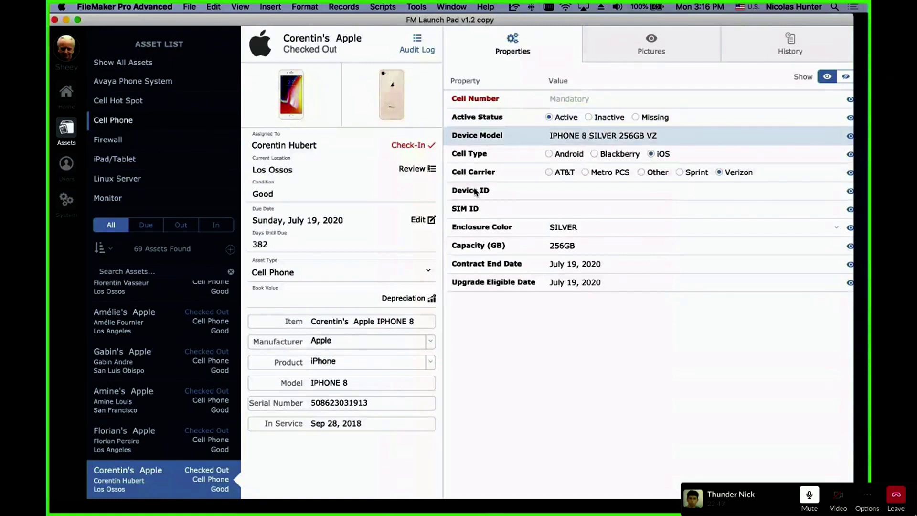
left_click(497, 153)
Step: Browse the unassigned Samsung Galaxy phones in the asset list and view their properties
scroll(158, 391, "down", 5)
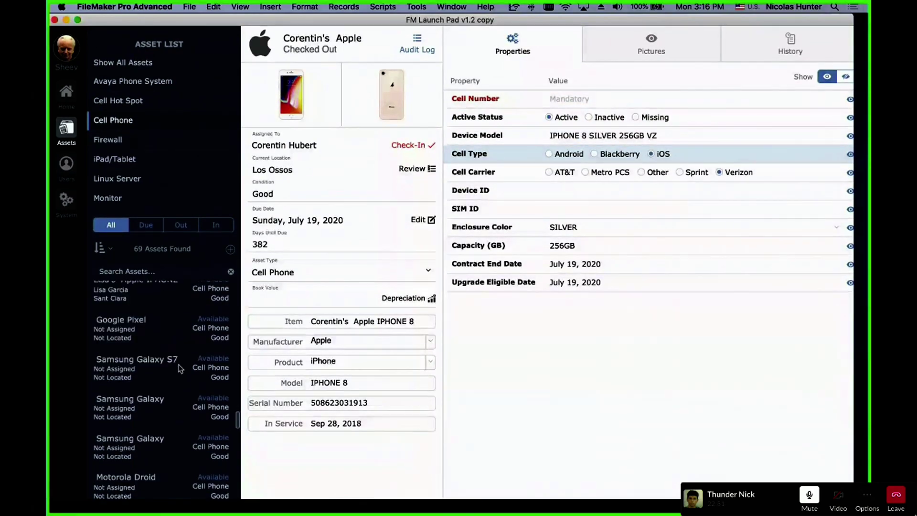
left_click(180, 369)
left_click(172, 407)
left_click(172, 449)
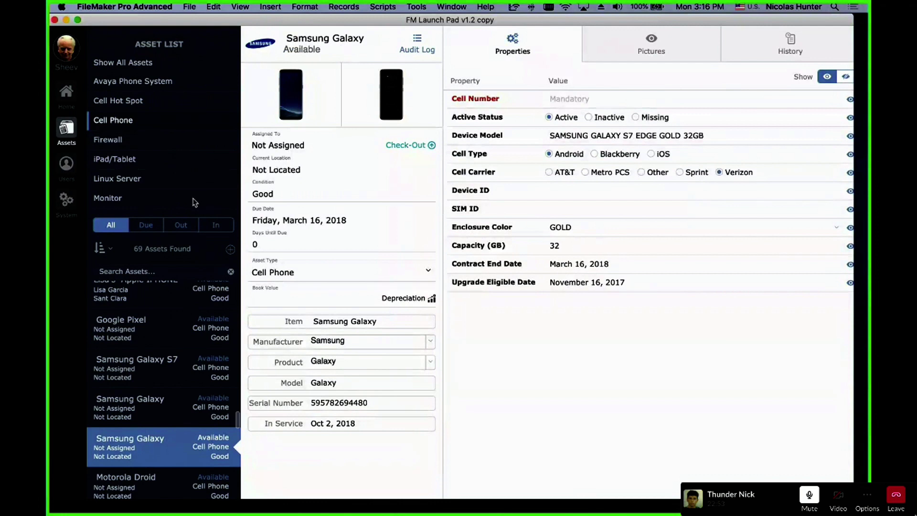
Step: Compare the properties of the Linux Server, Cell Hot Spot and Avaya Phone System asset types, including the Avaya IP Office record
left_click(145, 178)
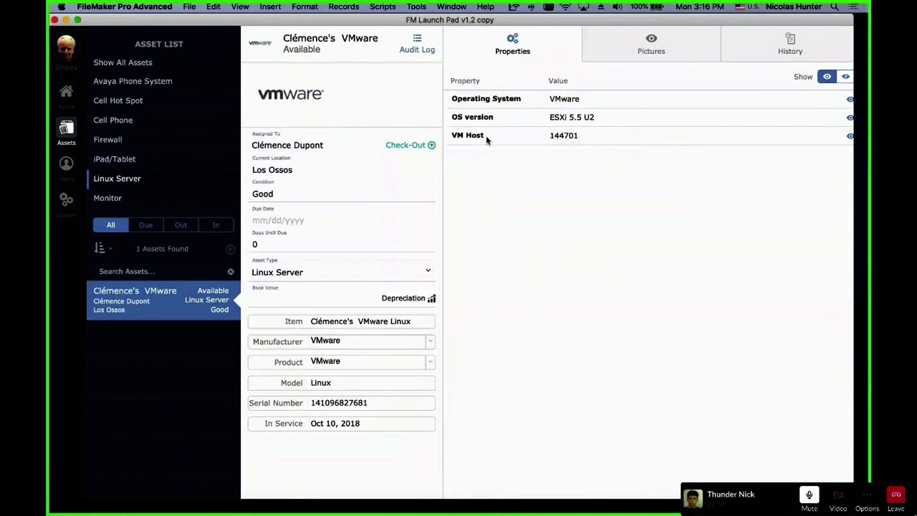
left_click(138, 108)
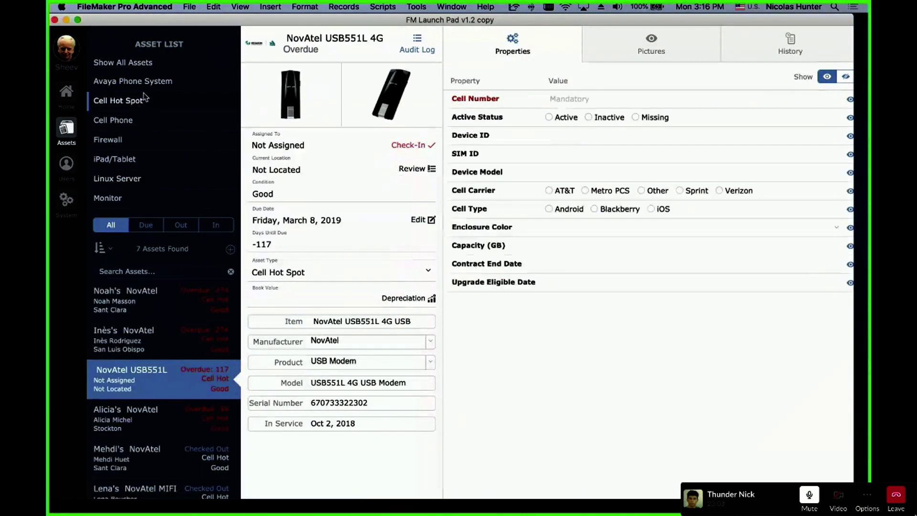
left_click(145, 84)
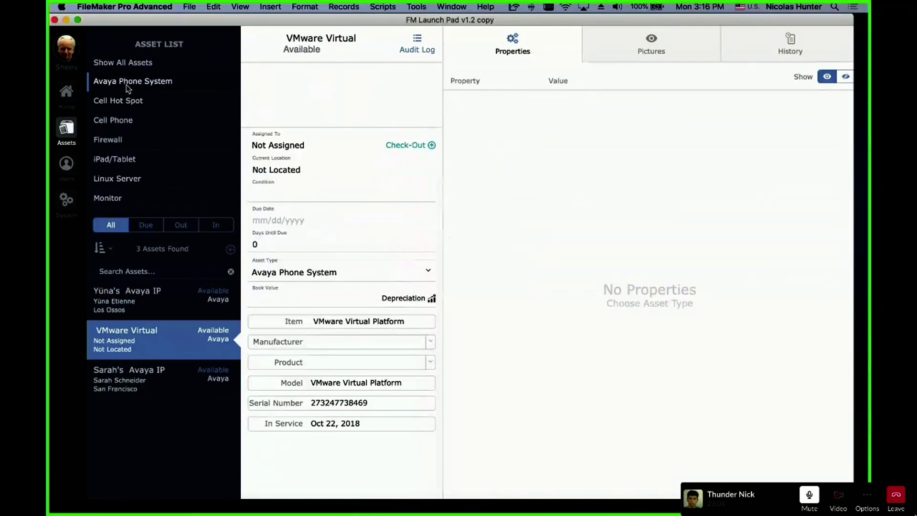
left_click(161, 302)
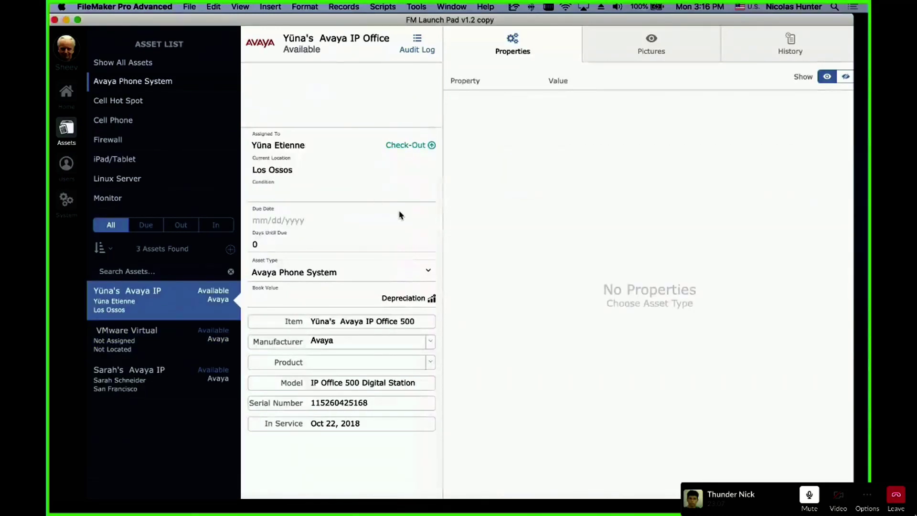
Step: Show the Printer assets and view the properties of two Ricoh Aficio printers
scroll(150, 179, "down", 1)
scroll(150, 179, "down", 4)
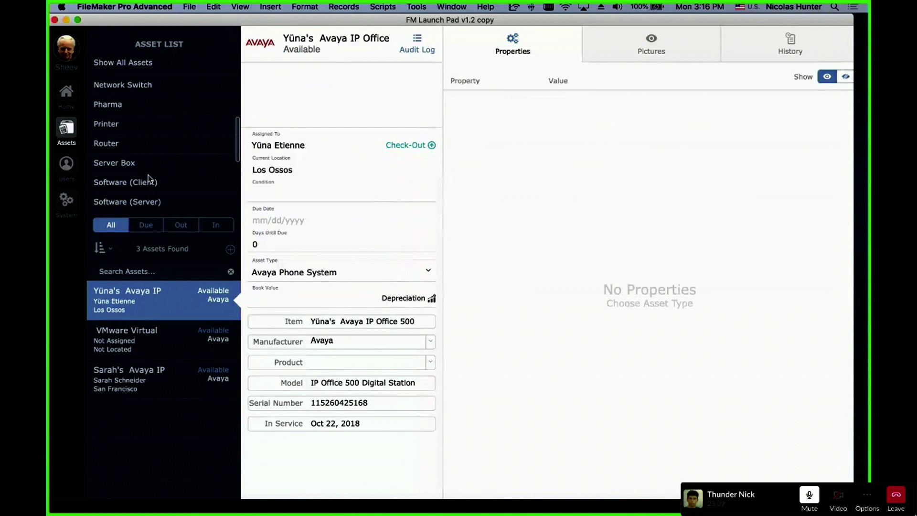
left_click(144, 124)
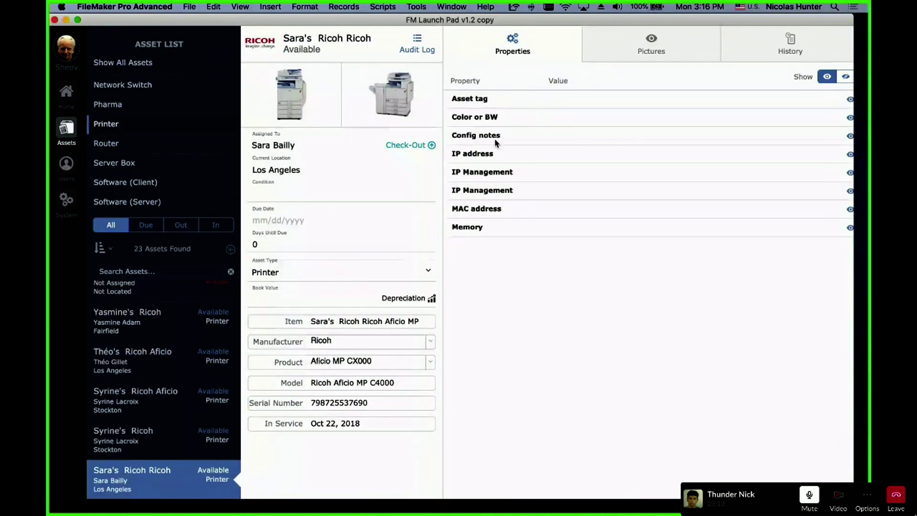
left_click(157, 377)
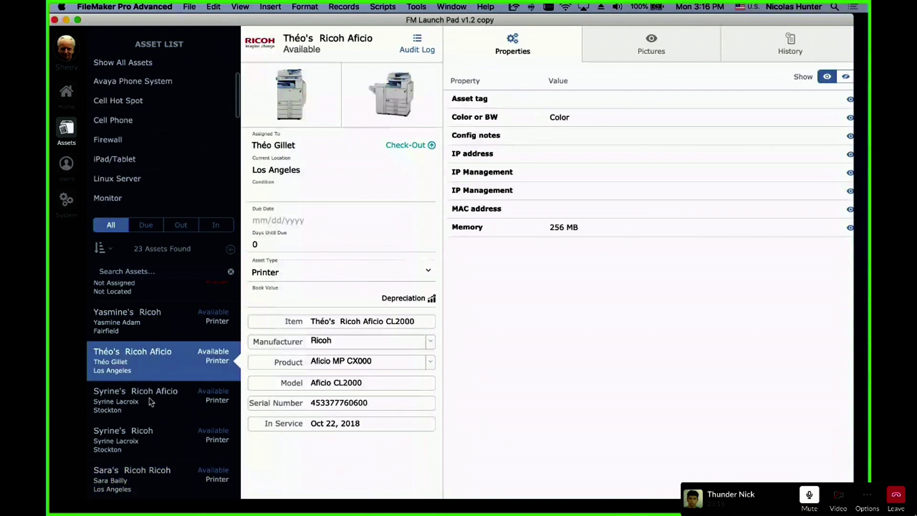
left_click(148, 401)
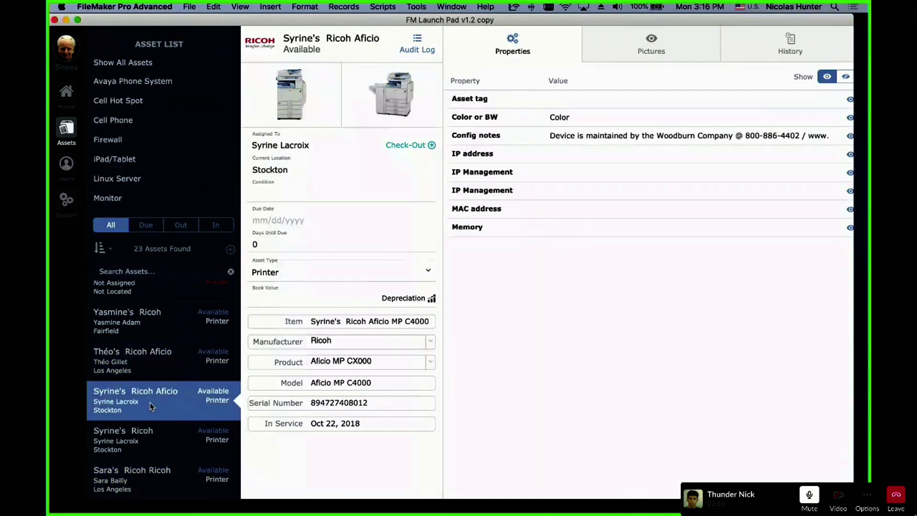
Step: Look through the Monitor, Pharma, Software (Client) and Server Box asset types to compare their properties
left_click(133, 198)
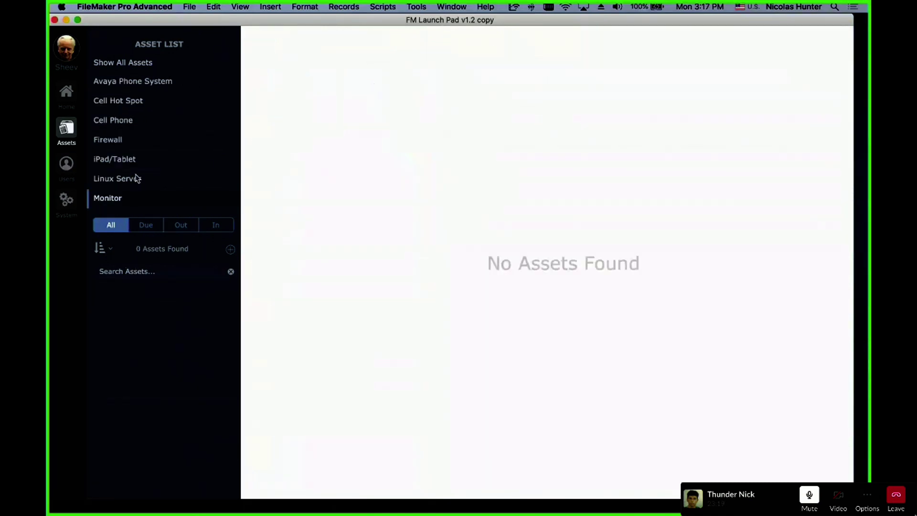
scroll(136, 178, "down", 5)
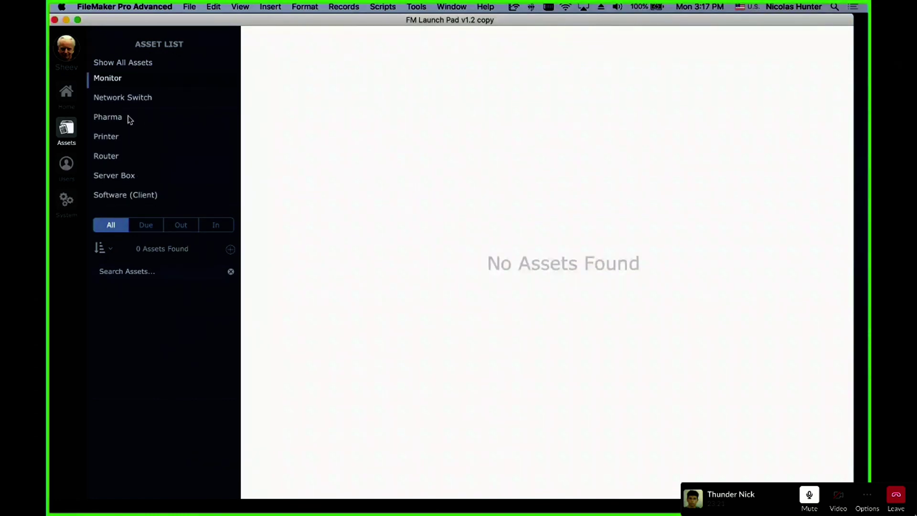
left_click(128, 118)
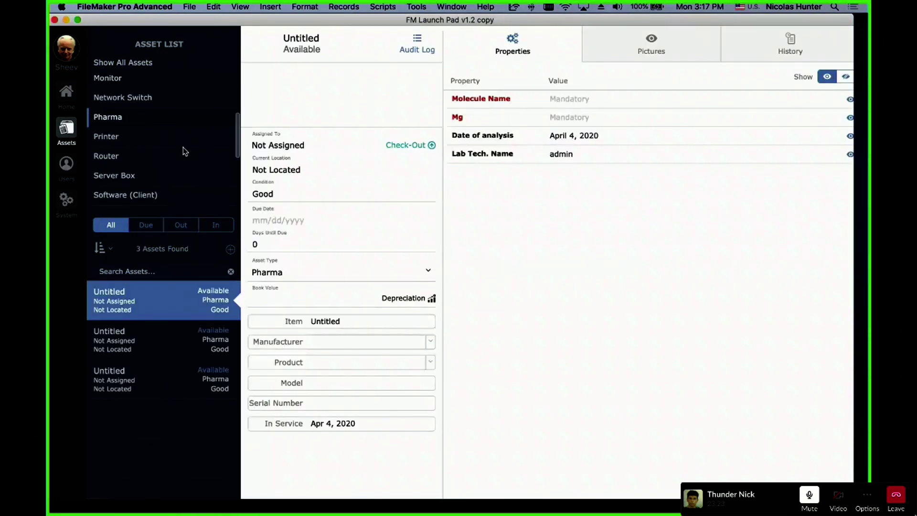
left_click(138, 197)
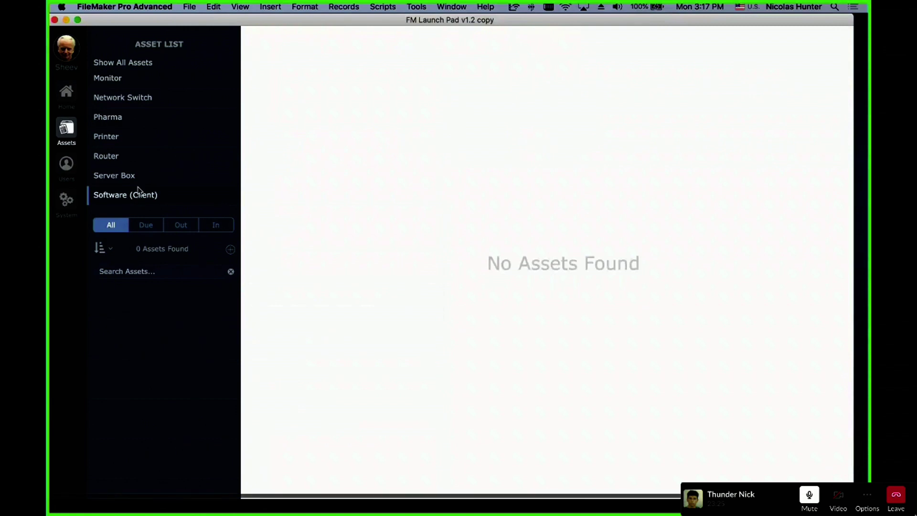
left_click(136, 177)
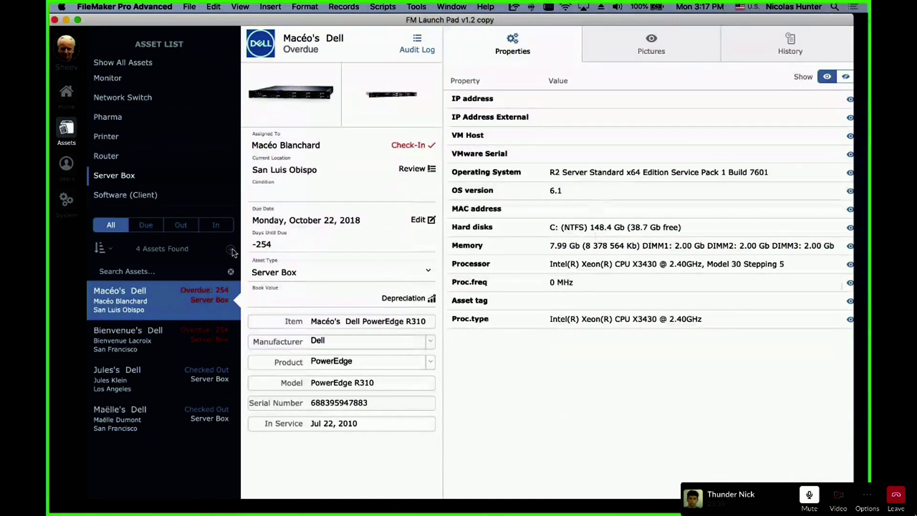
Step: Look through the VMWare Host, Veeam, Windows Server and Workstation asset types to compare their properties
scroll(173, 172, "down", 5)
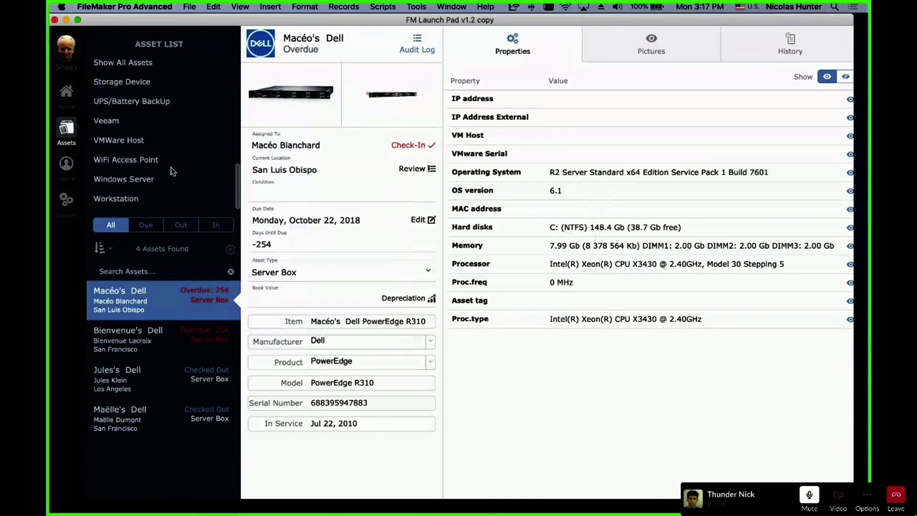
left_click(139, 140)
left_click(131, 125)
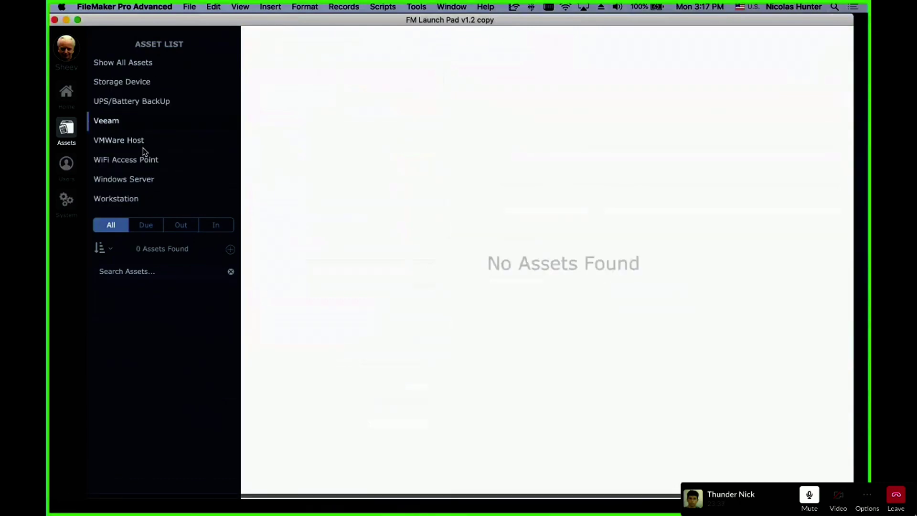
left_click(146, 180)
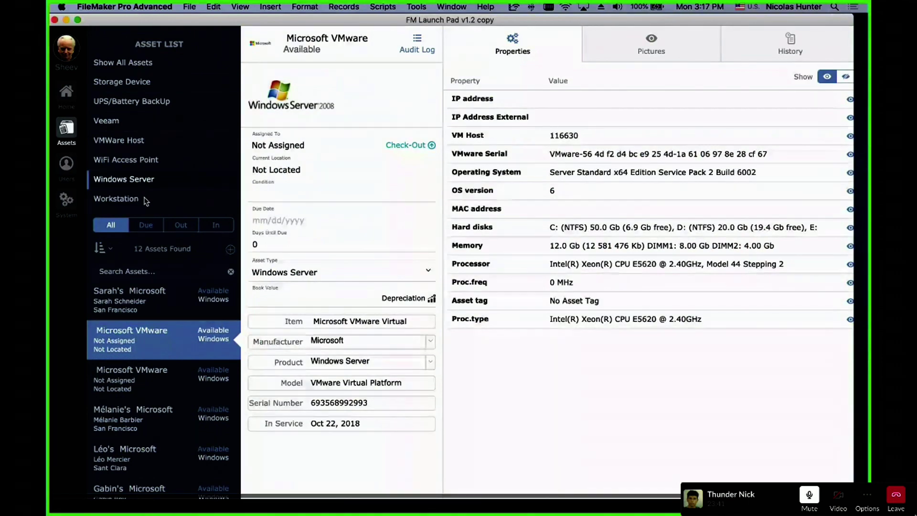
left_click(143, 199)
Step: Return to the start of the asset types and view the Firewall, Cell Phone and Cell Hot Spot assets
scroll(164, 167, "up", 4)
scroll(165, 159, "up", 8)
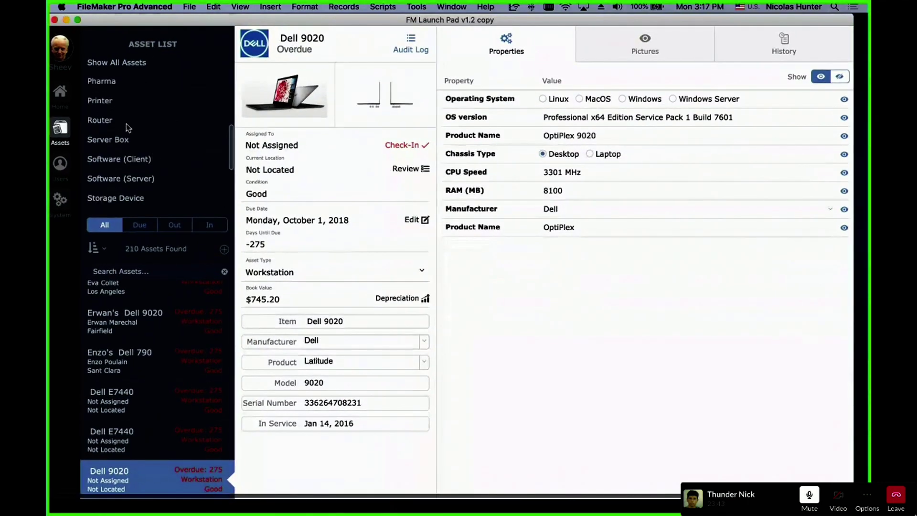
left_click(126, 131)
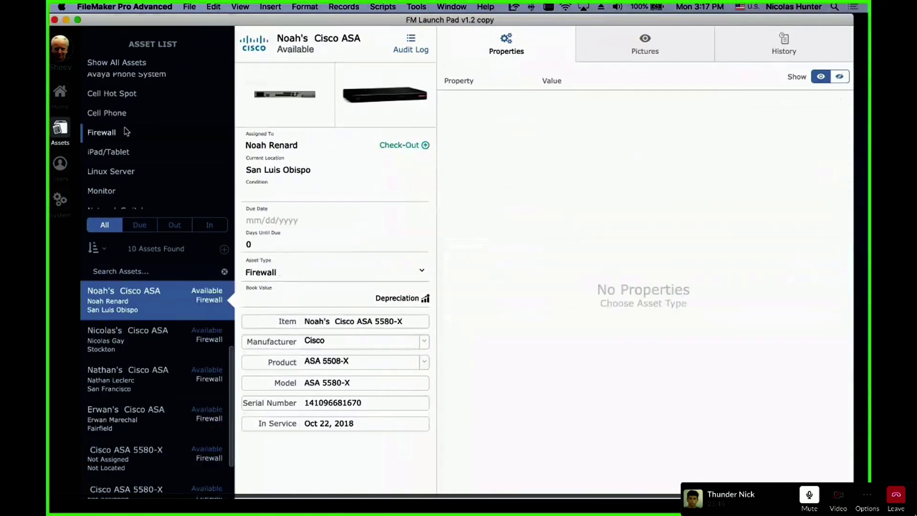
left_click(133, 117)
left_click(138, 94)
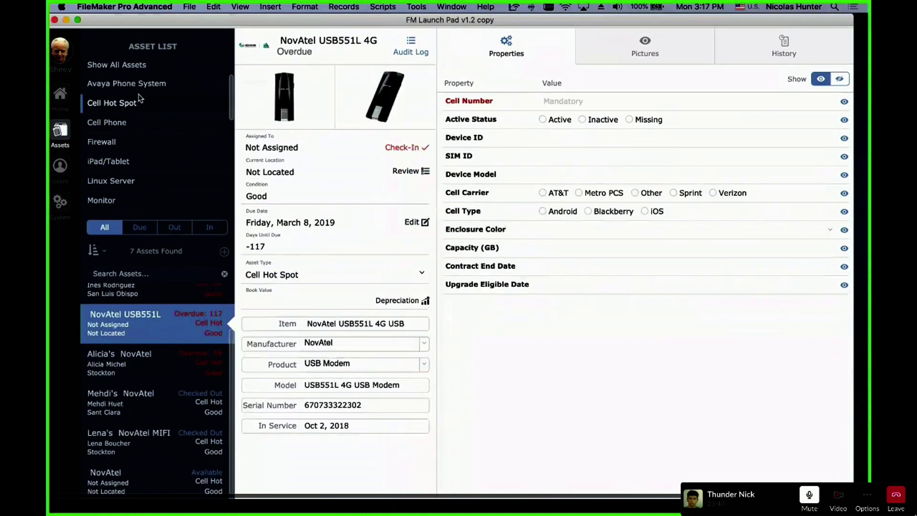
Step: View the Server Box, Software (Server) and Storage Device asset types, and examine the storage device's IP Management property
scroll(137, 170, "down", 3)
scroll(136, 171, "down", 4)
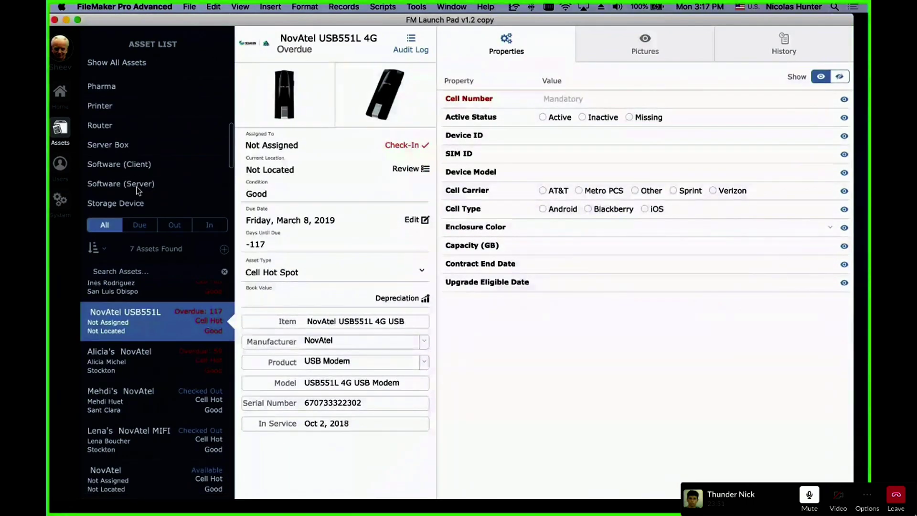
left_click(109, 145)
left_click(140, 190)
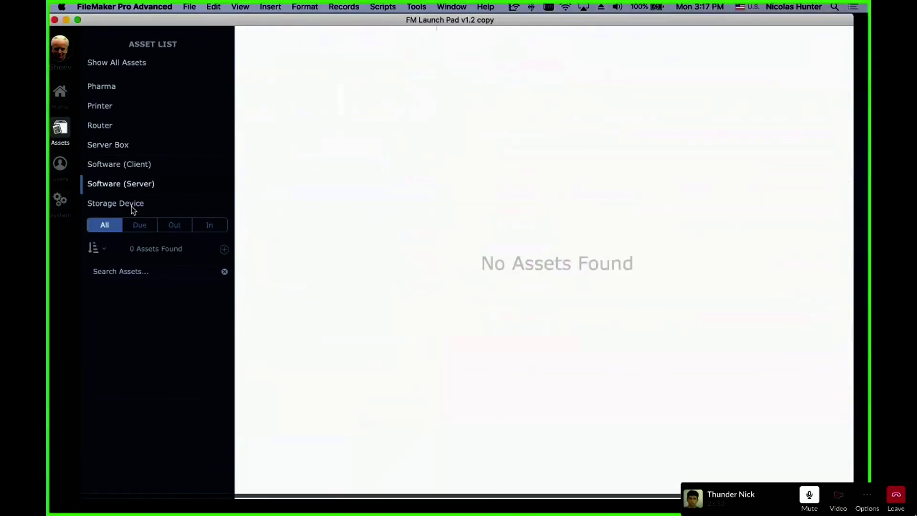
left_click(136, 204)
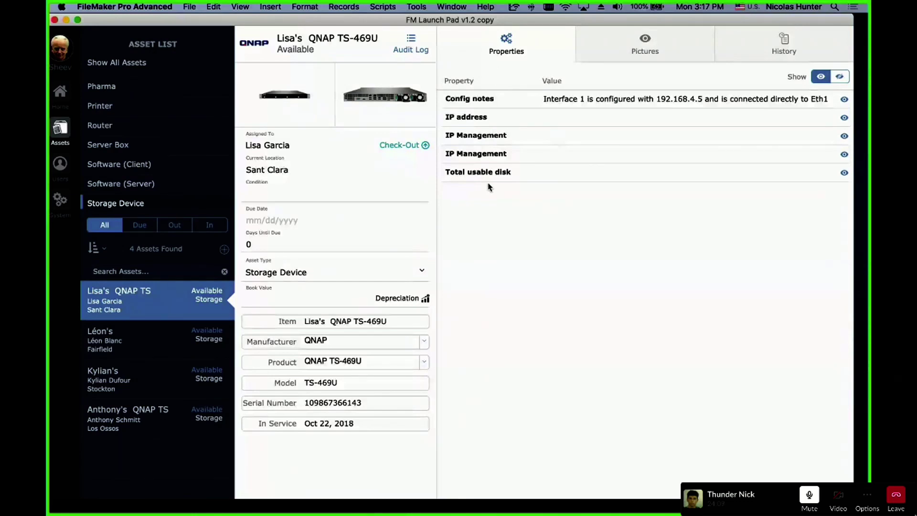
left_click(506, 138)
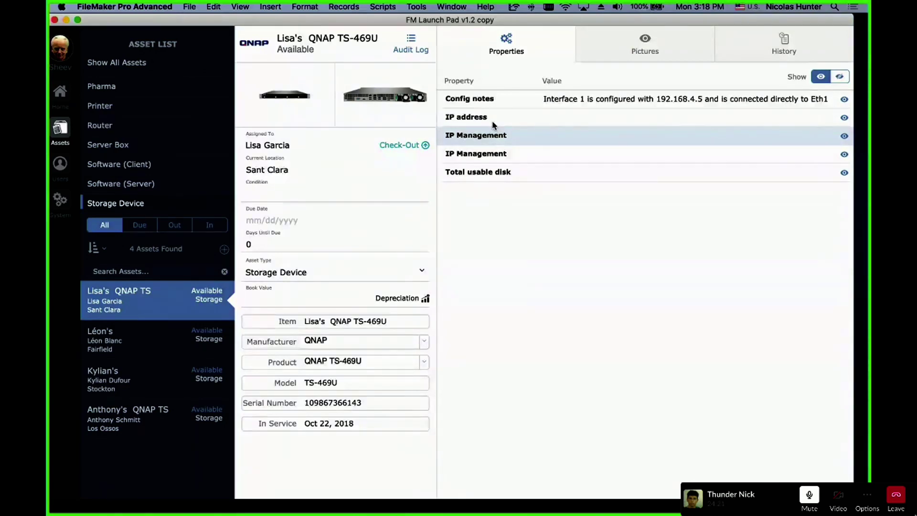
key("super+shift+d")
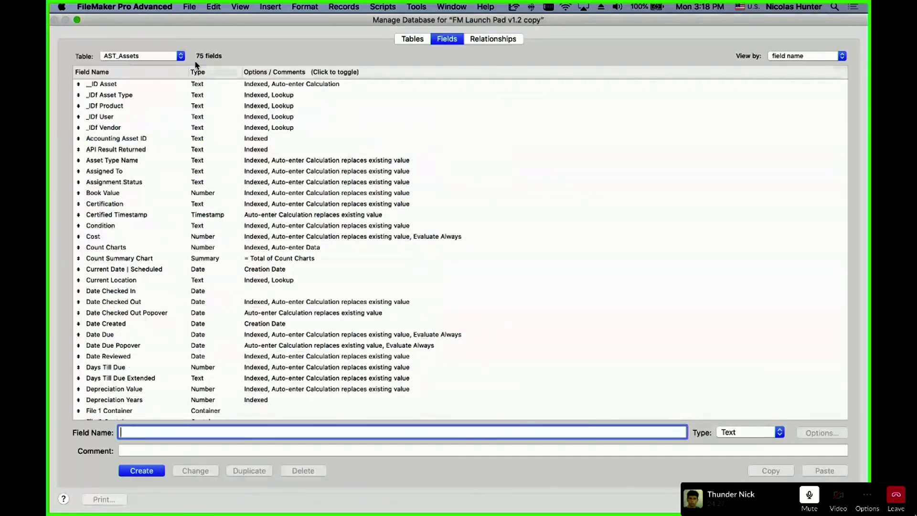
left_click(167, 60)
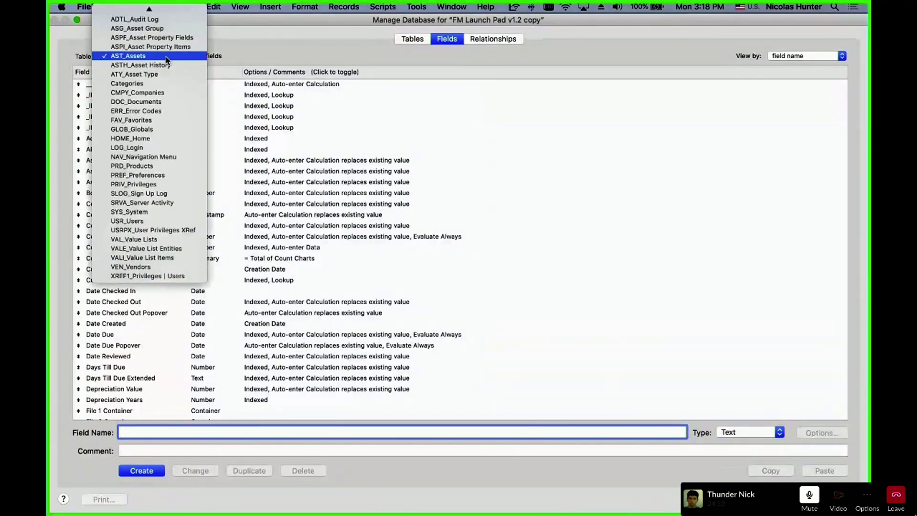
left_click(165, 57)
key("Escape")
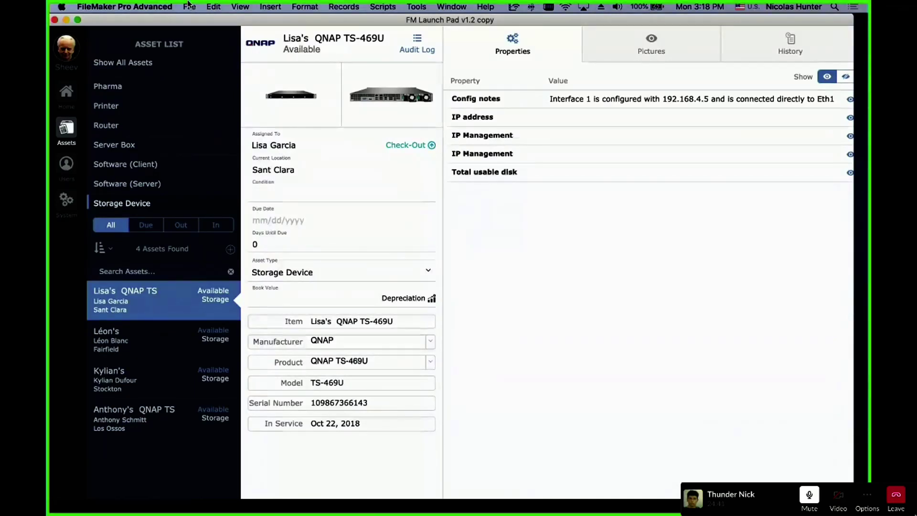
Step: Open the database's field definitions, look over the AST_Assets fields, and show the fields of the ASPI_Asset Property Items table
key("super+shift+d")
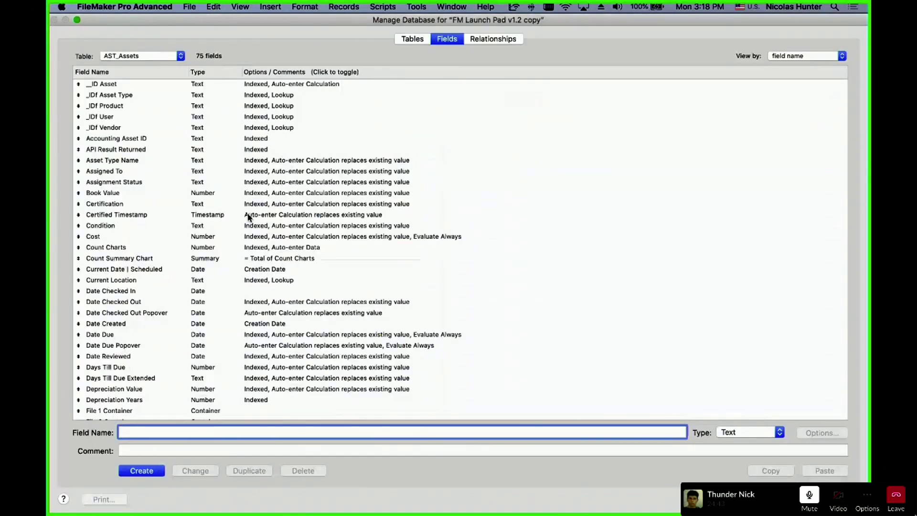
scroll(237, 168, "down", 2)
scroll(236, 168, "down", 1)
left_click(163, 58)
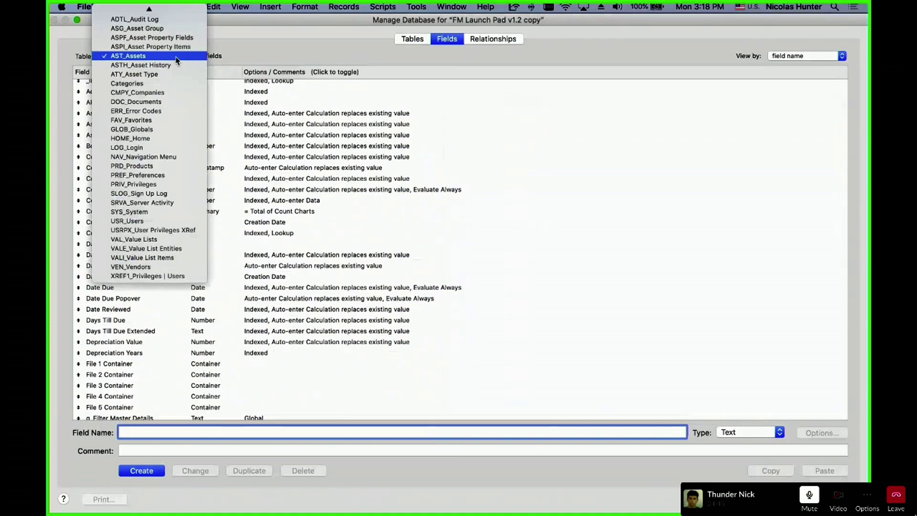
left_click(146, 47)
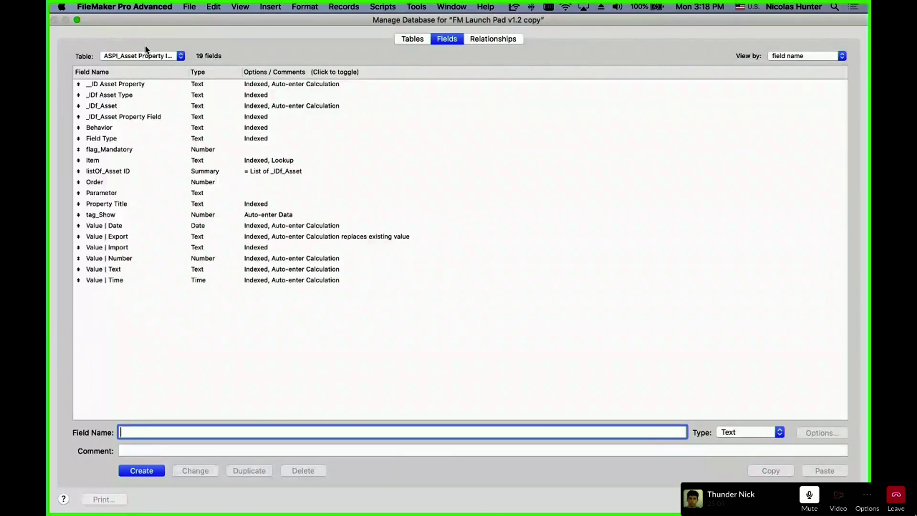
Step: Close the database field definitions and show the Cell Phone assets with their properties
key("Escape")
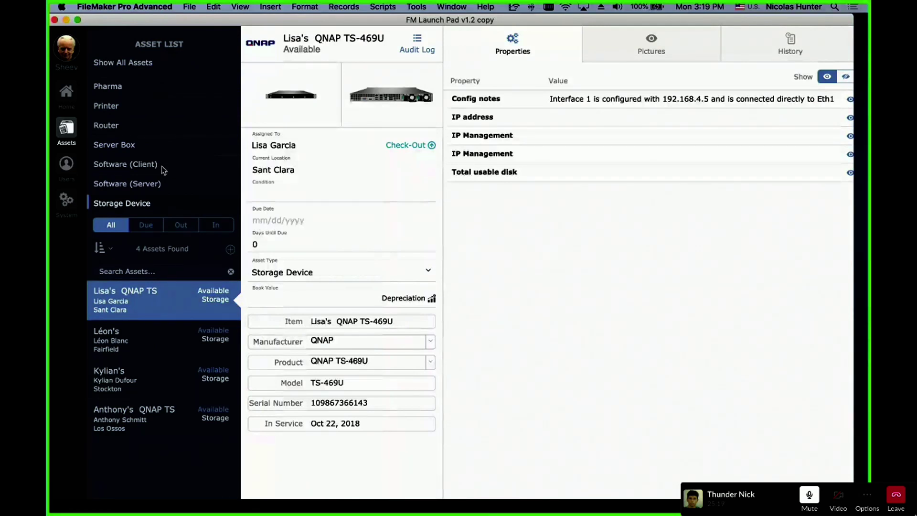
scroll(158, 162, "up", 5)
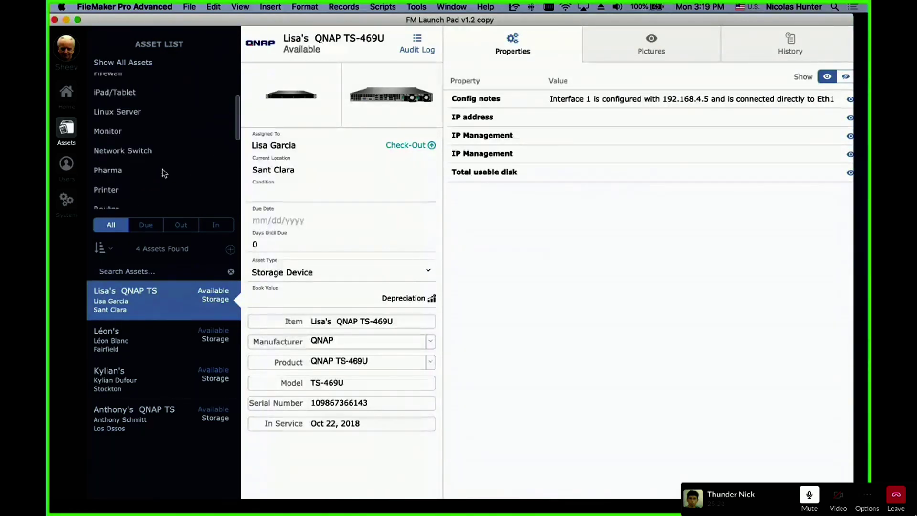
scroll(152, 148, "up", 1)
left_click(143, 127)
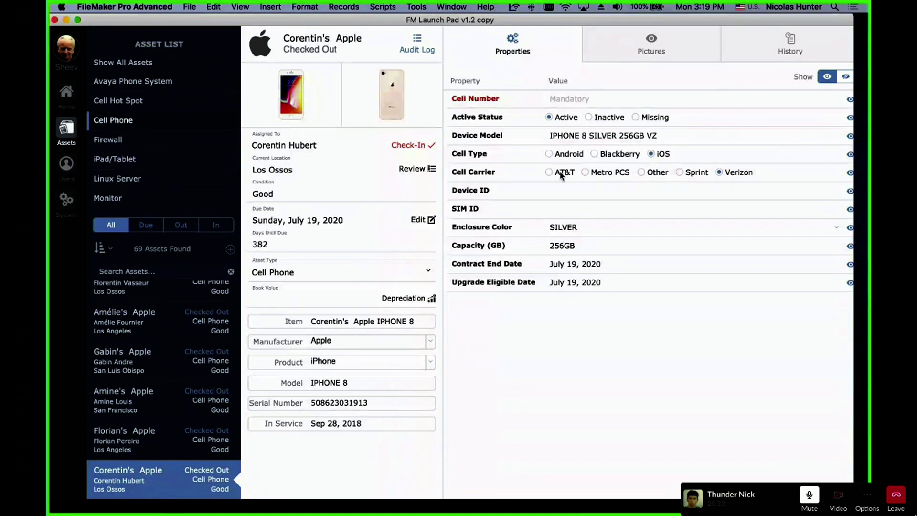
Step: Examine the cell phone's Enclosure Color choices and its Contract End Date calendar, leaving both values unaltered
left_click(757, 229)
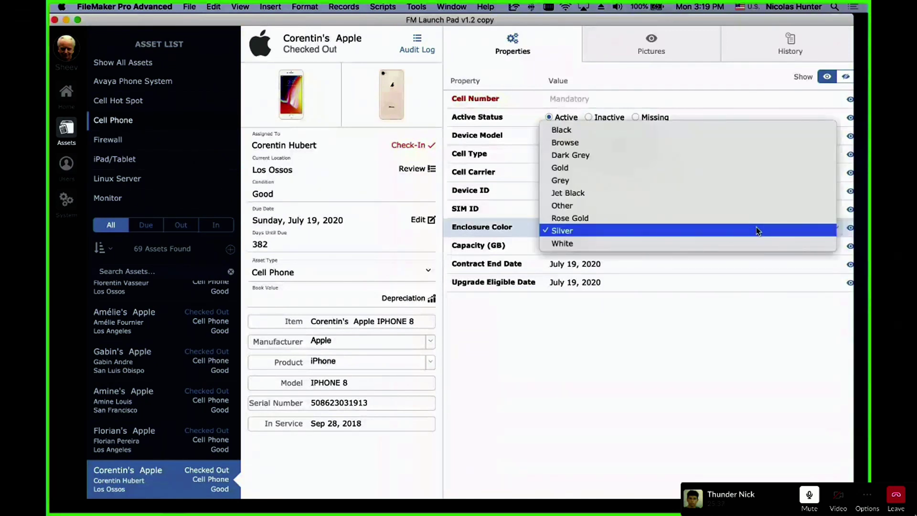
left_click(756, 229)
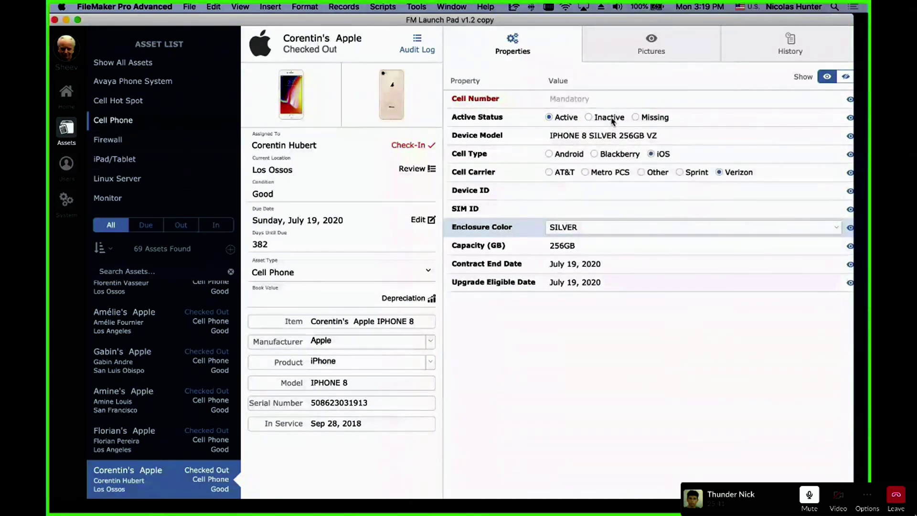
left_click(606, 262)
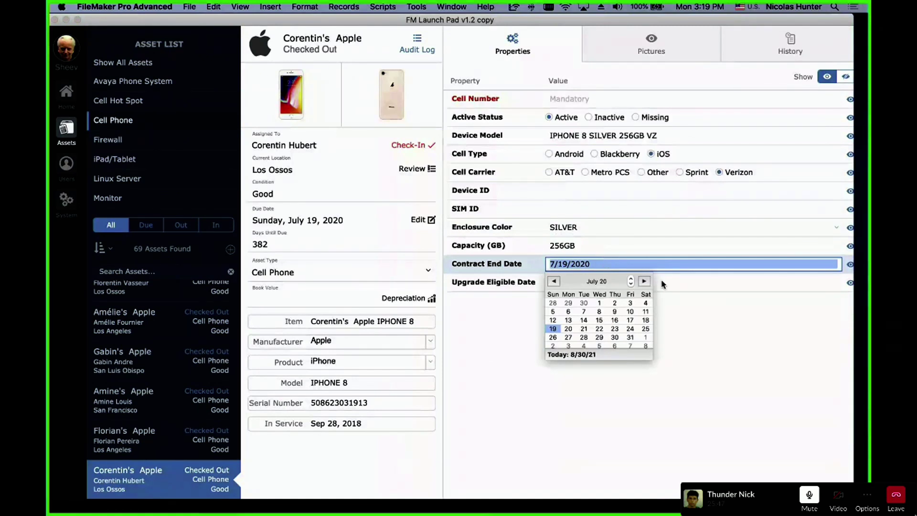
left_click(731, 344)
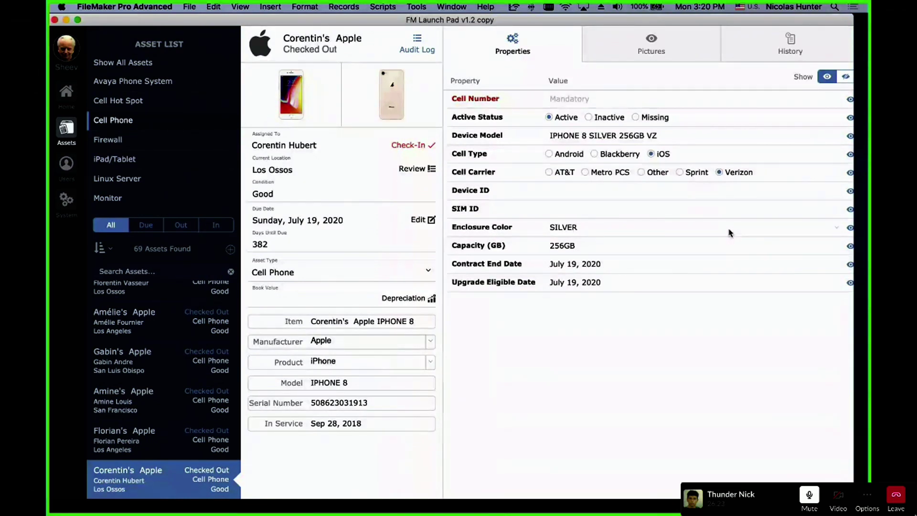
left_click(594, 264)
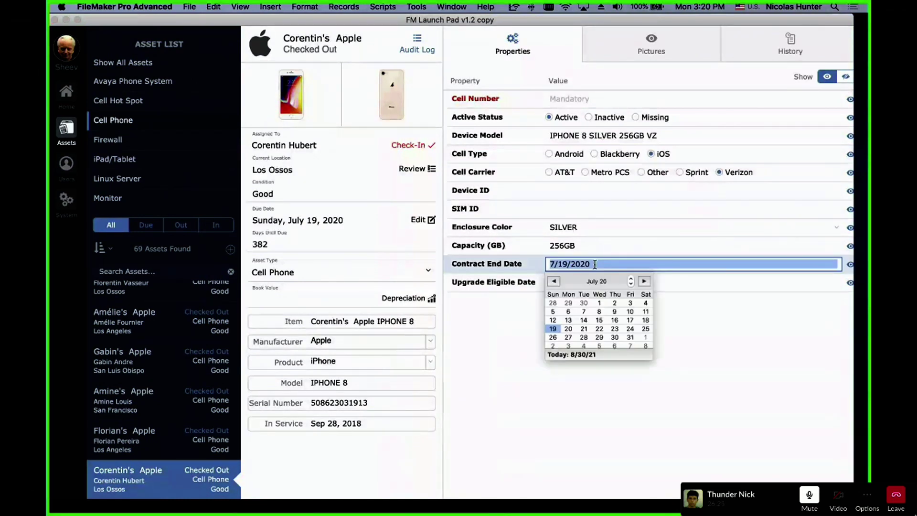
left_click(606, 266)
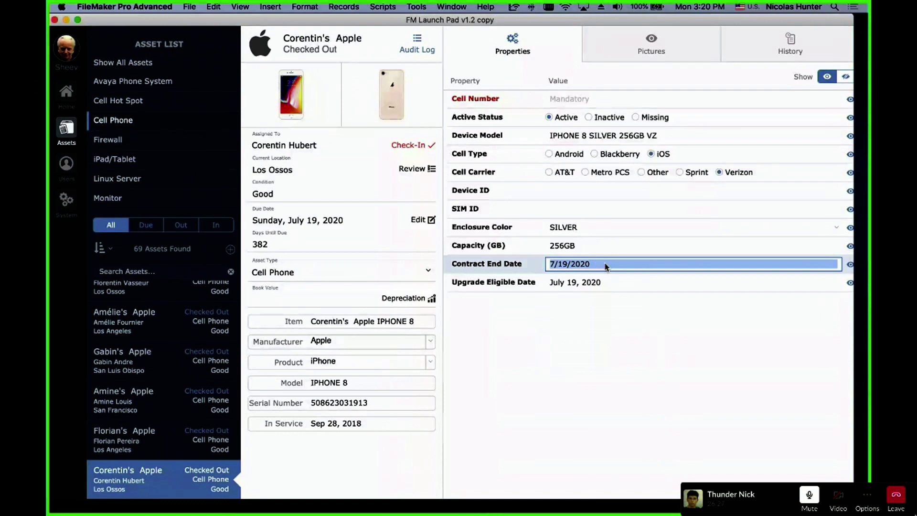
Step: Enter "dddd" in the cell phone's SIM ID property and clear it again
left_click(595, 214)
type("ddd")
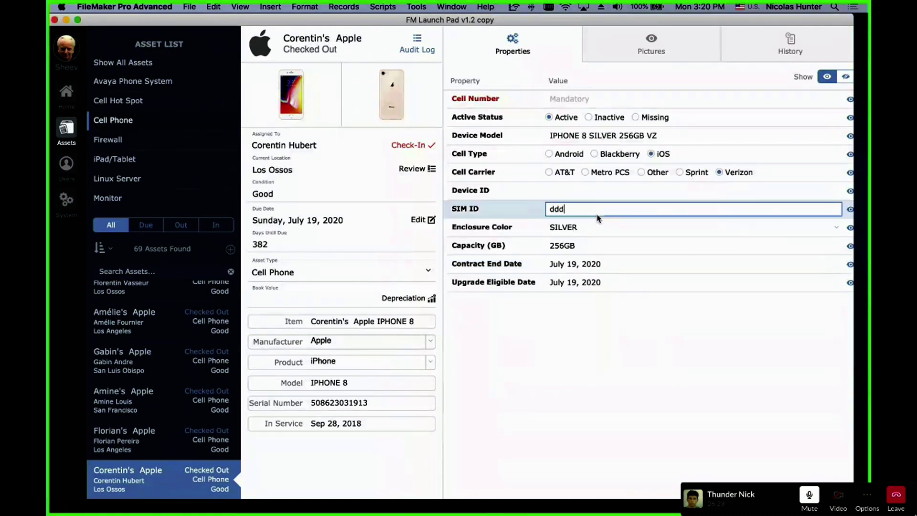
type("d")
left_click(700, 401)
left_click(601, 205)
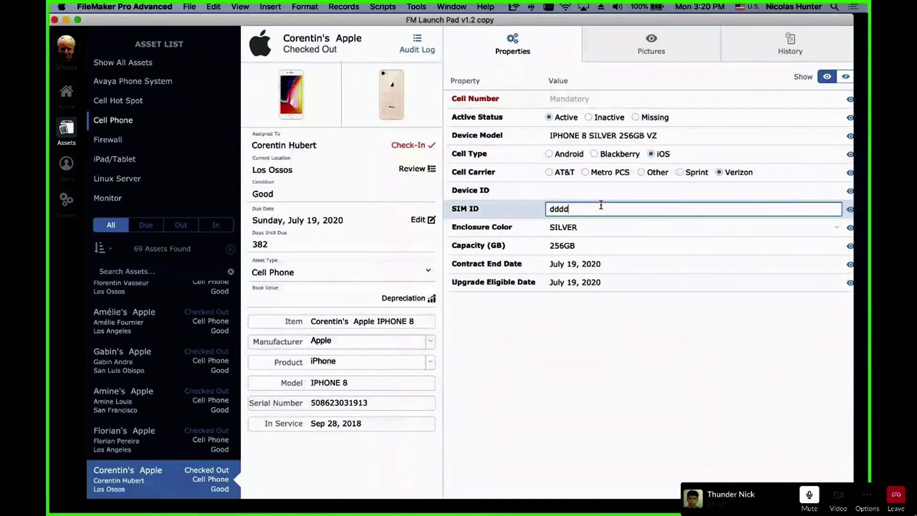
key("ctrl+a")
key("BackSpace")
Step: Try to replace the Upgrade Eligible Date with the text "kfjghjdfhjfgh", and restore the copied date 7/19/2020
left_click(600, 280)
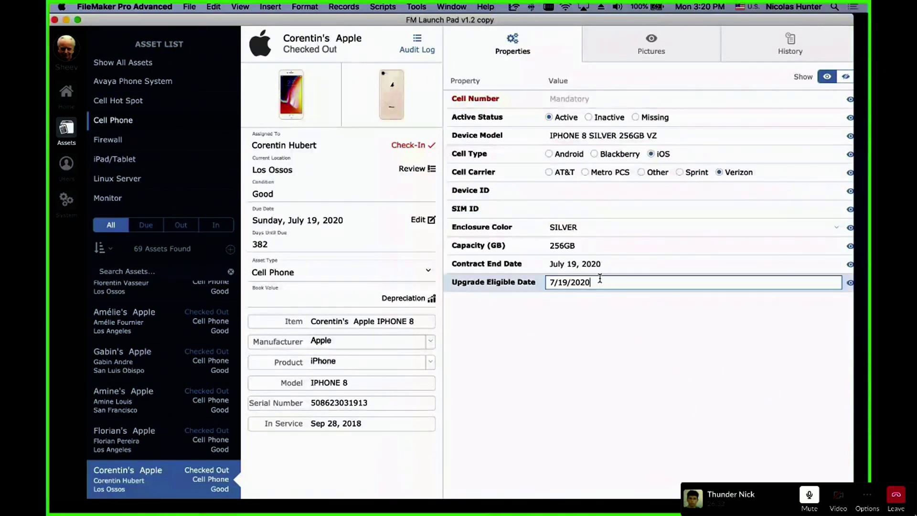
key("ctrl+a")
key("super+c")
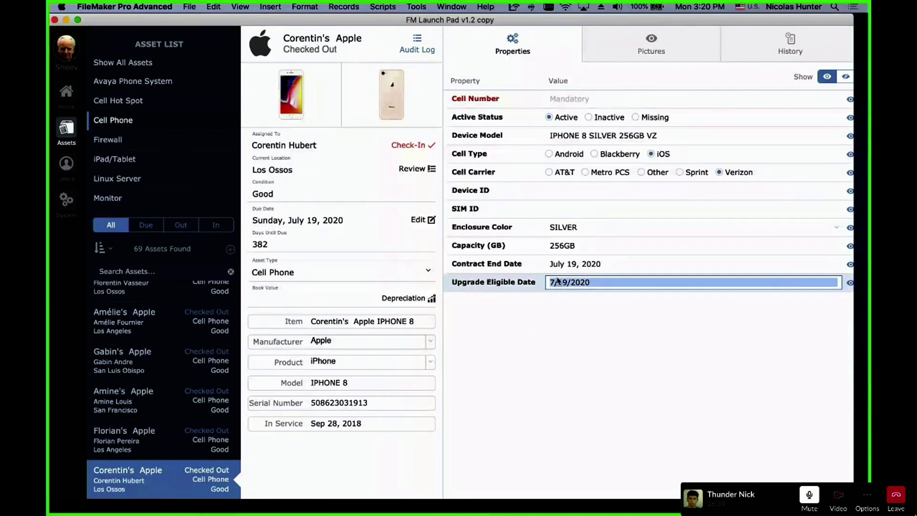
key("BackSpace")
type("jfgh")
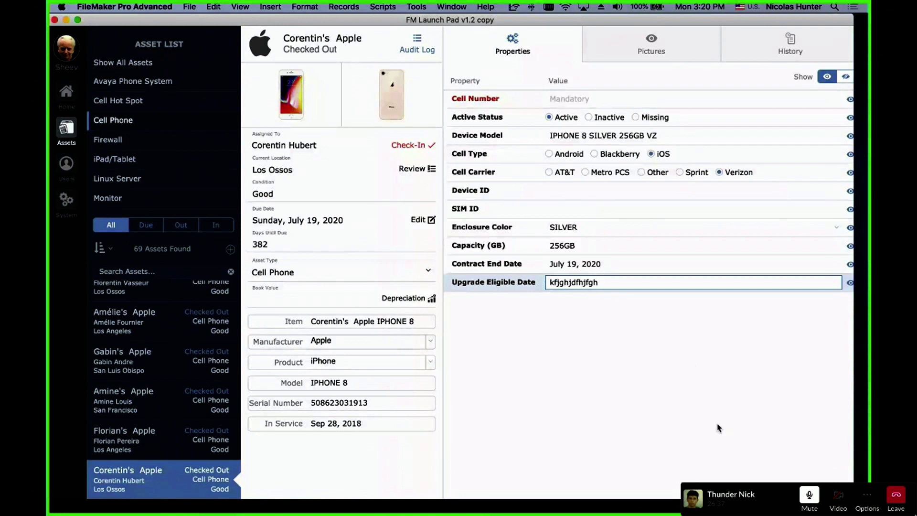
left_click(718, 427)
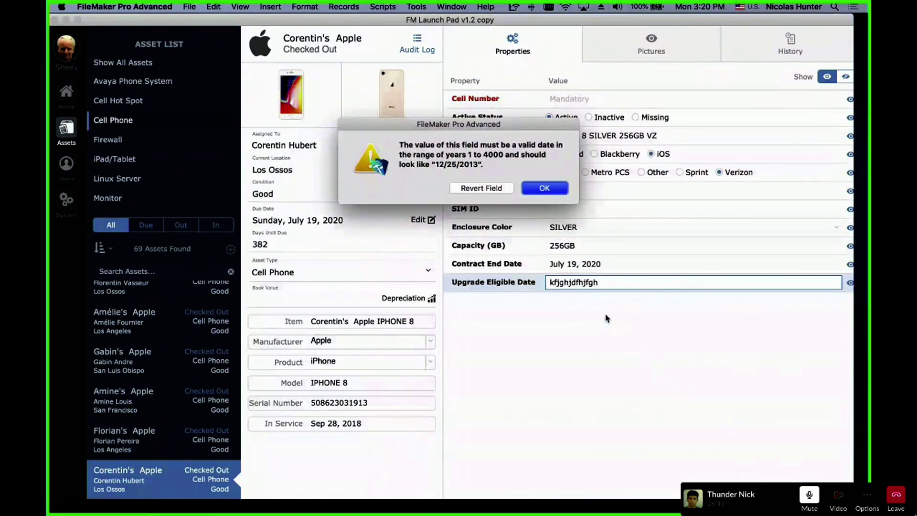
left_click(560, 191)
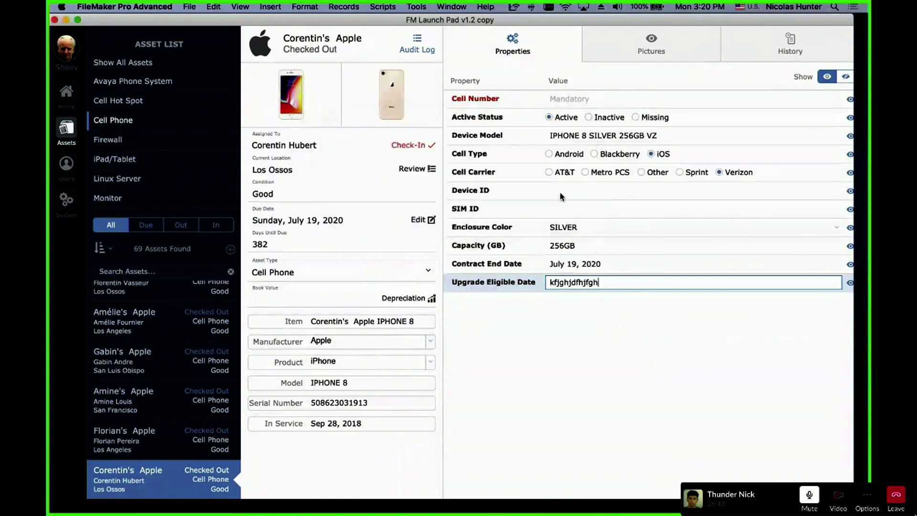
key("super+v")
left_click(643, 327)
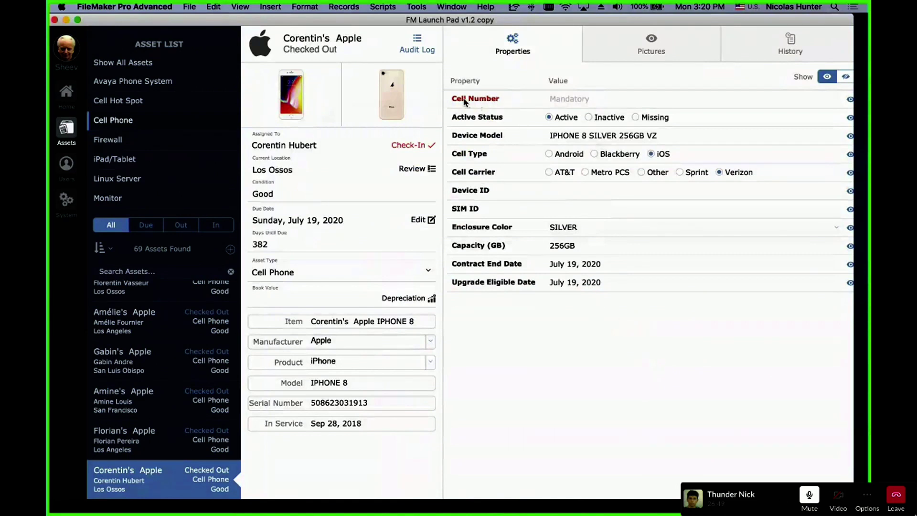
Step: Test the mandatory Cell Number property by entering "eee", committing it and clearing the value again
left_click(564, 97)
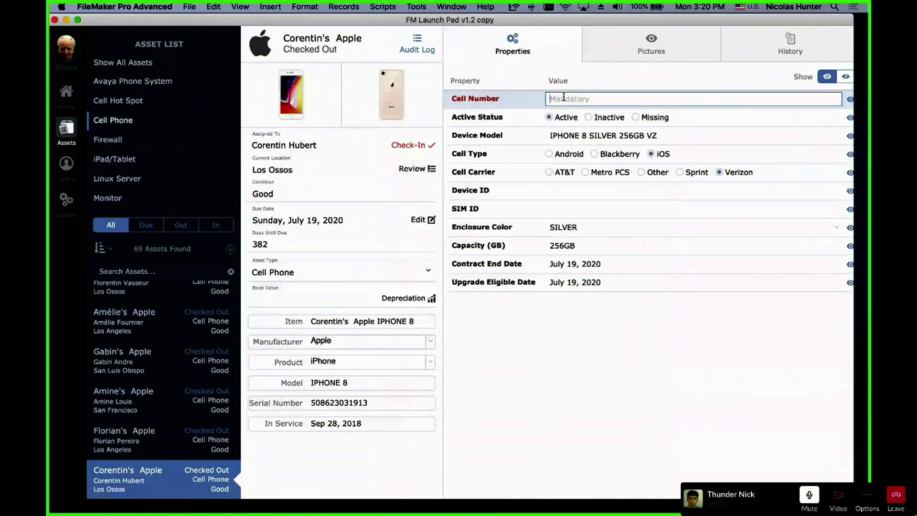
left_click(578, 194)
left_click(570, 99)
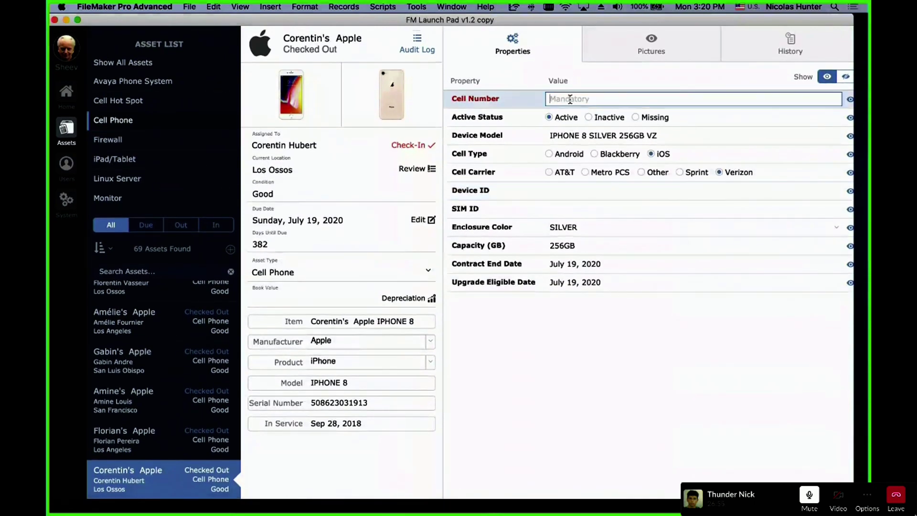
type("eee")
left_click(609, 84)
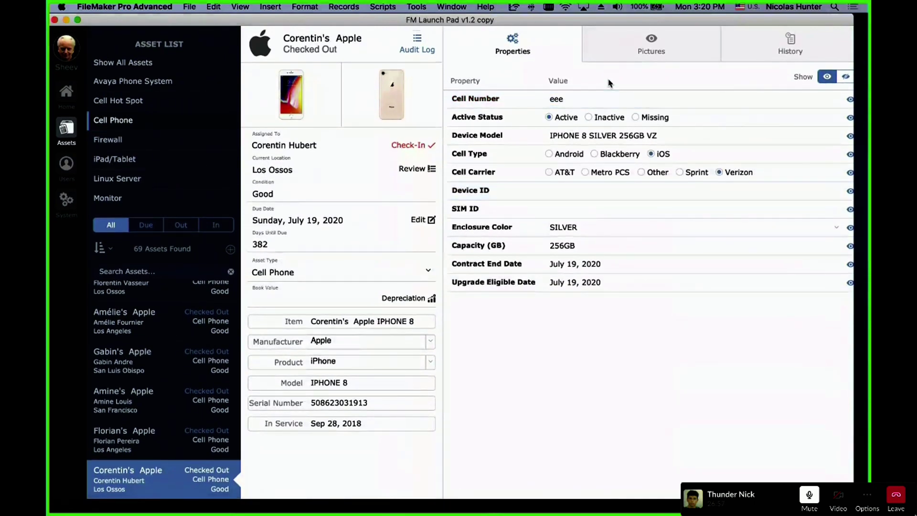
left_click(589, 98)
key("BackSpace")
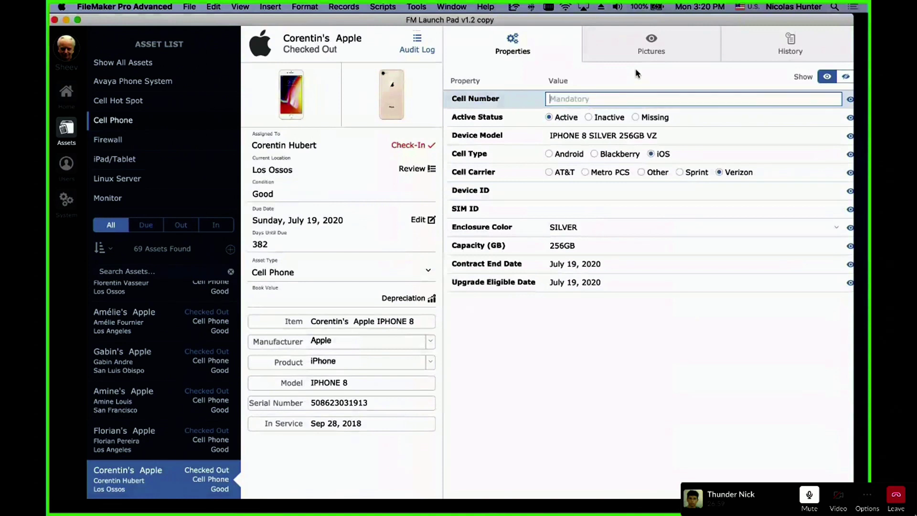
left_click(638, 74)
left_click(598, 192)
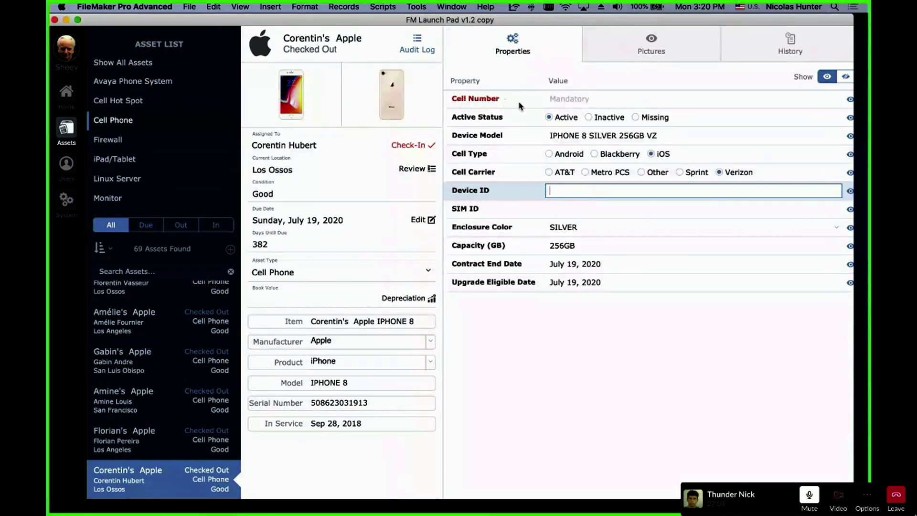
left_click(578, 99)
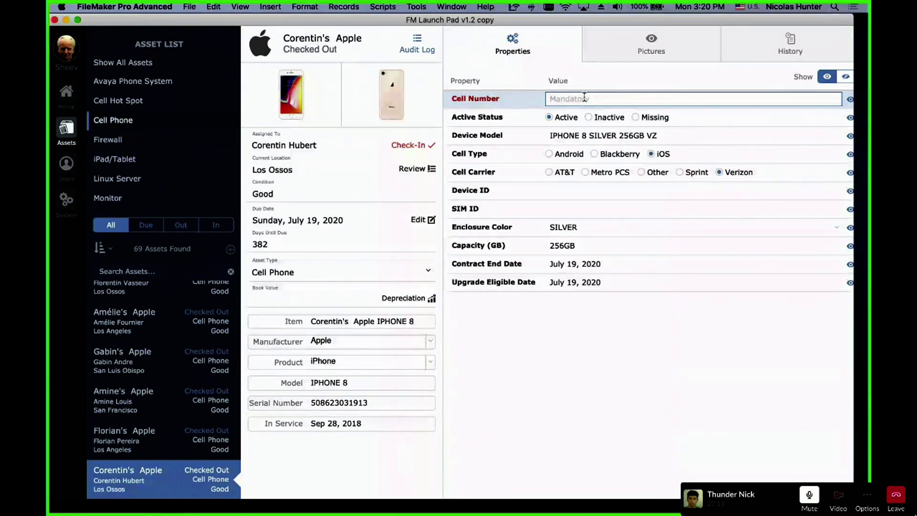
left_click(587, 189)
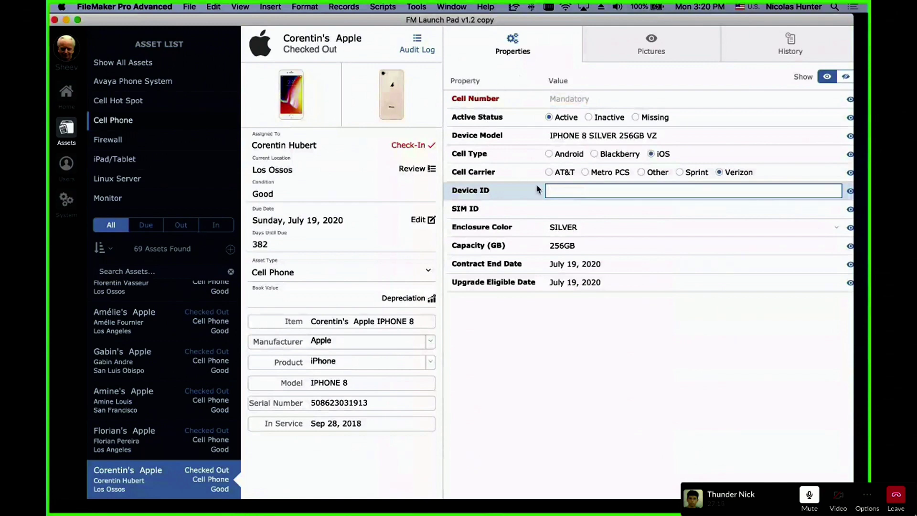
Step: Inspect the asset_property_portal object on the asset layout in Layout mode and return to Browse mode
key("super+l")
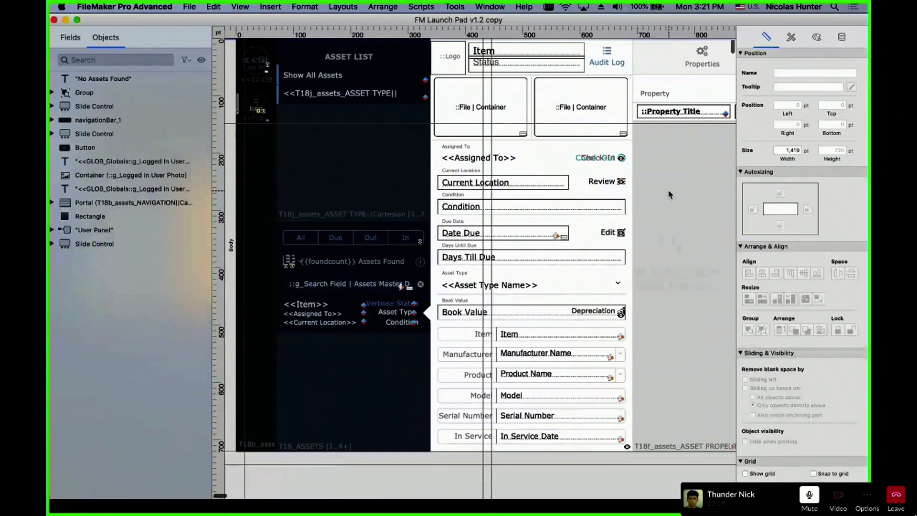
scroll(670, 194, "right", 5)
left_click(651, 300)
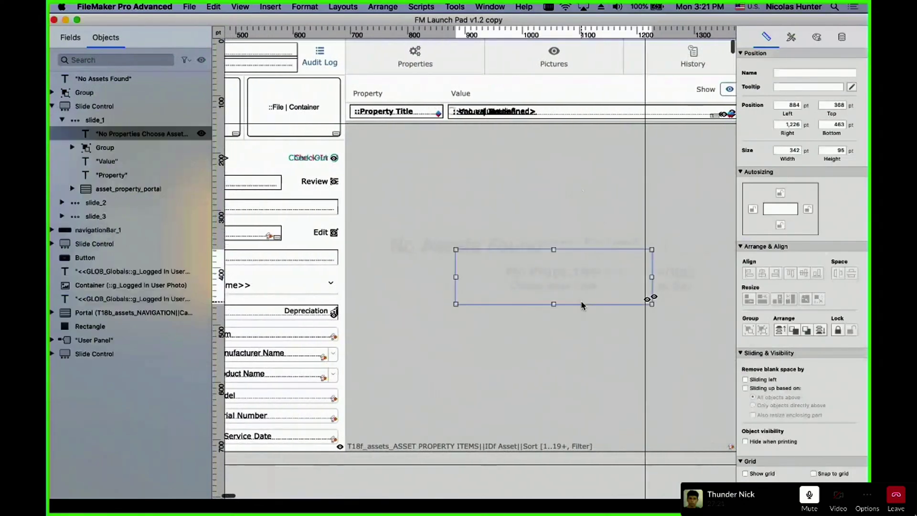
left_click(628, 389)
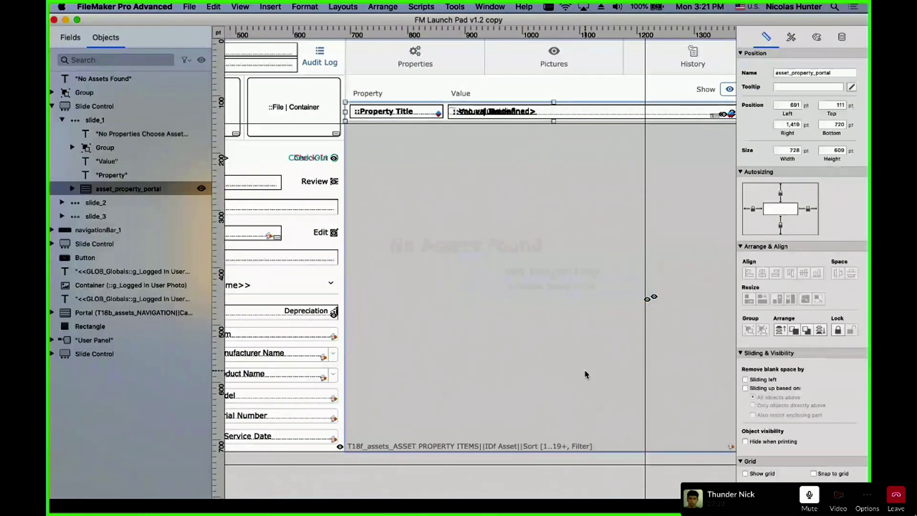
key("super+b")
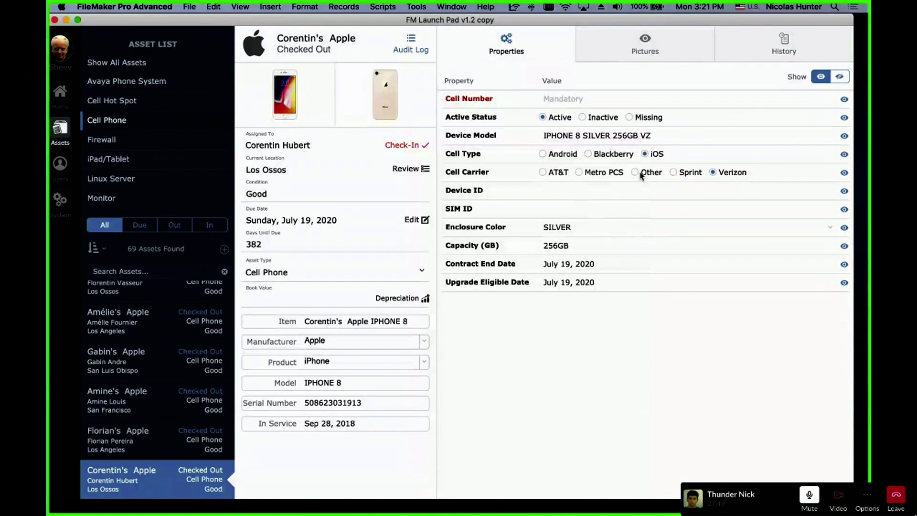
scroll(641, 176, "left", 1)
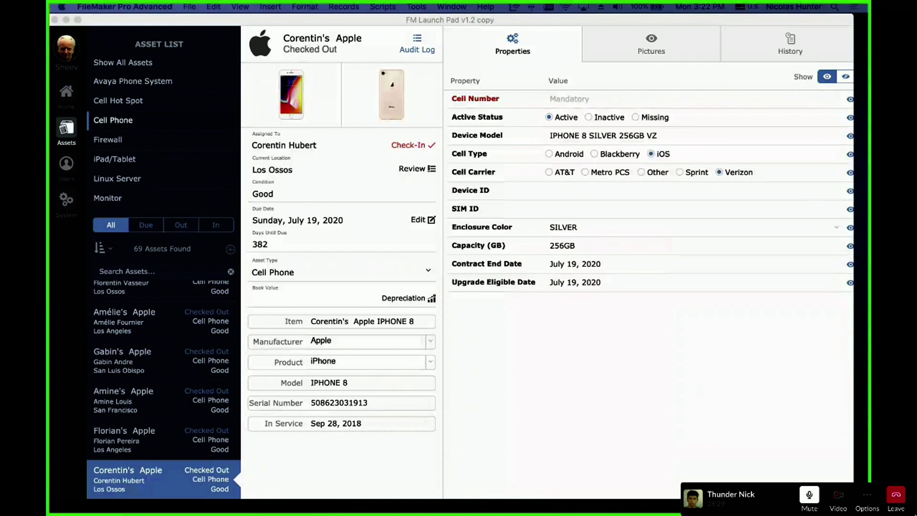
Step: Show the Pharma asset type's property definitions in the system's Asset Property Fields settings
left_click(543, 409)
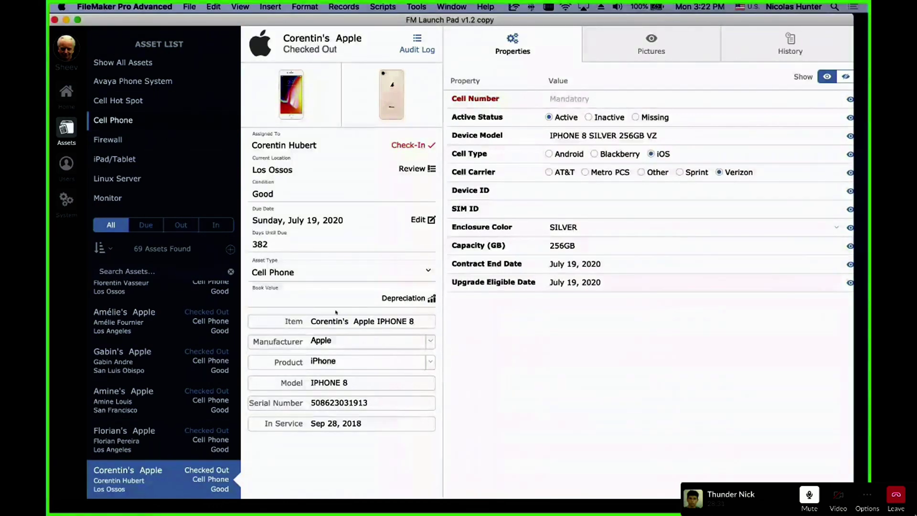
left_click(67, 200)
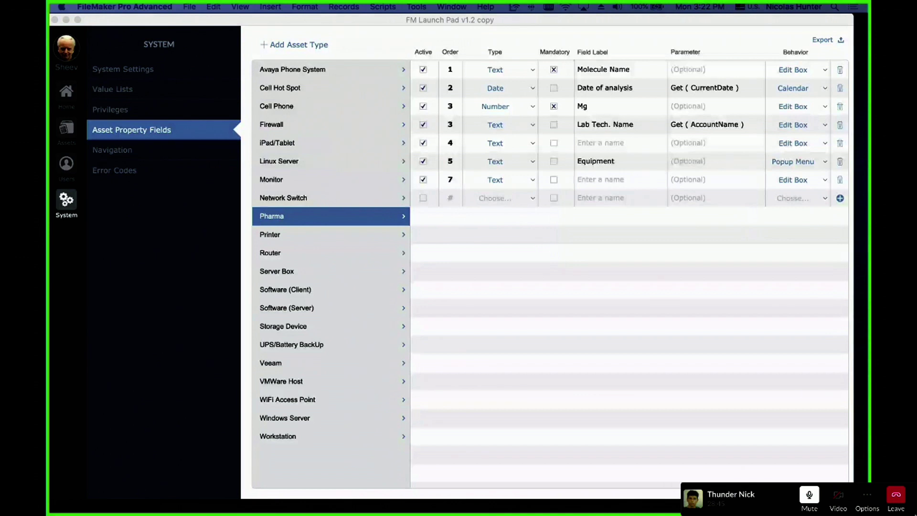
left_click(217, 44)
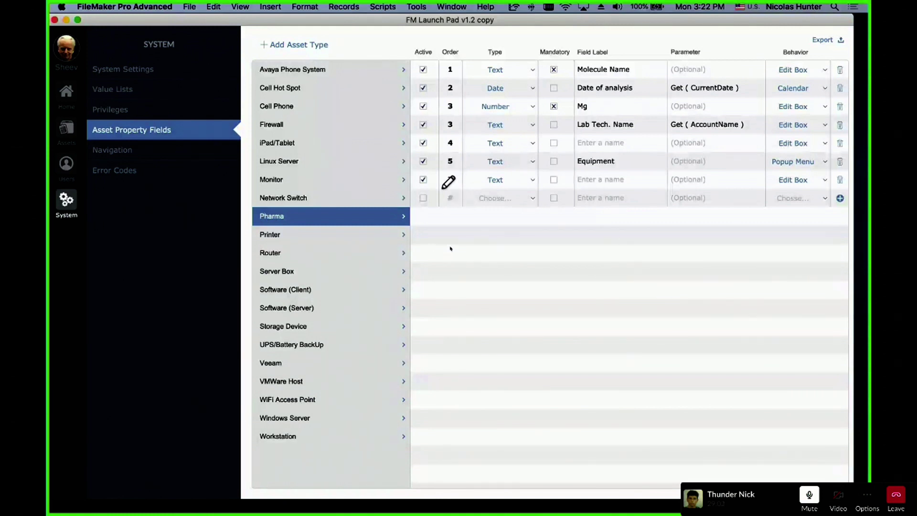
mouse_move(361, 201)
left_mouse_down()
mouse_move(281, 220)
mouse_move(338, 221)
left_mouse_up()
mouse_move(307, 165)
left_mouse_down()
mouse_move(263, 178)
mouse_move(408, 147)
mouse_move(438, 164)
left_mouse_up()
mouse_move(560, 54)
left_mouse_down()
mouse_move(451, 74)
mouse_move(529, 139)
mouse_move(509, 71)
left_mouse_up()
mouse_move(594, 61)
left_mouse_down()
mouse_move(550, 81)
mouse_move(573, 203)
left_mouse_up()
mouse_move(669, 70)
left_mouse_down()
mouse_move(621, 181)
mouse_move(673, 139)
left_mouse_up()
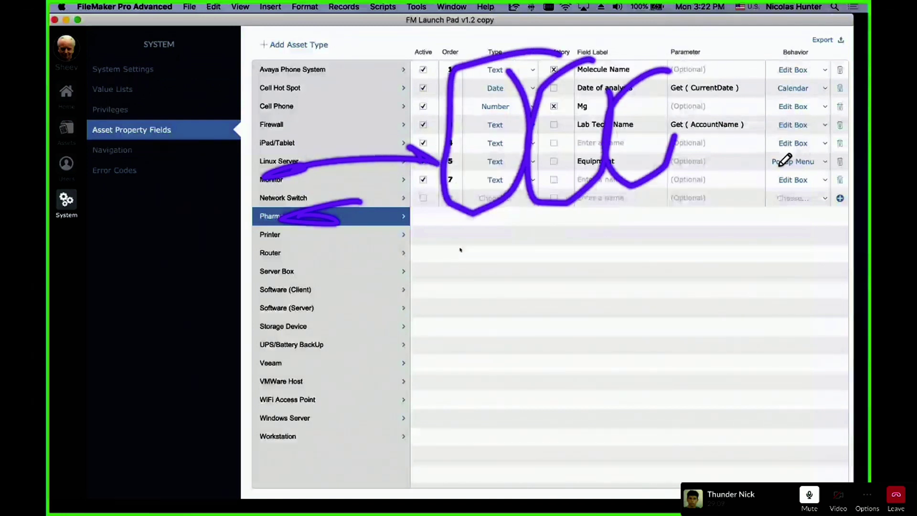
mouse_move(736, 98)
left_mouse_down()
mouse_move(769, 143)
mouse_move(739, 82)
left_mouse_up()
mouse_move(484, 266)
left_mouse_down()
mouse_move(520, 295)
mouse_move(568, 268)
mouse_move(595, 289)
mouse_move(637, 148)
mouse_move(666, 183)
left_mouse_up()
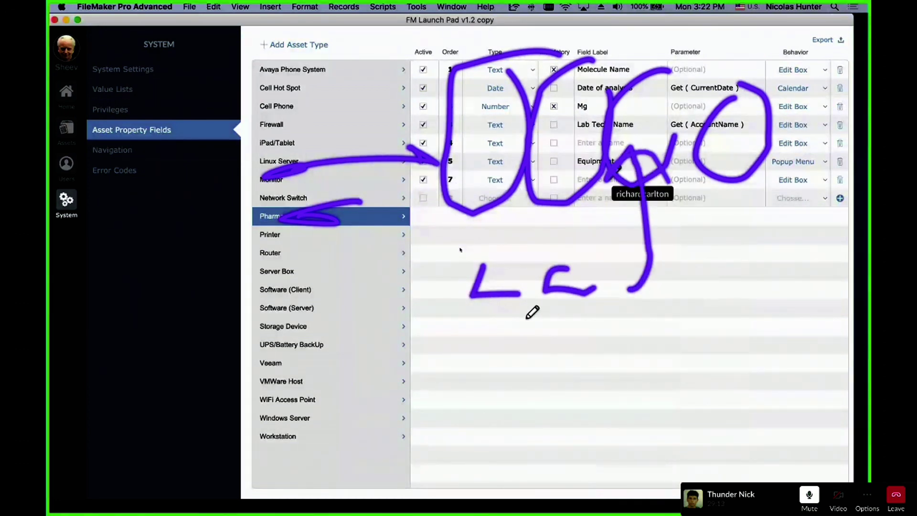
mouse_move(477, 321)
left_mouse_down()
mouse_move(469, 351)
mouse_move(494, 318)
mouse_move(571, 334)
mouse_move(535, 353)
left_mouse_up()
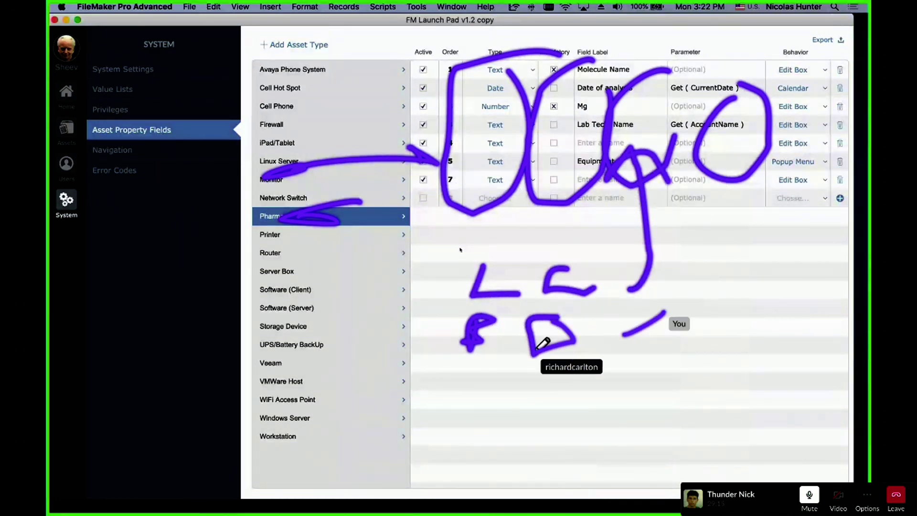
Step: Show the property definitions of the Avaya Phone System asset type
left_click_drag(721, 191, 624, 334)
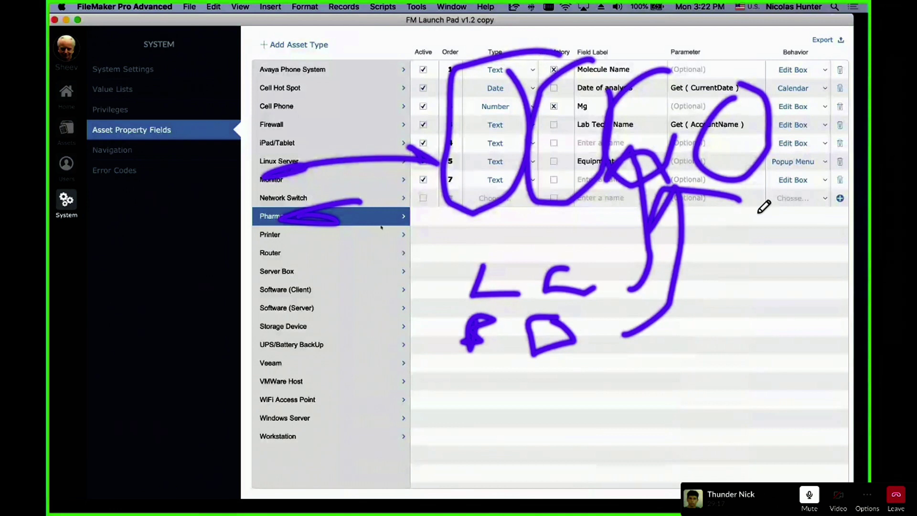
left_click(321, 69)
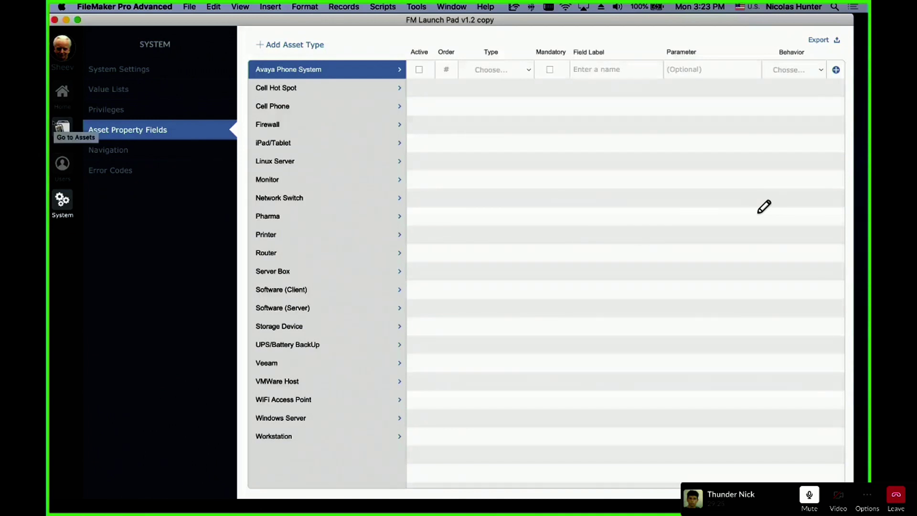
Step: Examine the fields of the ASPF_Asset Property Fields table in the database definition, including Property Name, and return to the layout
key("super+shift+d")
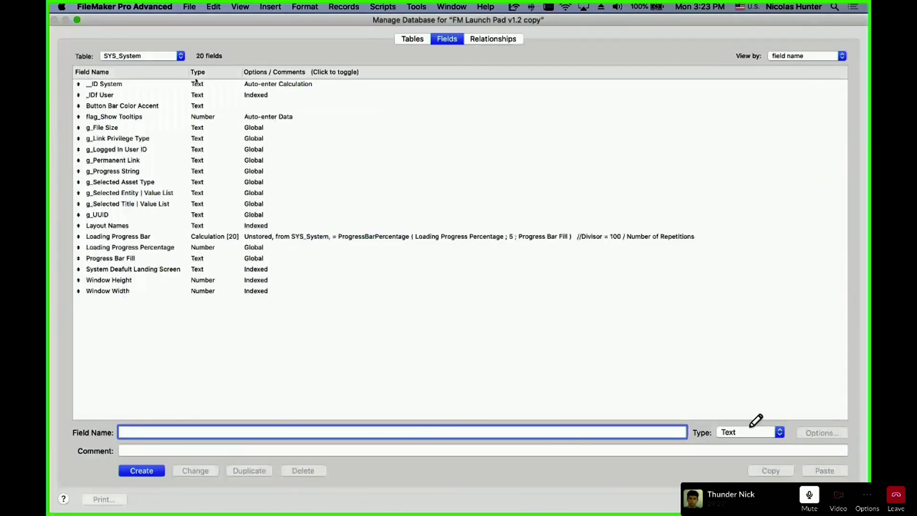
left_click(414, 41)
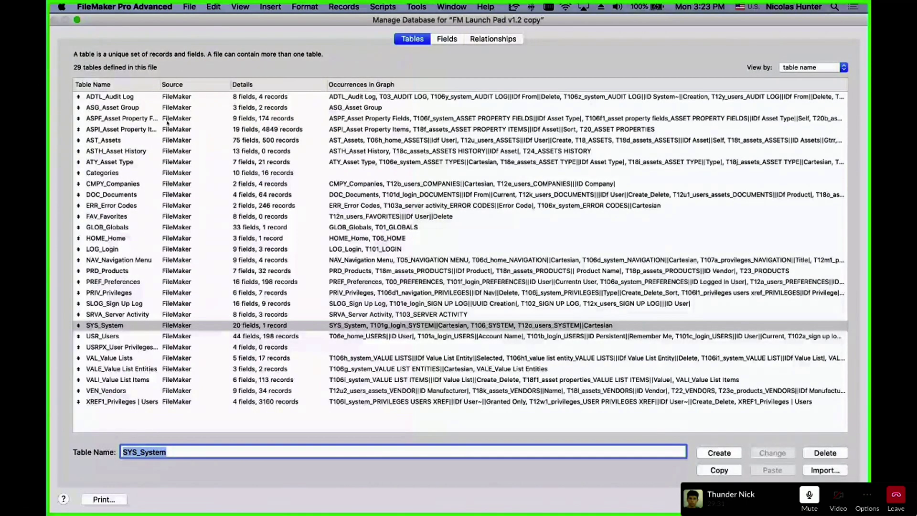
left_click_drag(159, 83, 250, 85)
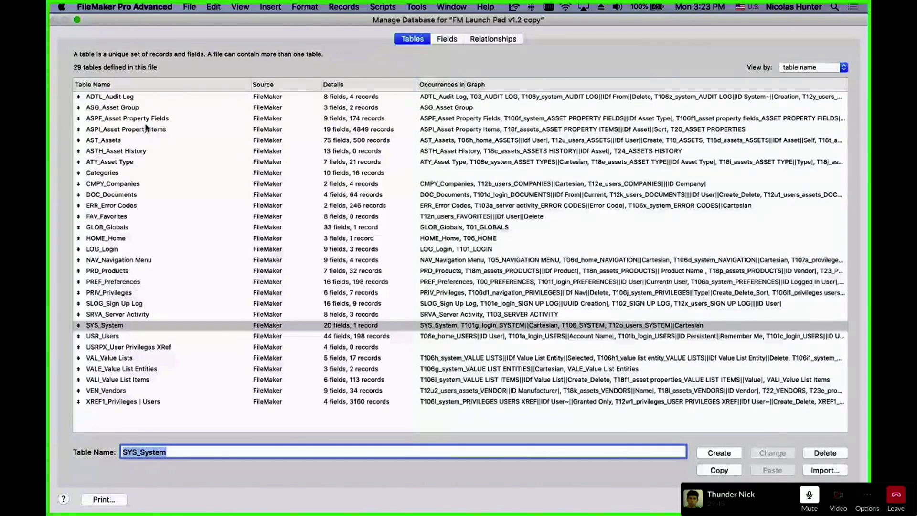
key("Tab")
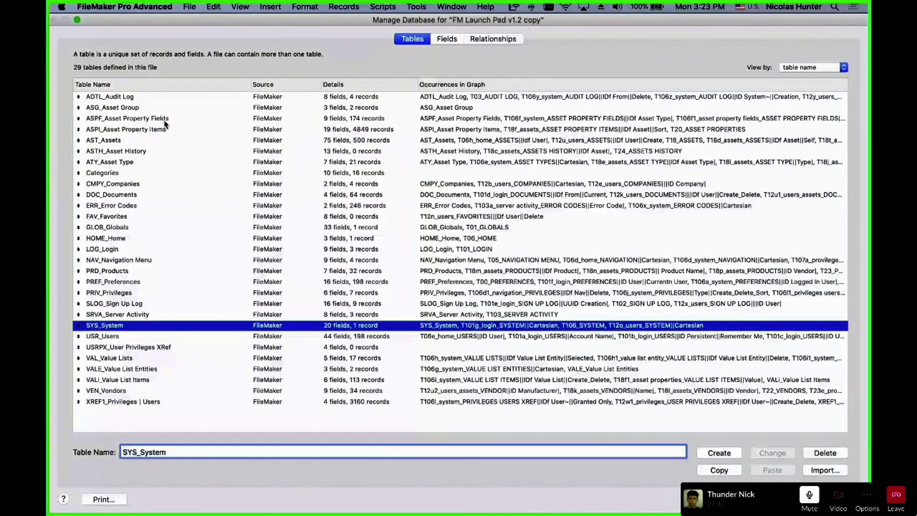
left_click(164, 120)
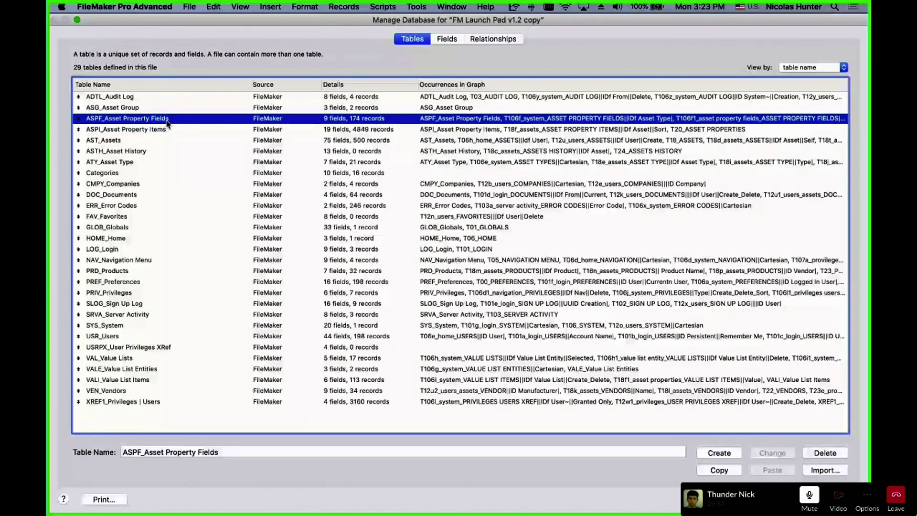
double_click(167, 123)
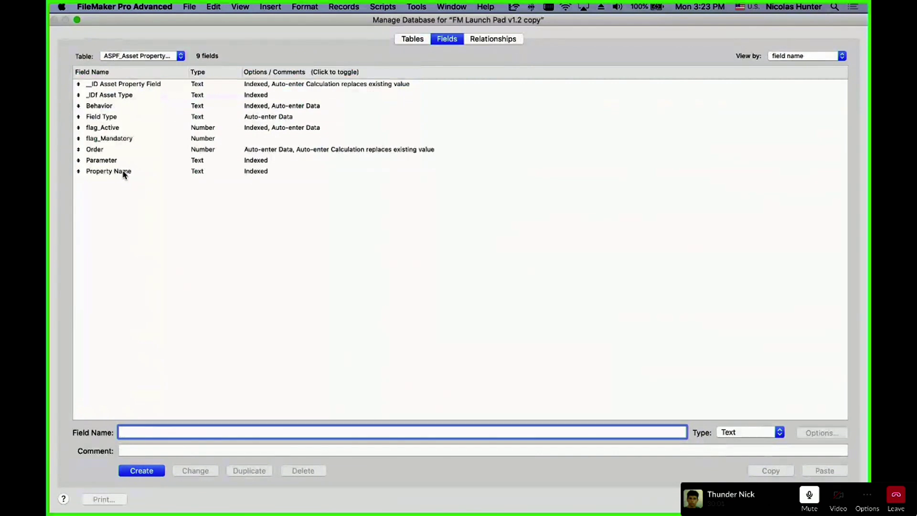
left_click(124, 173)
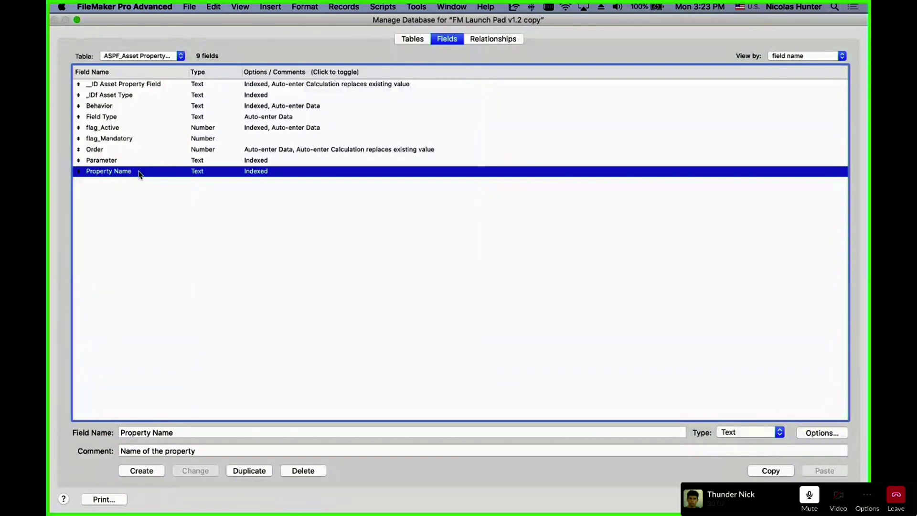
key("Return")
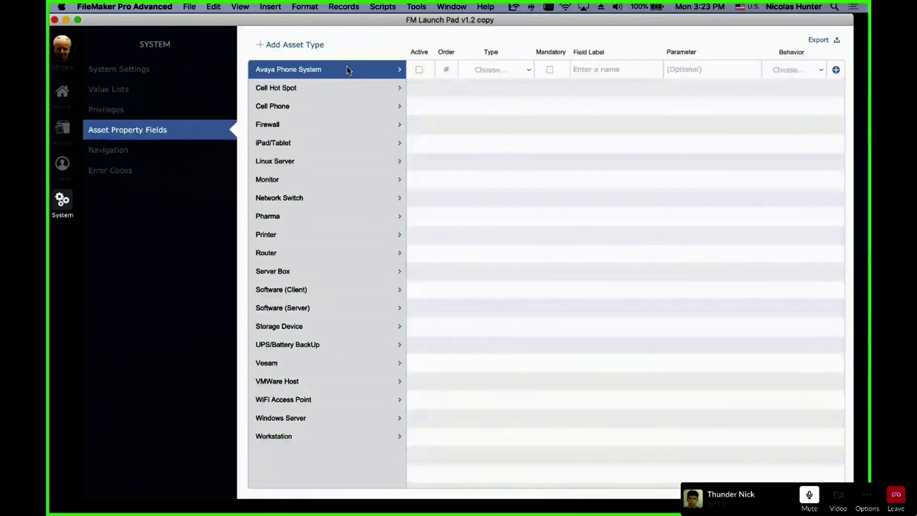
Step: Inspect the asset_types_portal object in Layout mode and return to Browse mode
key("super+l")
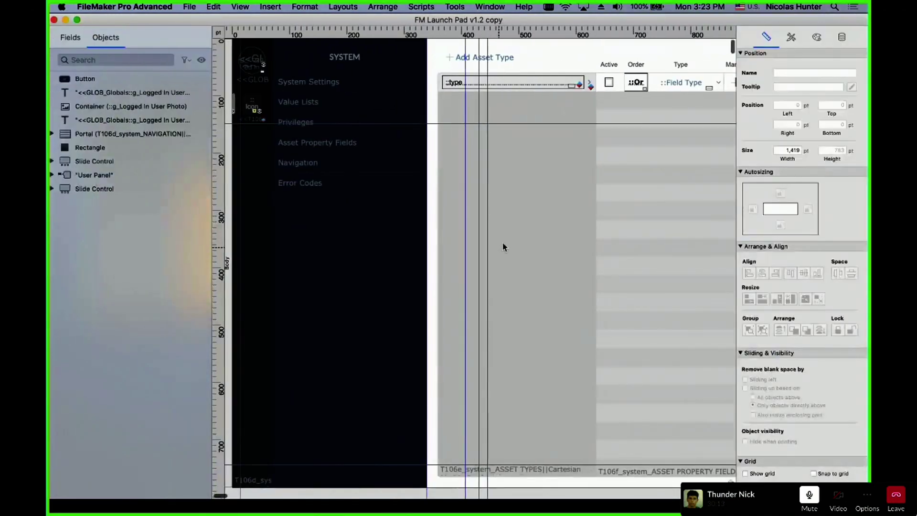
left_click(507, 363)
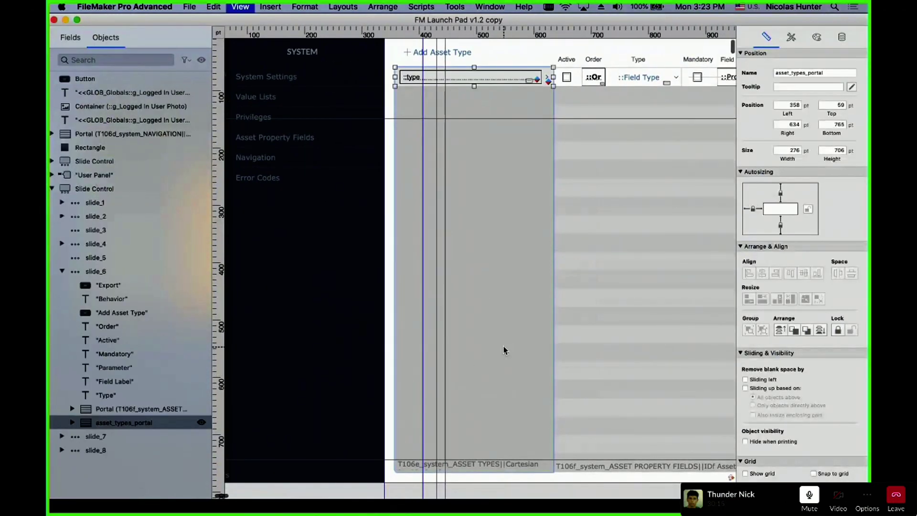
key("super+b")
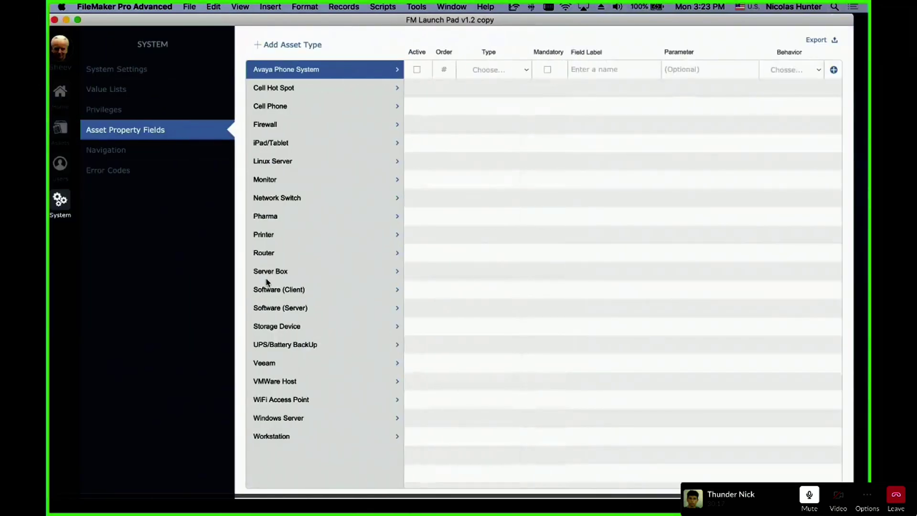
Step: Examine the group, order and type fields of the ATY_Asset Type table in the database definition and close it
key("super+shift+d")
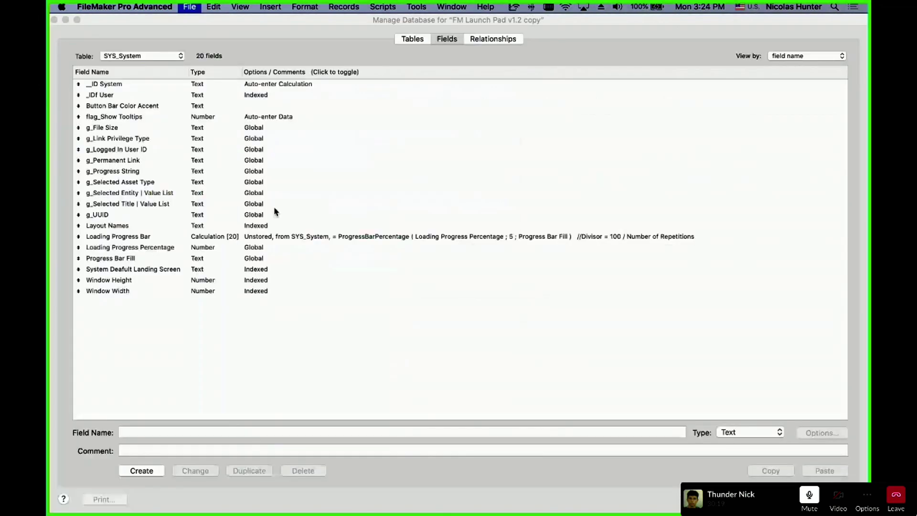
left_click(157, 57)
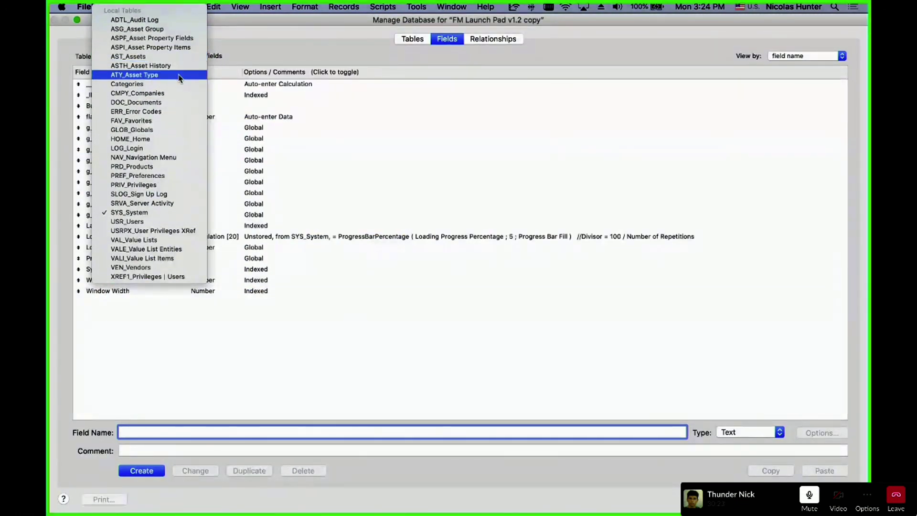
left_click(179, 75)
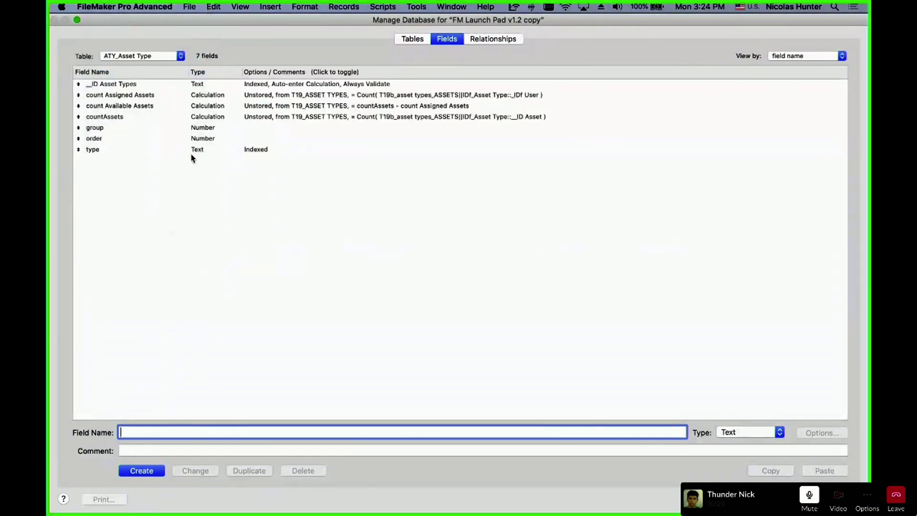
left_click(111, 148)
left_click(118, 126, "shift")
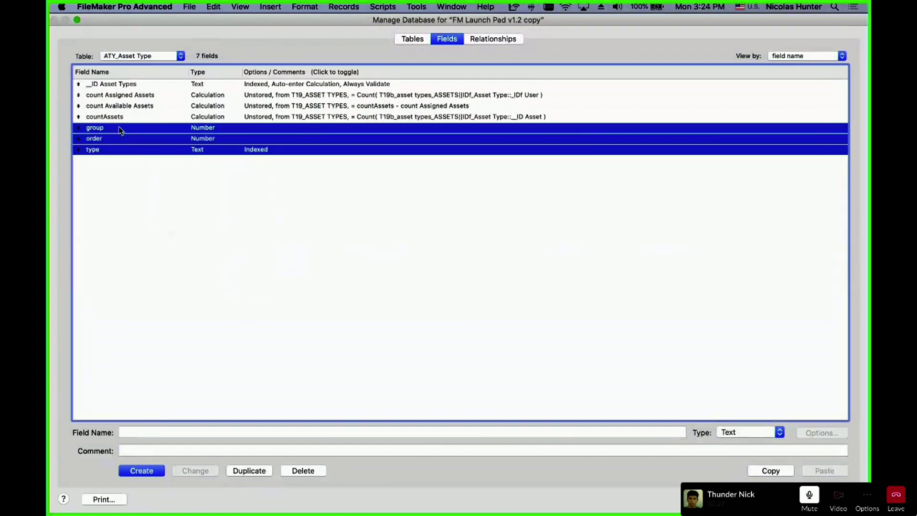
key("Escape")
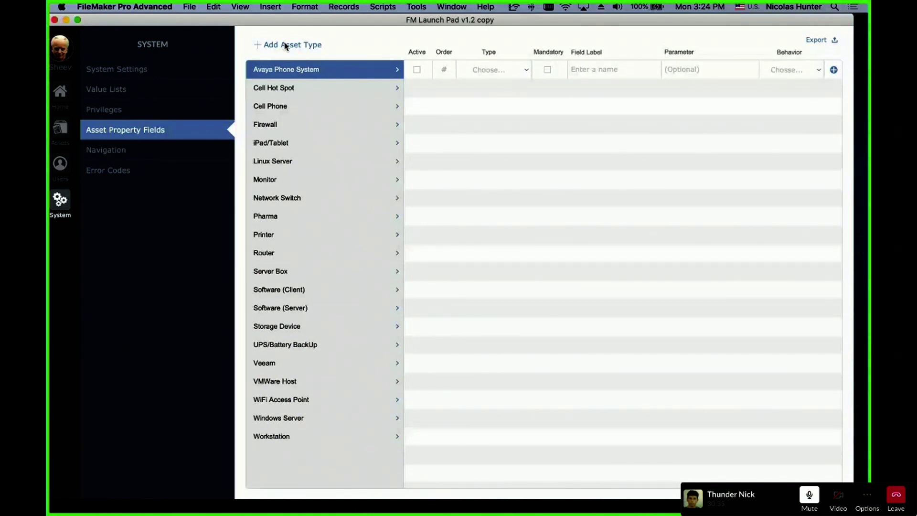
Step: Look through the asset type choices offered for the current Cell Phone asset in the Assets module
scroll(261, 431, "left", 1)
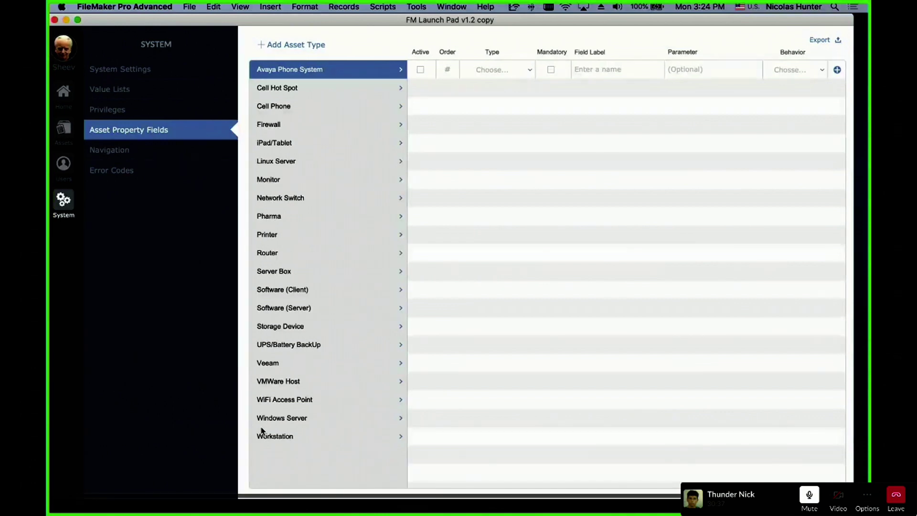
left_click(64, 128)
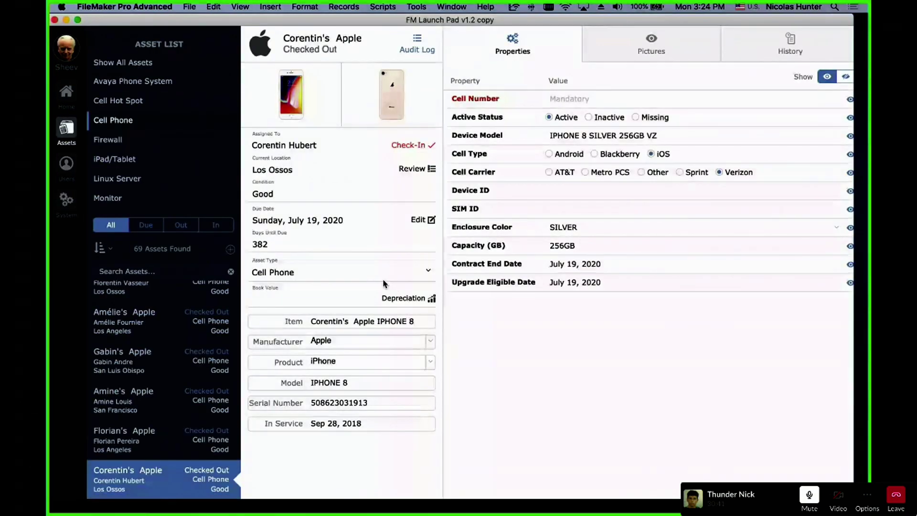
left_click(385, 284)
scroll(509, 204, "down", 3)
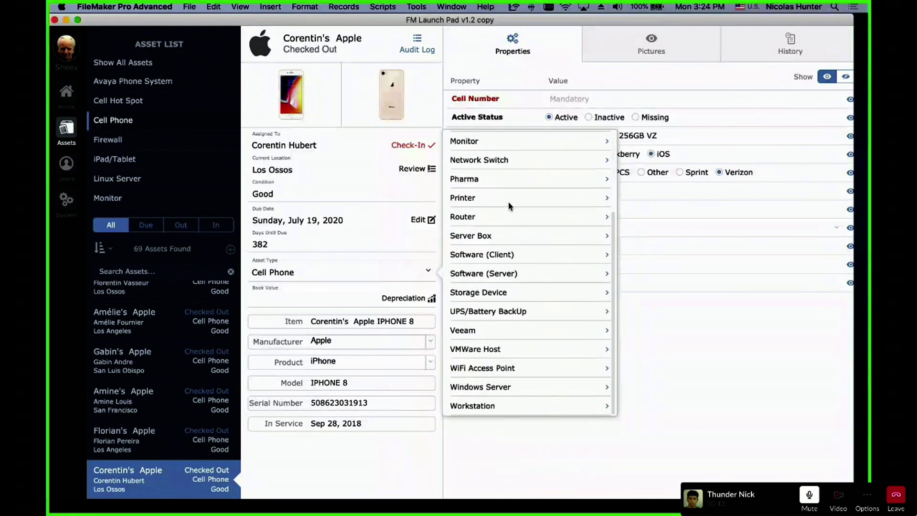
scroll(503, 256, "up", 3)
scroll(503, 255, "down", 3)
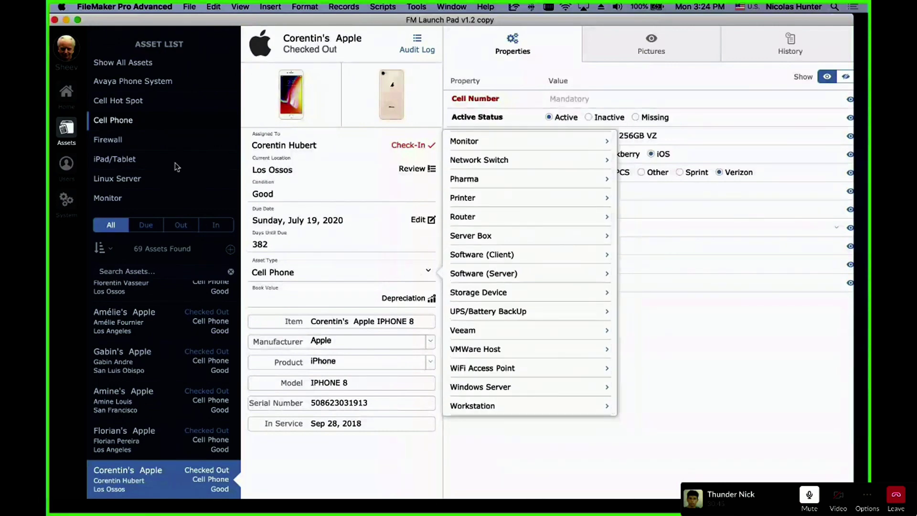
Step: Add a new asset type titled "Lamboghini" in the system's Asset Property Fields settings
left_click(66, 201)
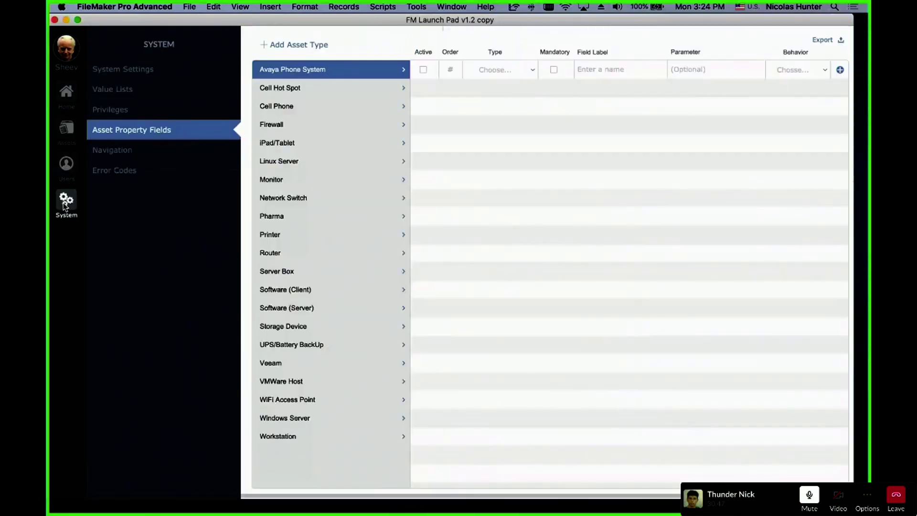
left_click(296, 45)
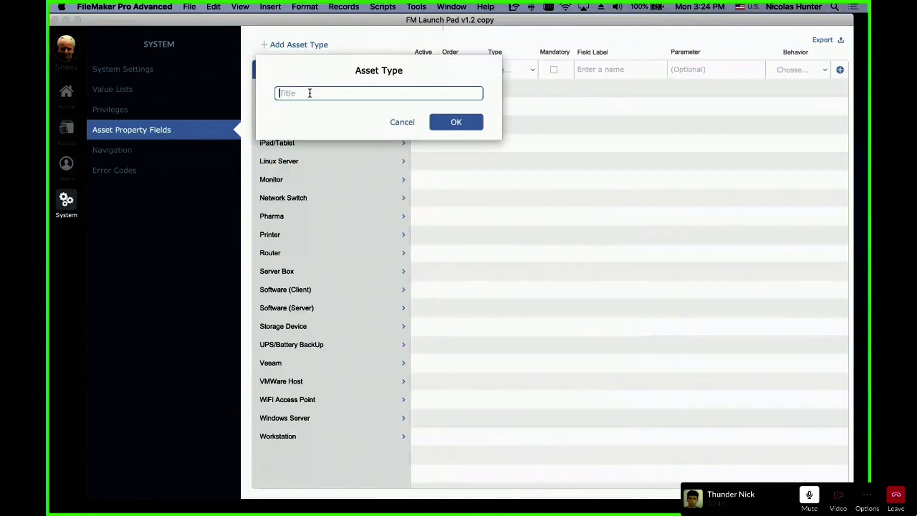
type("Lamb")
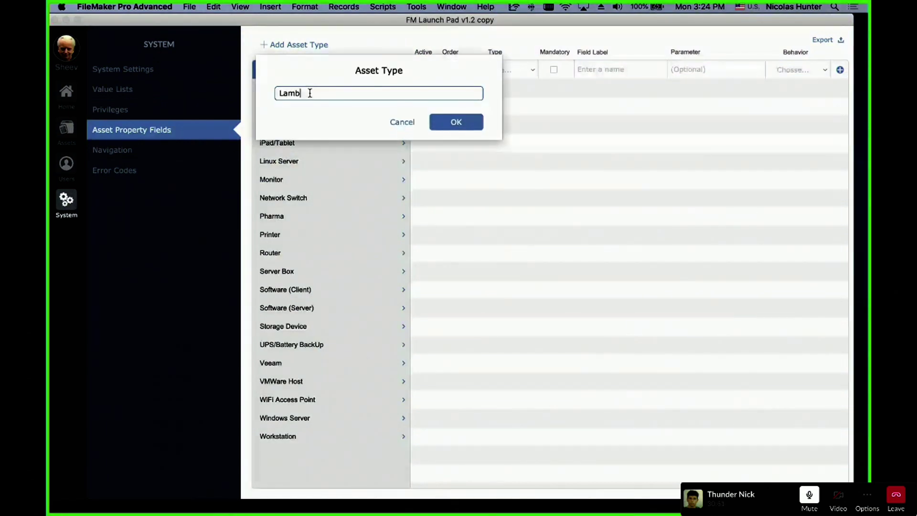
type("oghini")
key("Return")
left_click(454, 121)
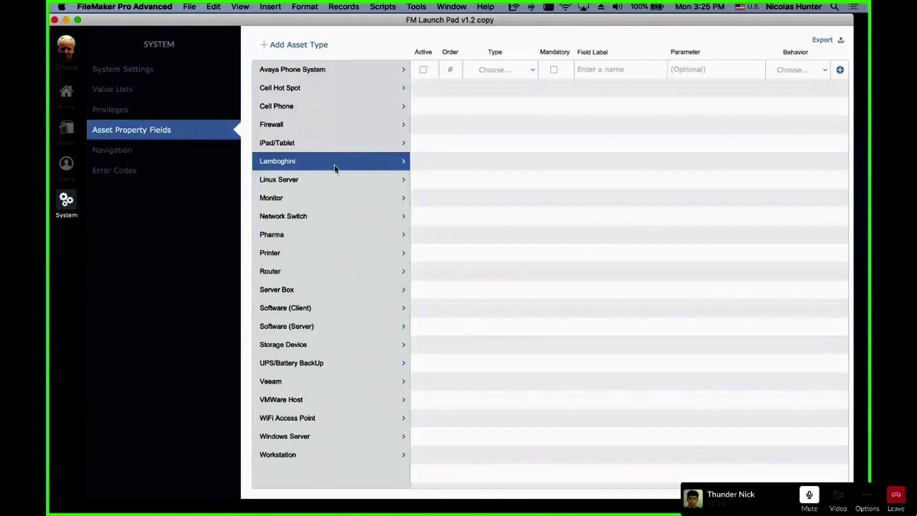
Step: Check the Cell Phone asset's type choices for Lamboghini in the Assets module and leave its type unchanged
left_click(66, 128)
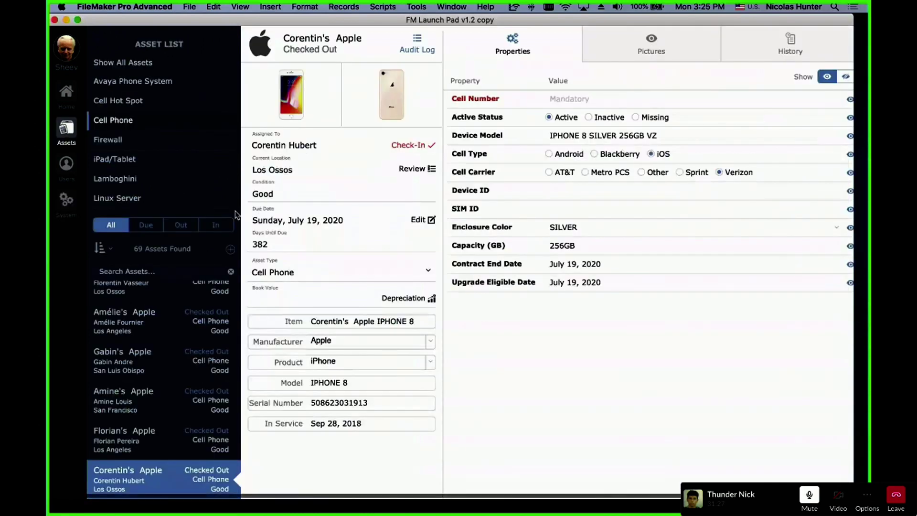
left_click(425, 271)
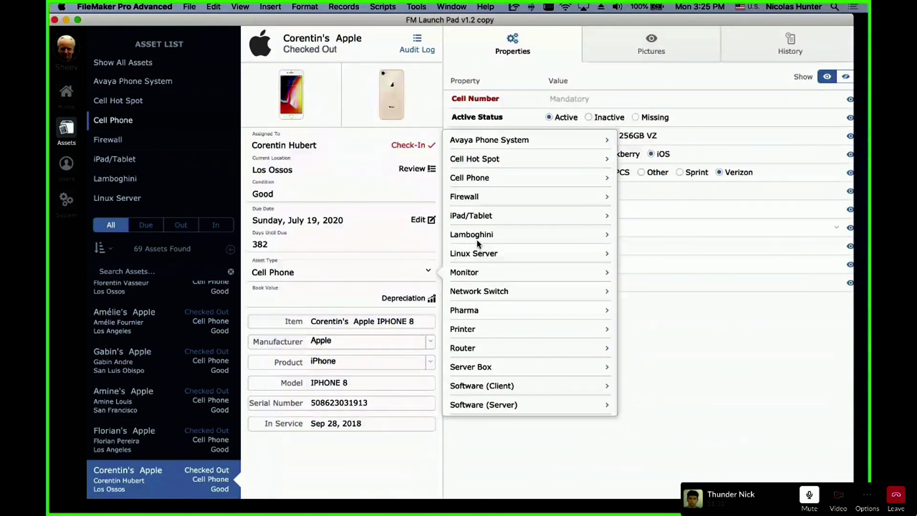
key("Escape")
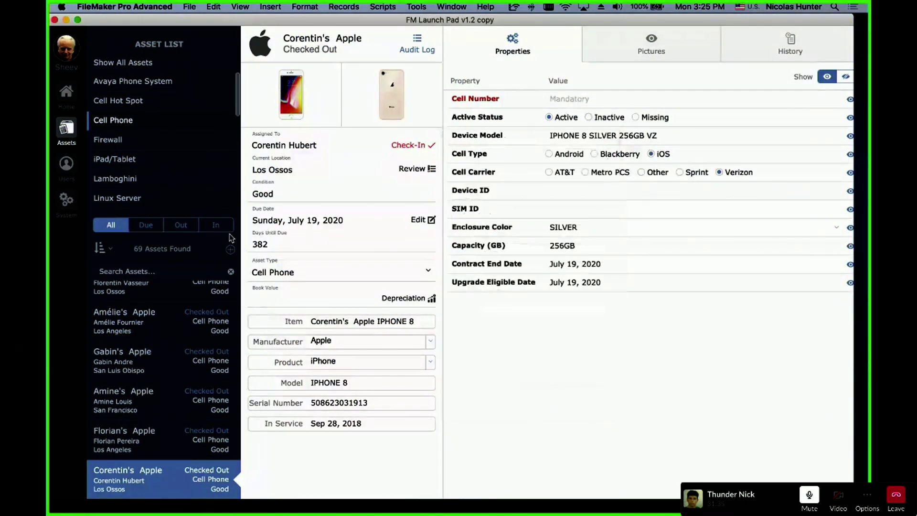
Step: Create a new asset and view its available asset types without choosing one
left_click(230, 249)
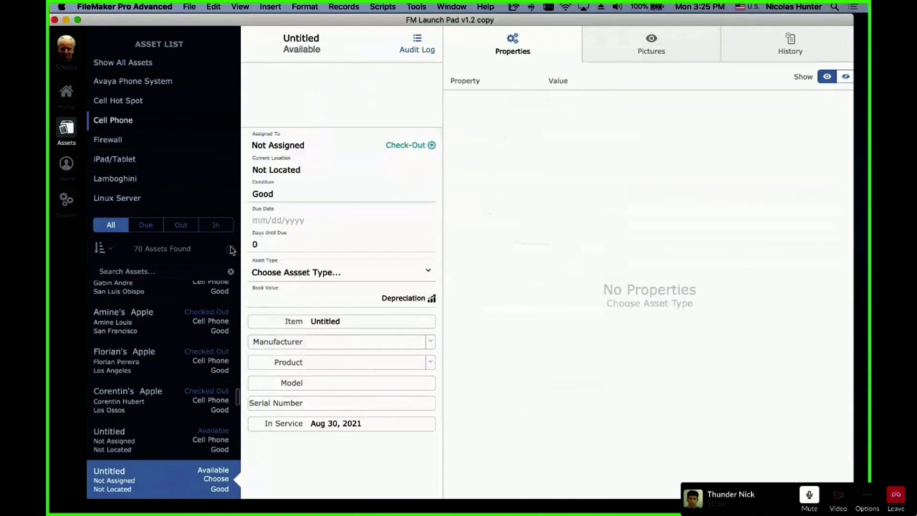
left_click(342, 275)
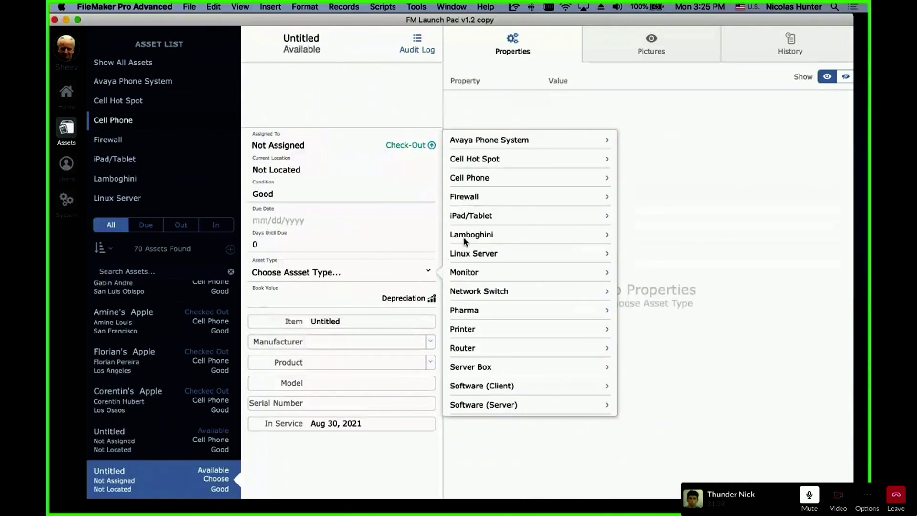
left_click(311, 269)
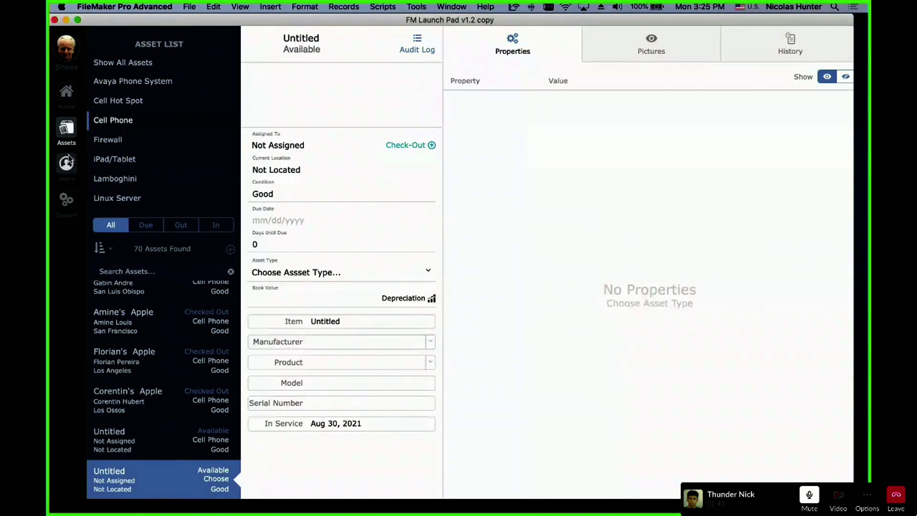
Step: Return to the system's Asset Property Fields settings and show the Lamboghini asset type's property fields
left_click(66, 200)
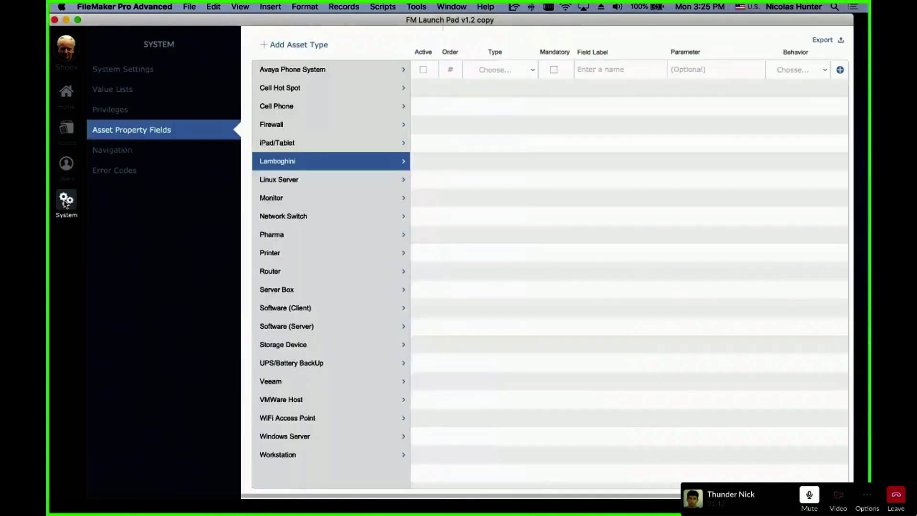
left_click(288, 143)
left_click(287, 122)
left_click(279, 164)
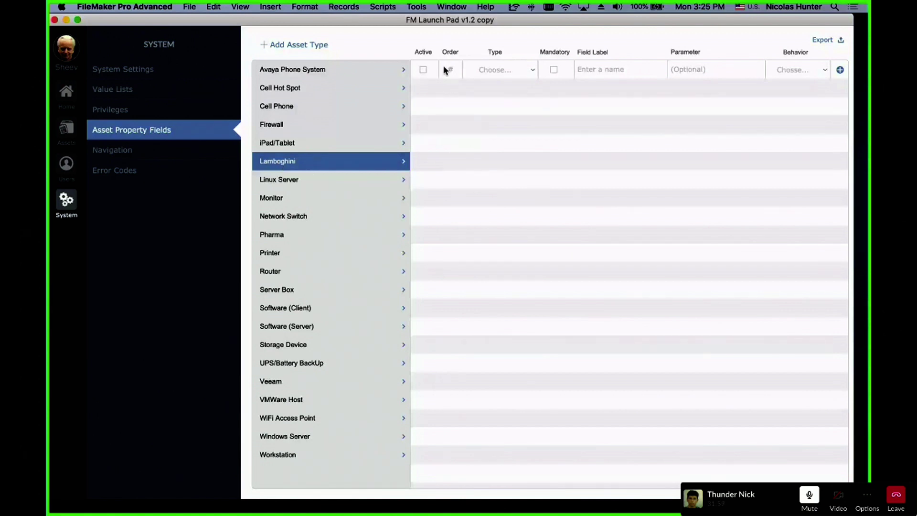
Step: Examine the Behavior through Property Name fields of the ASPF_Asset Property Fields table in the database definition
key("super+shift+d")
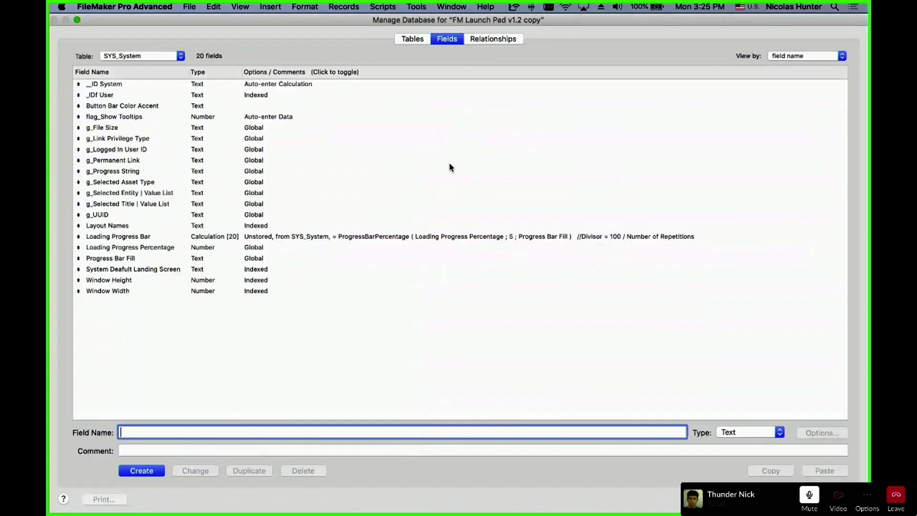
left_click(151, 57)
scroll(152, 58, "up", 5)
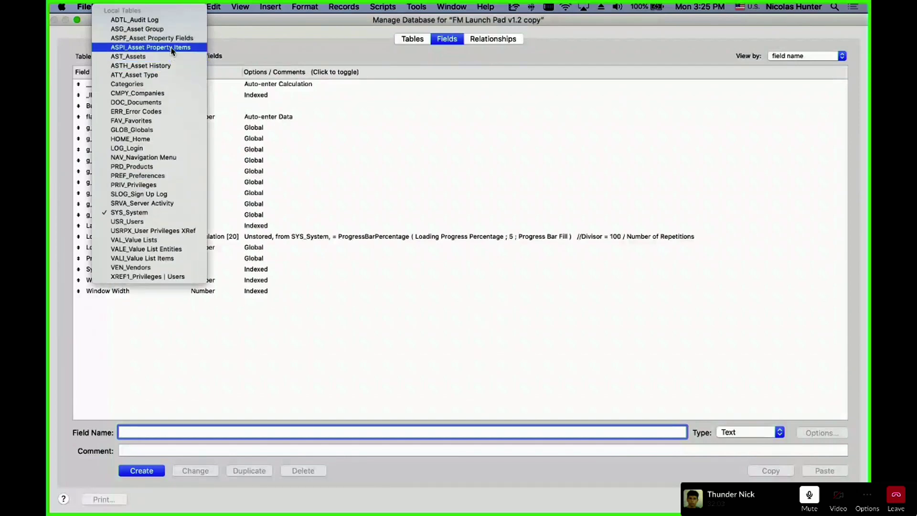
left_click(159, 39)
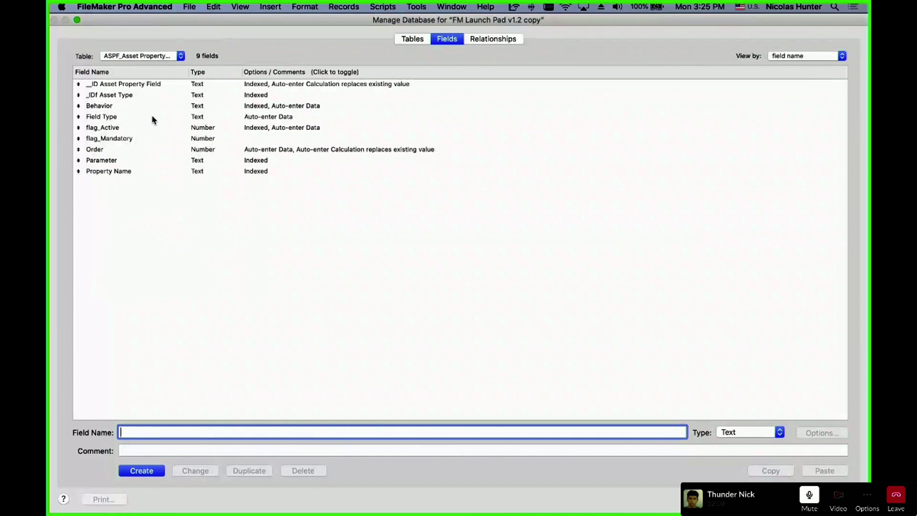
left_click(154, 110)
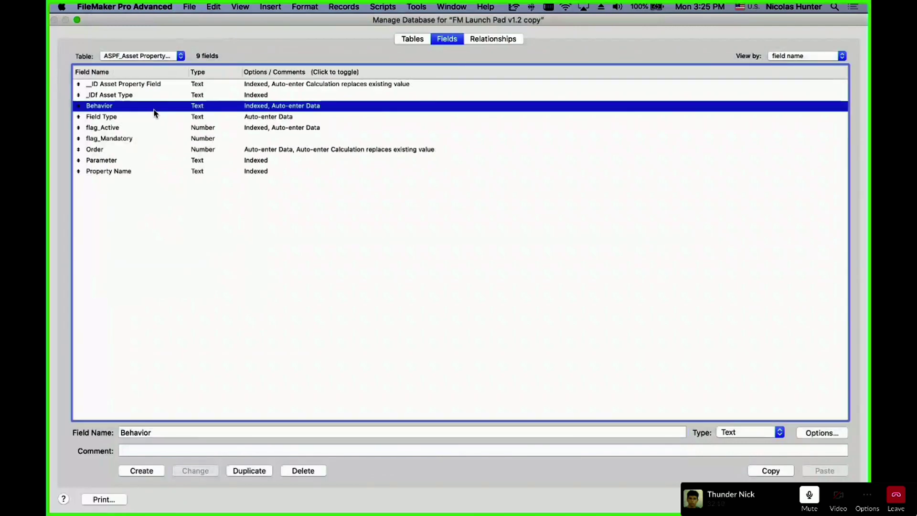
left_click(122, 120, "shift")
left_click(125, 131, "shift")
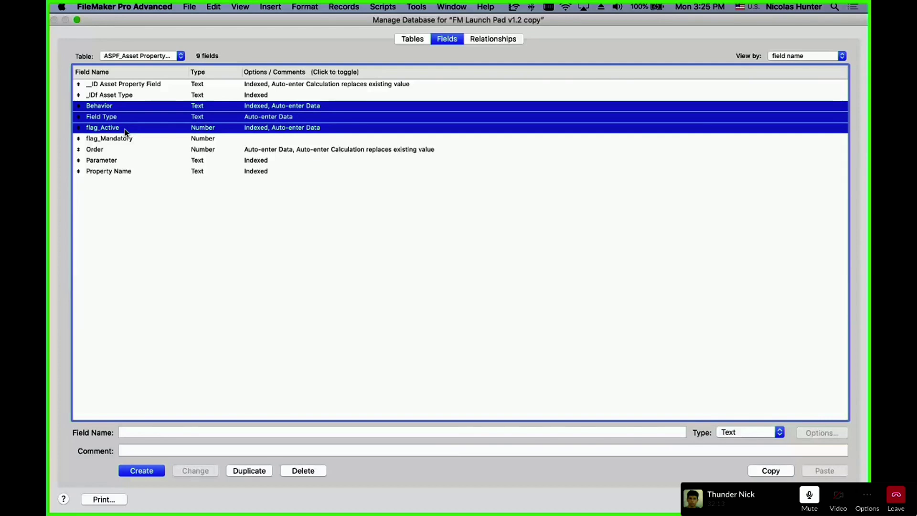
left_click(137, 141, "shift")
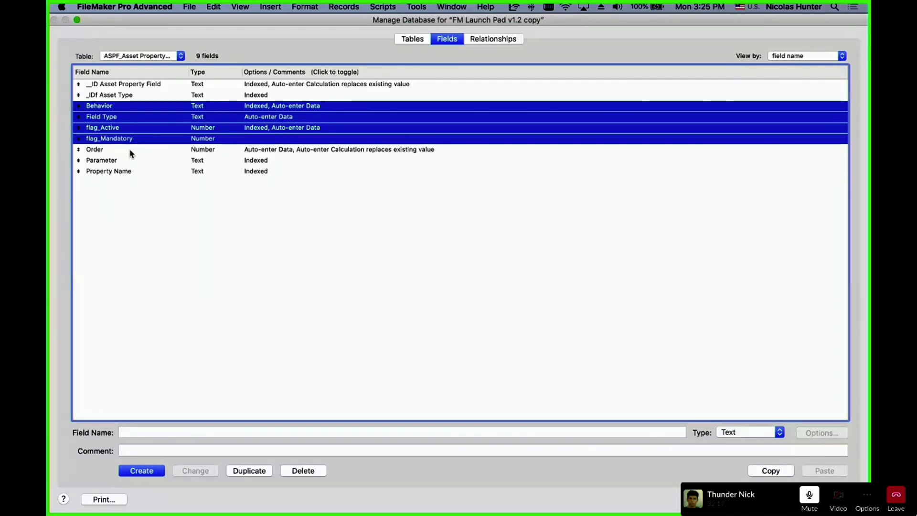
left_click(130, 151, "shift")
left_click(135, 164, "shift")
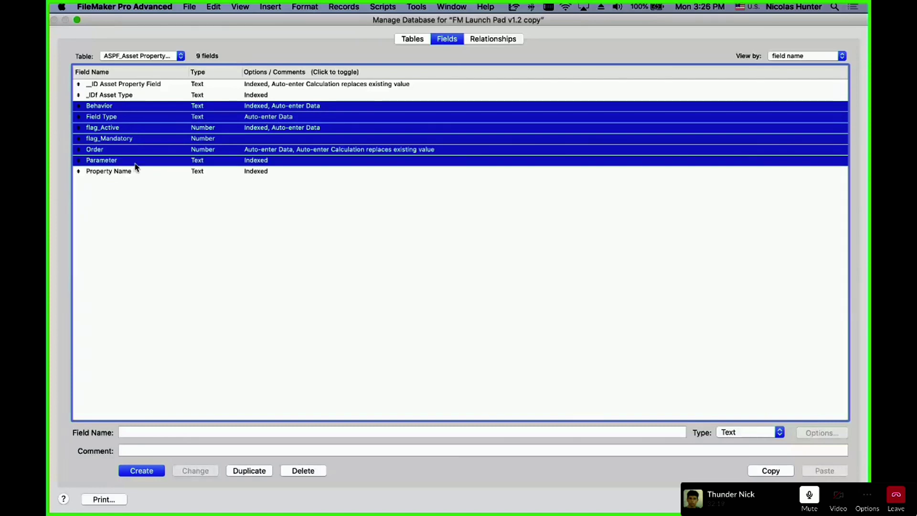
left_click(145, 172, "shift")
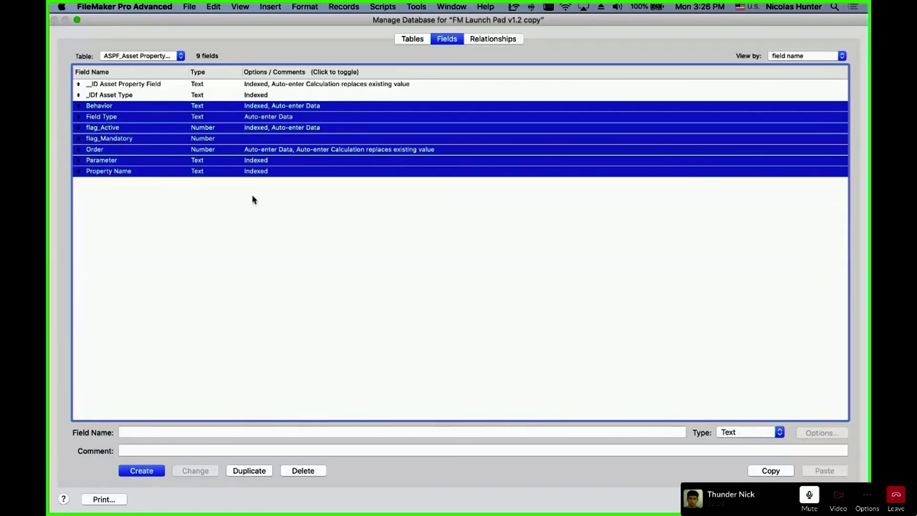
key("Return")
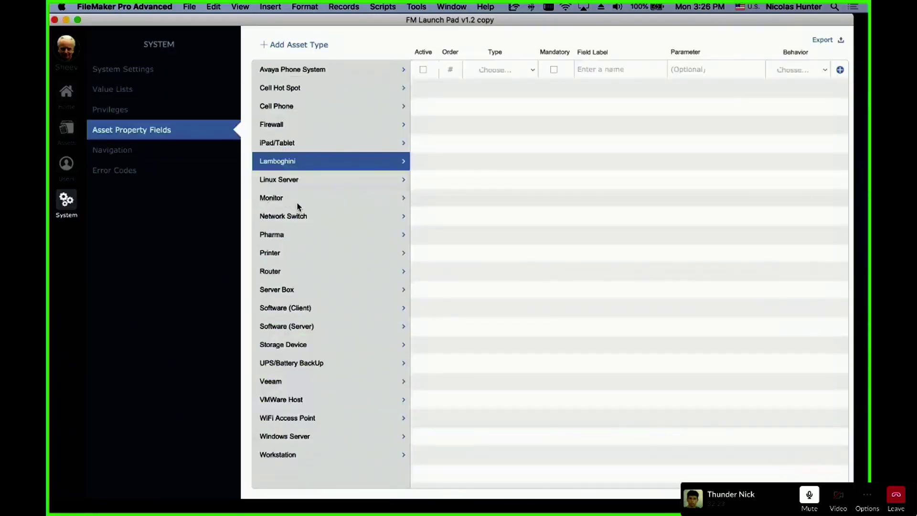
Step: Reorder the Cell Phone asset type's properties by setting Contract End Date to order 9 and Capacity (GB) to order 10
left_click(309, 145)
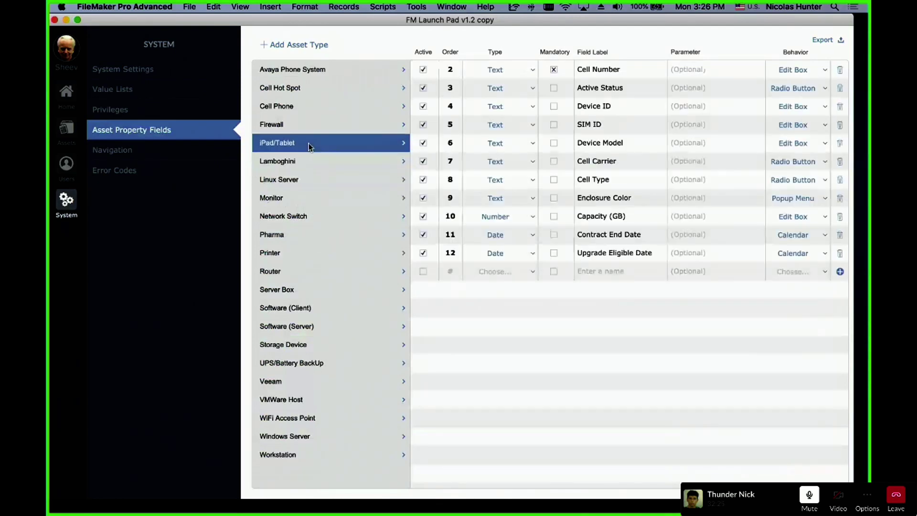
left_click(289, 106)
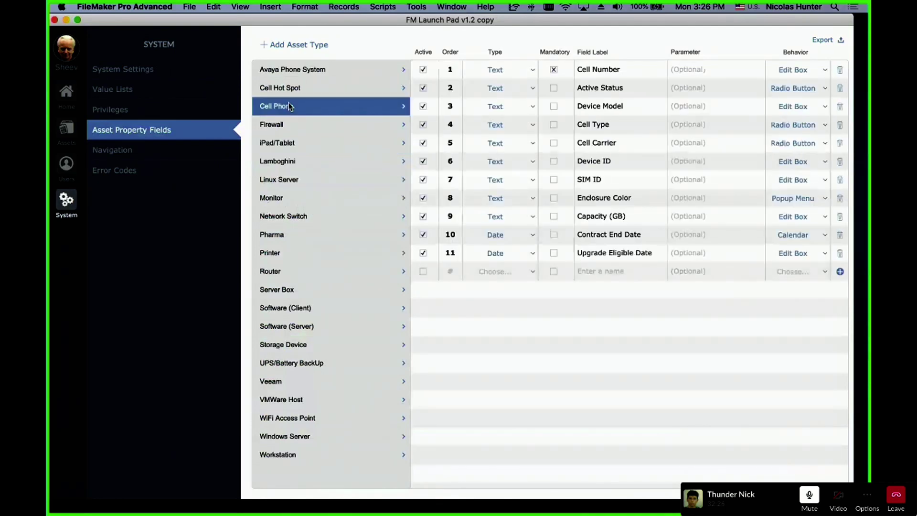
left_click(451, 237)
type("9")
left_click(501, 327)
left_click(453, 216)
double_click(454, 217)
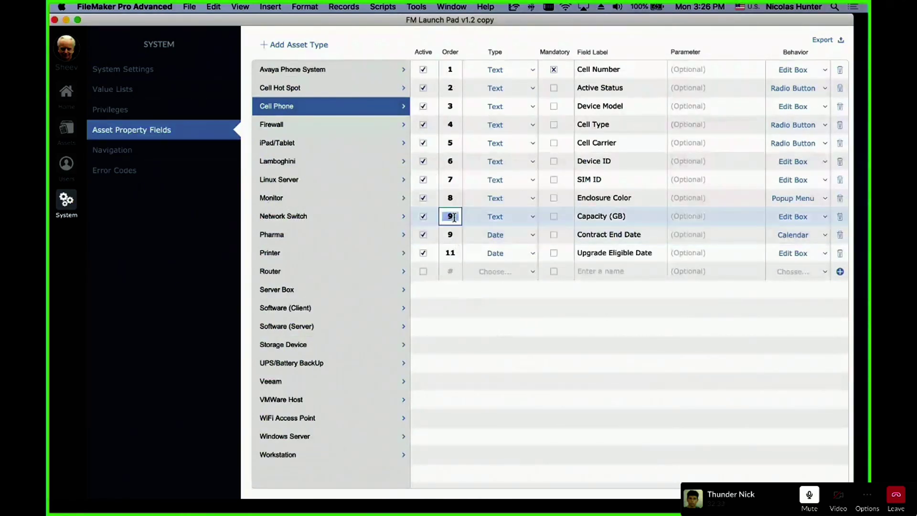
type("10")
left_click(518, 376)
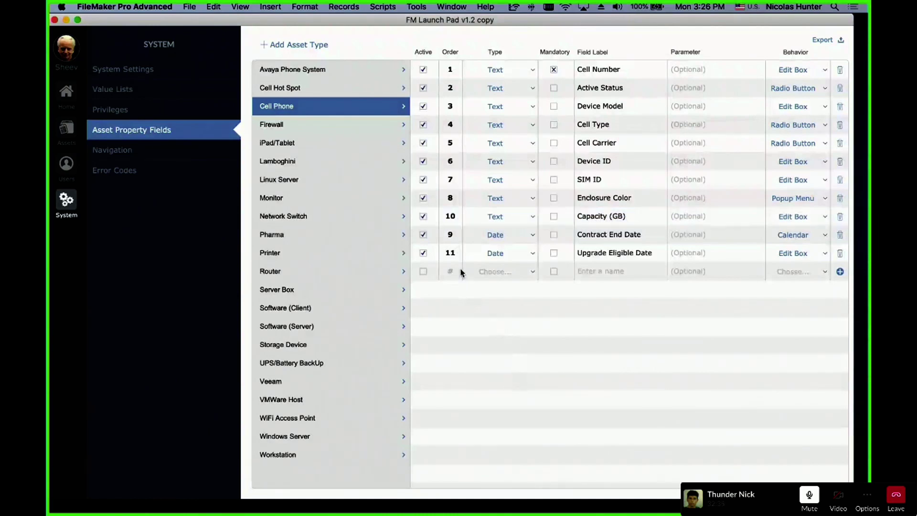
left_click(468, 35)
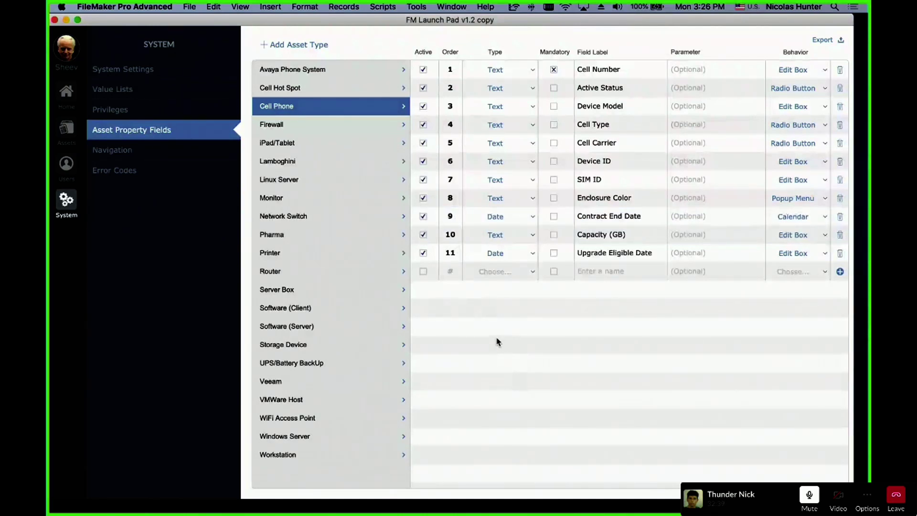
Step: Check the Cell Number property's active setting and its available field types, leaving both unchanged
left_click(423, 70)
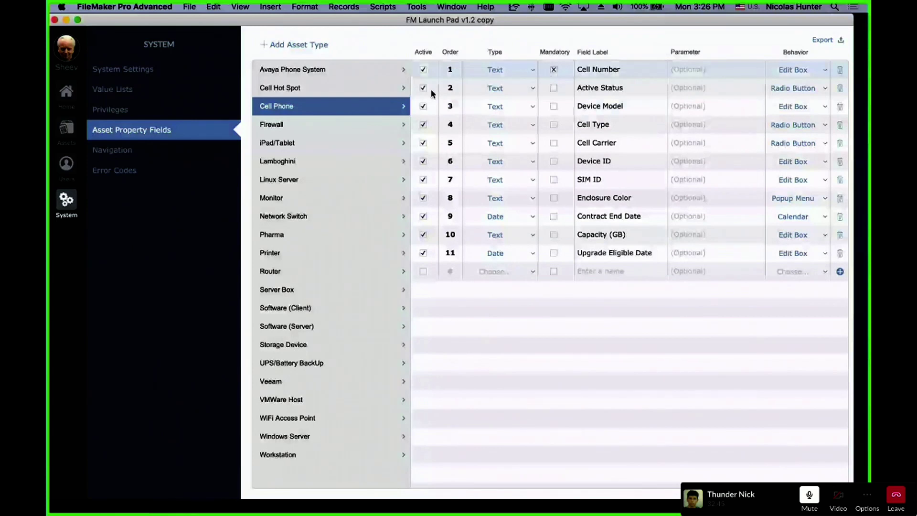
left_click(495, 387)
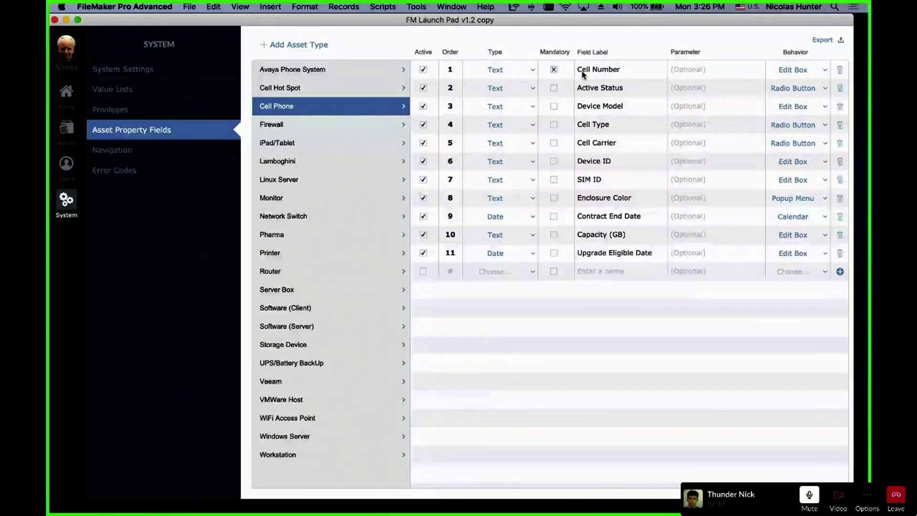
left_click(494, 70)
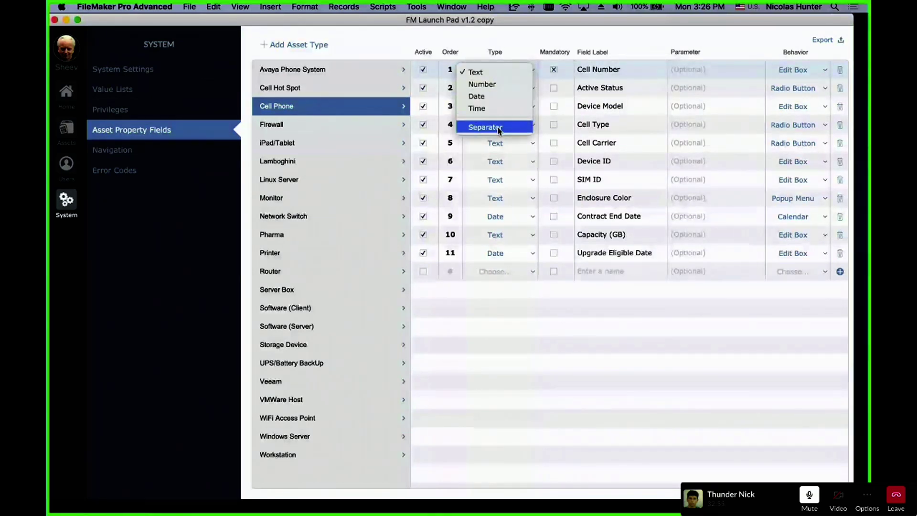
left_click(429, 39)
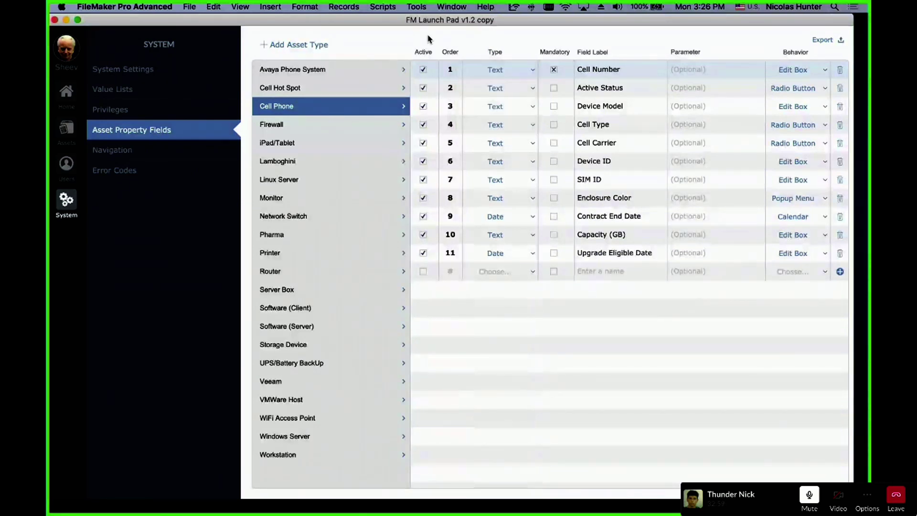
Step: Examine the properties of several Cell Phone assets in the Assets module
left_click(66, 128)
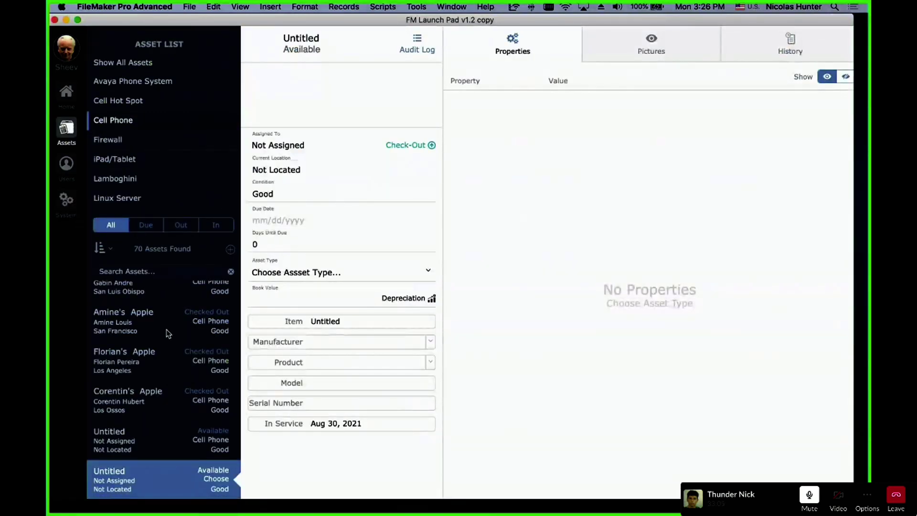
left_click(169, 333)
left_click(163, 406)
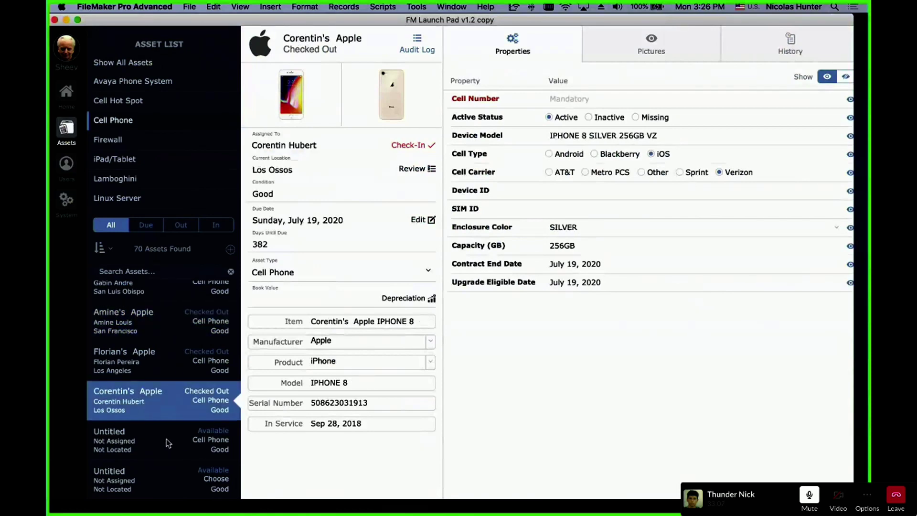
left_click(169, 442)
left_click(172, 397)
key("Up")
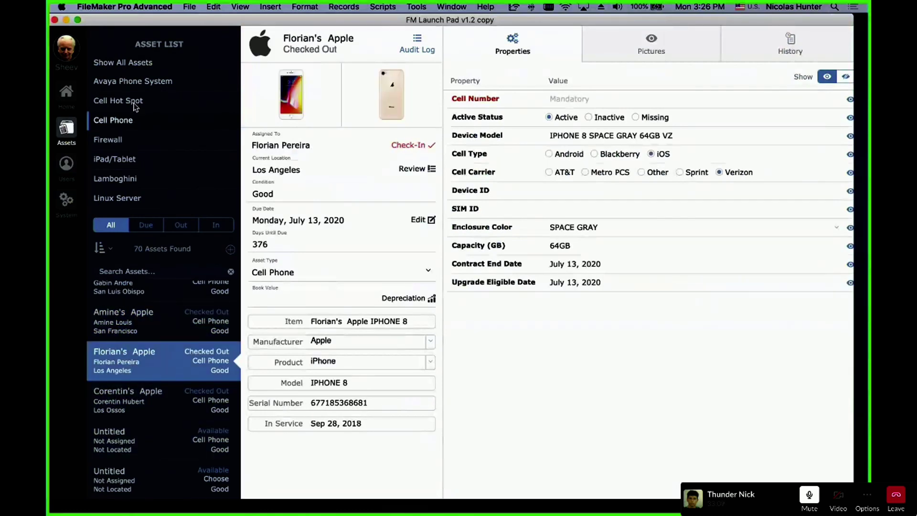
Step: Compare the properties shown for Cell Hot Spot, Avaya Phone System, Cell Phone, Firewall and iPad/Tablet assets
left_click(135, 102)
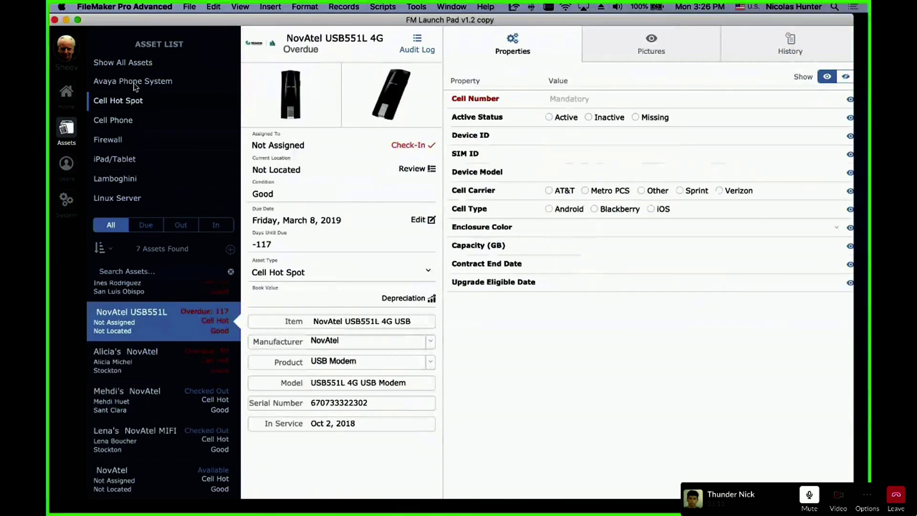
left_click(137, 85)
left_click(129, 120)
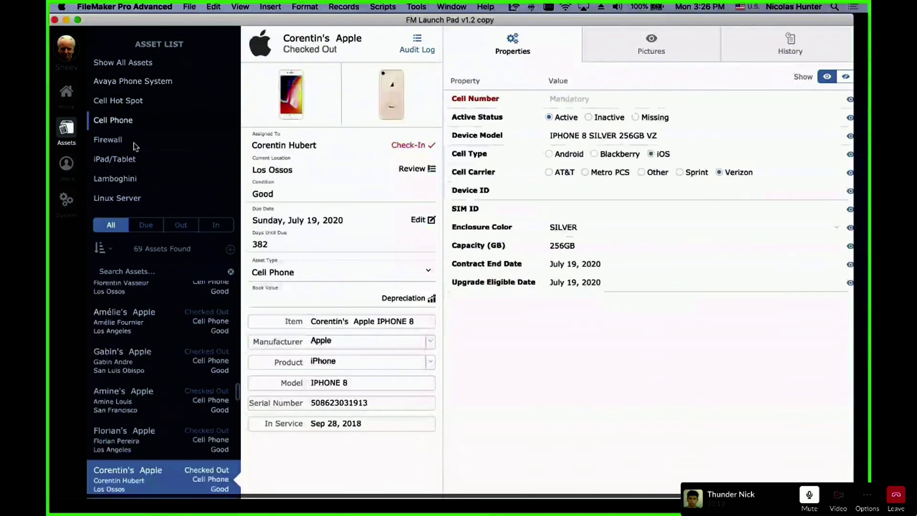
left_click(135, 141)
left_click(137, 161)
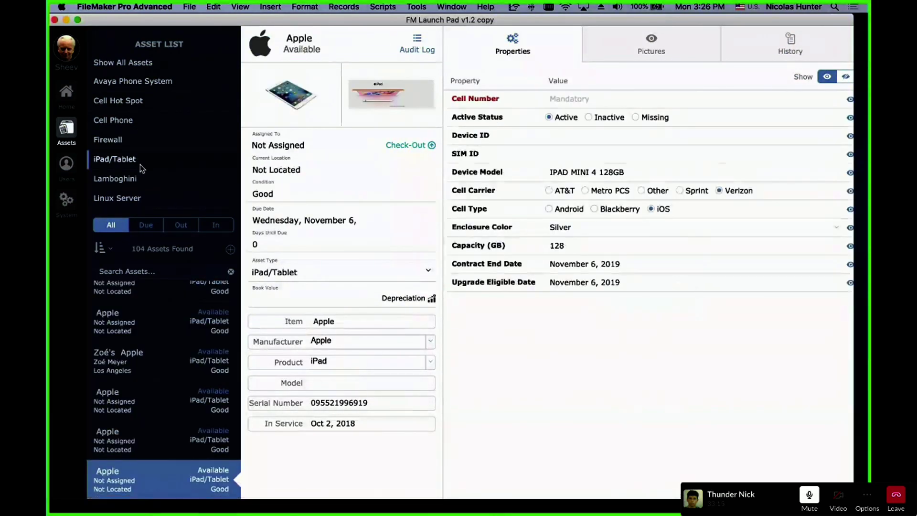
Step: Return to the Cell Phone property fields in the system settings and review the type choices for Cell Number
left_click(72, 206)
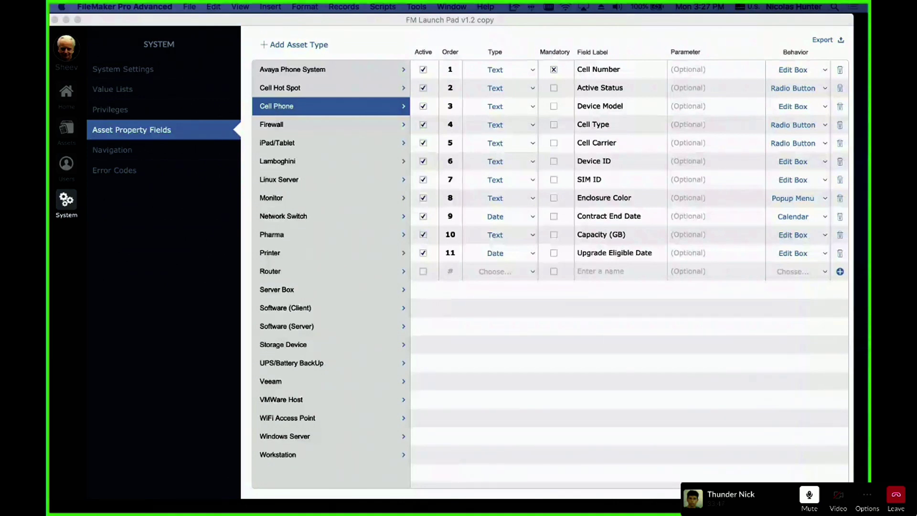
left_click(494, 330)
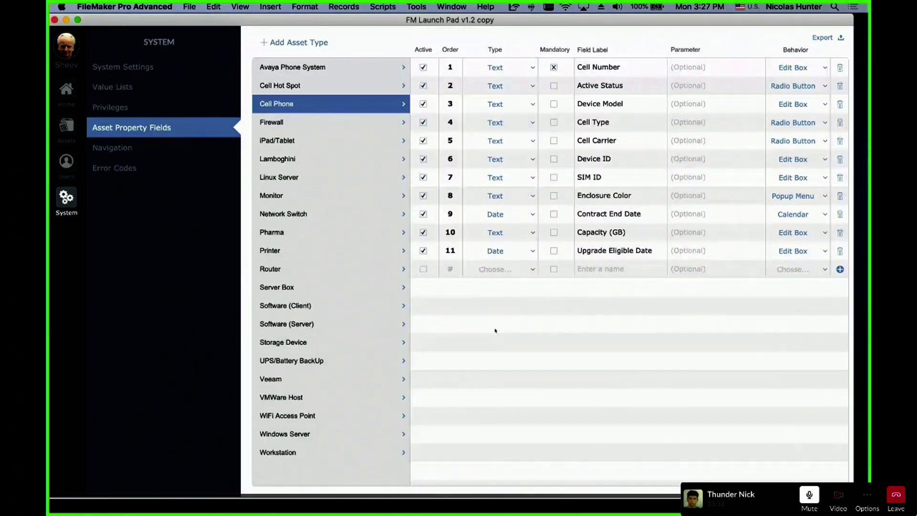
left_click(504, 69)
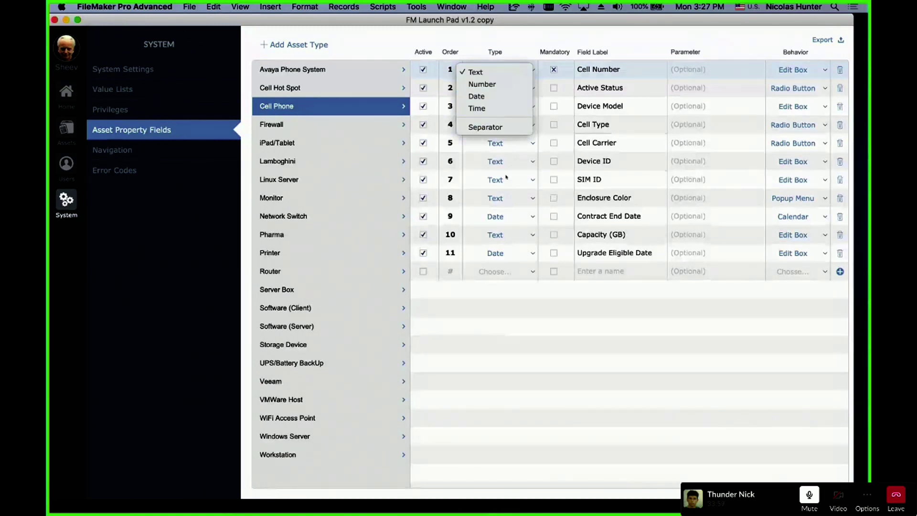
left_click(637, 381)
Step: Compare the field types the database definition offers for g_File Size with the type choices for the Cell Number property
key("super+shift+d")
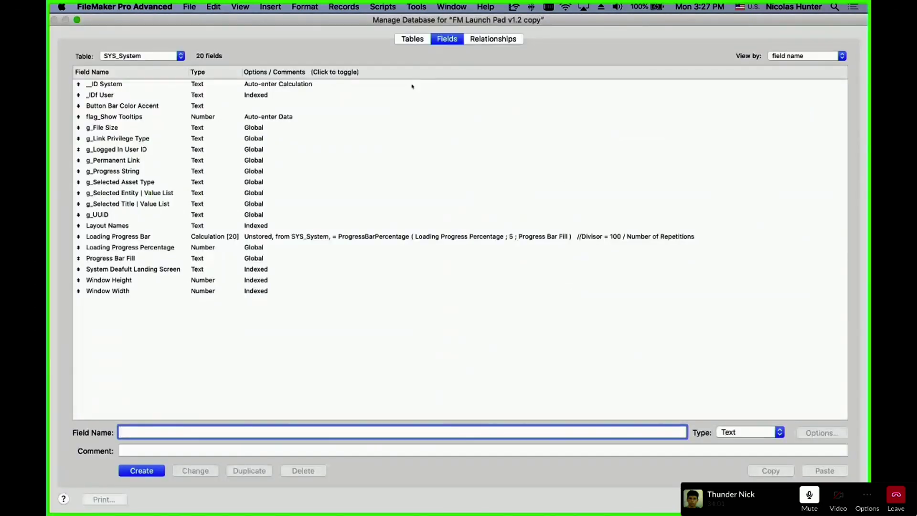
left_click(359, 118)
left_click(353, 127)
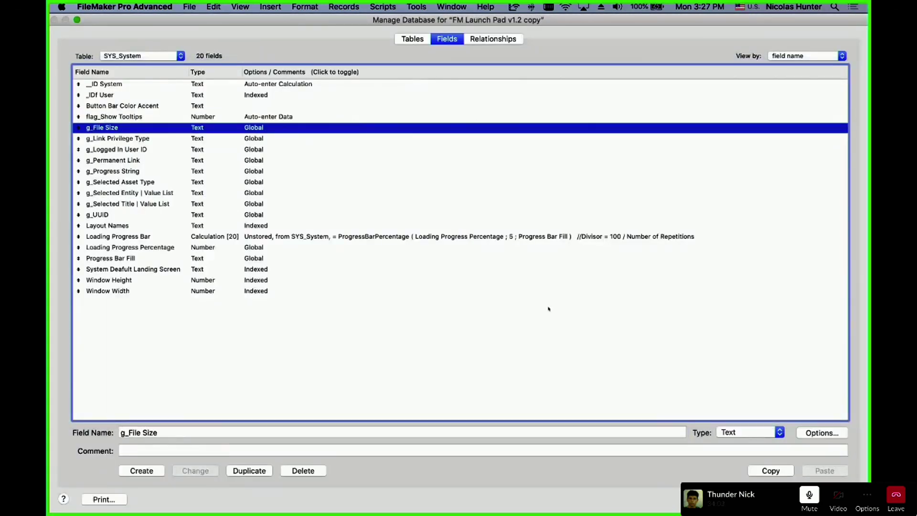
left_click(750, 439)
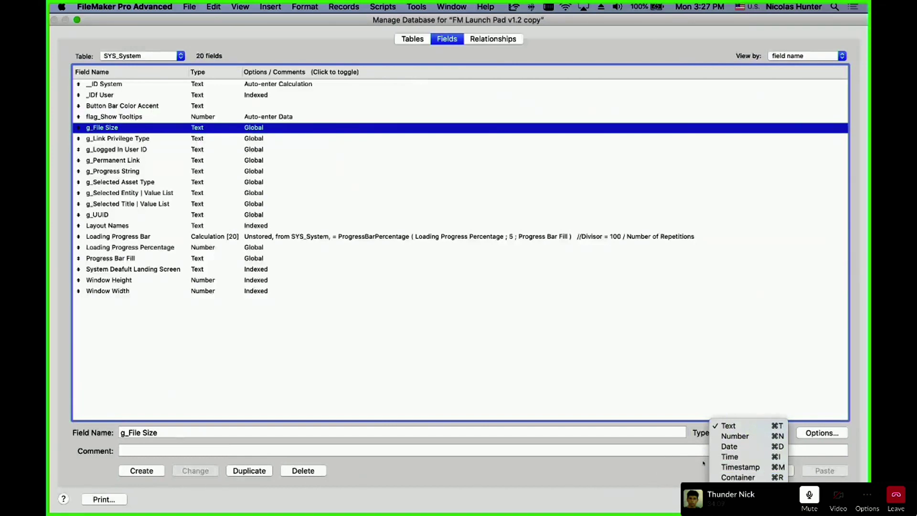
key("Escape")
key("Return")
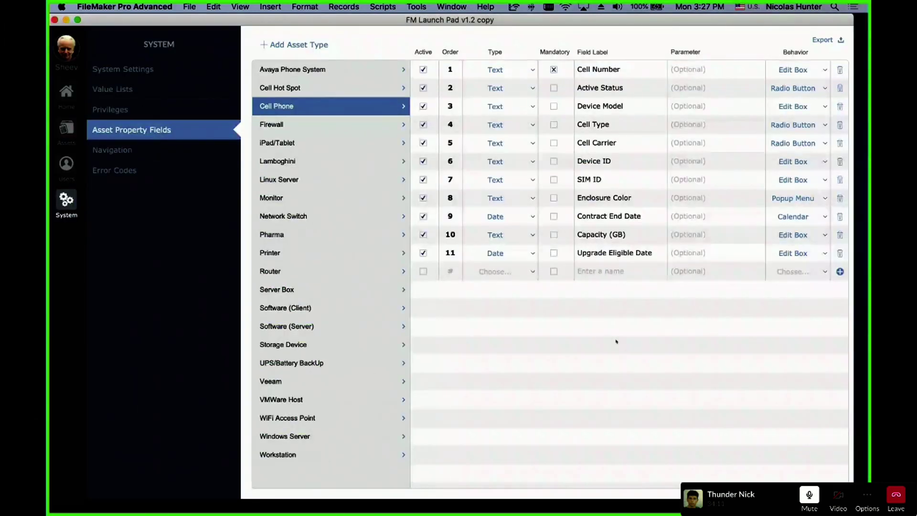
left_click(507, 72)
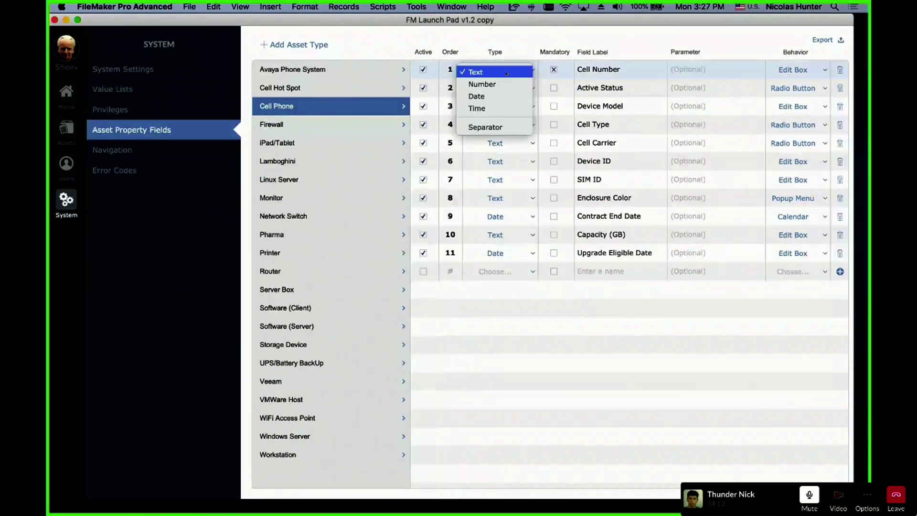
left_click(632, 375)
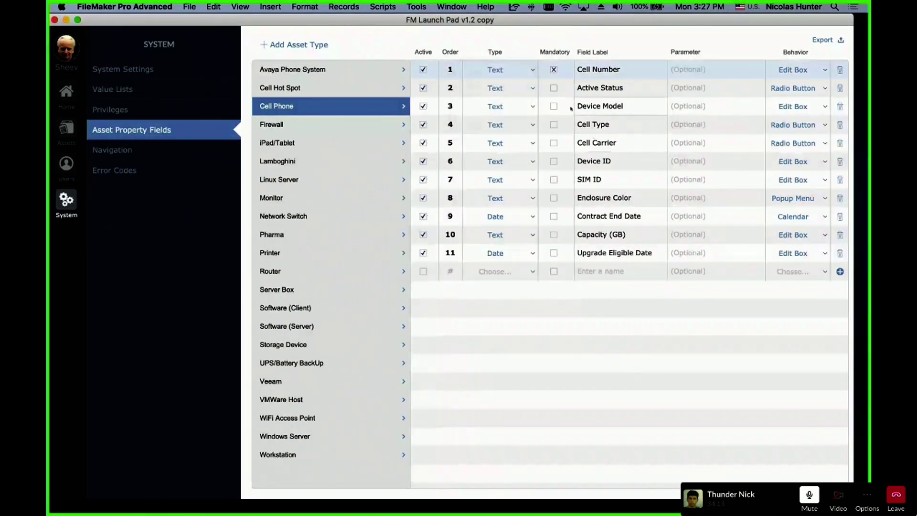
Step: Make the Cell Phone type's Device Model property mandatory and revert it to optional
left_click(554, 89)
left_click(554, 106)
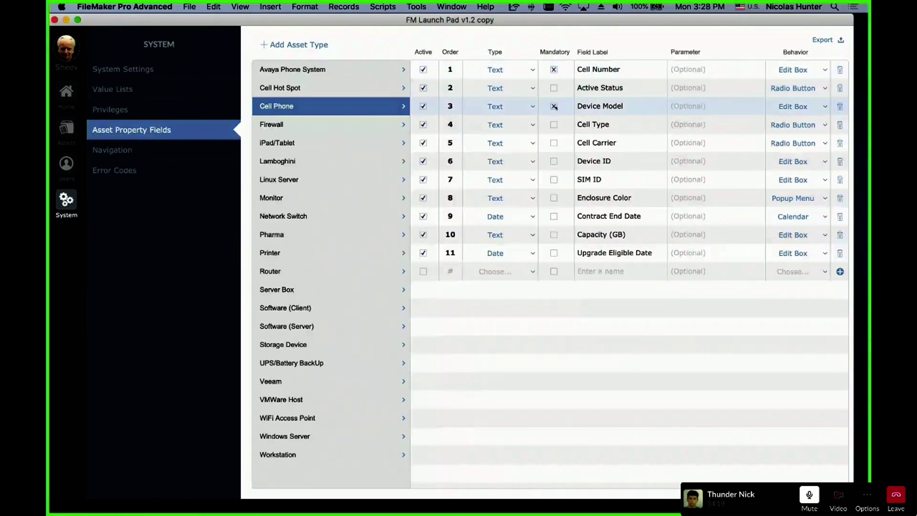
left_click(554, 106)
Step: Review the field labels of the Cell Phone properties and the optional parameter of Cell Number
left_click(625, 72)
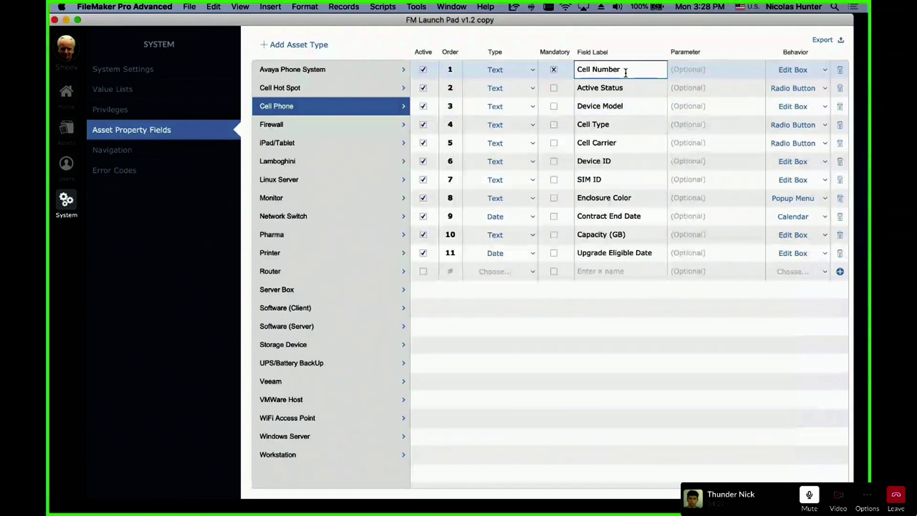
left_click(629, 90)
left_click(628, 106)
left_click(627, 125)
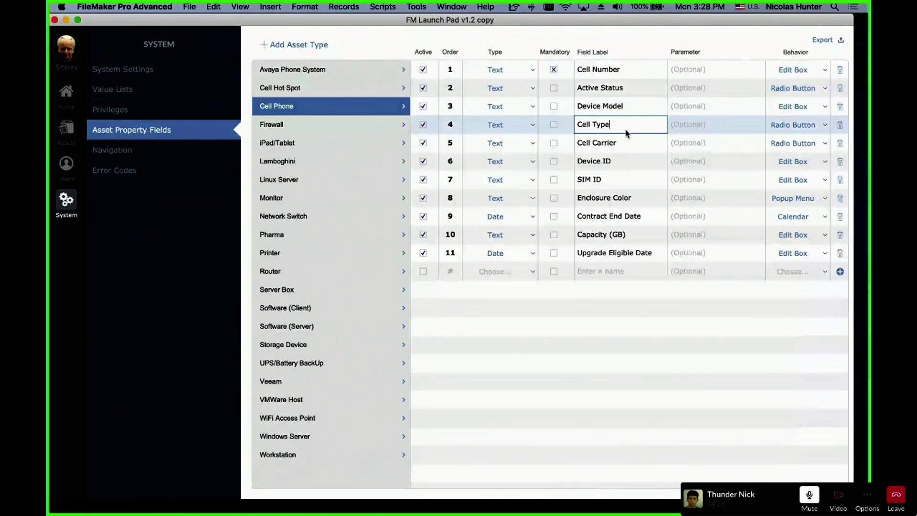
left_click(623, 144)
left_click(623, 161)
left_click(623, 180)
left_click(624, 198)
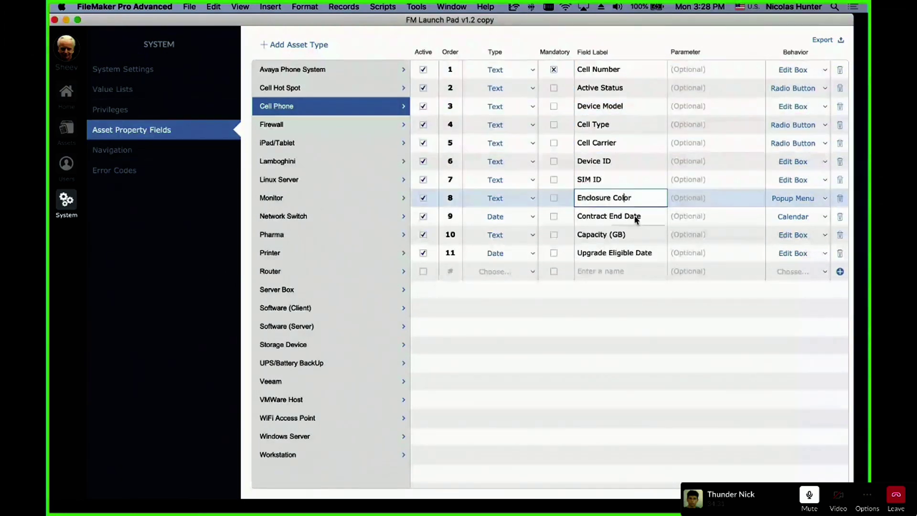
left_click(636, 219)
left_click(634, 237)
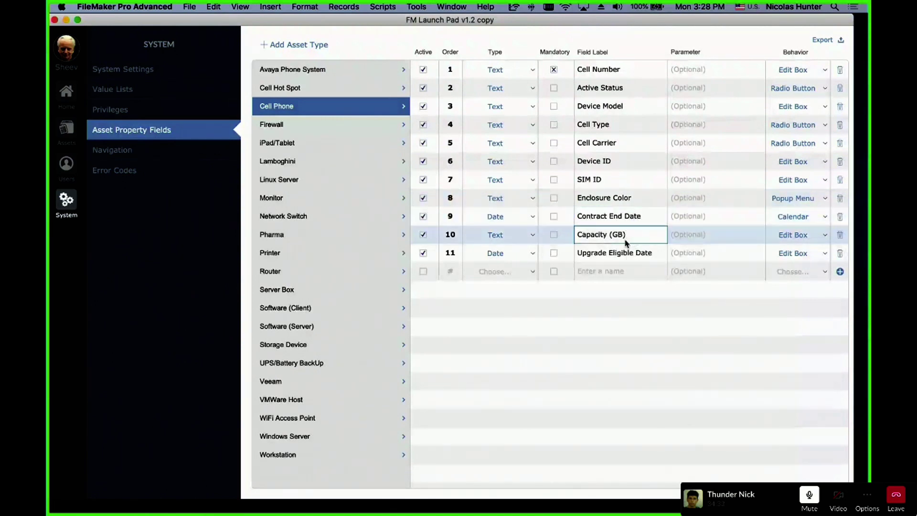
left_click(640, 253)
left_click(635, 233)
left_click(639, 216)
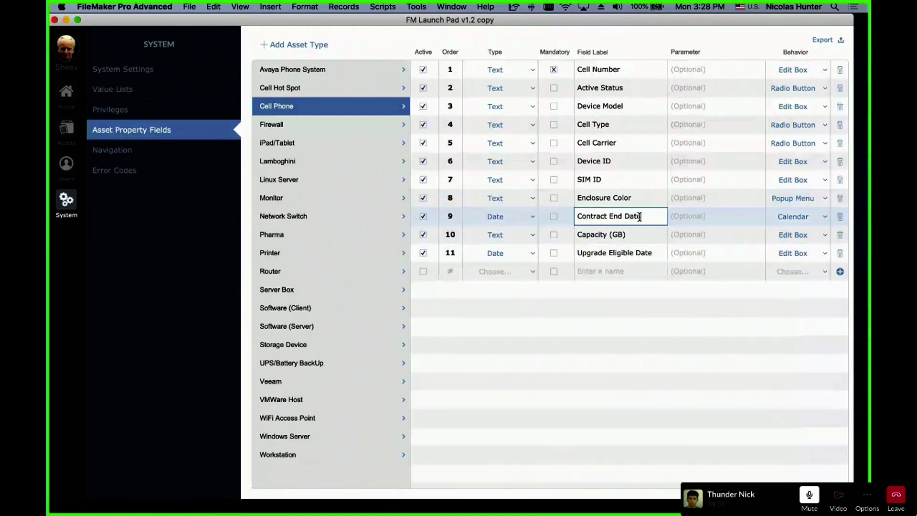
left_click(710, 69)
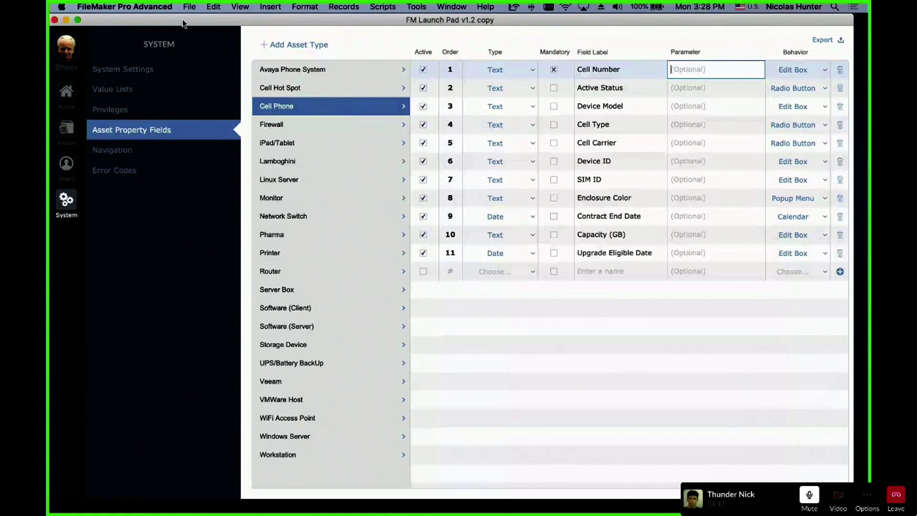
Step: Switch to an enlarged Pretium Project Management window and add an asset type named Lamboghini to its asset property fields
left_click_drag(195, 20, 49, 90)
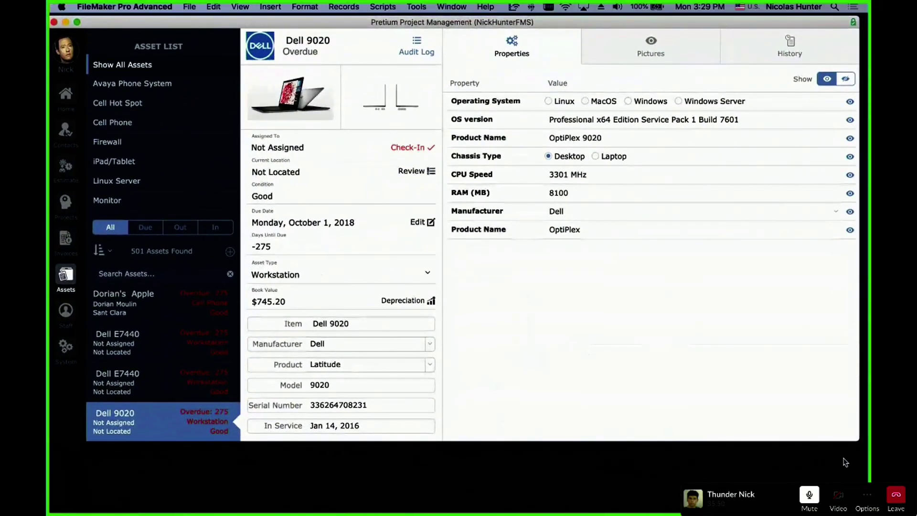
left_click_drag(854, 449, 849, 497)
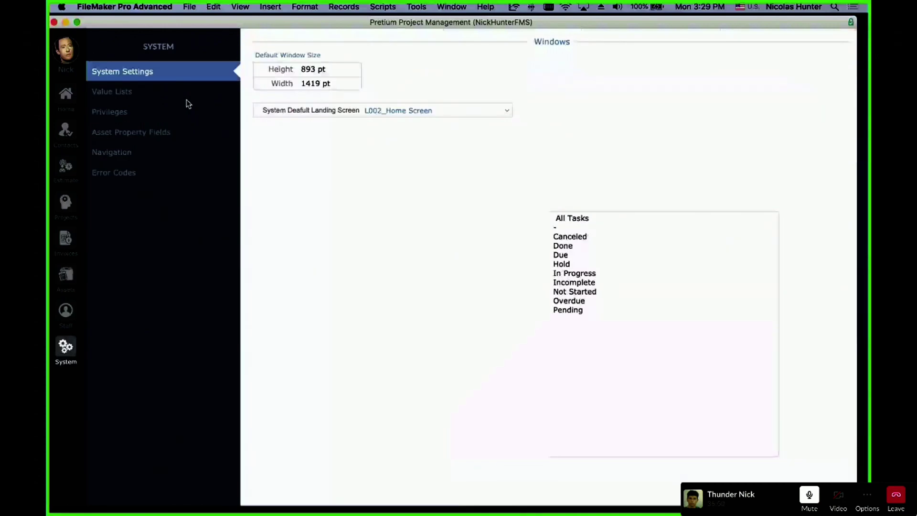
left_click(187, 98)
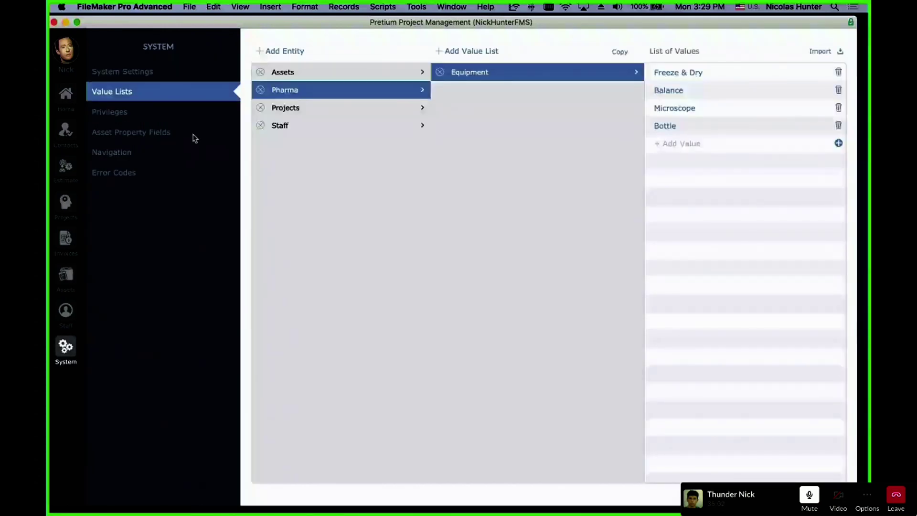
left_click(194, 137)
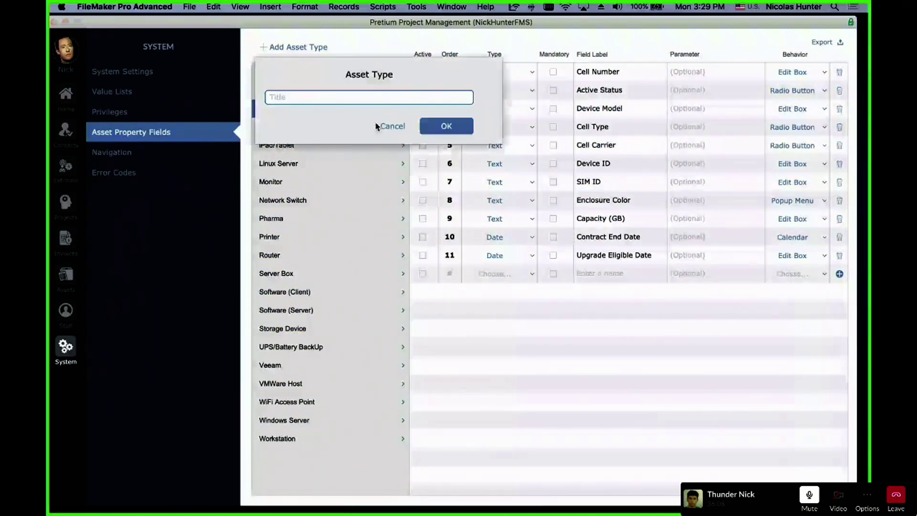
type("Lamboghini")
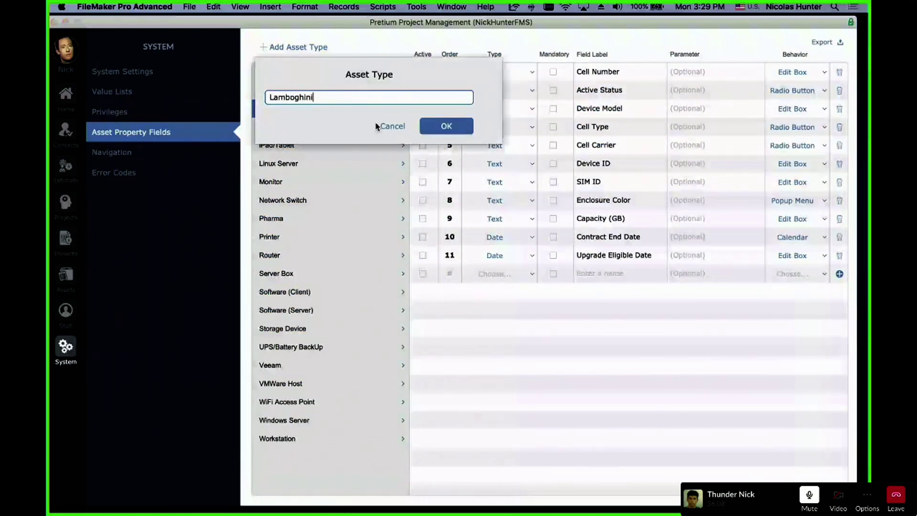
left_click(440, 127)
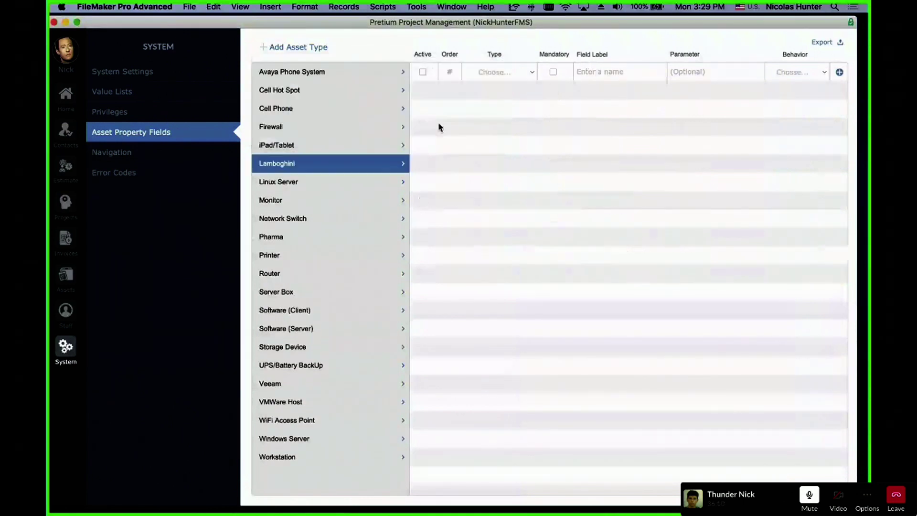
Step: Add a Text property labelled Navigation Device to the Lamboghini asset type
left_click(482, 75)
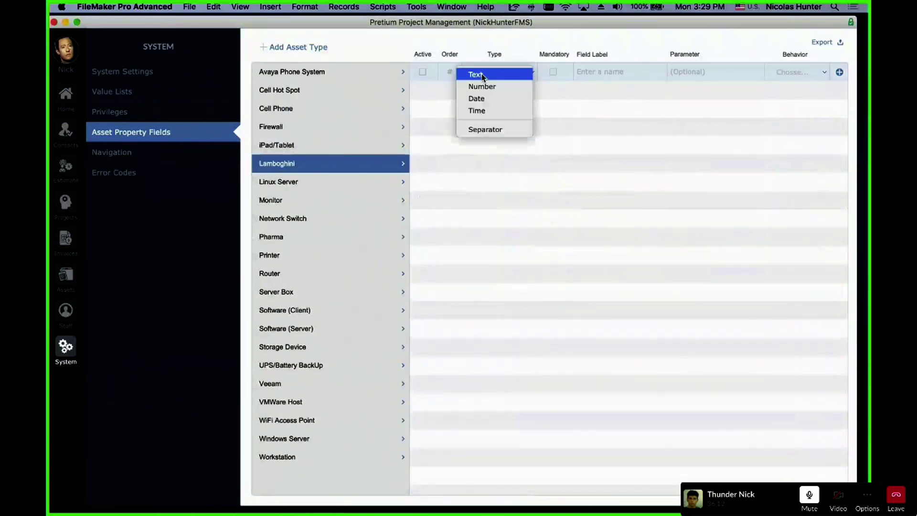
left_click(482, 74)
left_click(597, 71)
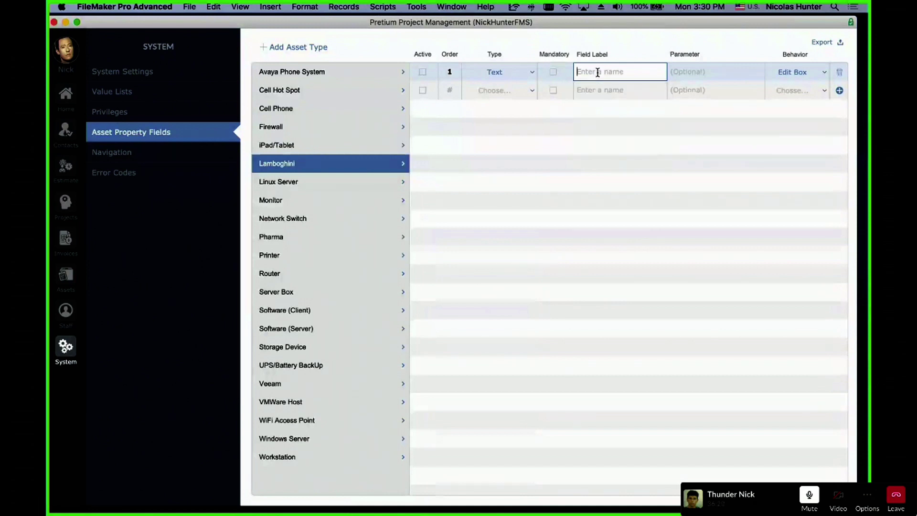
type("Nav")
triple_click(598, 73)
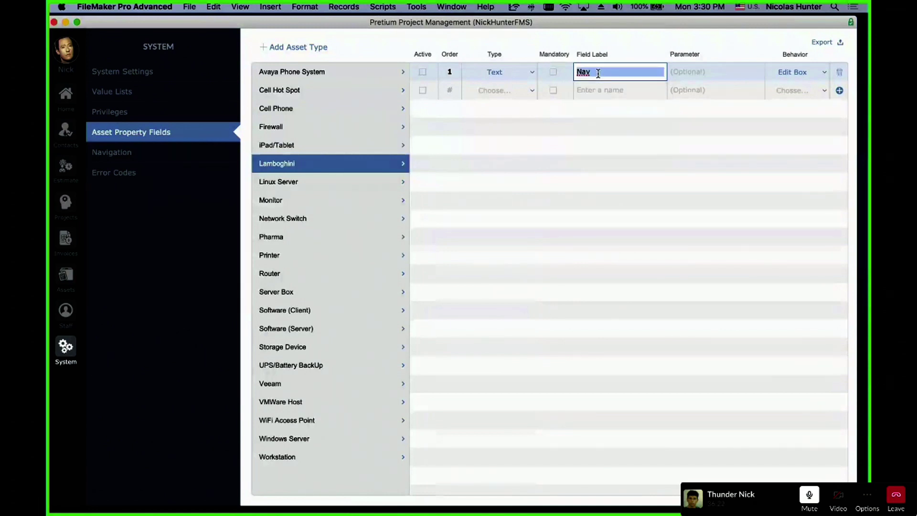
left_click(598, 73)
type("i")
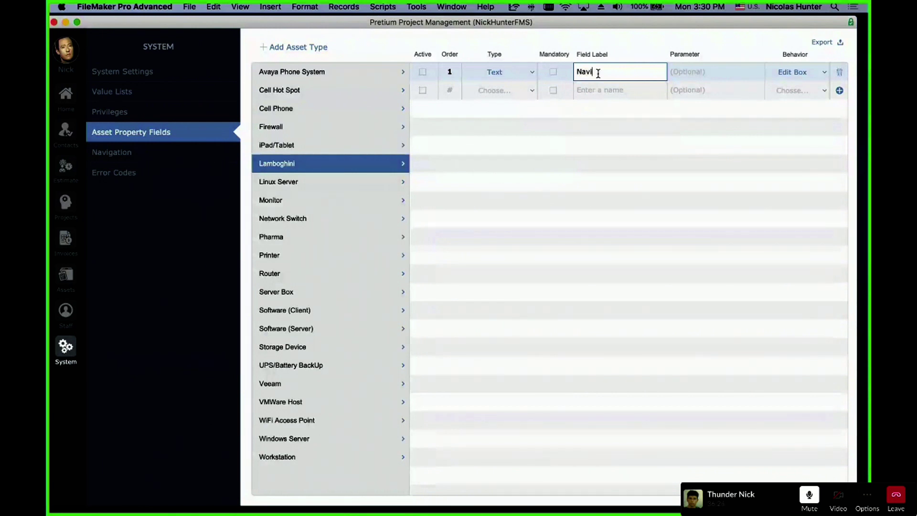
type("gation Device")
left_click(633, 154)
left_click(554, 74)
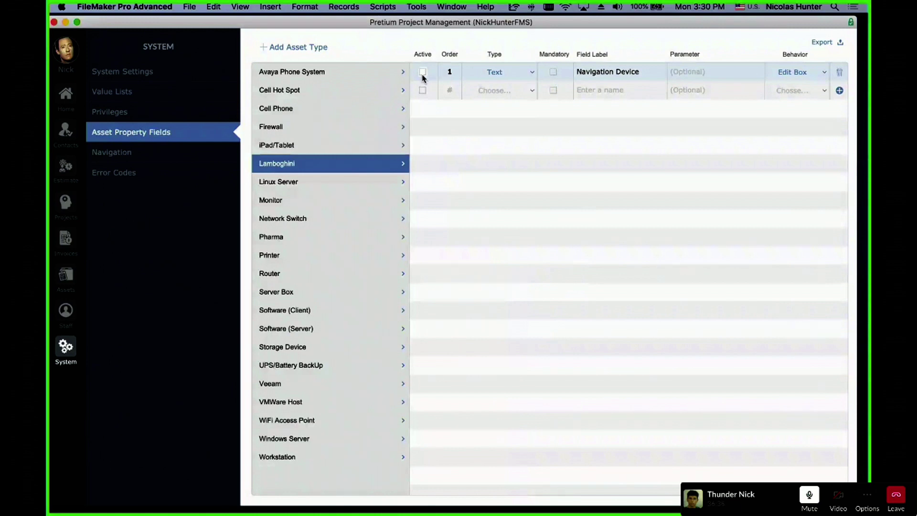
Step: Add a second Lamboghini property of type Number with the label CC Engine Size
left_click(451, 93)
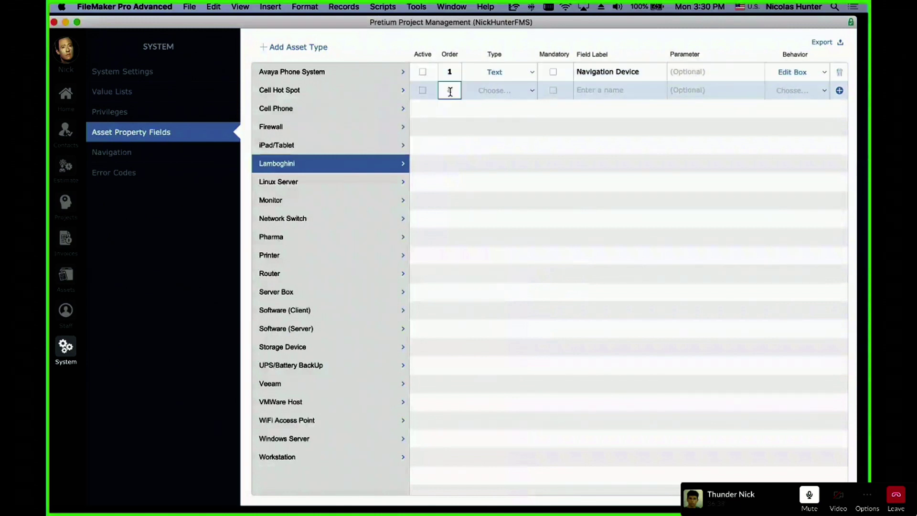
left_click(497, 91)
left_click(498, 93)
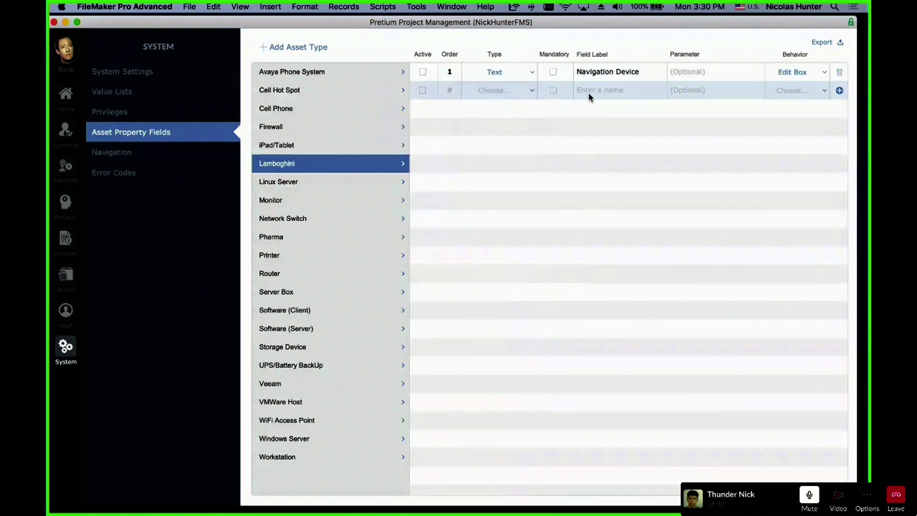
left_click(496, 91)
left_click(500, 106)
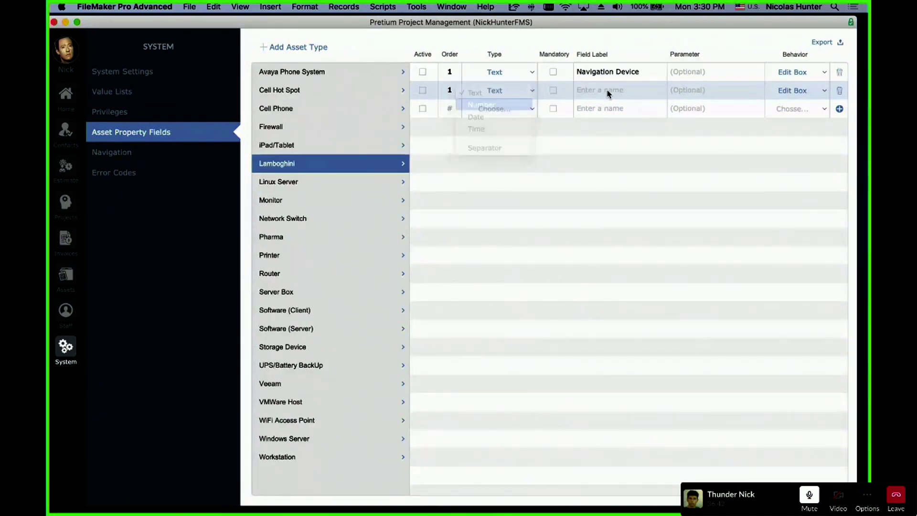
left_click(607, 90)
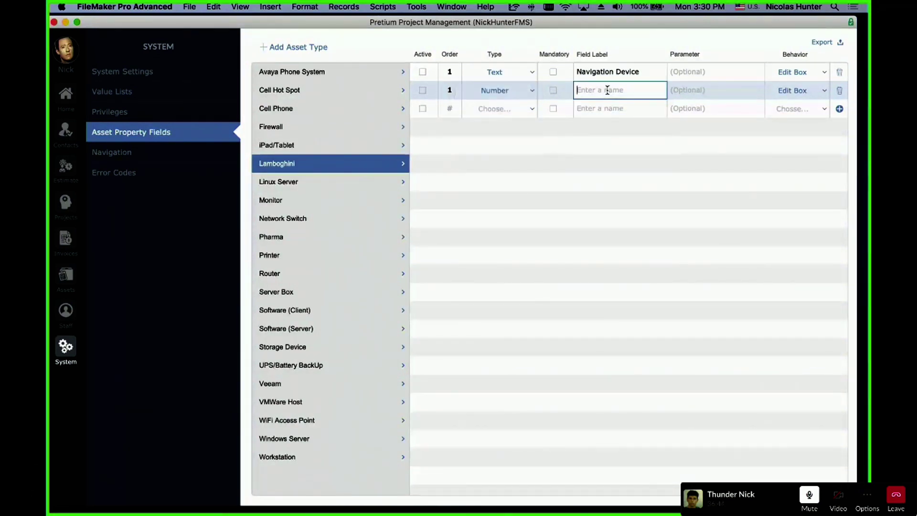
type("Engine Size")
left_click(662, 157)
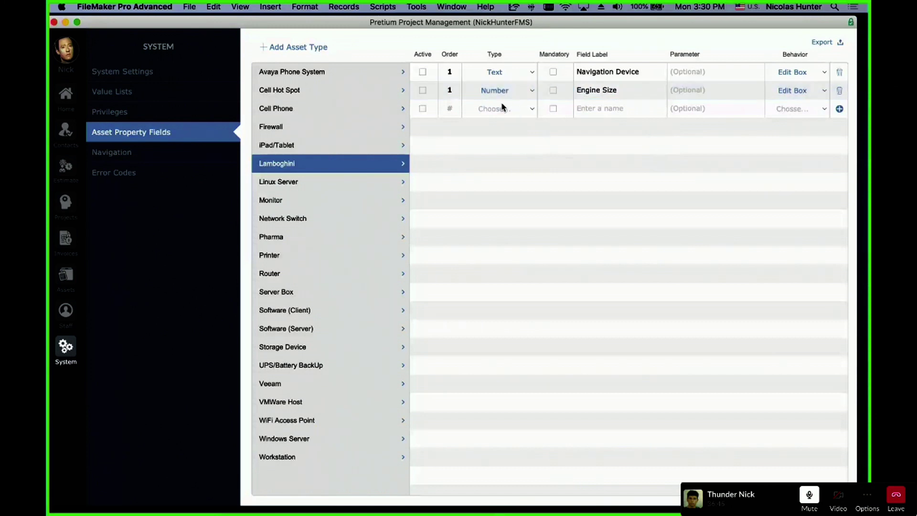
left_click(602, 91)
type("CC")
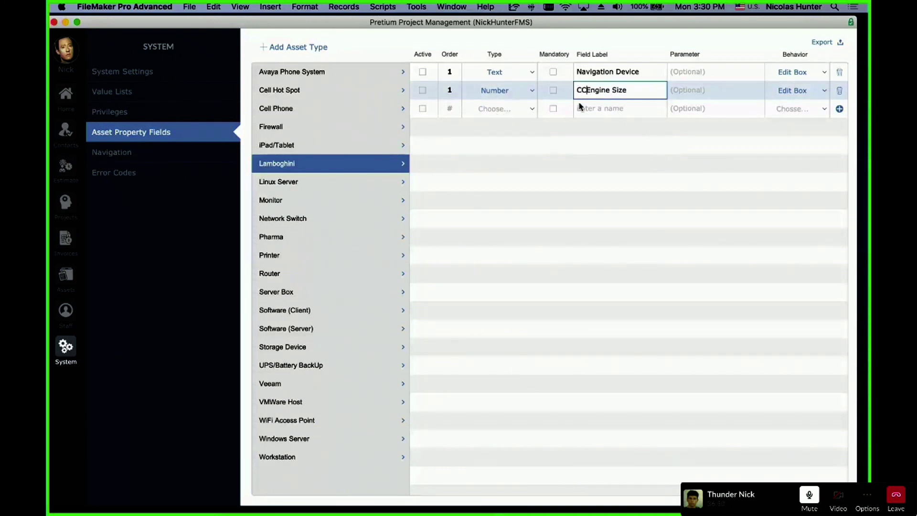
left_click(597, 135)
Step: Add a Number property labelled Cost below CC Engine Size
left_click(489, 109)
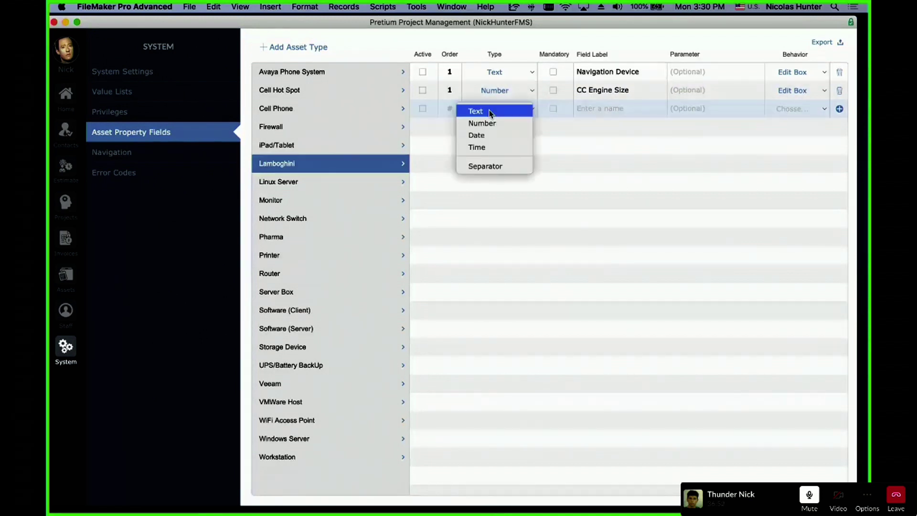
left_click(494, 124)
left_click(609, 109)
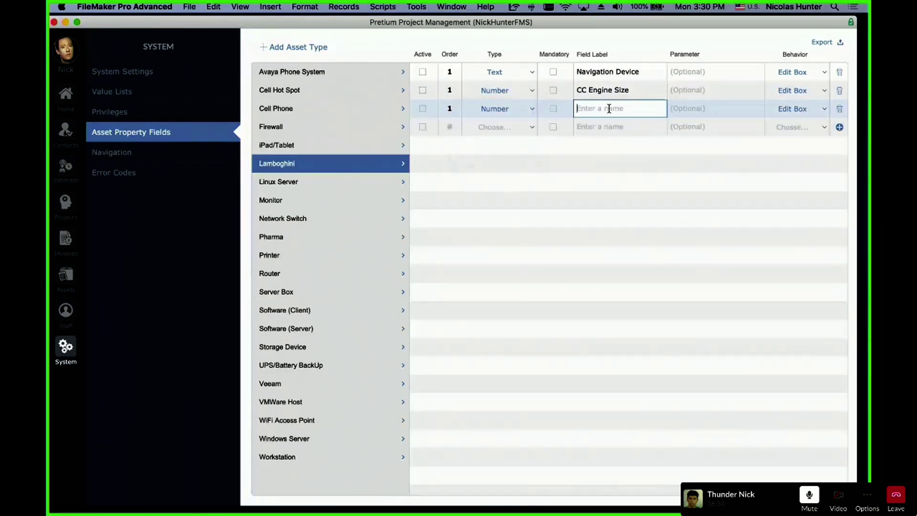
type("Cost")
left_click(623, 221)
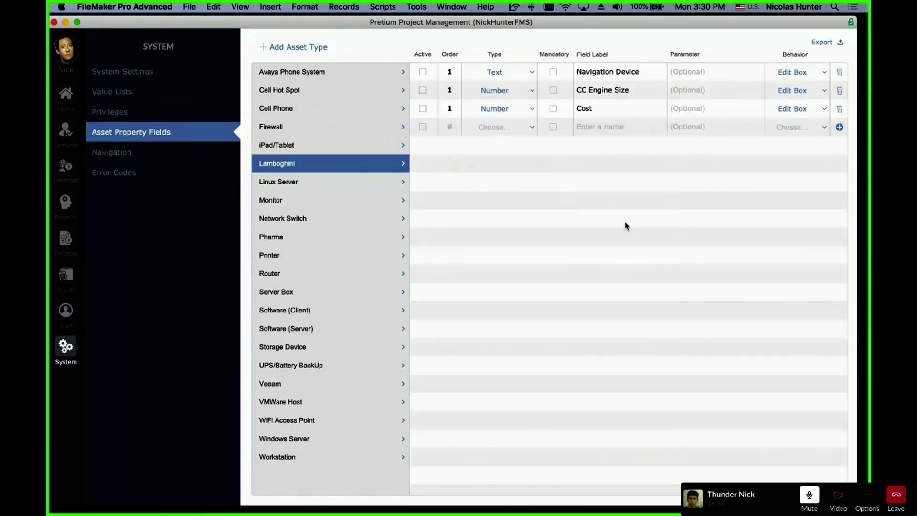
Step: Add a Text property labelled Region below Cost
left_click(454, 128)
left_click(474, 126)
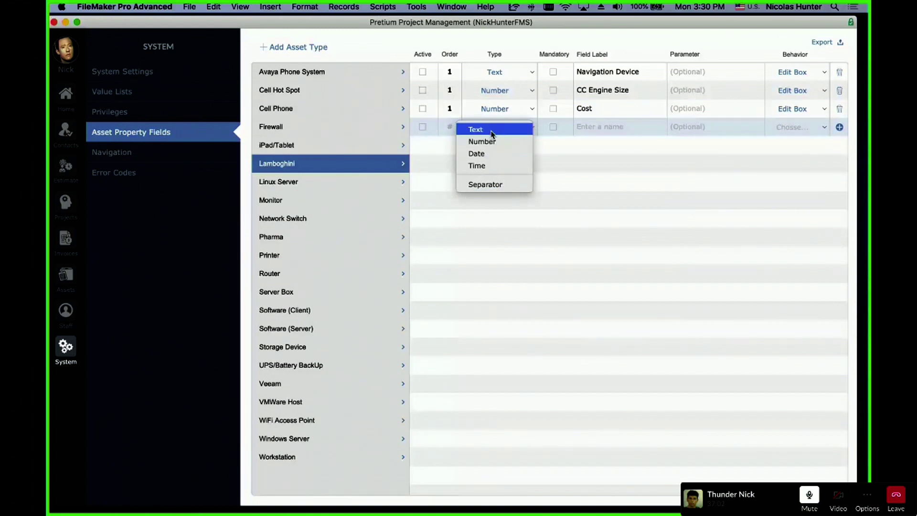
left_click(478, 130)
left_click(610, 128)
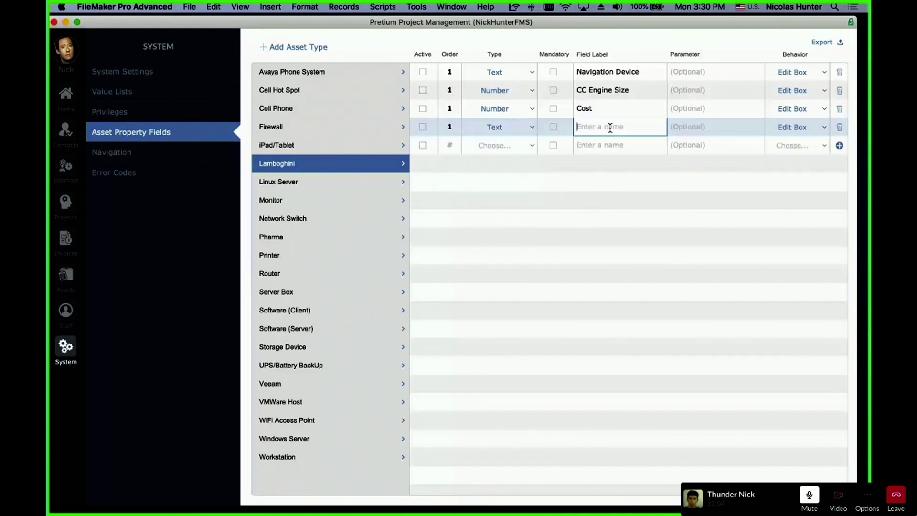
type("Region")
left_click(633, 241)
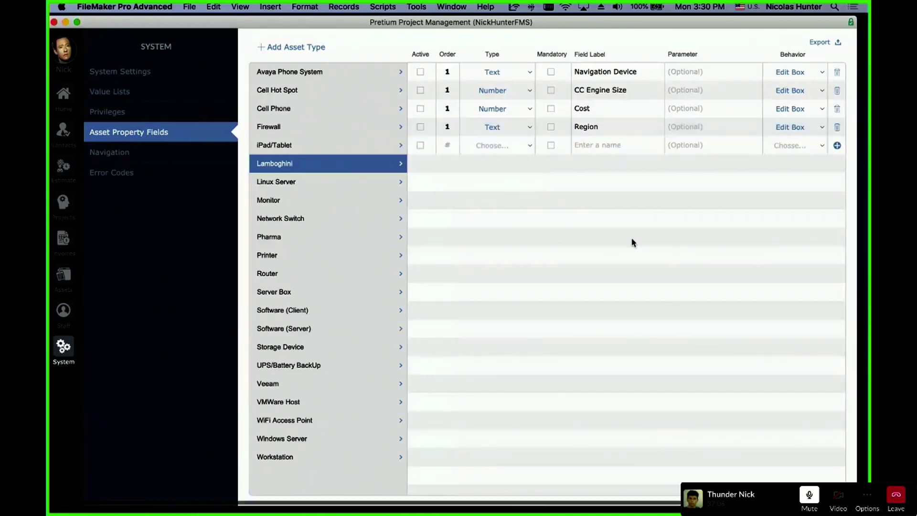
Step: Set the order of CC Engine Size to 2, Cost to 3 and Region to 4
left_click(448, 90)
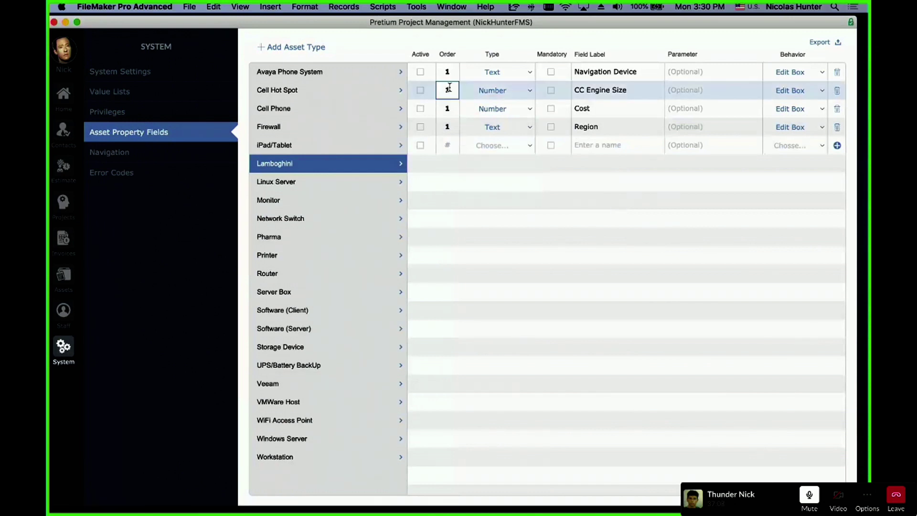
type("2")
left_click(449, 109)
left_click(448, 127)
type("4")
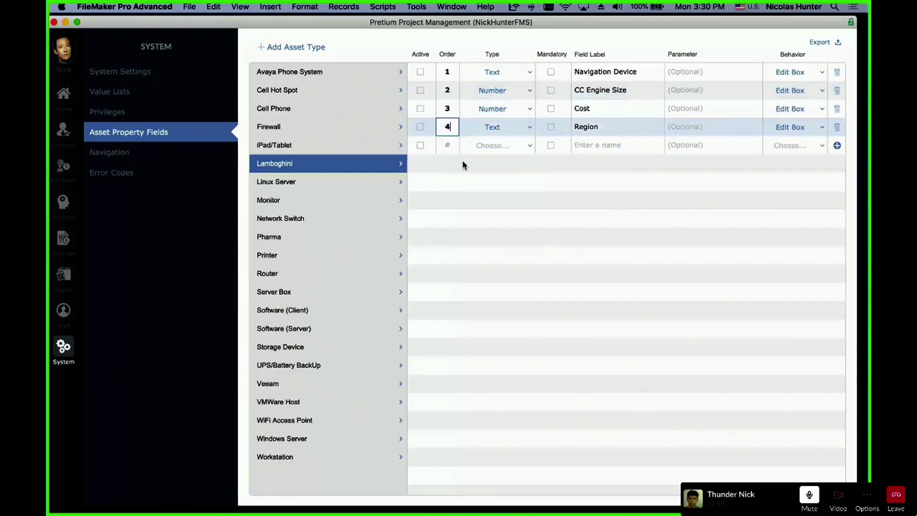
left_click(491, 214)
left_click(419, 127)
left_click(482, 206)
Step: Add a Number property labelled Year below Region
left_click(488, 146)
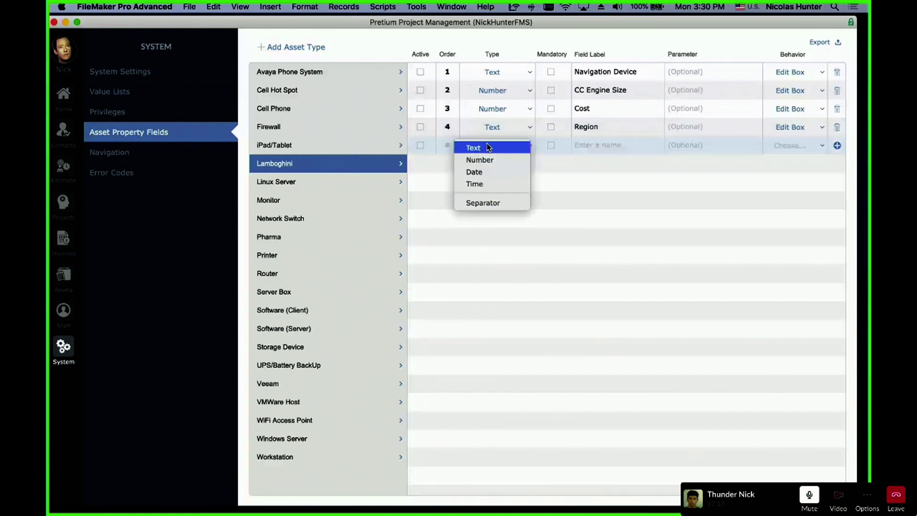
left_click(492, 159)
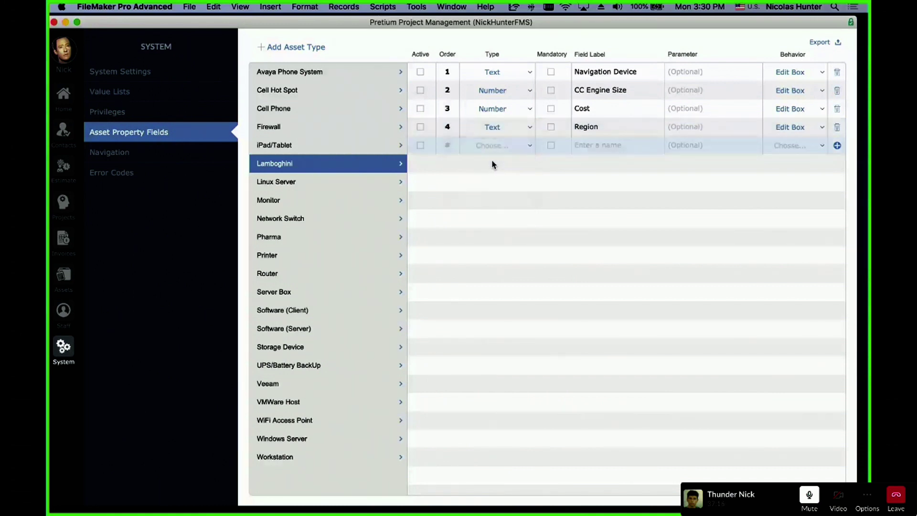
left_click(605, 143)
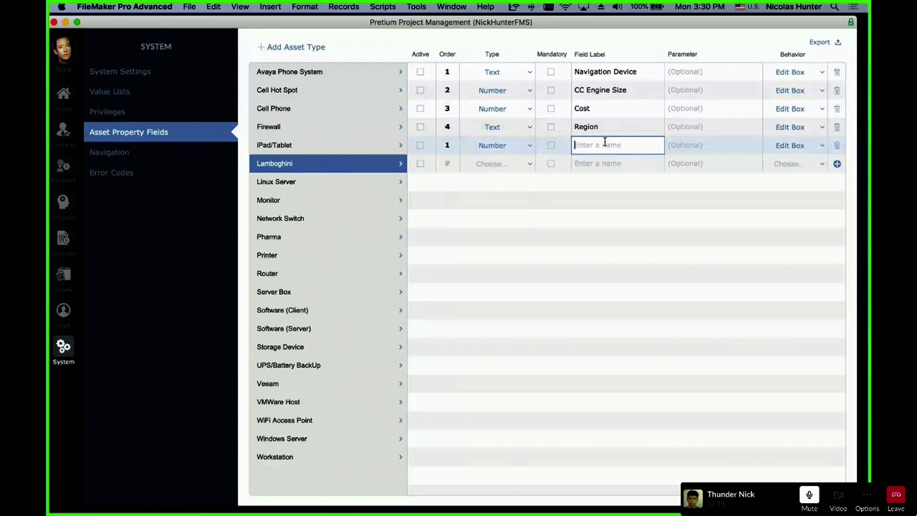
type("Year")
left_click(594, 227)
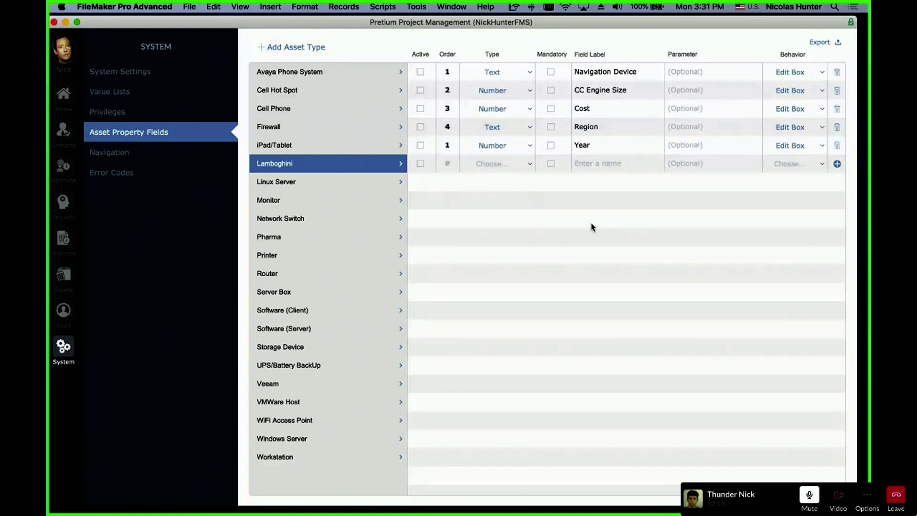
Step: Set the order of the Year property to 5
left_click(448, 146)
type("5")
left_click(514, 274)
Step: Add a Text property labelled Model with order 6 below Year
left_click(453, 164)
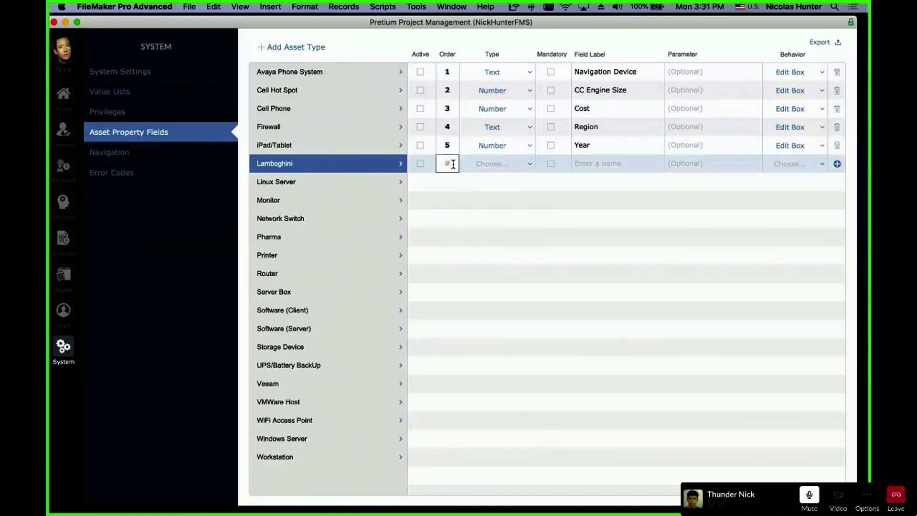
type("6")
left_click(491, 164)
left_click(496, 167)
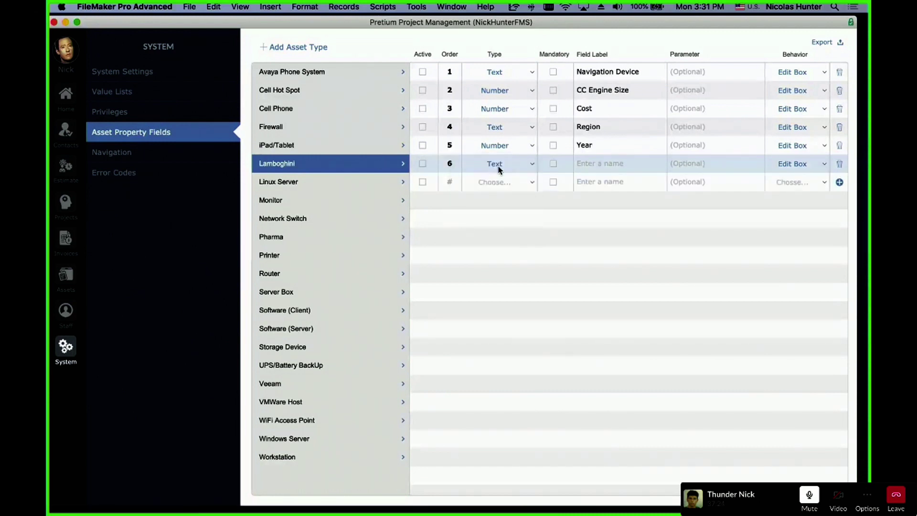
left_click(500, 167)
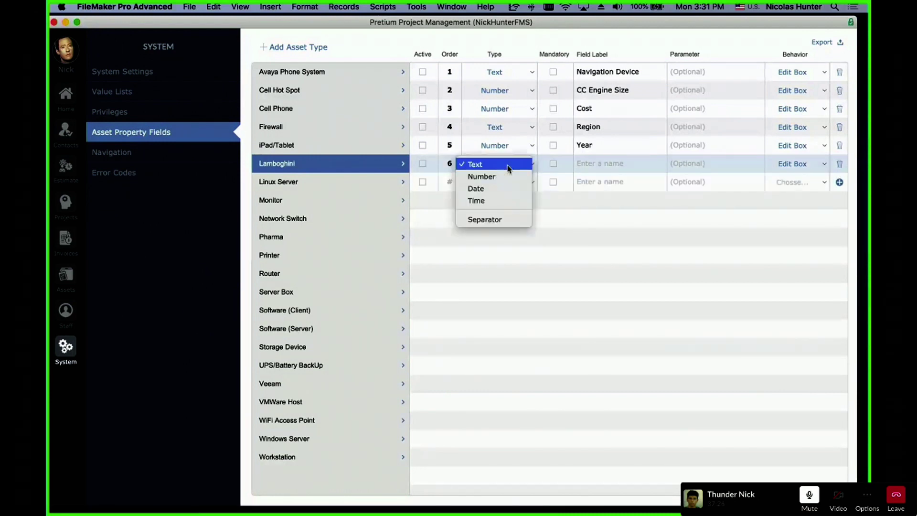
left_click(519, 164)
left_click(633, 163)
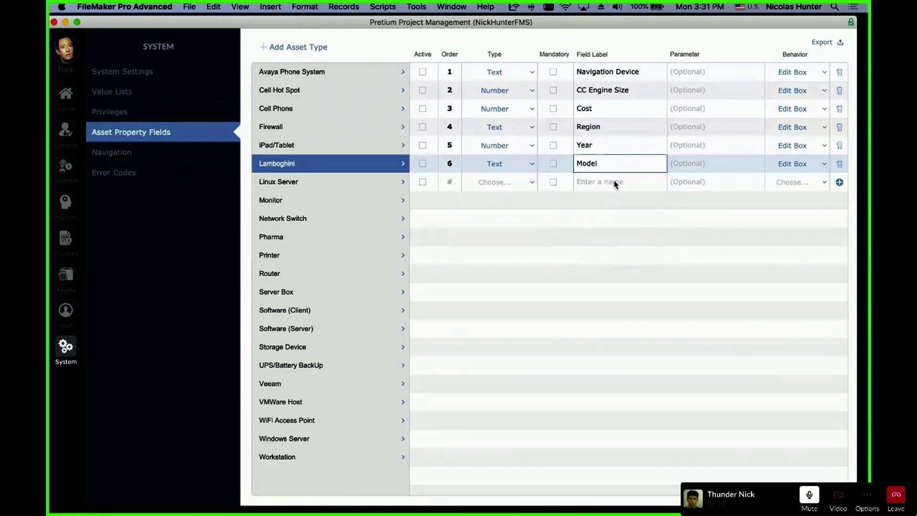
type("e")
left_click(641, 256)
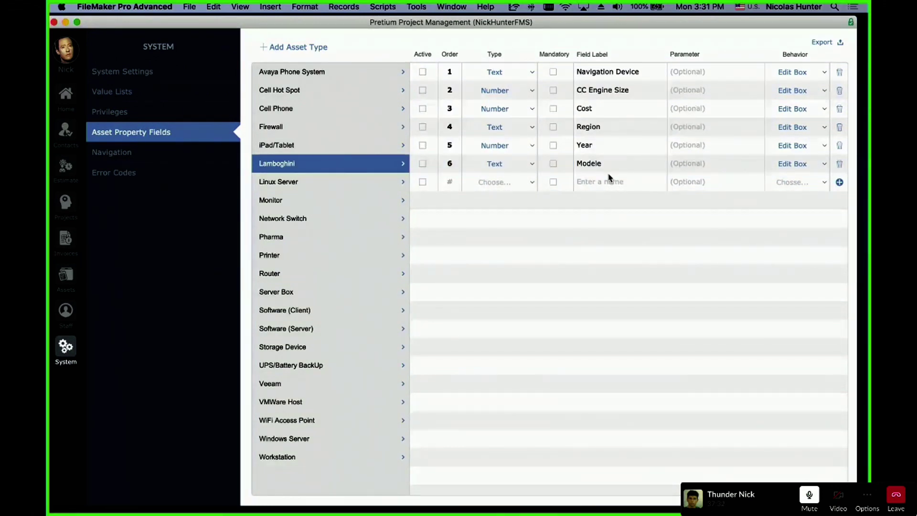
left_click(620, 163)
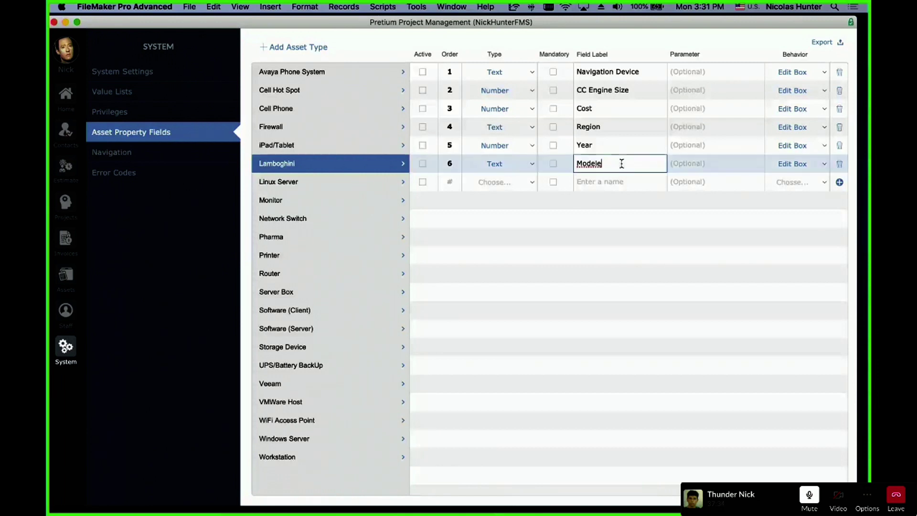
key("BackSpace")
left_click(641, 276)
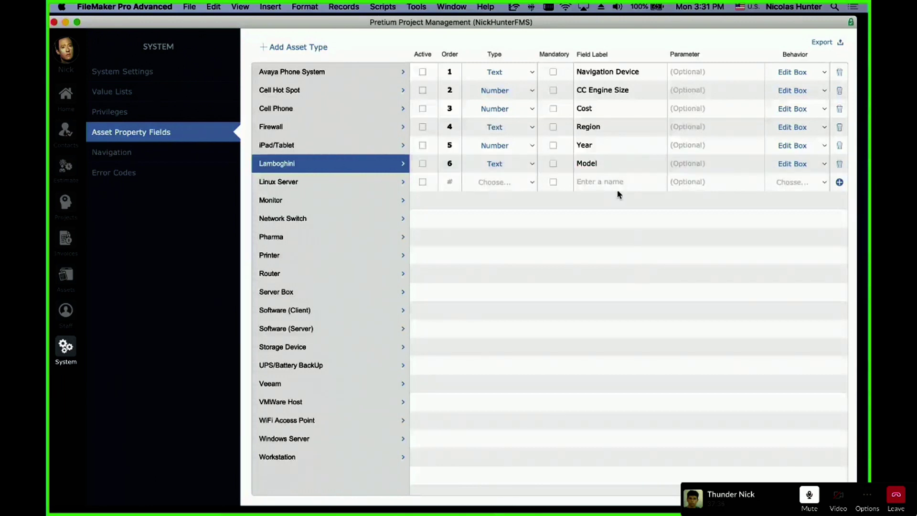
left_click(620, 165)
left_click(635, 253)
left_click(603, 90)
left_click(716, 144)
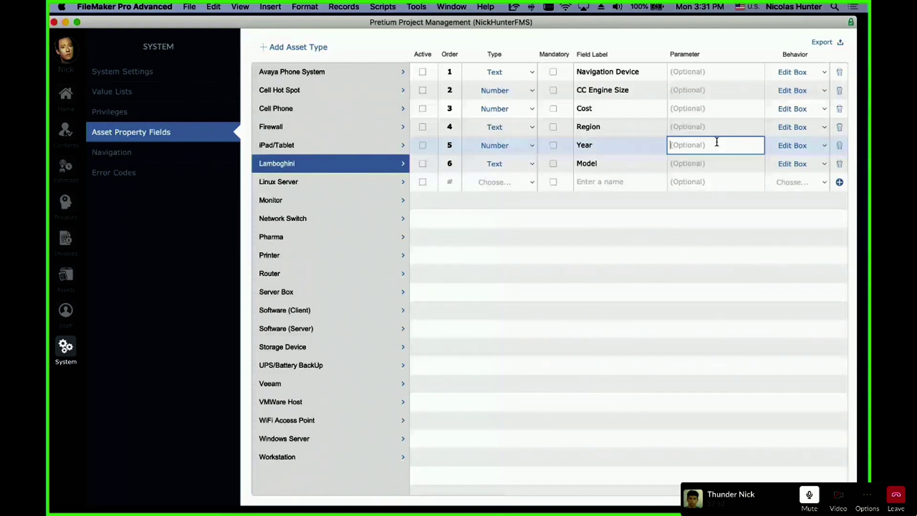
left_click(589, 245)
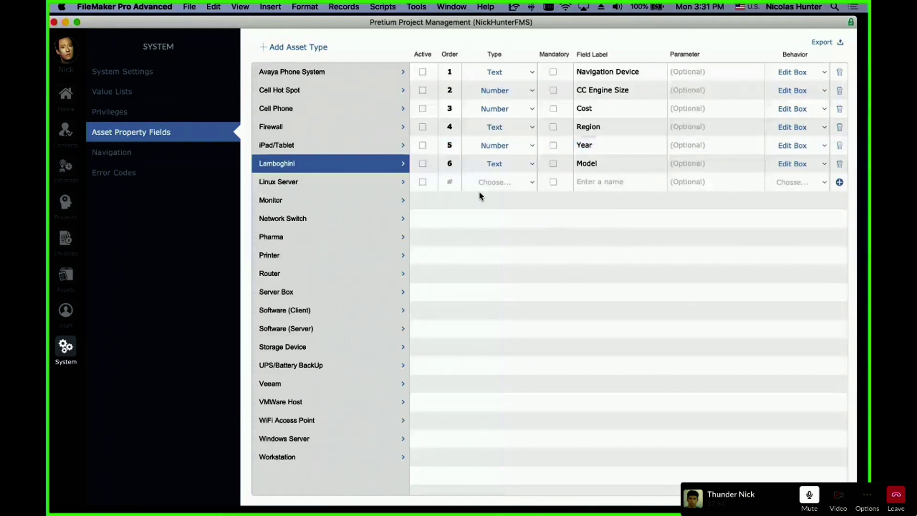
Step: Add a Date property labelled Purchase Date with order 7 below Model
left_click(451, 182)
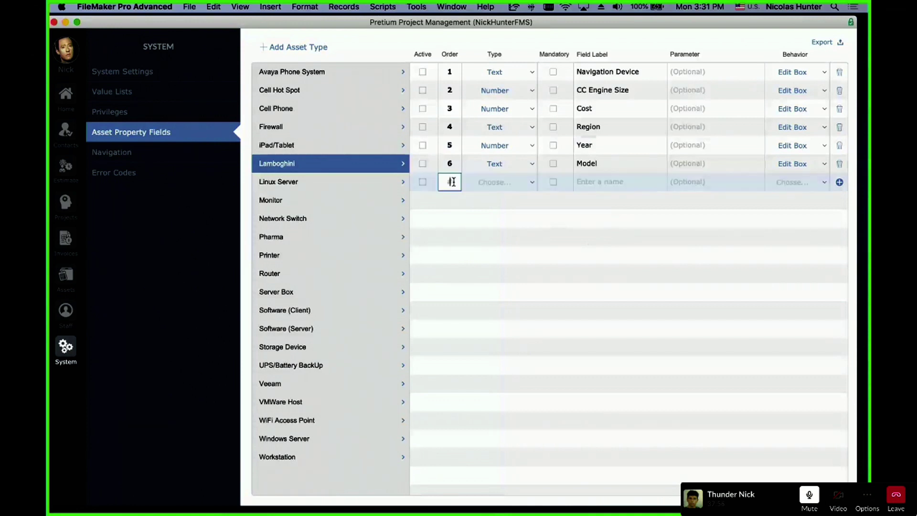
type("7")
left_click(494, 185)
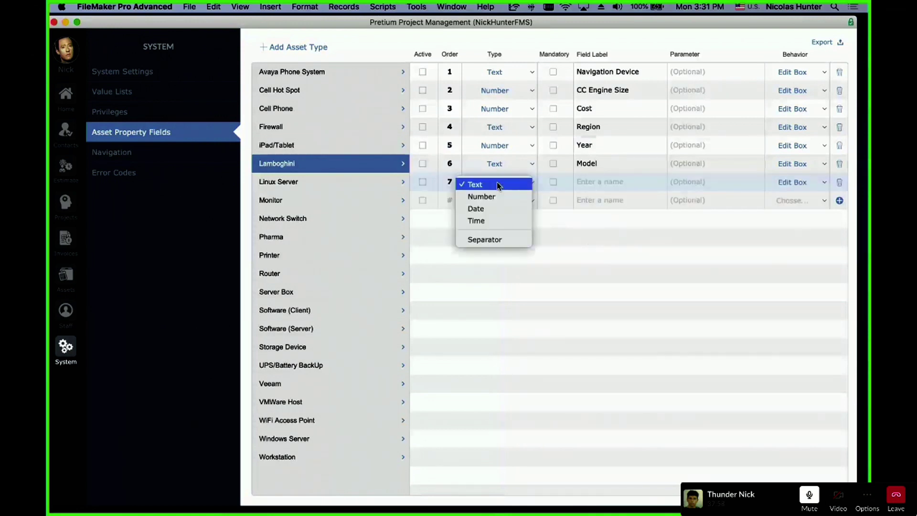
left_click(495, 206)
left_click(580, 184)
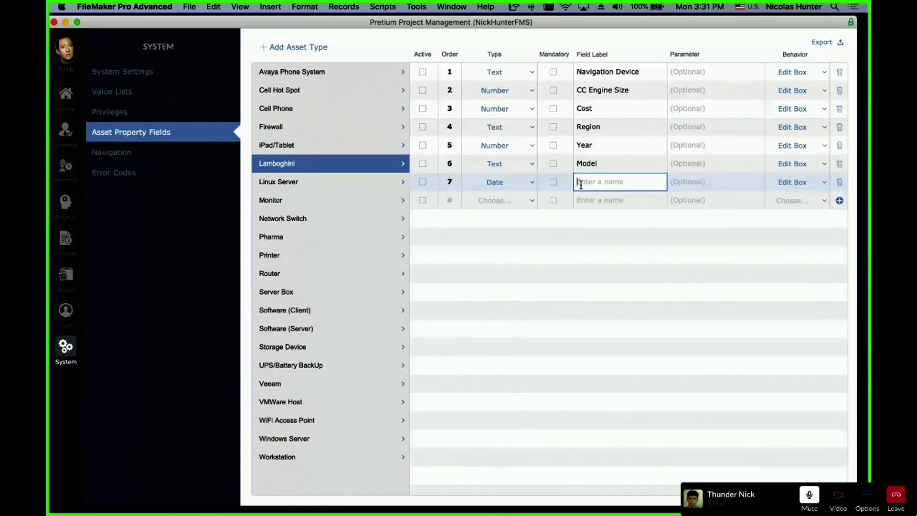
type("Puechase Date")
double_click(601, 180)
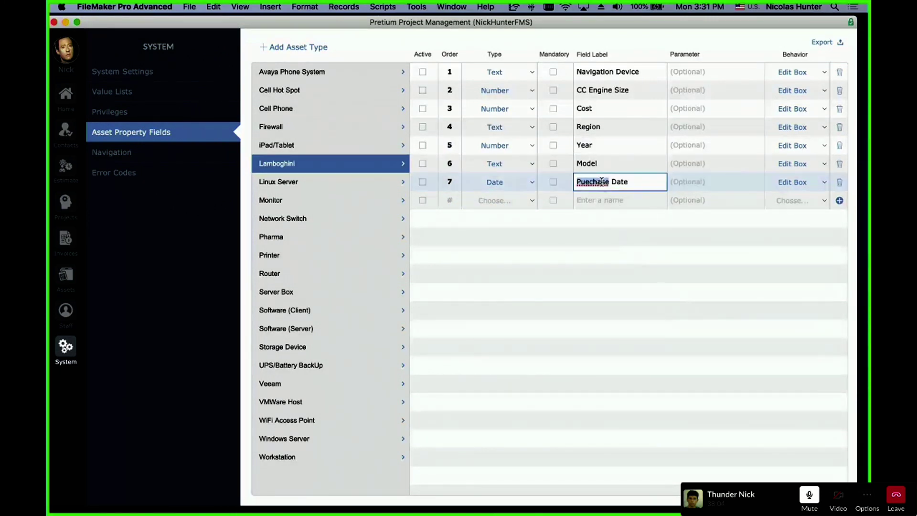
type("Purchase")
left_click(640, 256)
left_click(695, 186)
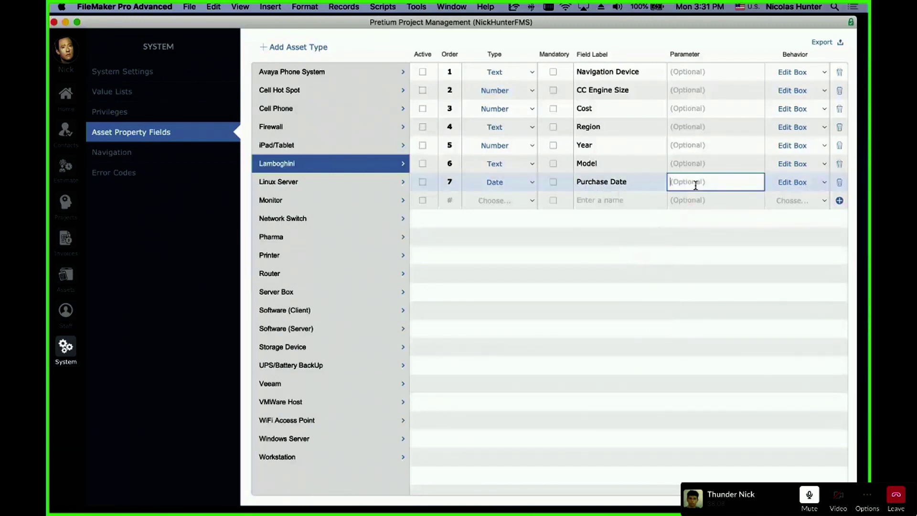
left_click(528, 260)
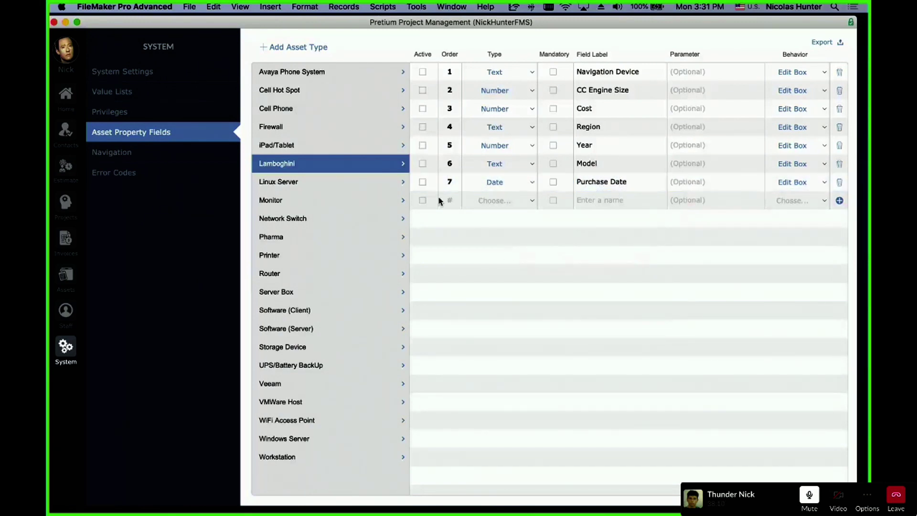
Step: Add a Date property labelled Last Checkup with order 8 below Purchase Date
left_click(458, 199)
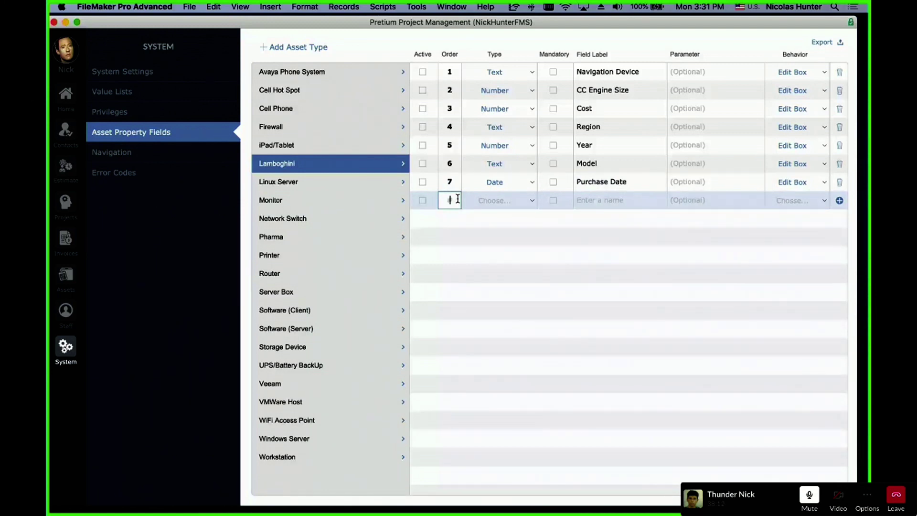
type("8")
left_click(509, 198)
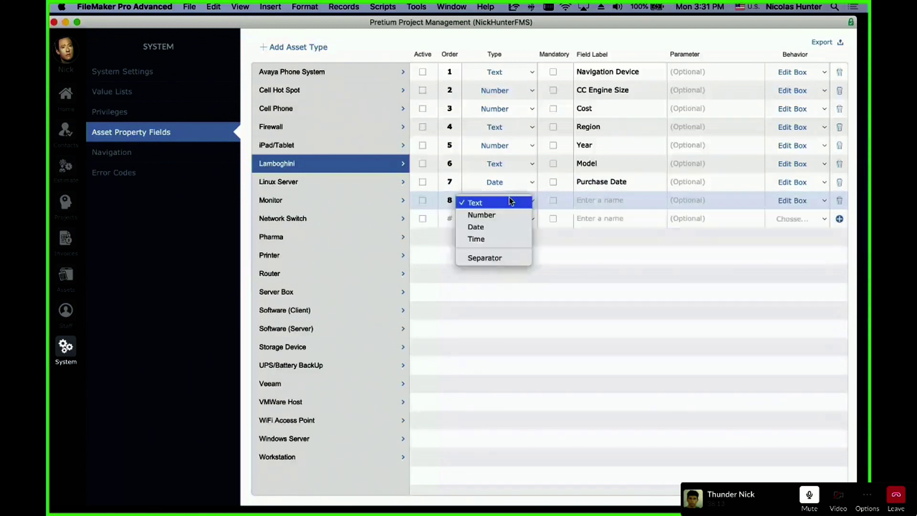
left_click(509, 229)
left_click(609, 201)
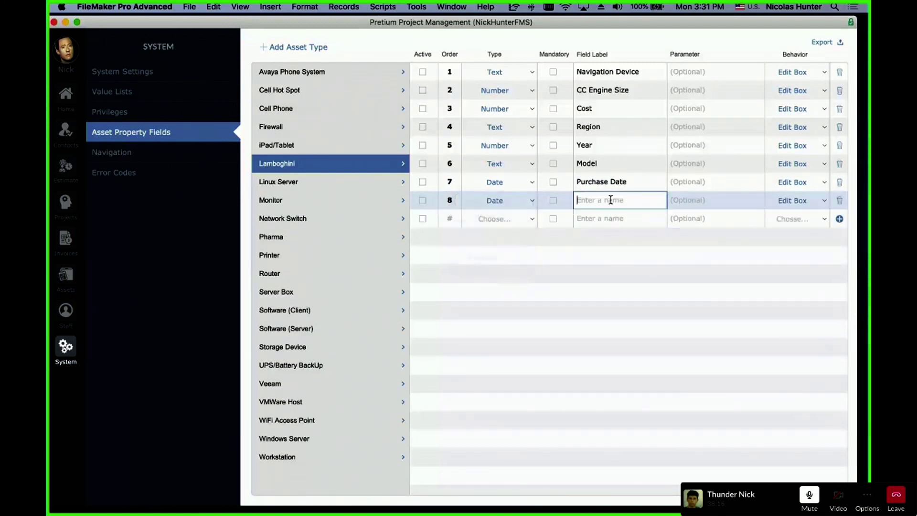
type("Last Checkup")
left_click(641, 240)
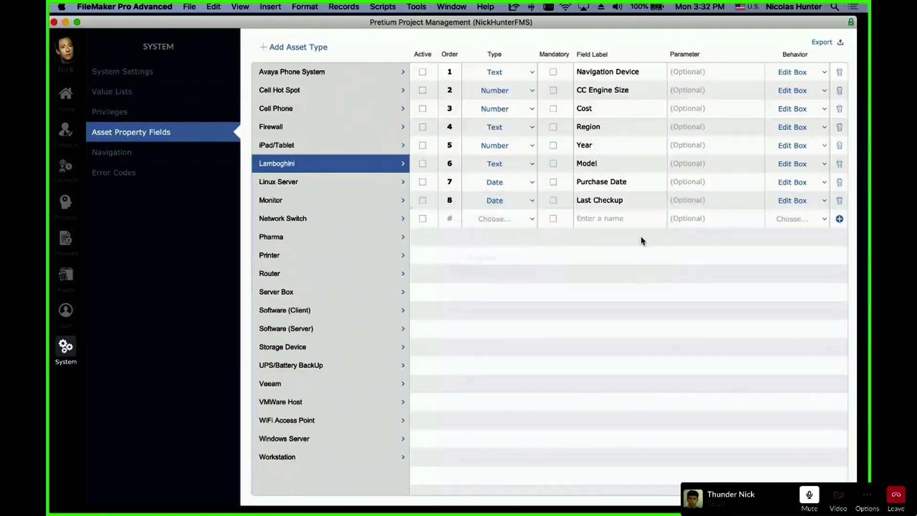
Step: Set the parameter of Last Checkup to Get ( CurrentDate )
left_click(695, 199)
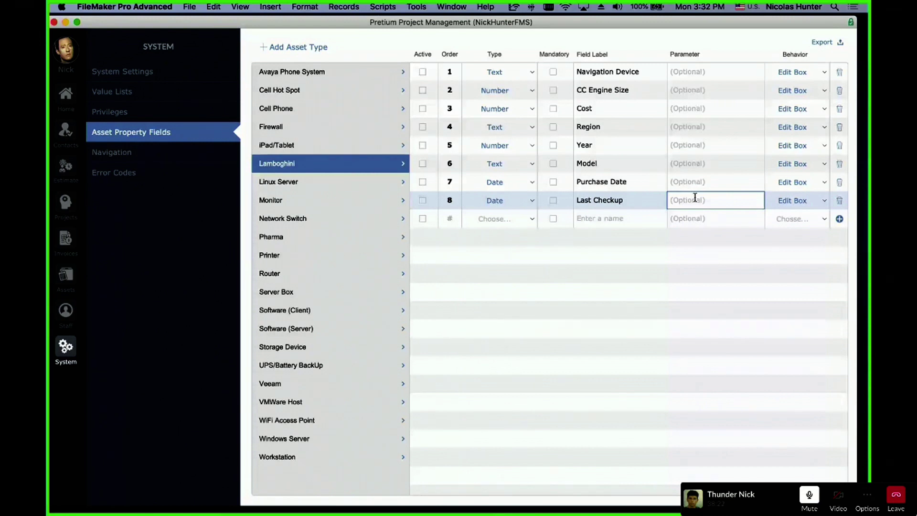
left_click(695, 200)
left_click(695, 199)
type("Get ( CurrentDate )")
left_click(748, 319)
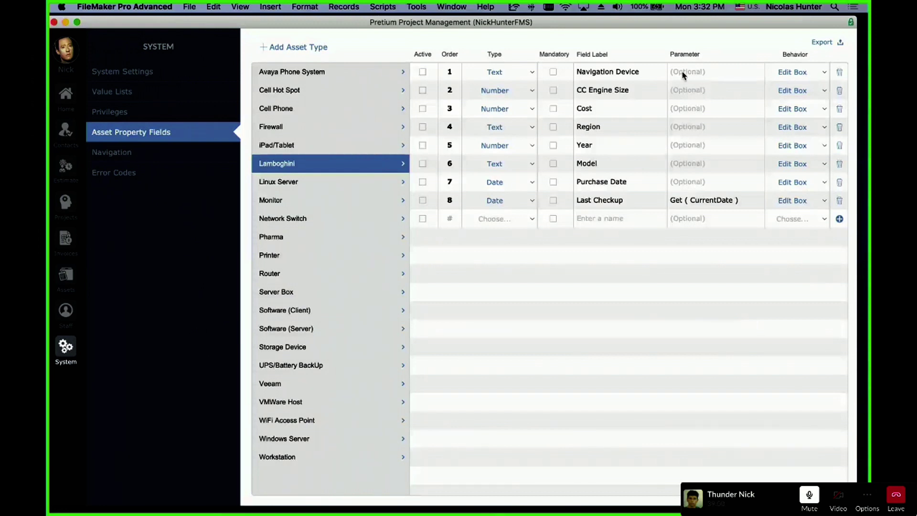
Step: Set the behavior of Region and Model to Popup Menu and that of Year to Drop-Down Menu
left_click(793, 77)
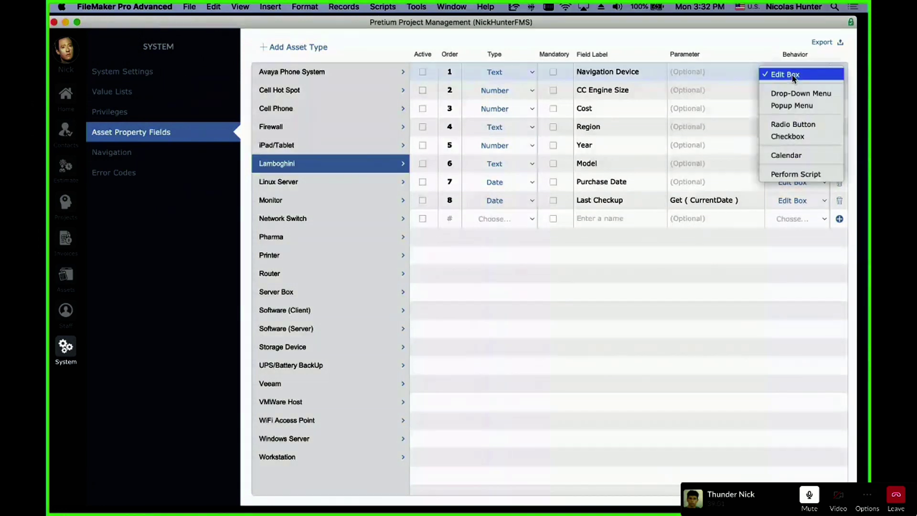
left_click(747, 45)
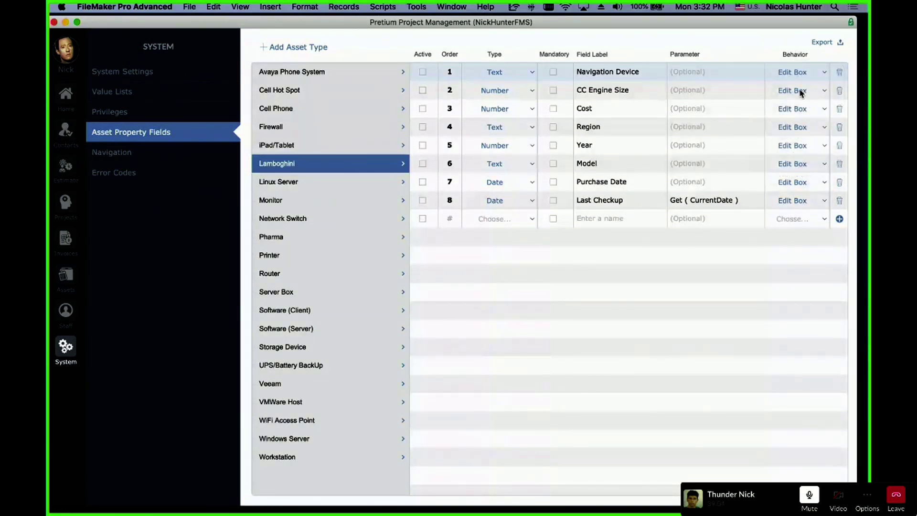
left_click(795, 126)
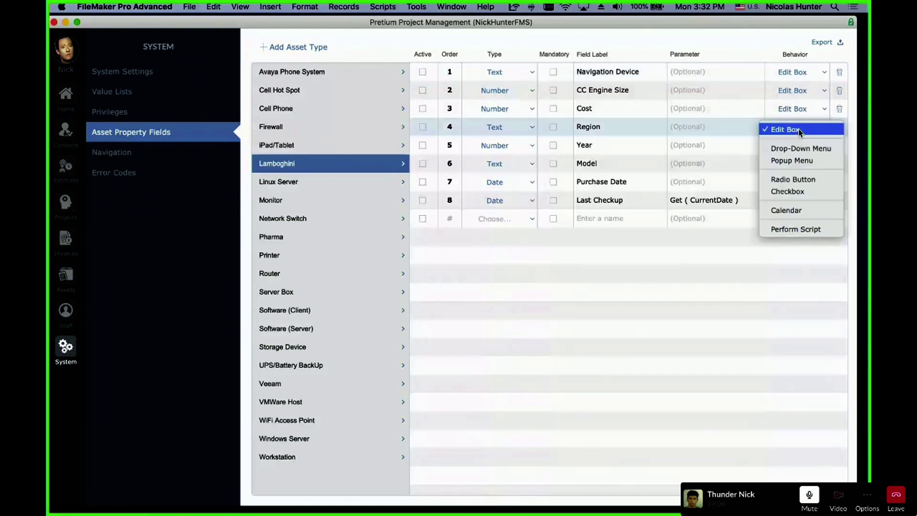
left_click(793, 160)
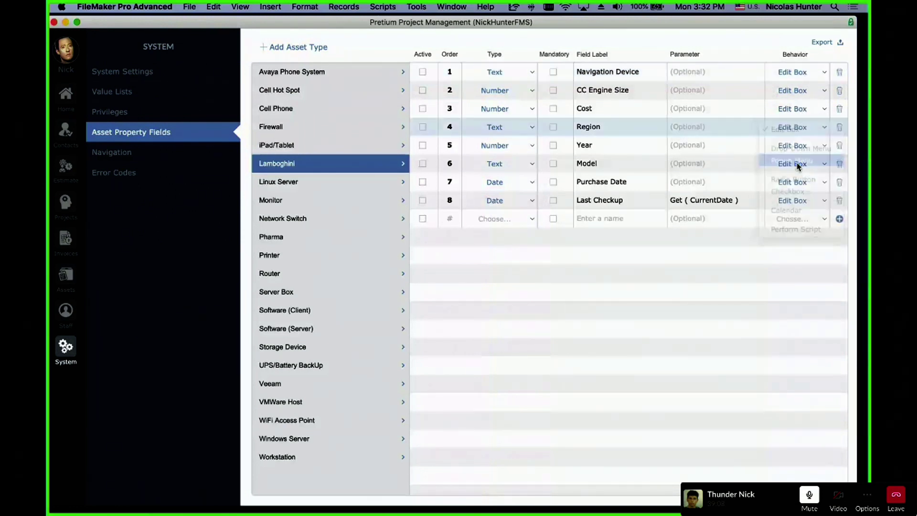
left_click(799, 149)
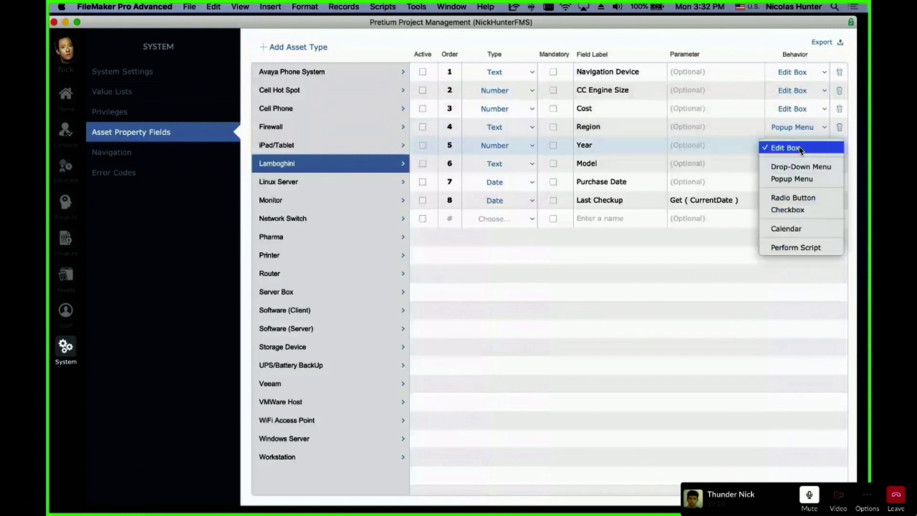
left_click(805, 171)
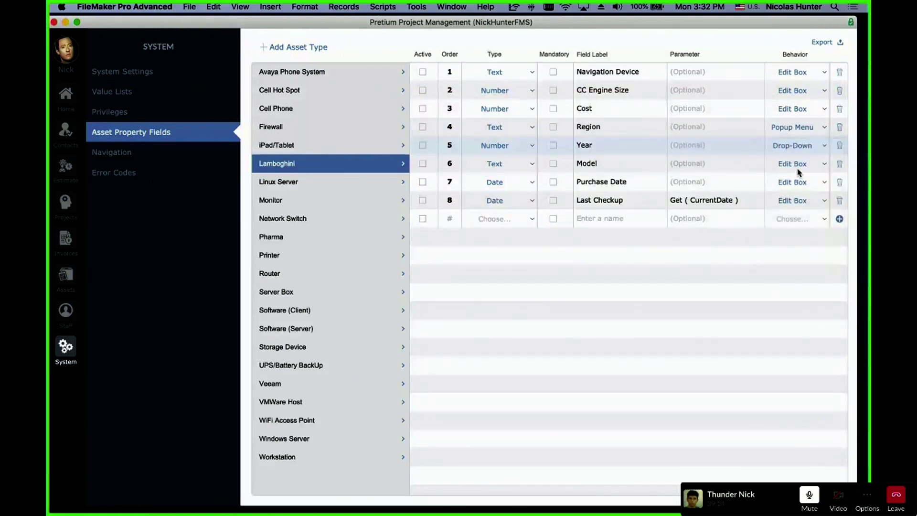
left_click(799, 165)
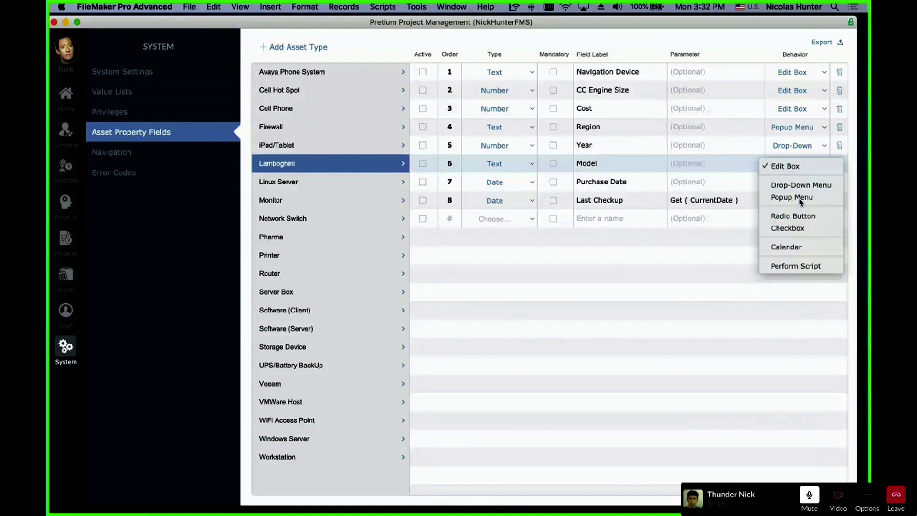
left_click(798, 197)
Step: Set the behavior of Purchase Date and Last Checkup to Calendar
left_click(796, 184)
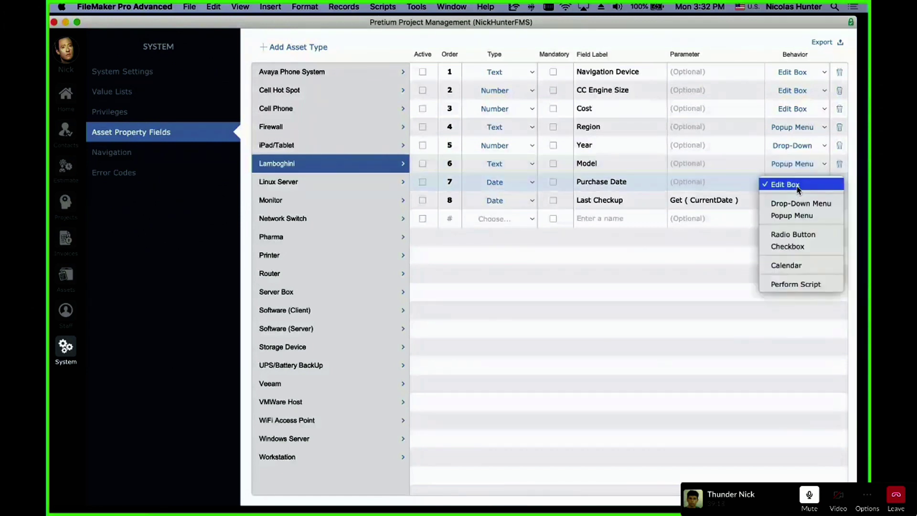
left_click(803, 272)
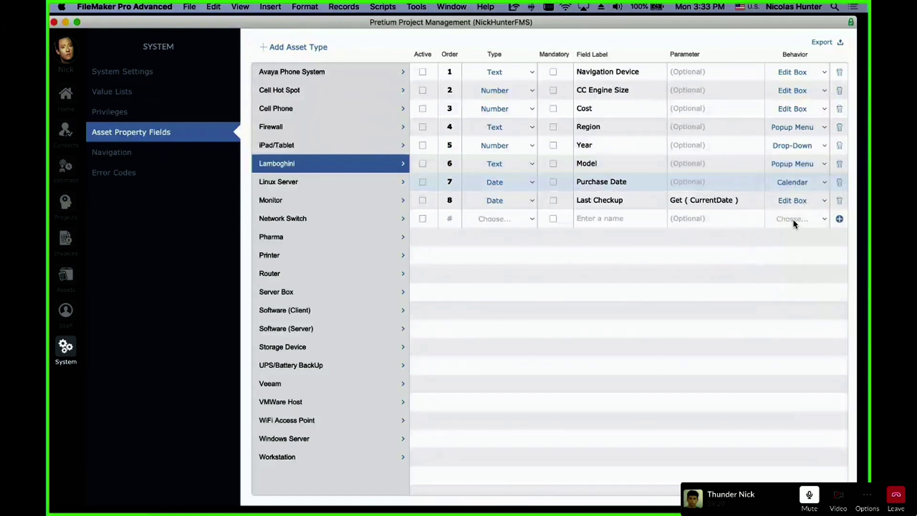
left_click(796, 200)
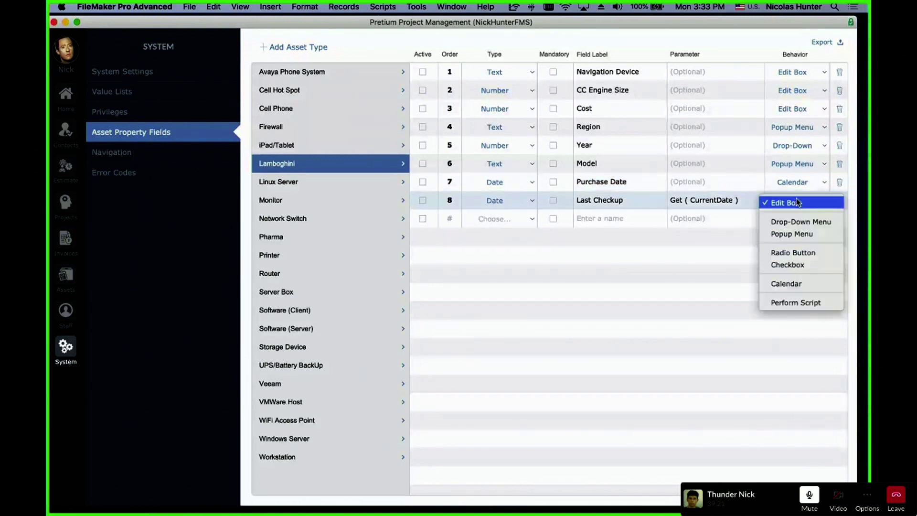
left_click(702, 278)
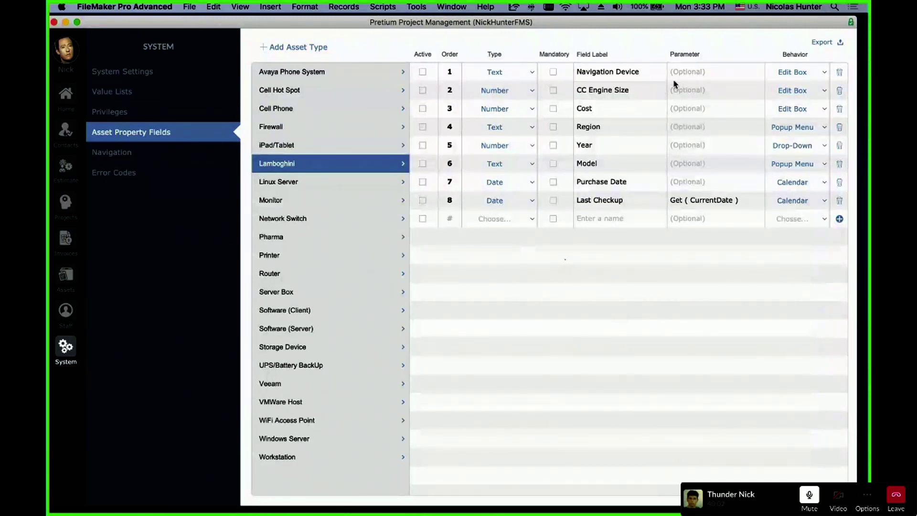
Step: Set the parameter of Purchase Date to Year ( Get ( CurrentDate ) ), reusing the expression from Last Checkup
left_click(690, 189)
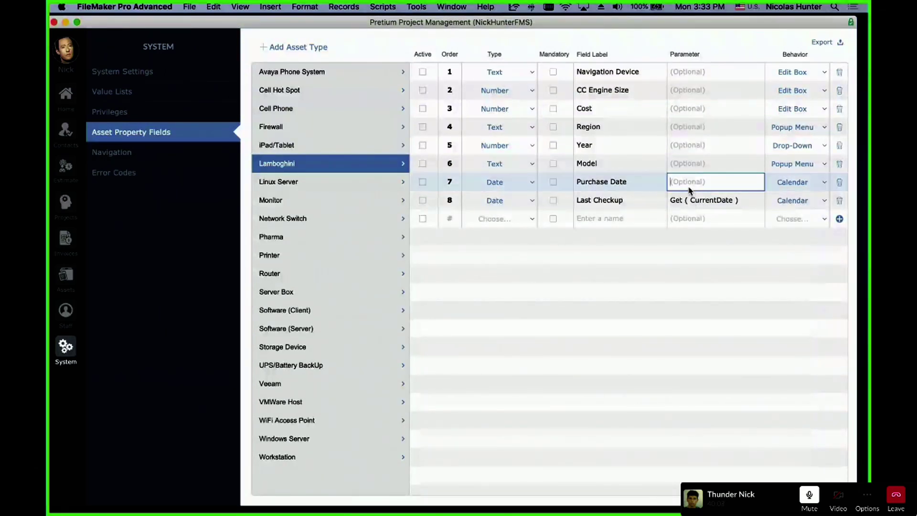
left_click(698, 200)
key("super+c")
left_click(698, 181)
type("Year (")
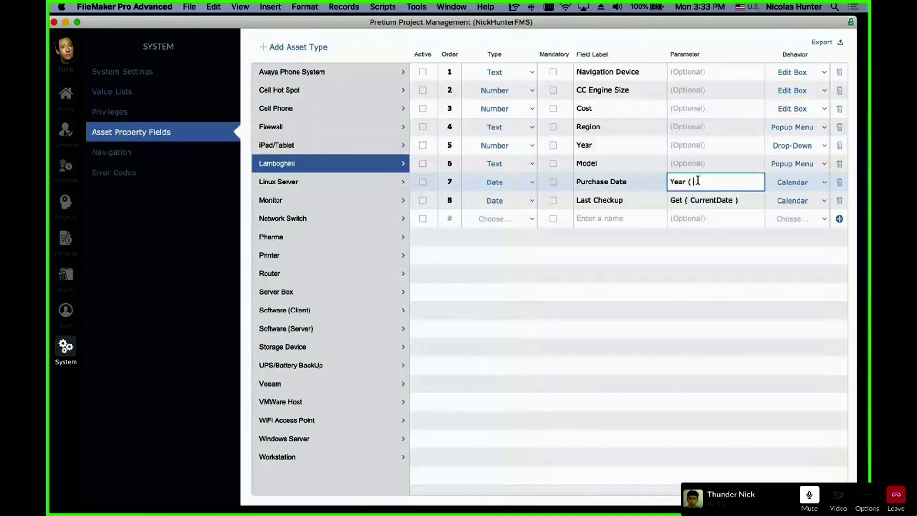
key("super+v")
type(")")
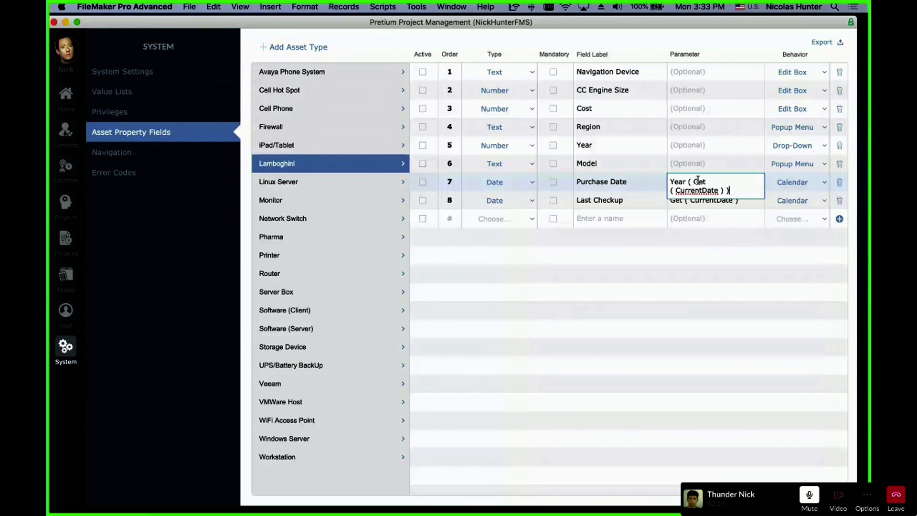
Step: Create a new asset of type Lamboghini and inspect its default Purchase Date value
left_click(664, 289)
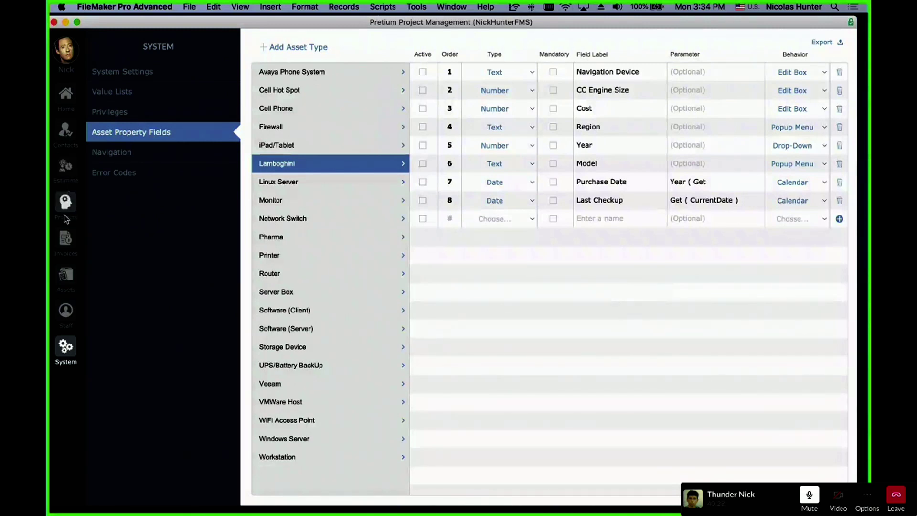
left_click(67, 273)
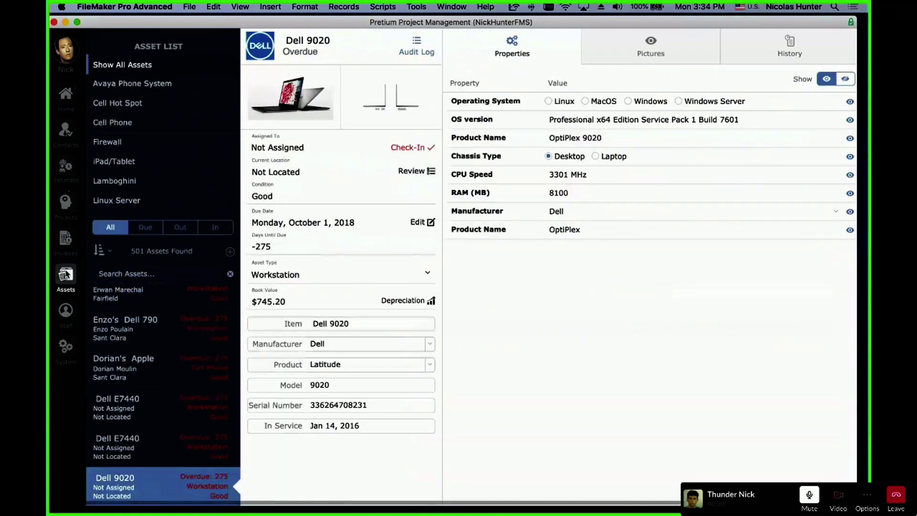
left_click(230, 252)
left_click(367, 281)
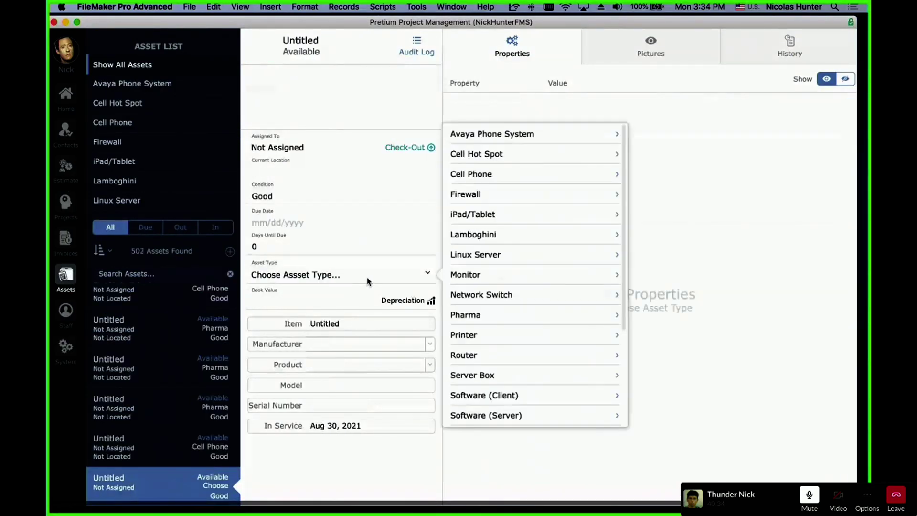
left_click(481, 244)
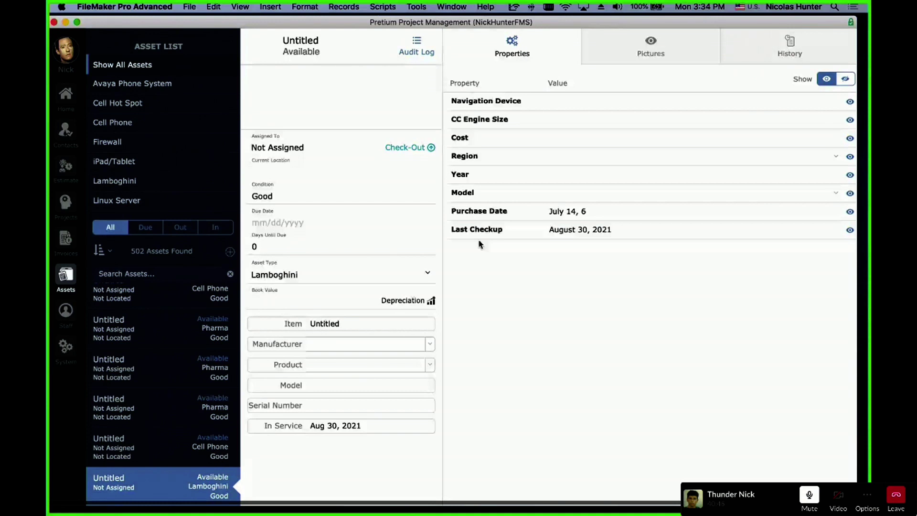
left_click(584, 211)
left_click(486, 299)
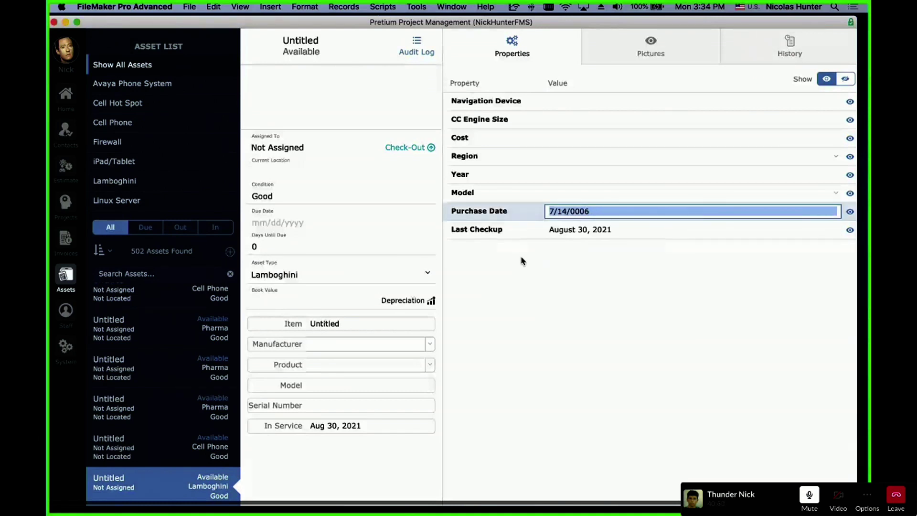
left_click(542, 317)
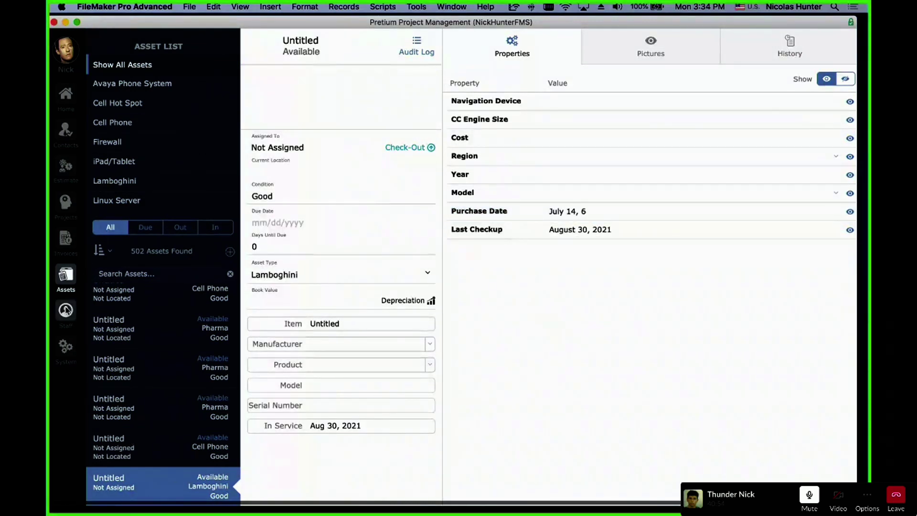
Step: Rename the Lamboghini property Purchase Date to Purchase Year and set its type to Number
left_click(61, 348)
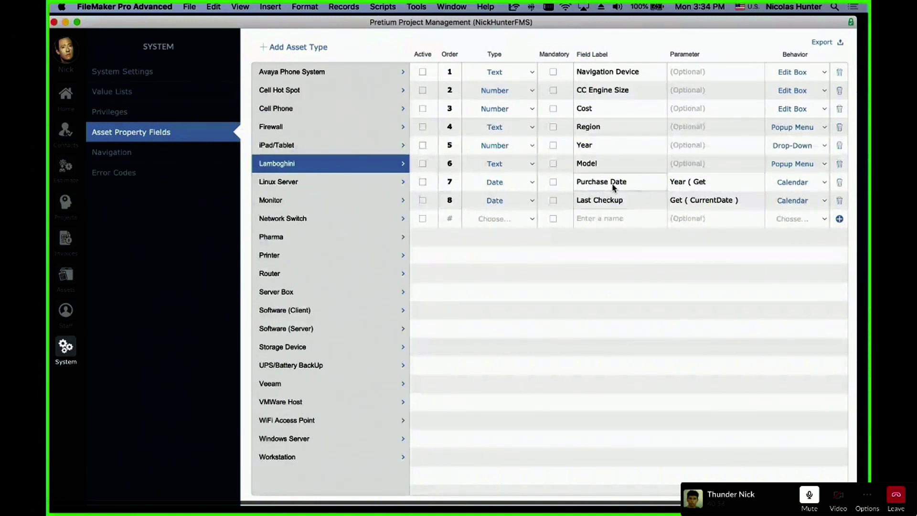
left_click(611, 186)
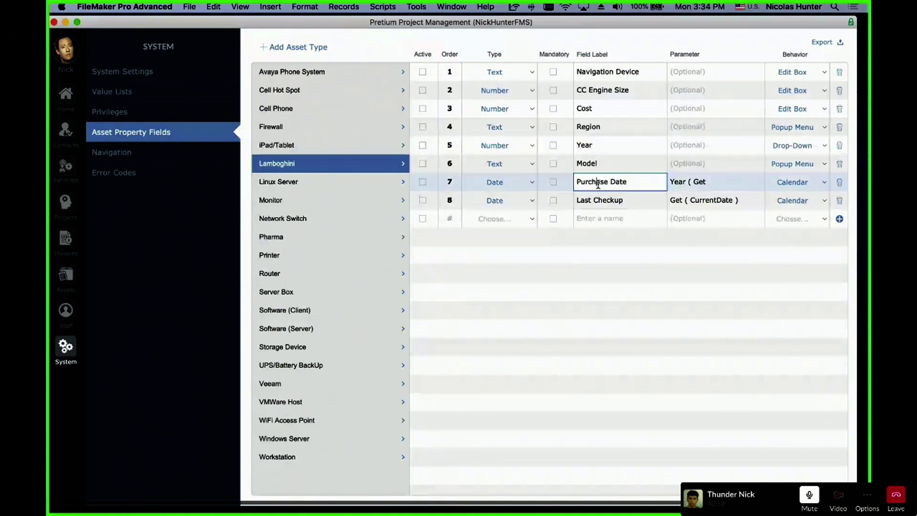
double_click(632, 185)
type("Year")
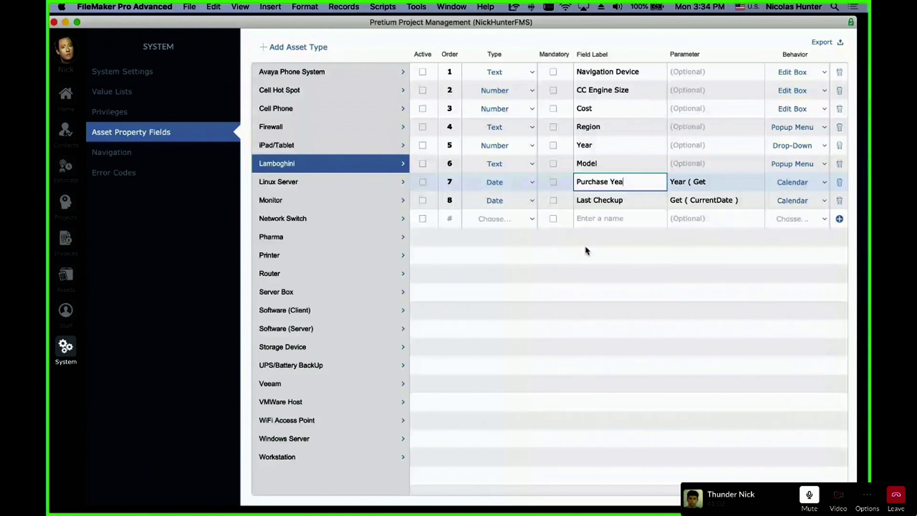
left_click(587, 251)
left_click(523, 184)
left_click(523, 173)
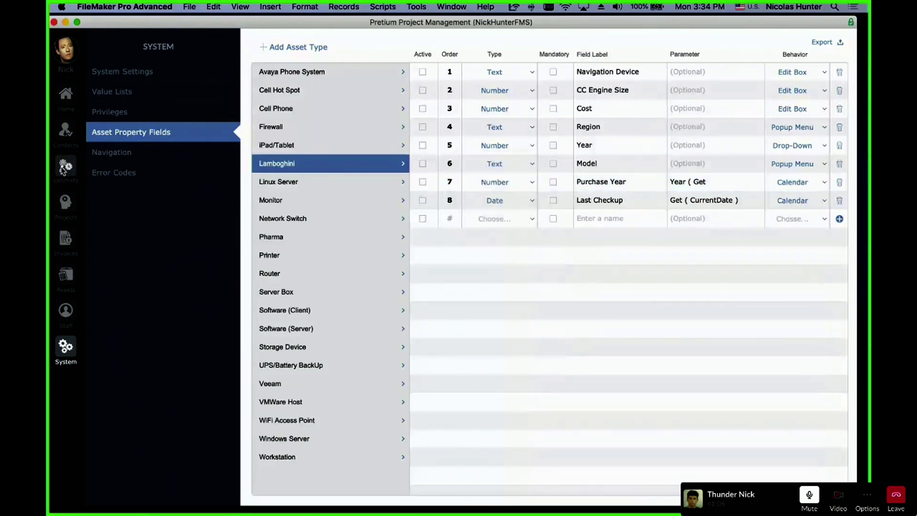
Step: Create another new asset and assign it the Lamboghini asset type
left_click(66, 279)
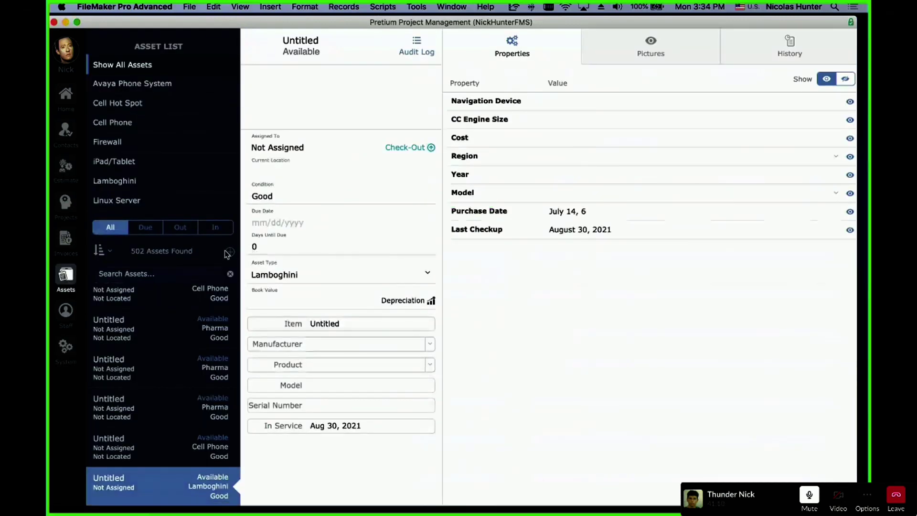
left_click(229, 252)
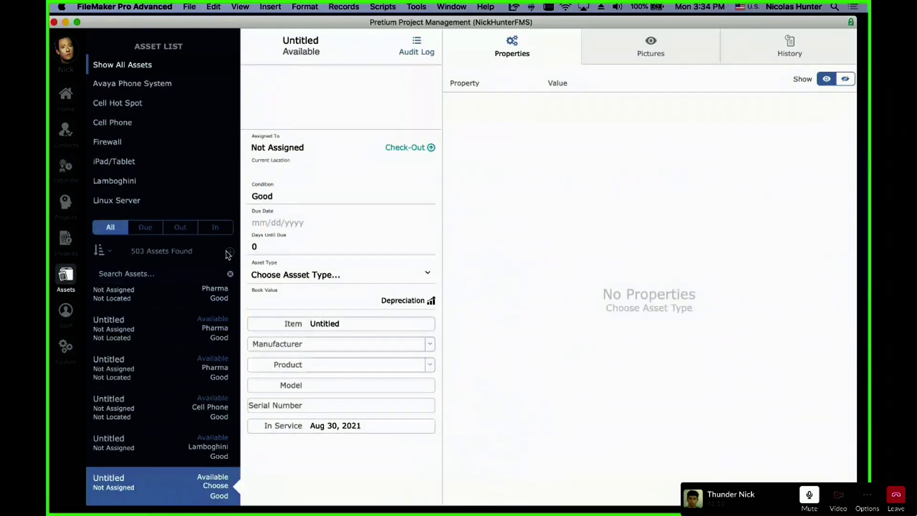
left_click(355, 280)
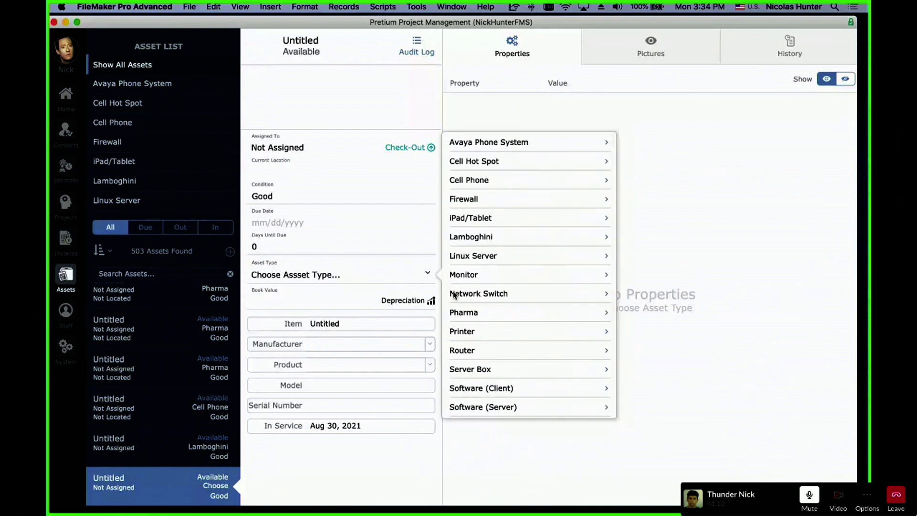
left_click(475, 237)
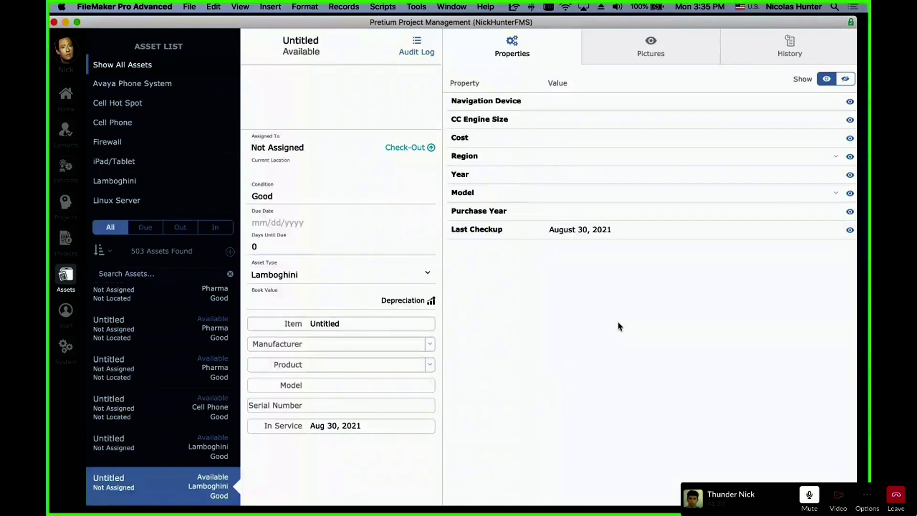
Step: Examine how the new asset's Year, Region, Cost, CC Engine Size, Navigation Device and Model fields accept input
left_click(556, 193)
left_click(574, 180)
left_click(578, 175)
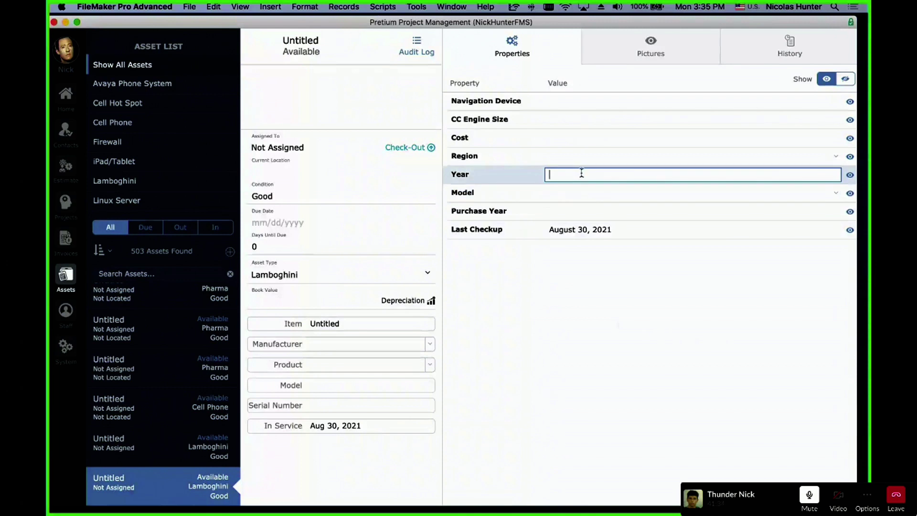
left_click(575, 156)
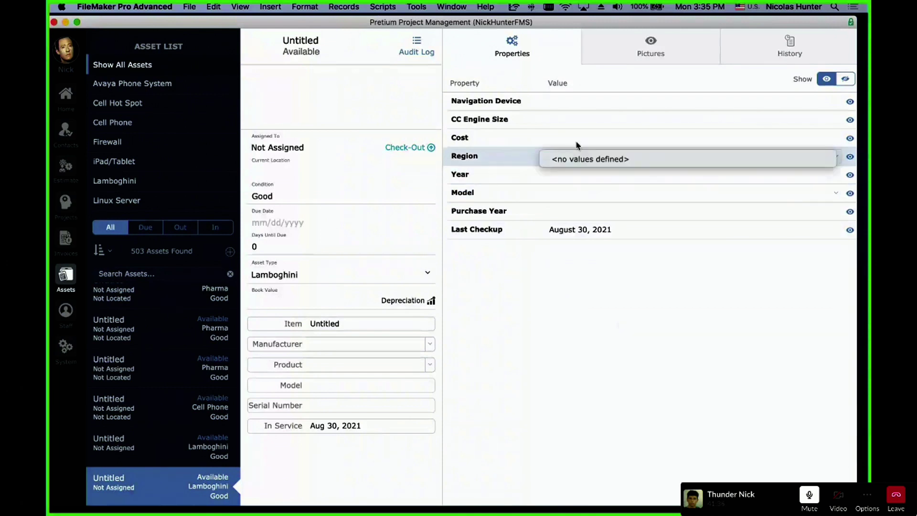
left_click(578, 142)
left_click(577, 138)
left_click(578, 120)
left_click(578, 106)
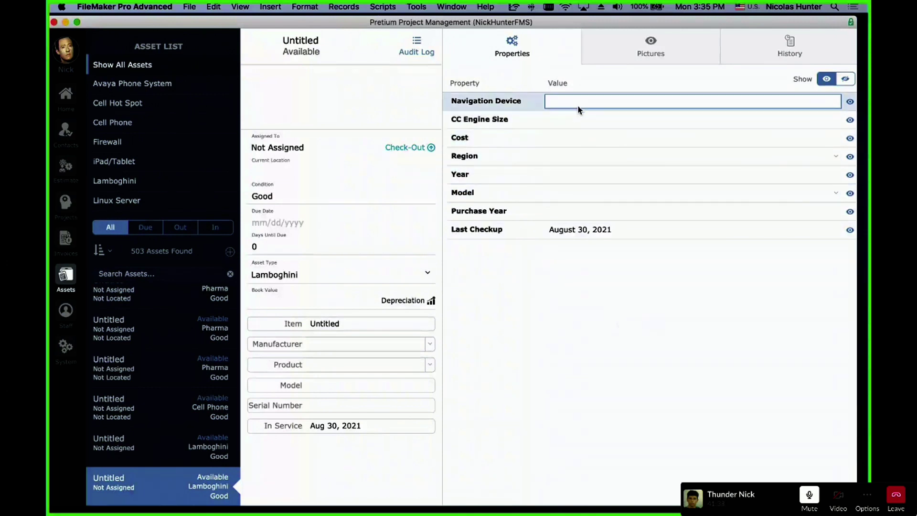
left_click(726, 157)
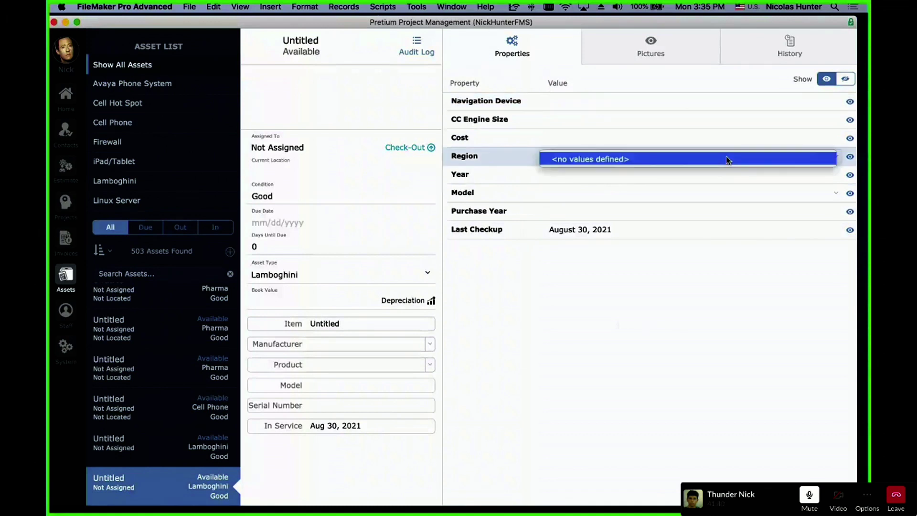
left_click(719, 190)
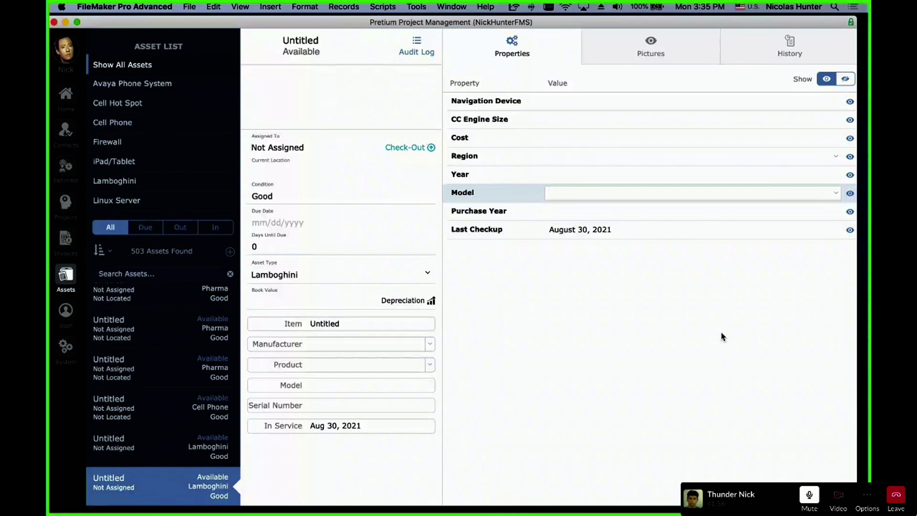
Step: Return to the asset property fields and set the behavior of Purchase Year to Edit Box
left_click(189, 7)
left_click(189, 7)
left_click(65, 351)
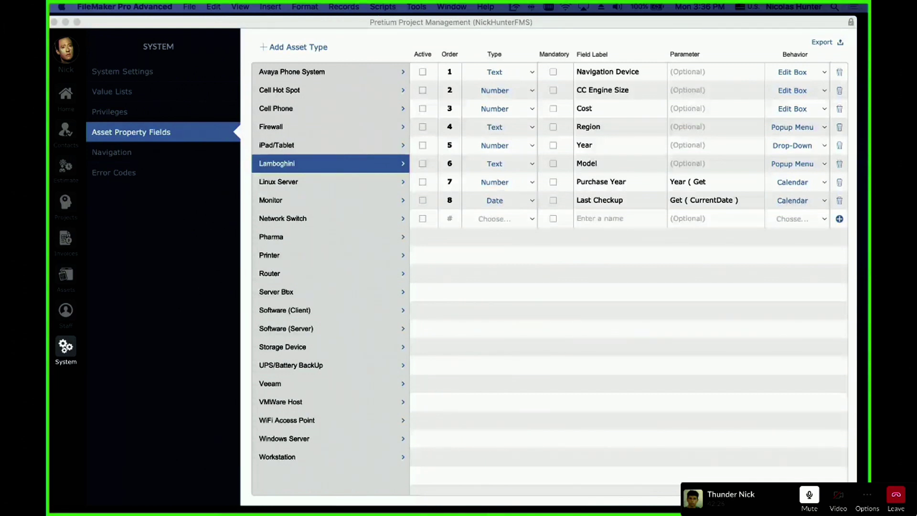
left_click(450, 218)
left_click(451, 218)
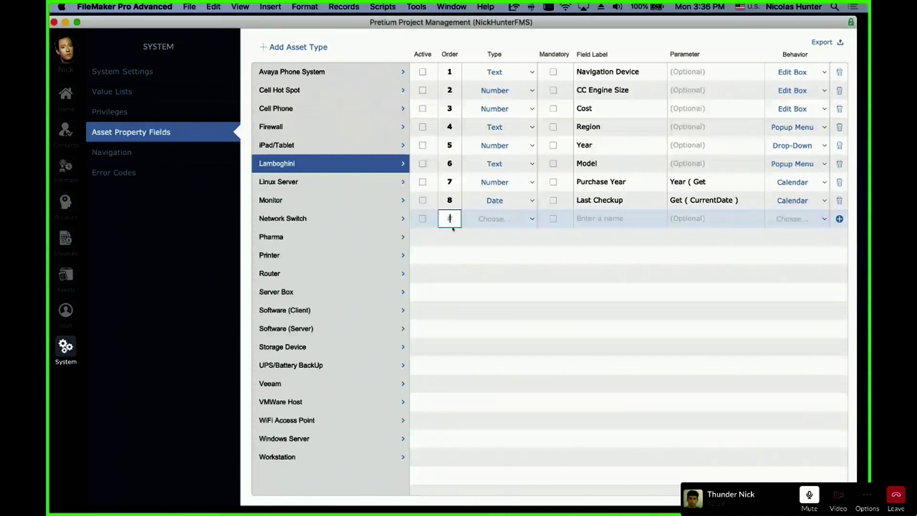
left_click(497, 182)
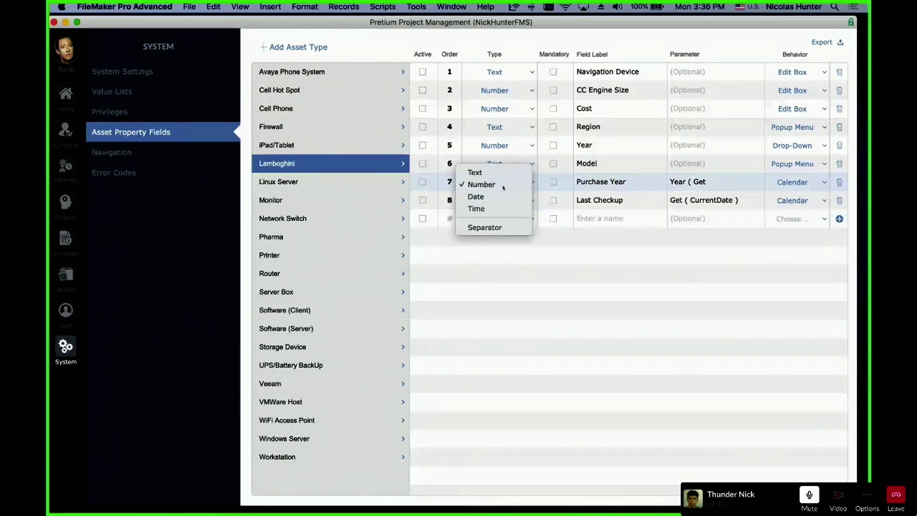
left_click(504, 186)
left_click(788, 182)
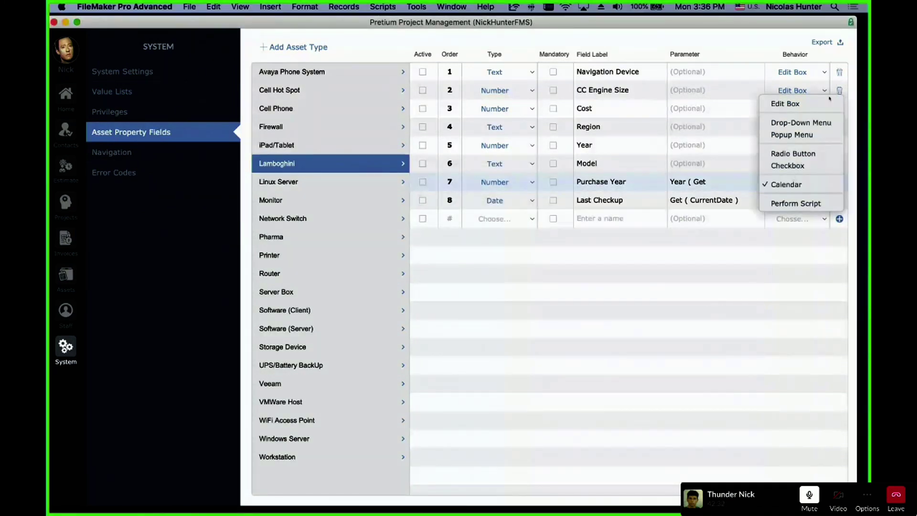
left_click(785, 103)
left_click(598, 187)
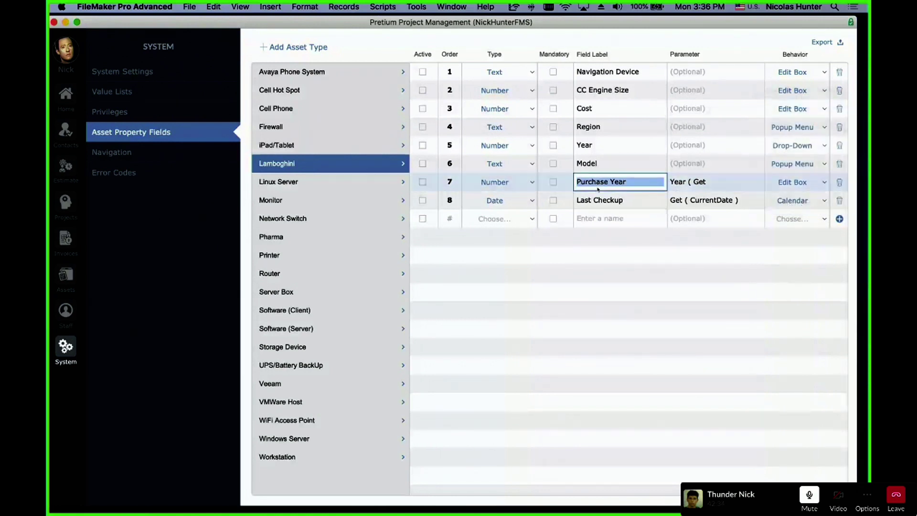
left_click(565, 224)
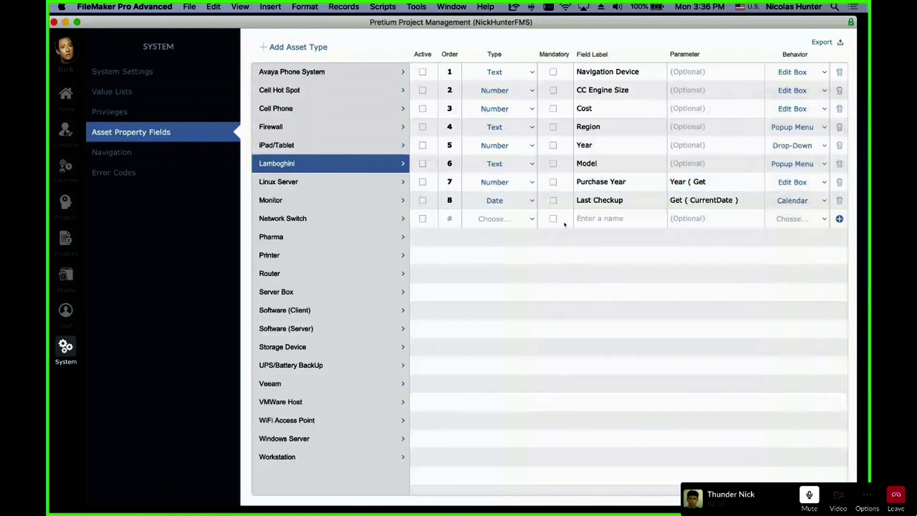
Step: Add a Text property labeled Owner with order 9 to the Lamboghini asset type
left_click(449, 218)
type("9")
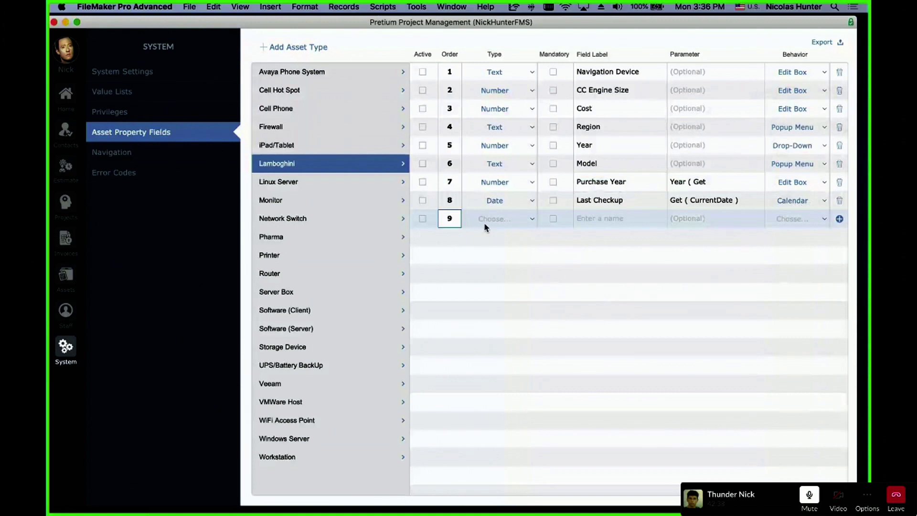
left_click(495, 220)
left_click(495, 223)
left_click(621, 219)
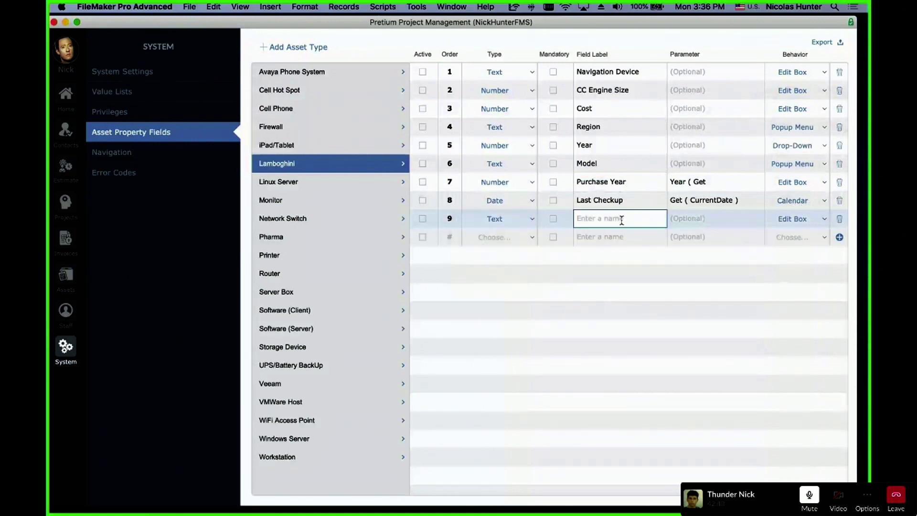
type("Owner")
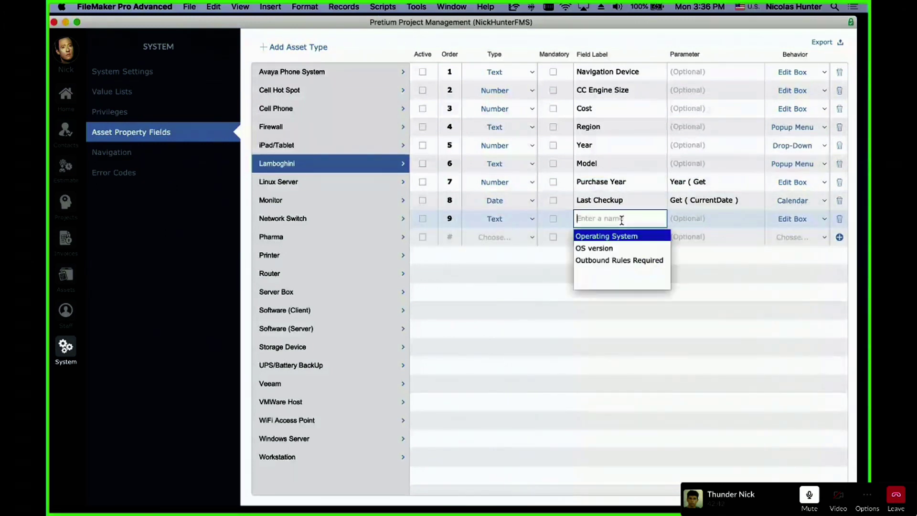
Step: Set the parameter of Owner to Get ( UserName )
left_click(716, 220)
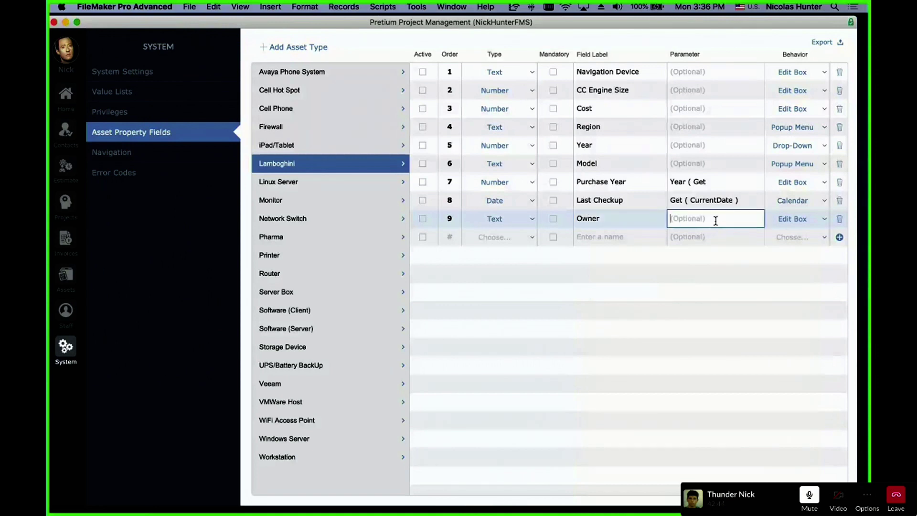
type("Get ( ")
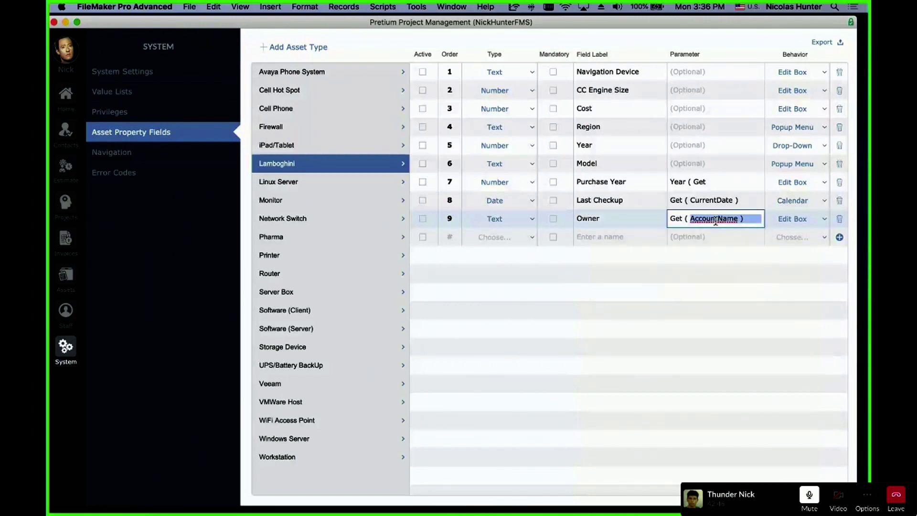
type("UserNa")
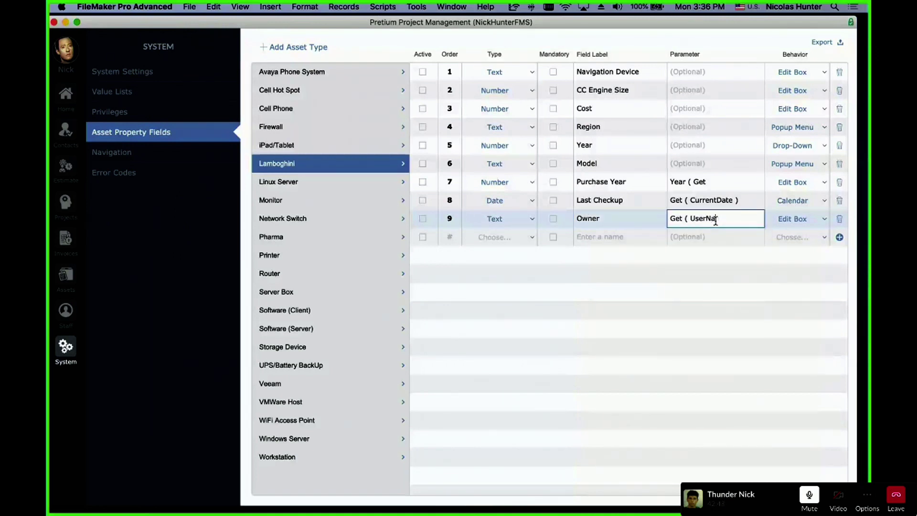
type("me )")
key("Return")
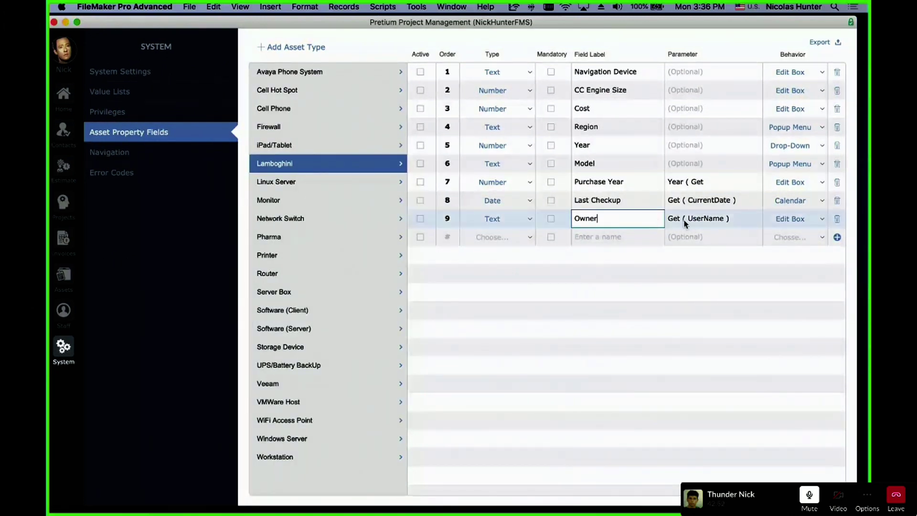
Step: Select the Owner parameter expression and open the Data Viewer
left_click(692, 223)
triple_click(693, 222)
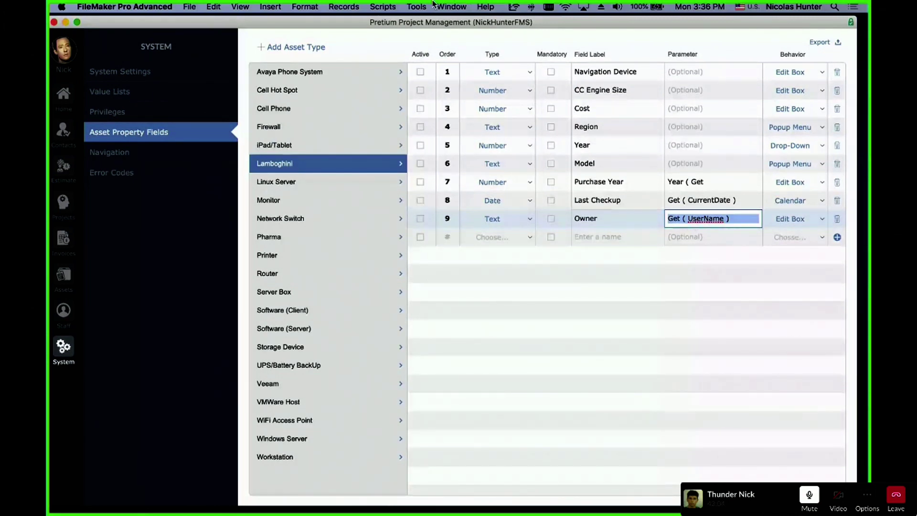
left_click(417, 7)
left_click(424, 42)
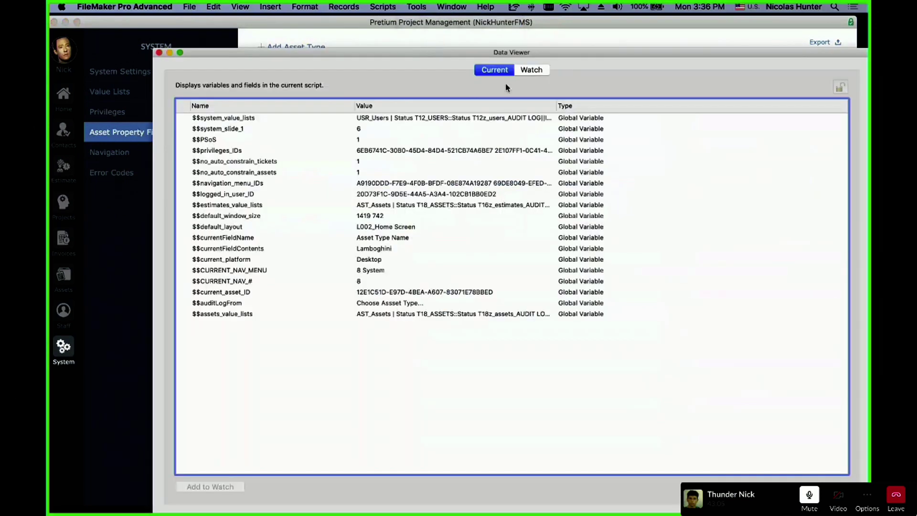
left_click(535, 70)
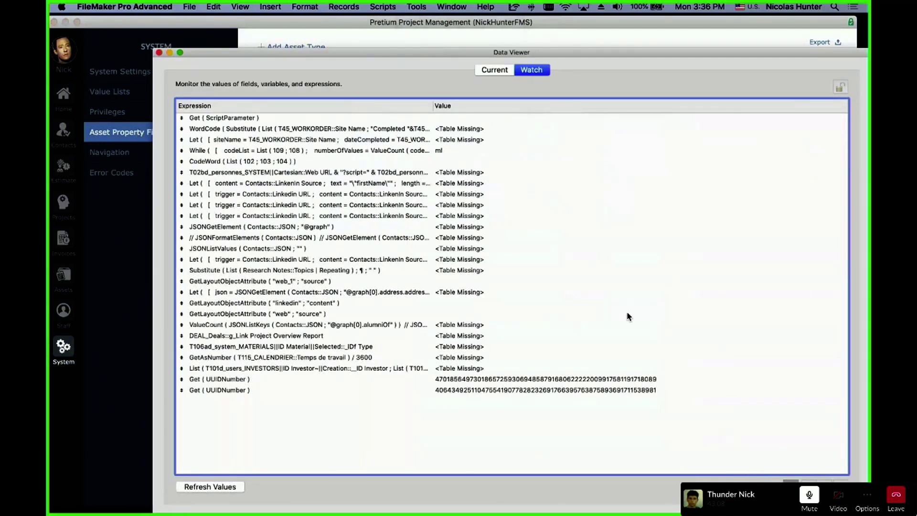
double_click(559, 279)
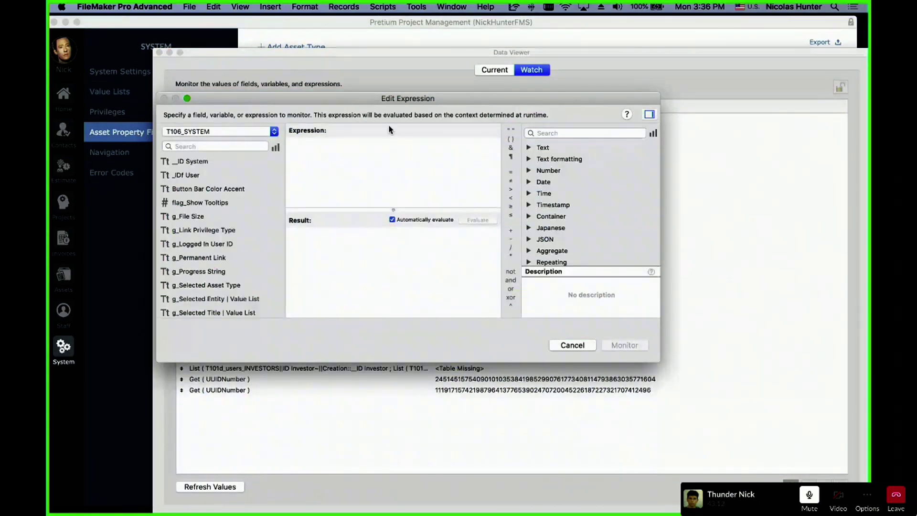
left_click_drag(382, 98, 392, 87)
left_click_drag(668, 349, 787, 457)
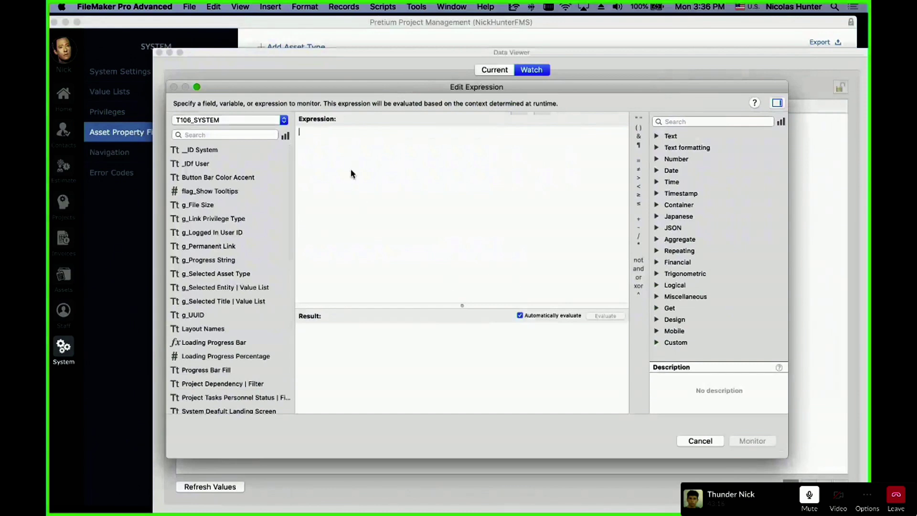
key("Escape")
left_click(682, 240)
left_click(676, 341)
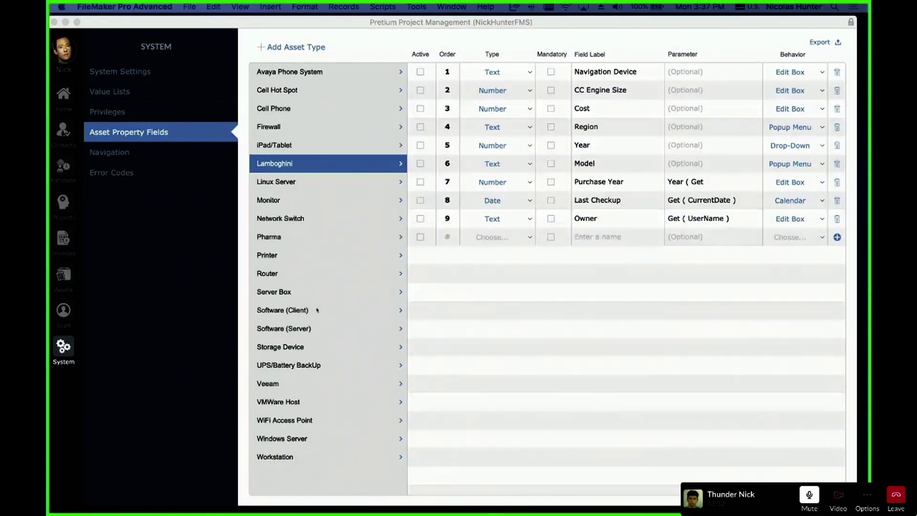
Step: Create a new record in the Assets module and set its asset type to Lamboghini
left_click(606, 350)
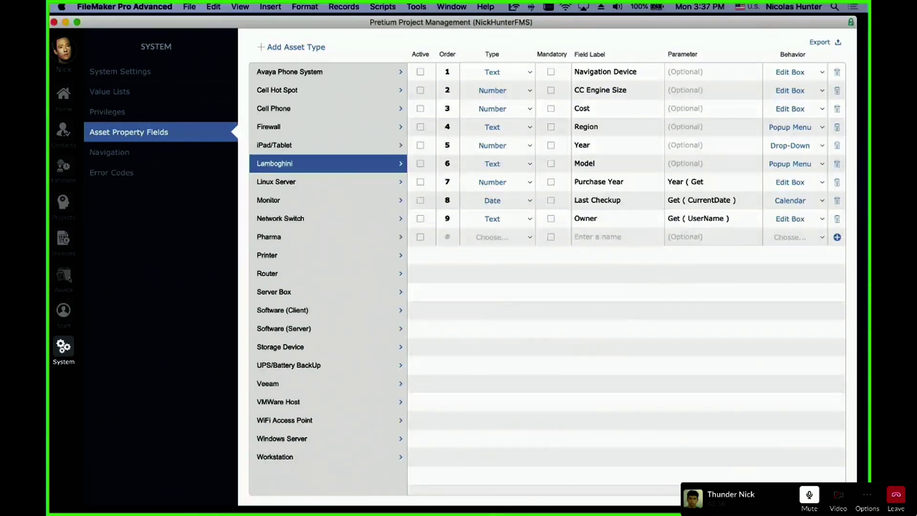
left_click(63, 276)
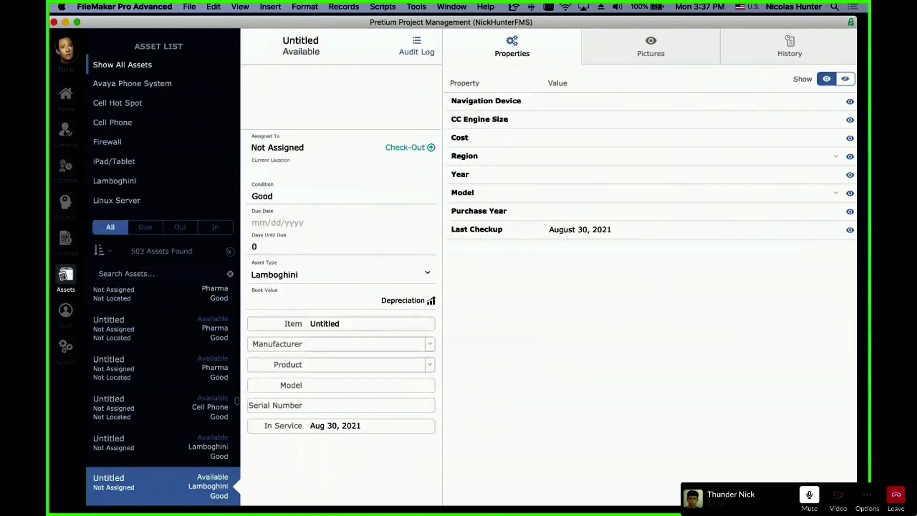
key("super+n")
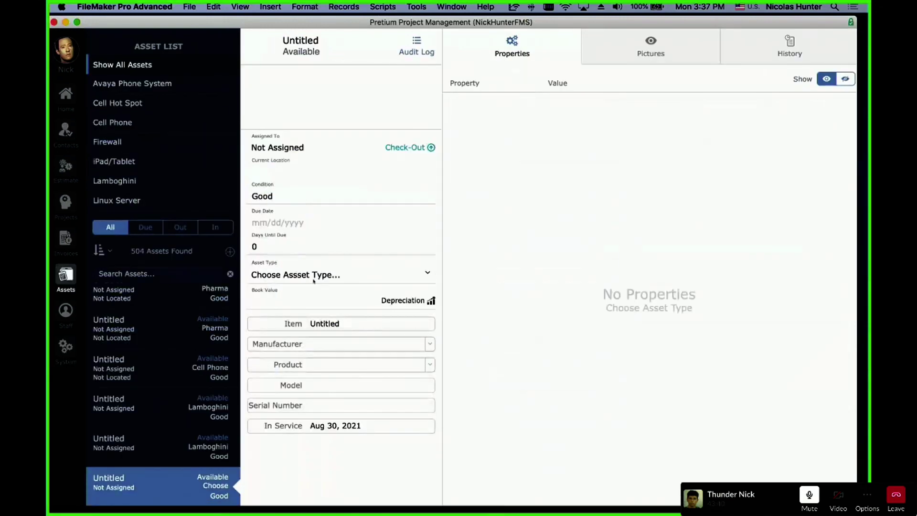
left_click(314, 281)
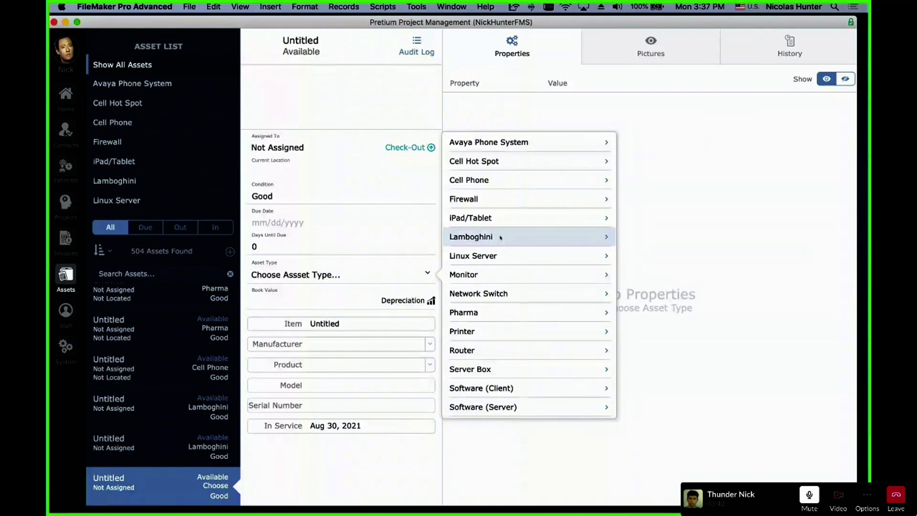
left_click(500, 237)
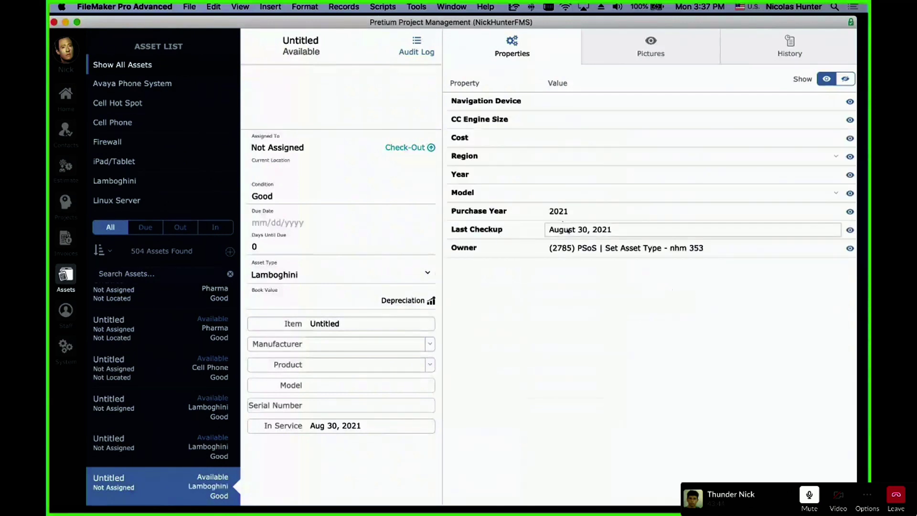
Step: Examine the automatically filled Owner, Purchase Year and Last Checkup properties of the new Lamboghini asset
left_click(589, 245)
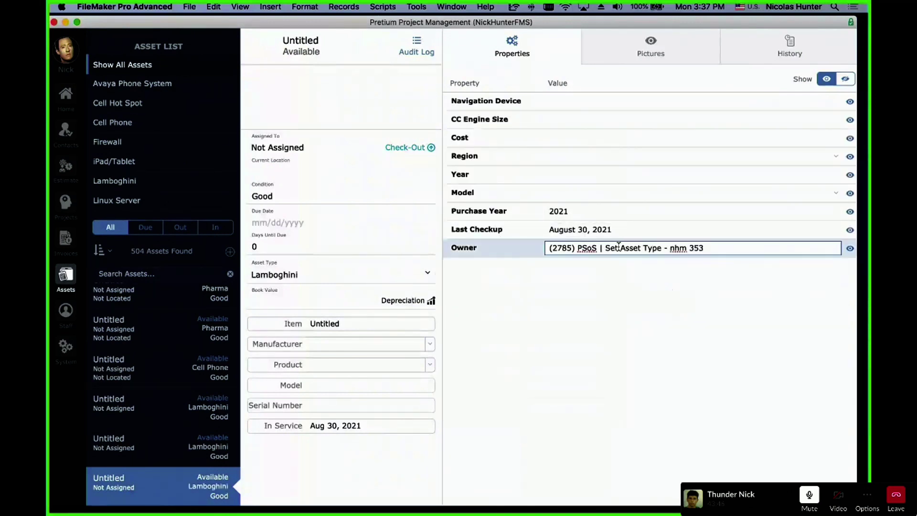
left_click_drag(686, 247, 540, 241)
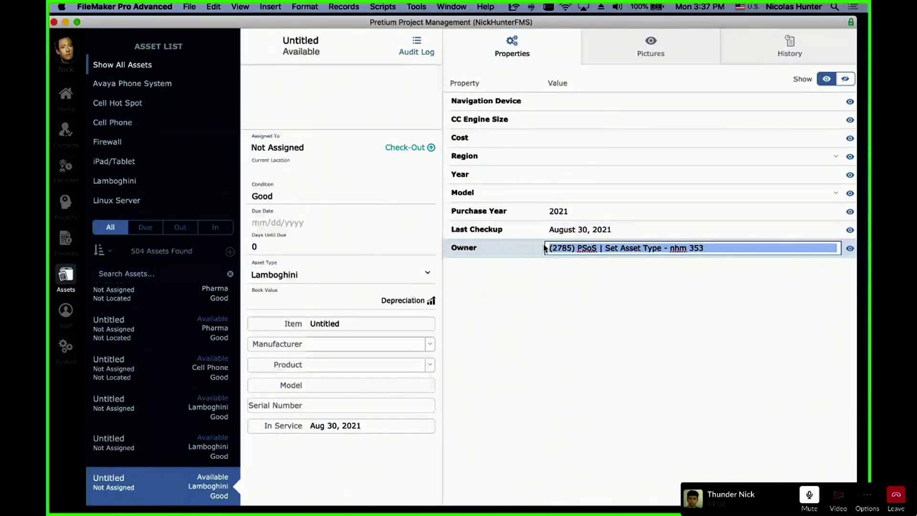
left_click(681, 292)
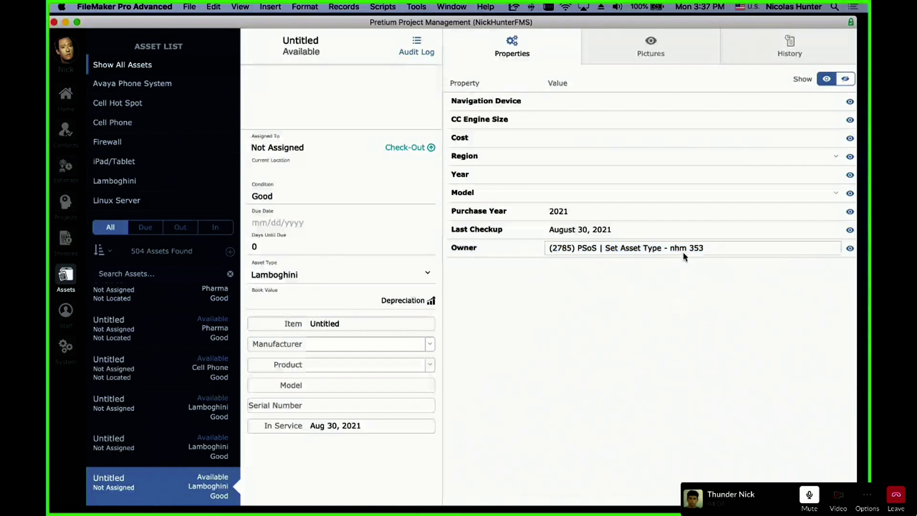
left_click(683, 253)
left_click(683, 280)
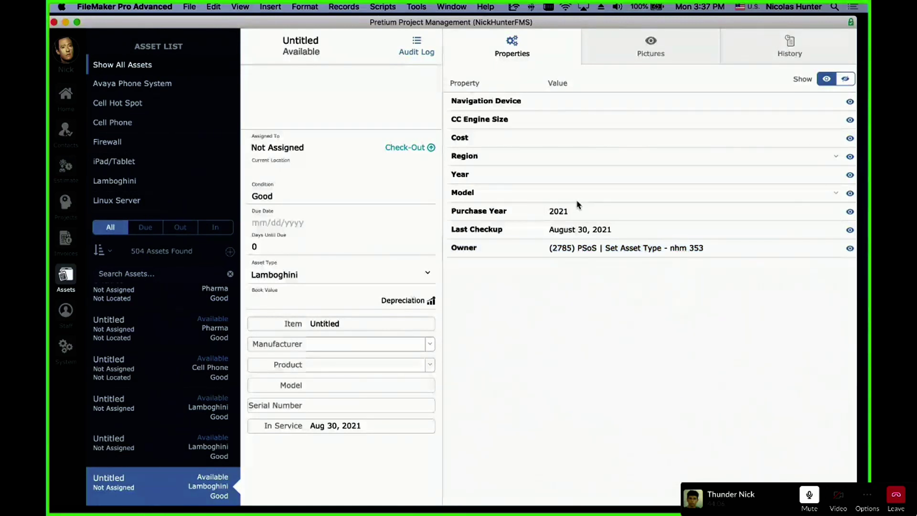
left_click(585, 212)
left_click(597, 228)
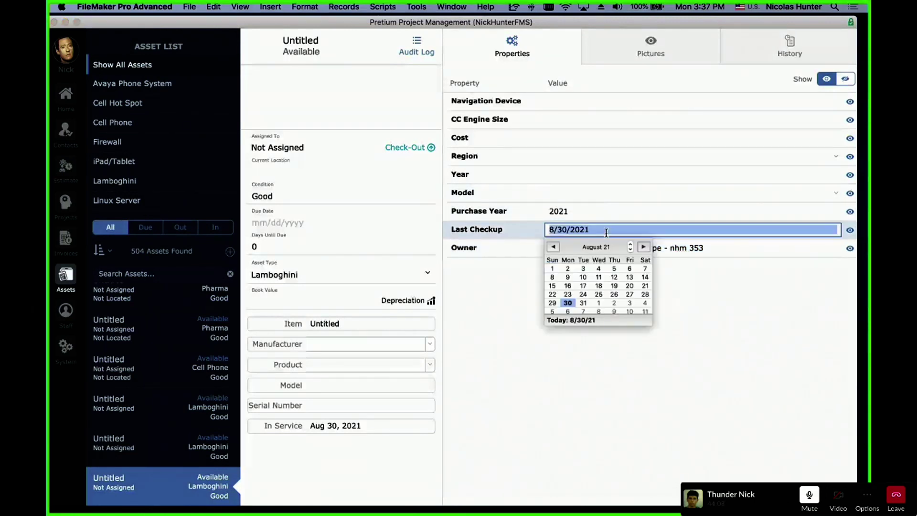
left_click(659, 364)
Step: Replace the new asset's Owner property value with NHM
left_click(590, 249)
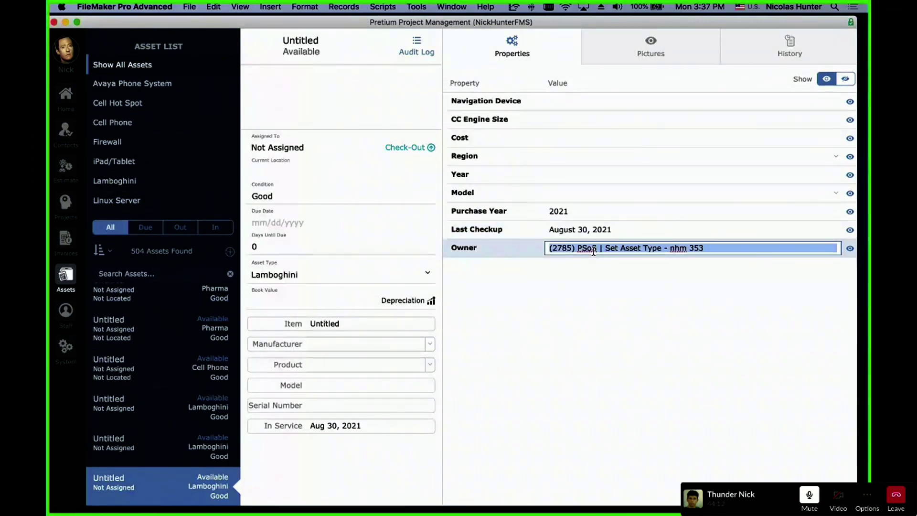
type("NHM")
left_click(648, 310)
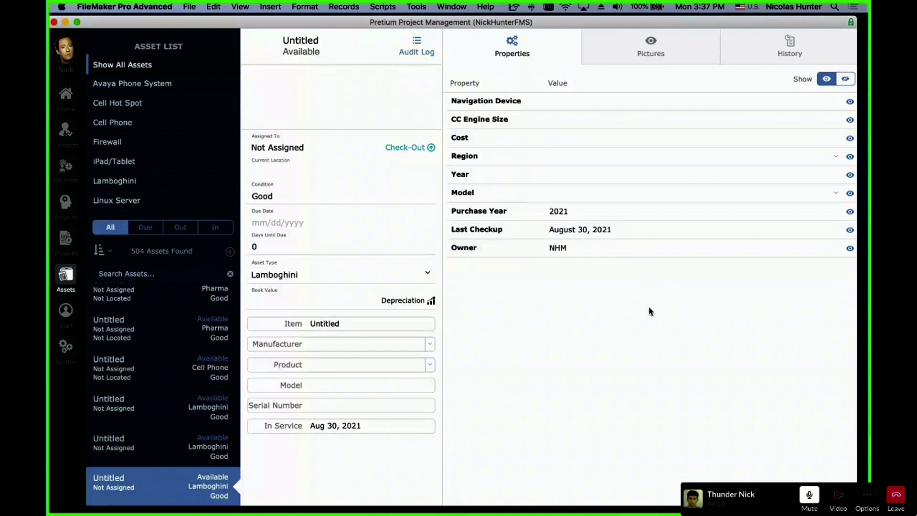
Step: Return to the system's asset property fields and inspect the Region field label of the Lamboghini type
left_click(63, 342)
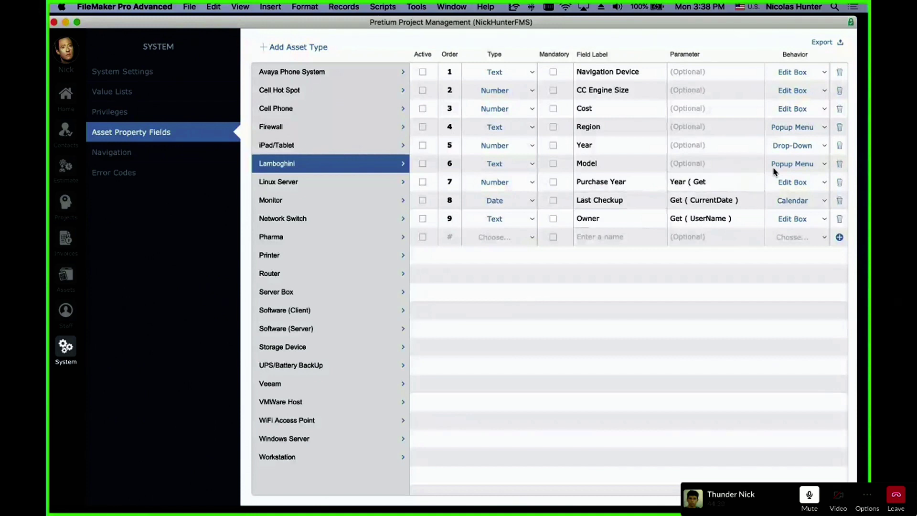
left_click(627, 134)
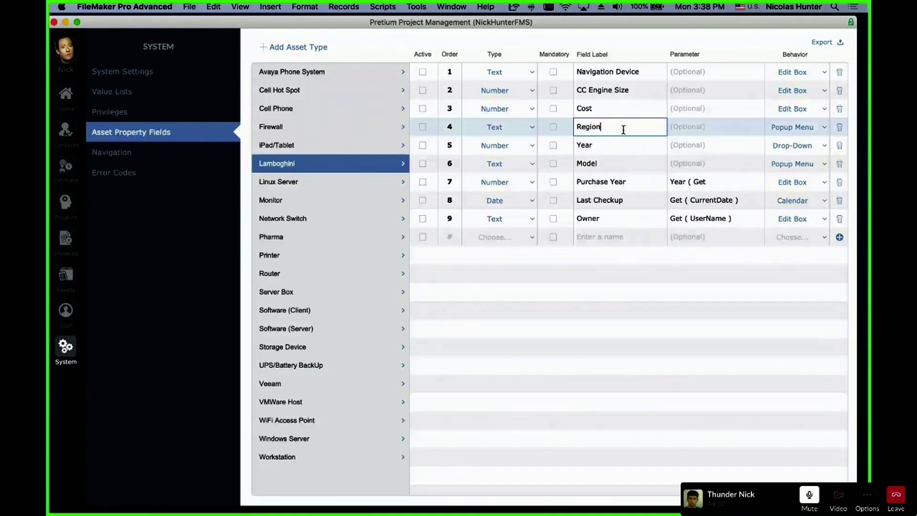
triple_click(584, 135)
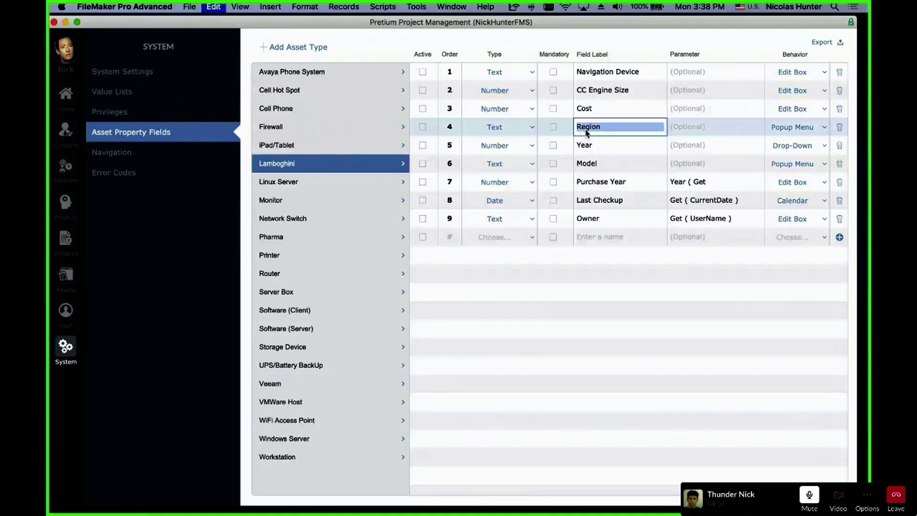
left_click(663, 321)
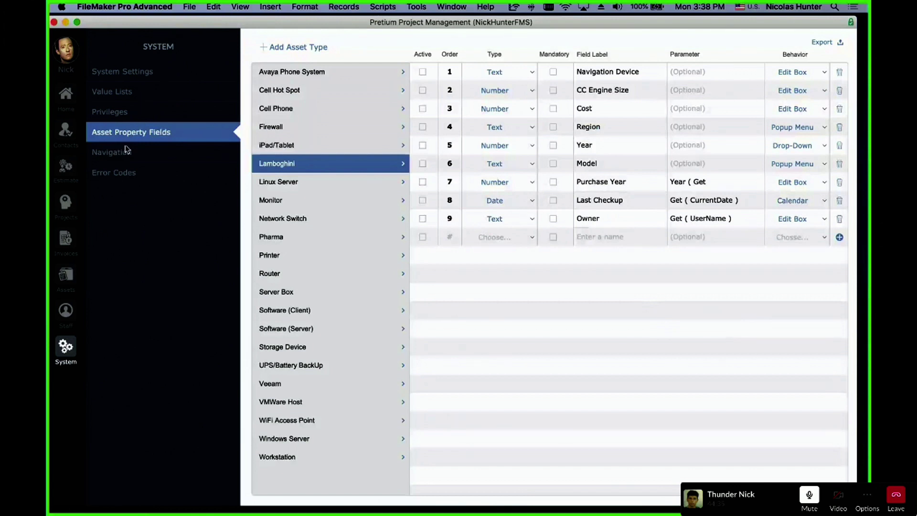
Step: Show the system value lists that belong to the Assets entity
left_click(133, 93)
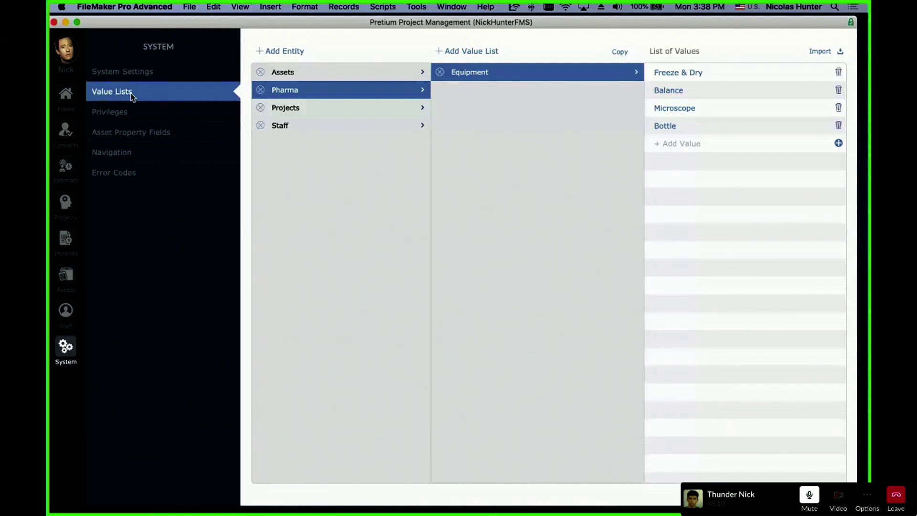
left_click(322, 126)
left_click(315, 78)
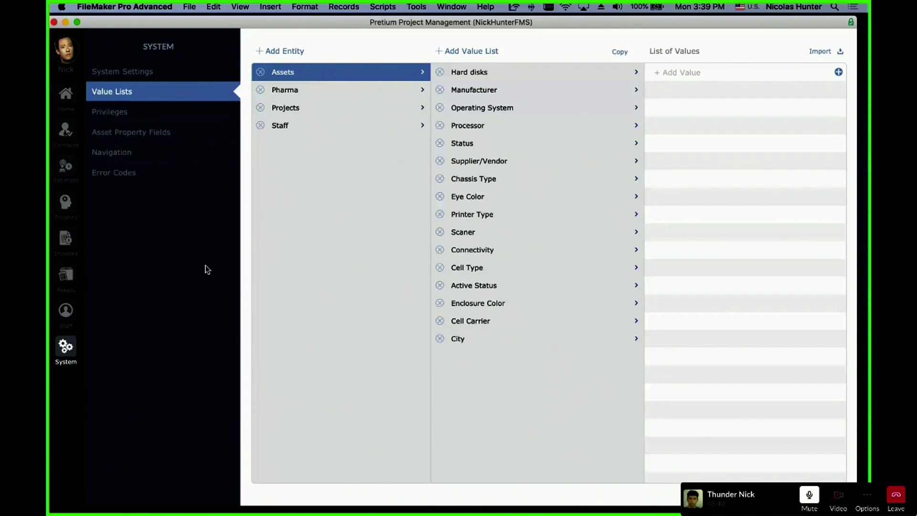
Step: Open the database definition and display the fields of the ASPF_Asset Property Fields table
key("super+shift+d")
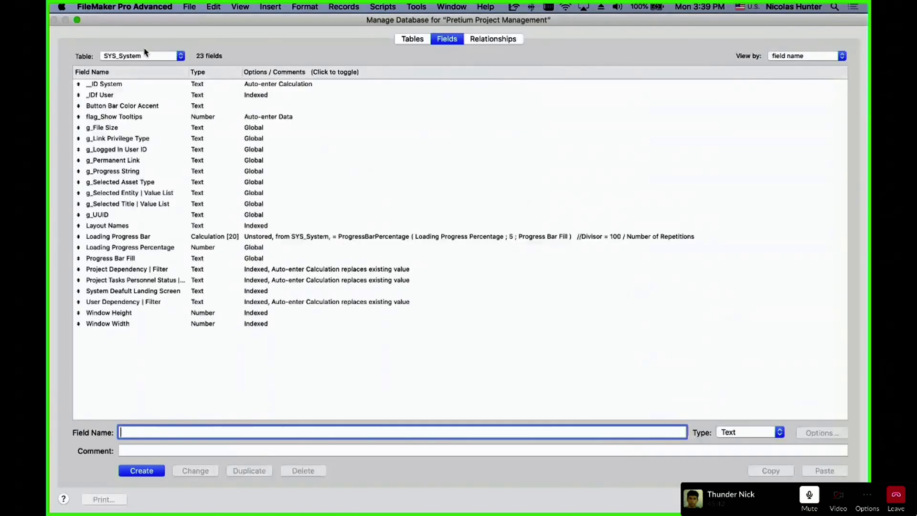
left_click(145, 55)
scroll(144, 60, "up", 10)
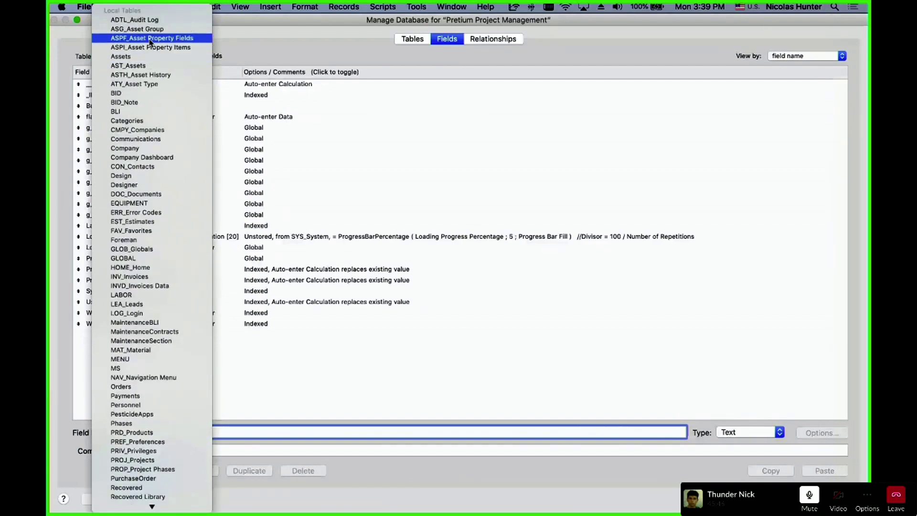
left_click(149, 38)
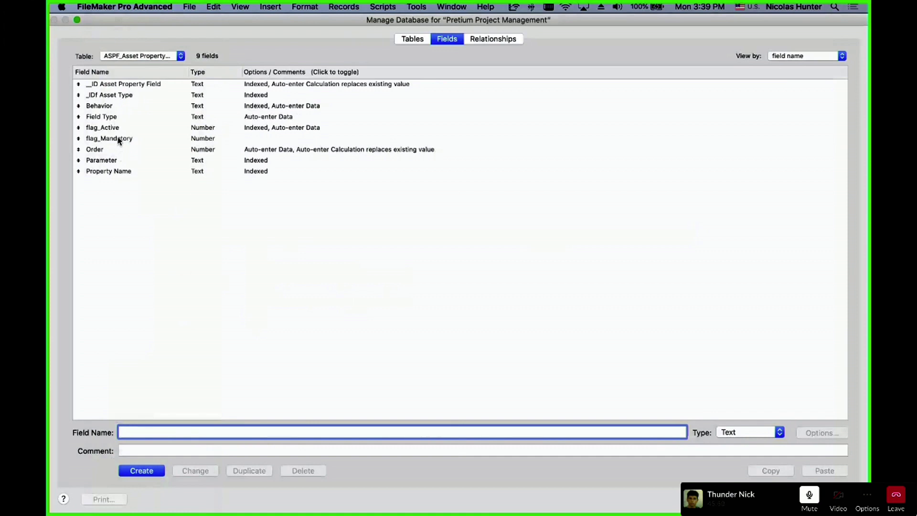
Step: Try adding a text field named "Property Name | Addition" based on Property Name, and discard all database changes
left_click(122, 172)
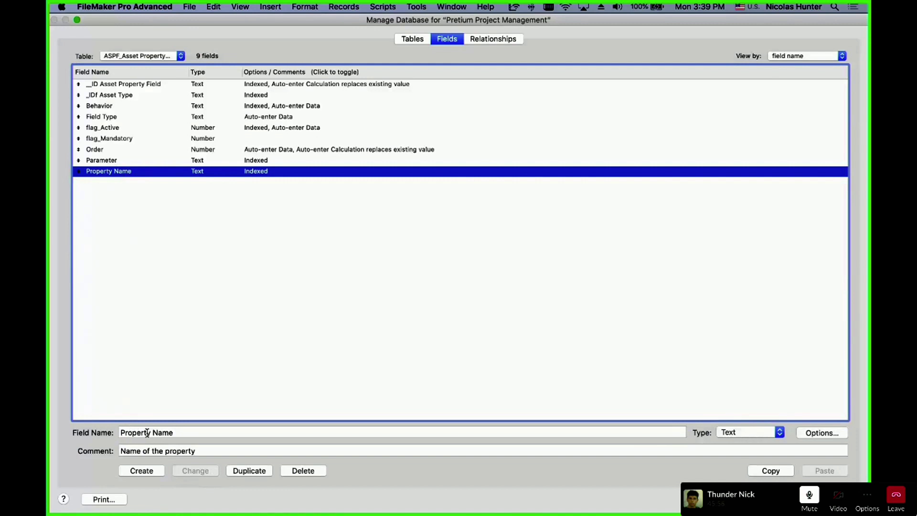
double_click(169, 433)
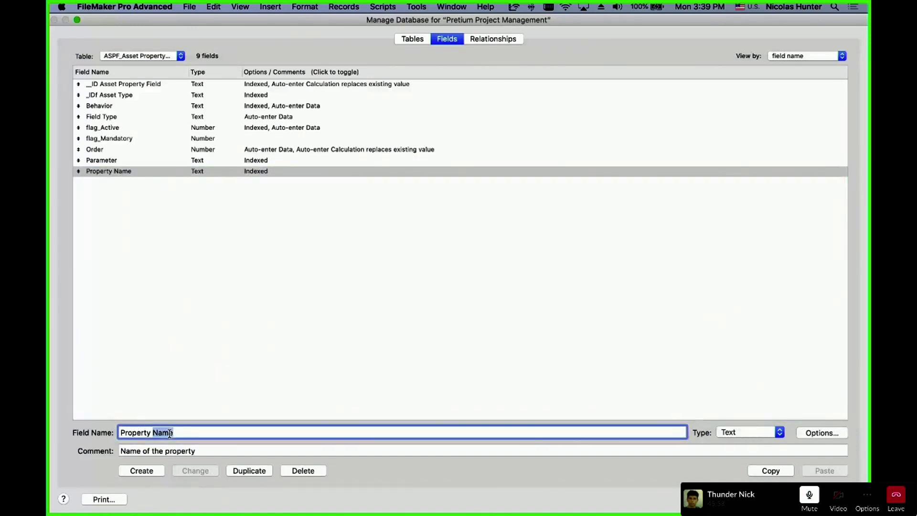
key("Right")
type("| Additi")
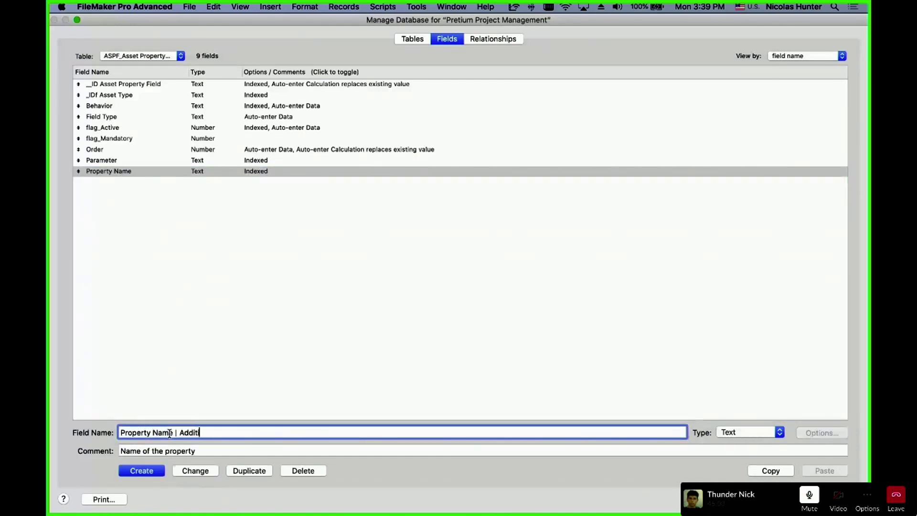
type("on")
left_click(146, 471)
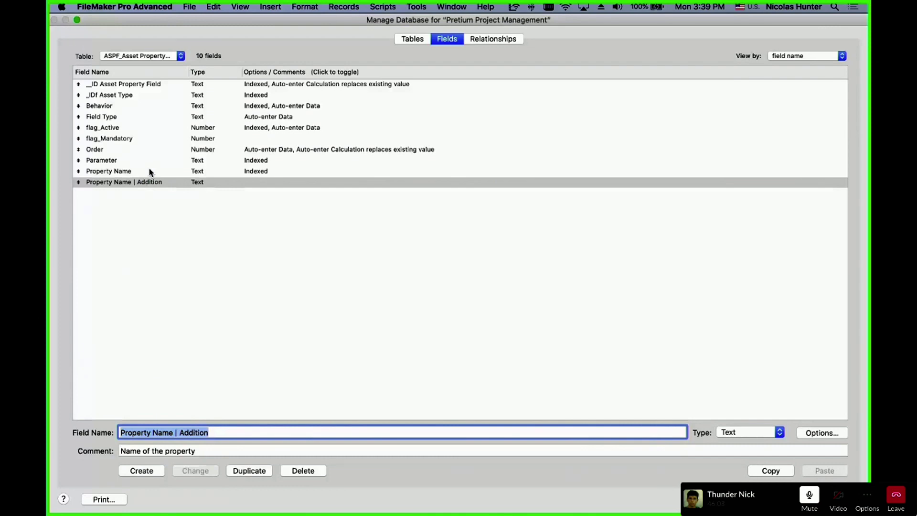
key("Escape")
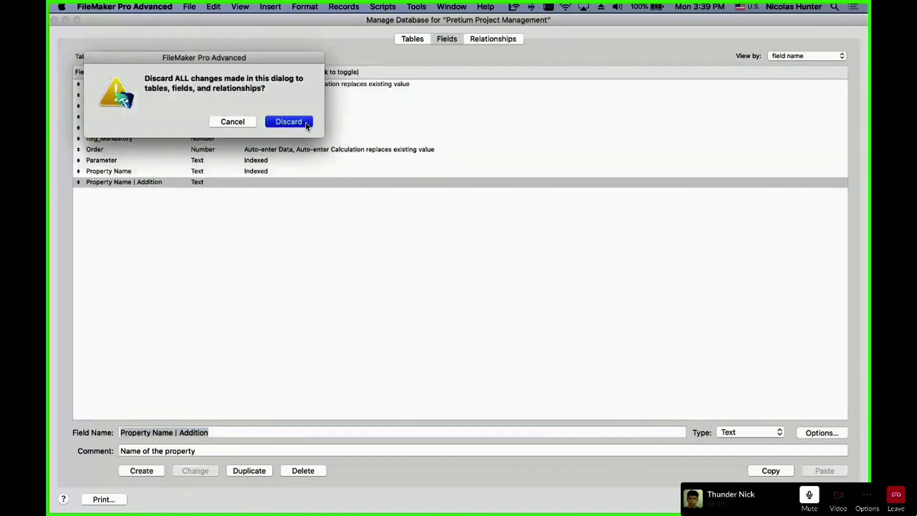
key("Return")
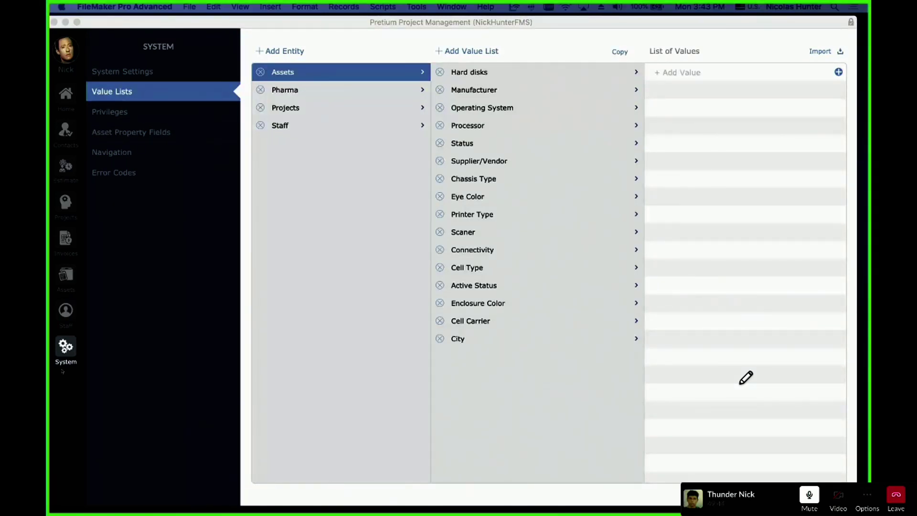
Step: Examine the values in the Assets entity's Hard disks, Manufacturer, Operating System and Processor value lists
left_click(746, 377)
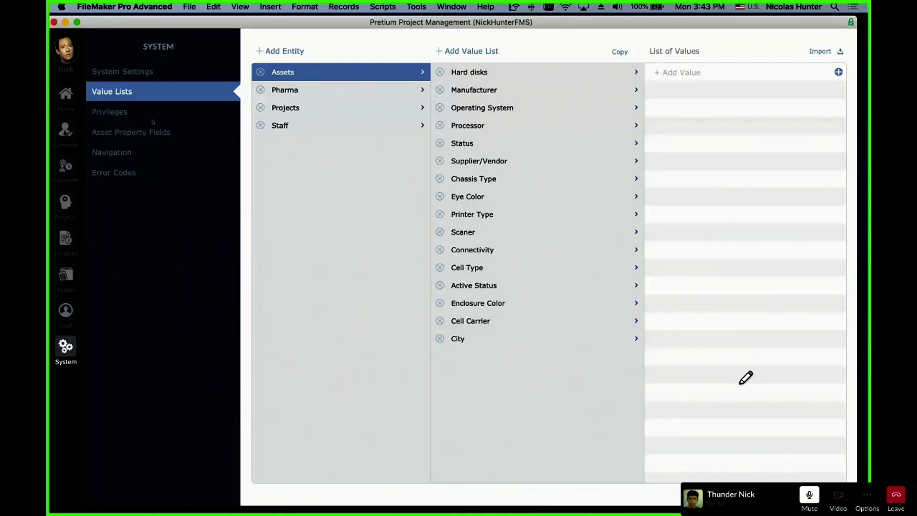
left_click(163, 132)
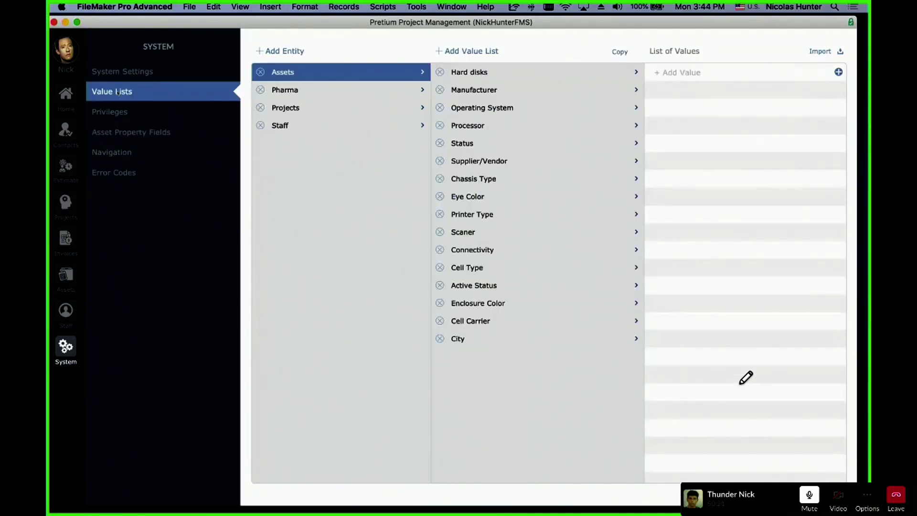
left_click(112, 92)
left_click(487, 73)
left_click(494, 93)
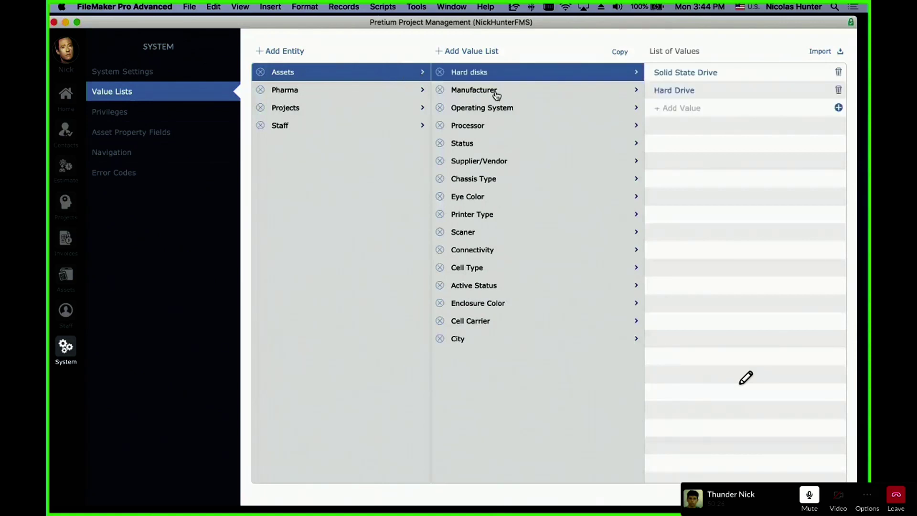
left_click(499, 109)
left_click(494, 125)
left_click(506, 89)
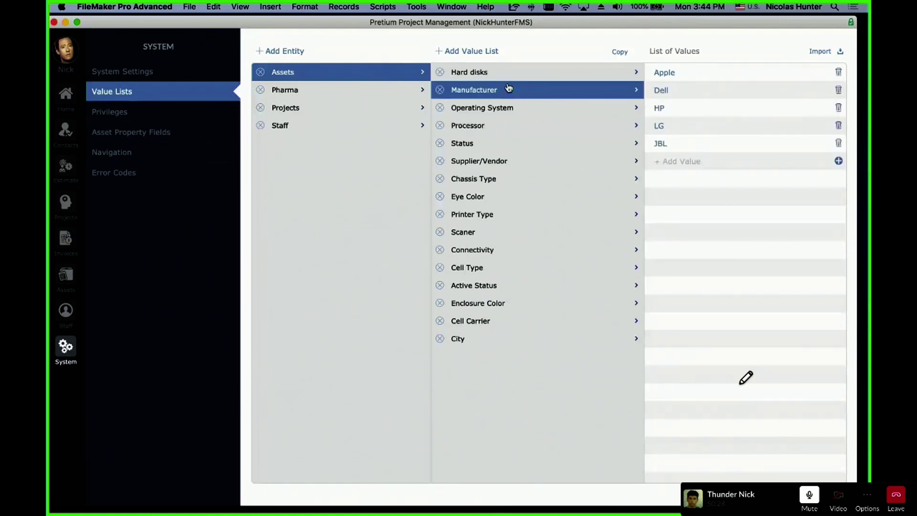
Step: Examine the values in the Assets entity's Status and Supplier/Vendor value lists
left_click(483, 151)
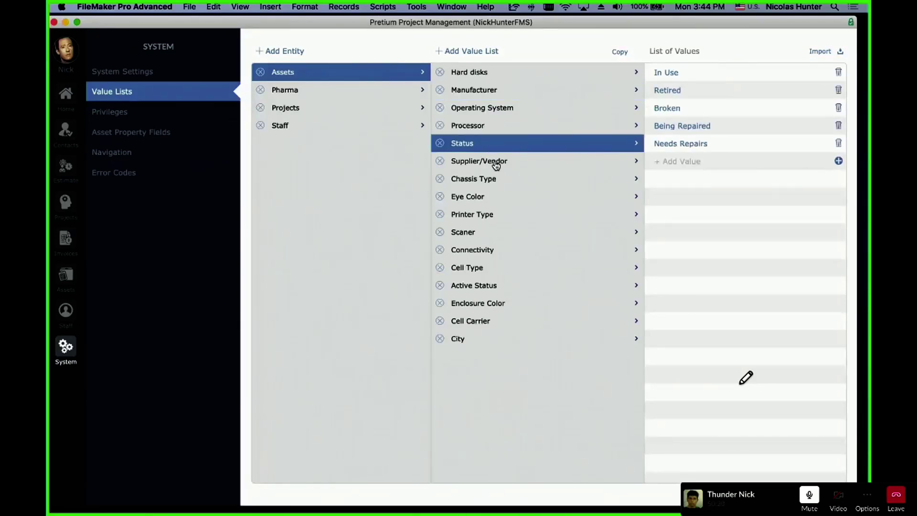
left_click(497, 163)
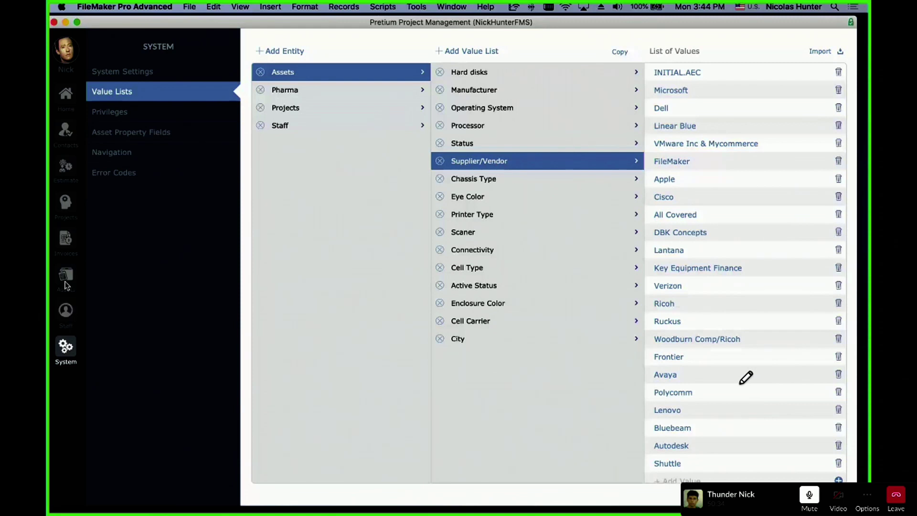
Step: Add a value list named Region to the Assets entity, matching the Lamboghini property field label
left_click(135, 133)
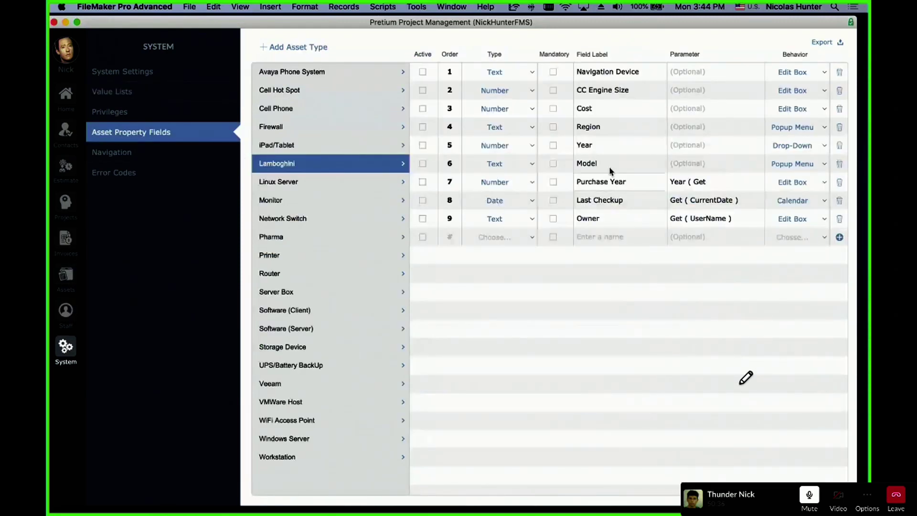
left_click(598, 128)
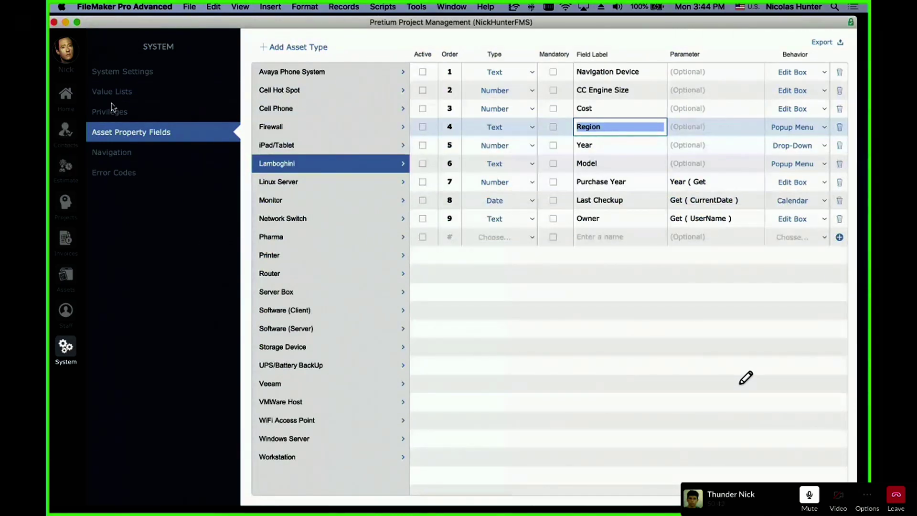
left_click(123, 92)
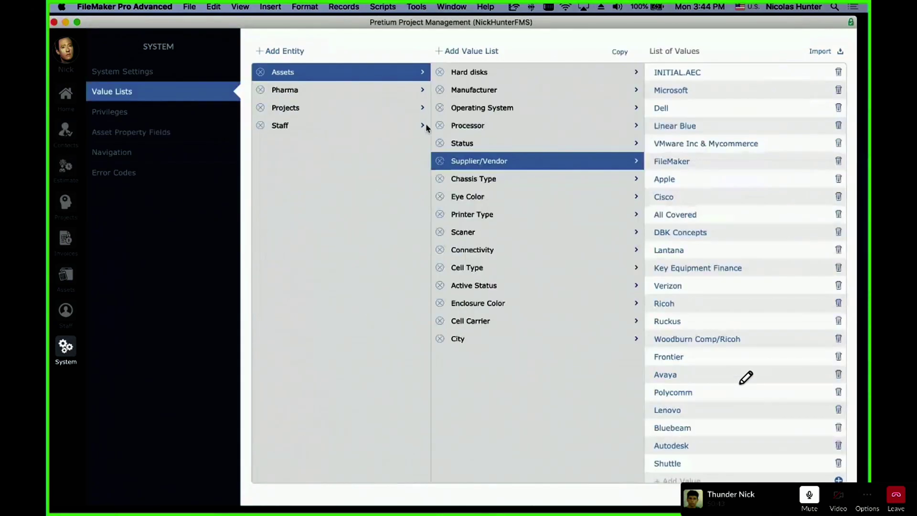
left_click(470, 52)
type("Region")
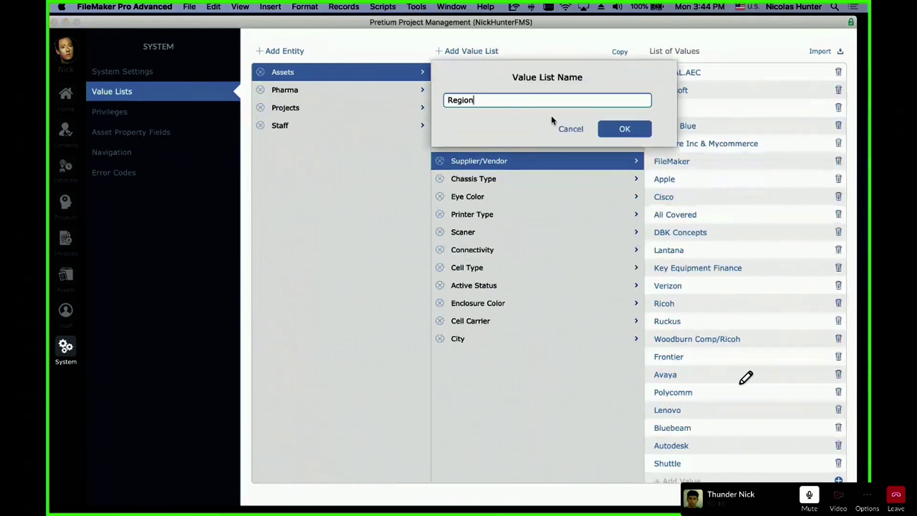
left_click(626, 129)
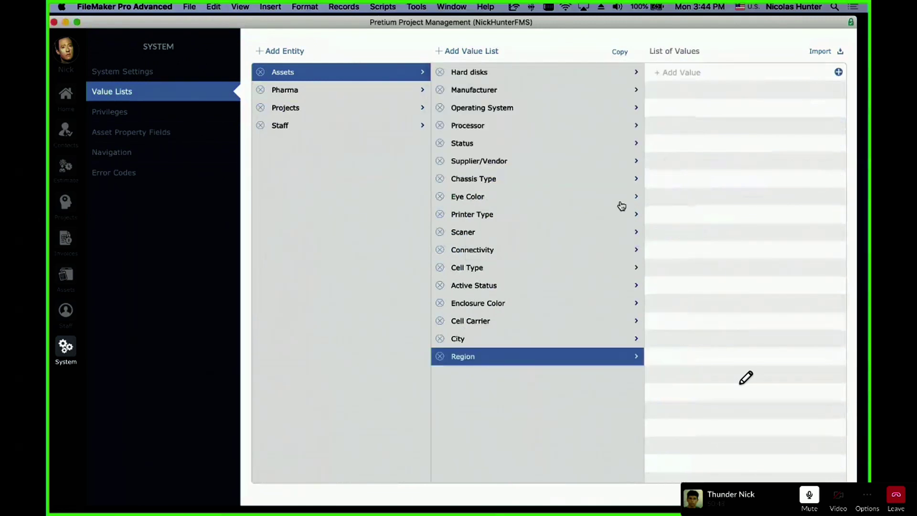
Step: Add the values United States, Europe and Asia/Pacific to the Region value list
left_click(711, 71)
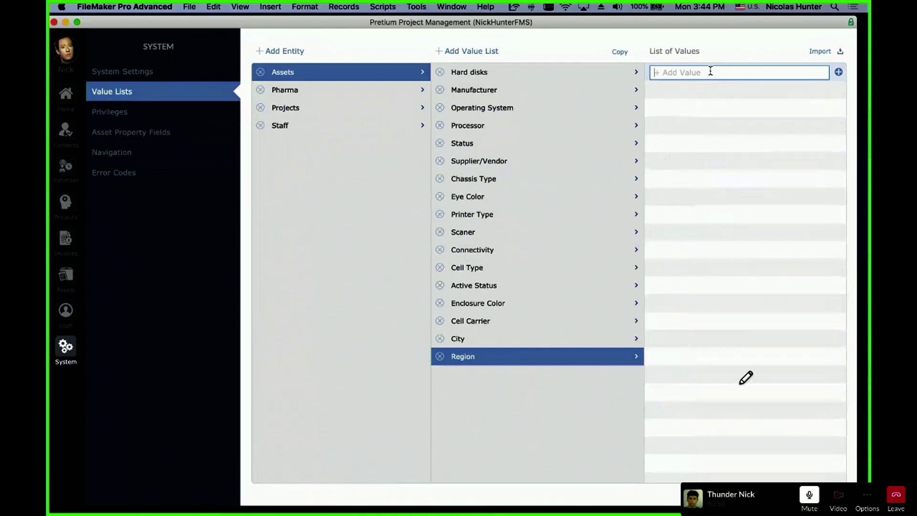
type("United States")
key("Return")
type("Europe")
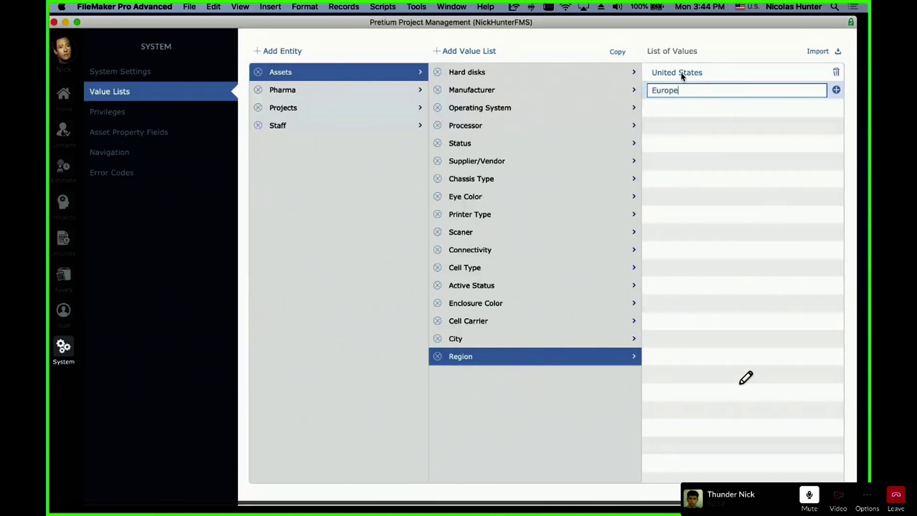
key("Return")
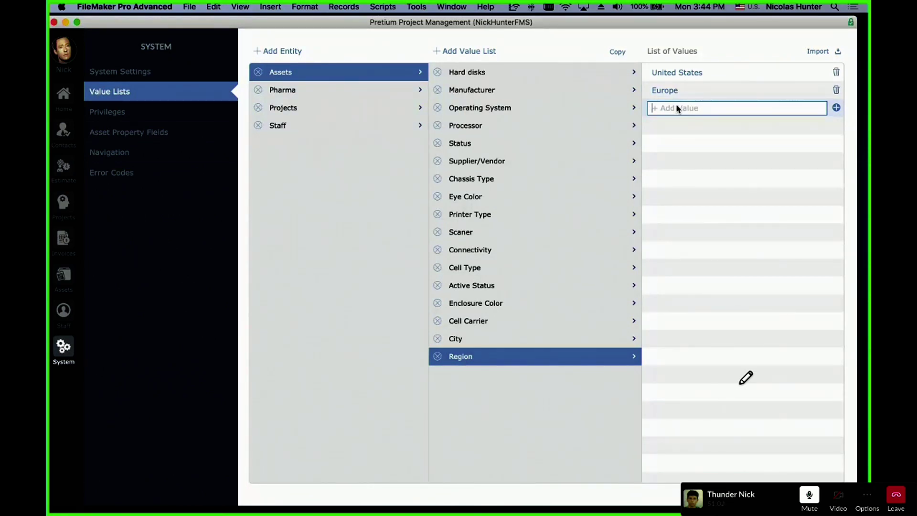
type("Asia/Pacific")
key("Return")
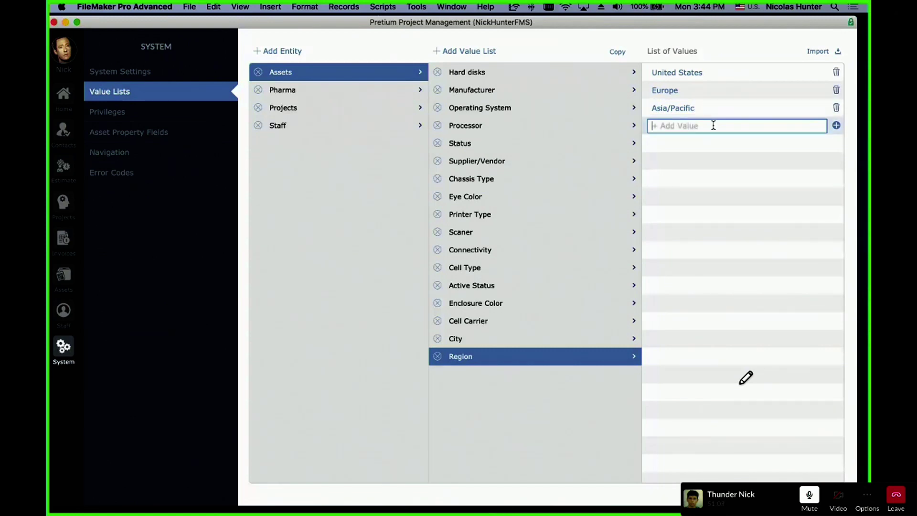
left_click(712, 171)
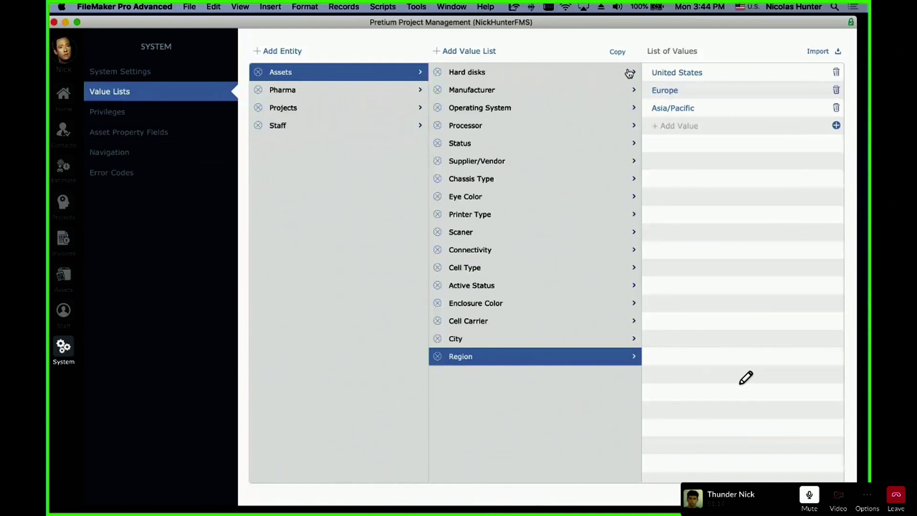
Step: Set the behavior of the Lamboghini asset type's Region property field to Radio Button
left_click(155, 130)
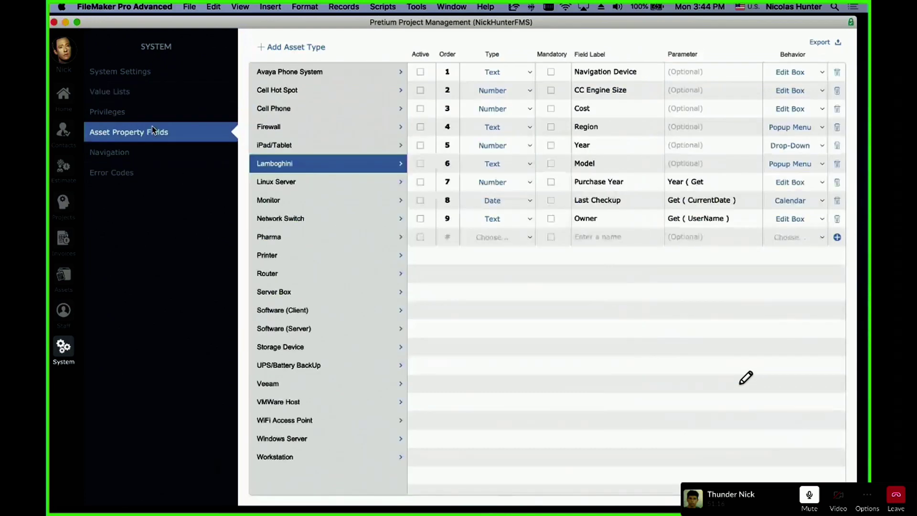
left_click(807, 128)
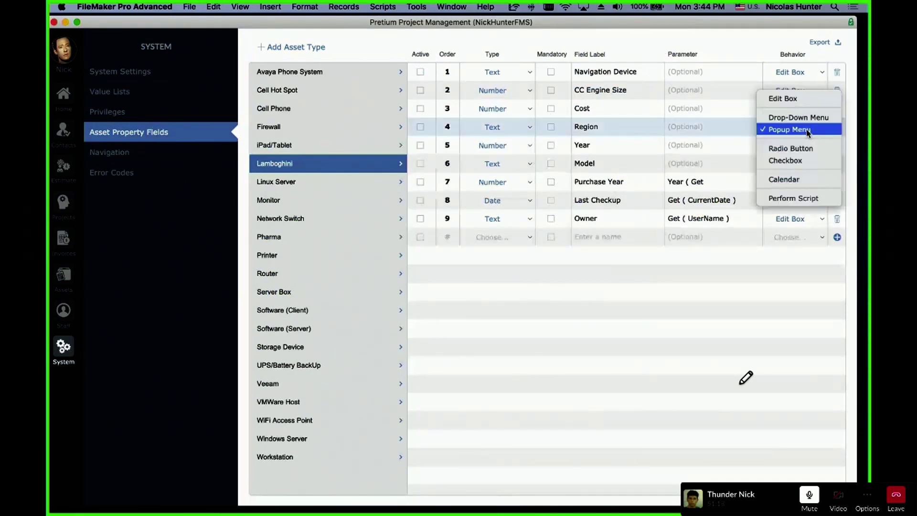
left_click(808, 148)
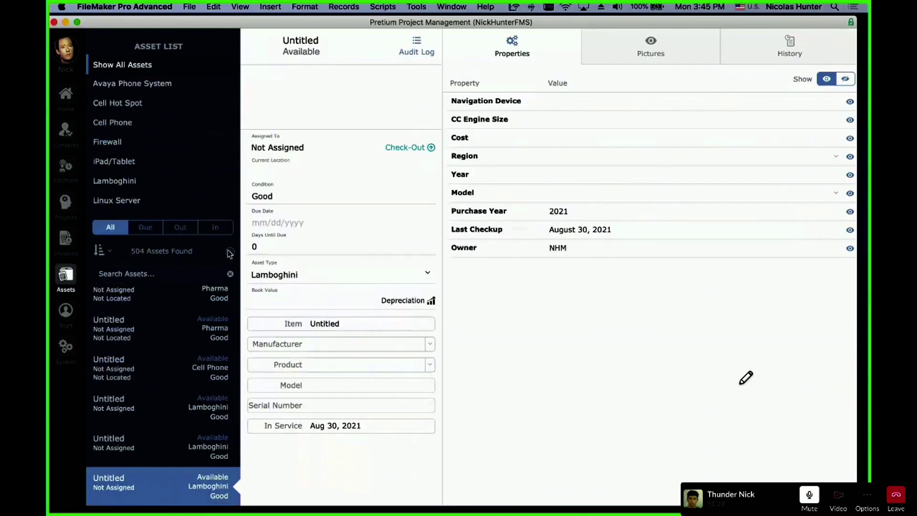
Step: Create a new asset of type Lamboghini and try its Region options, leaving Asia/Pacific selected
left_click(324, 276)
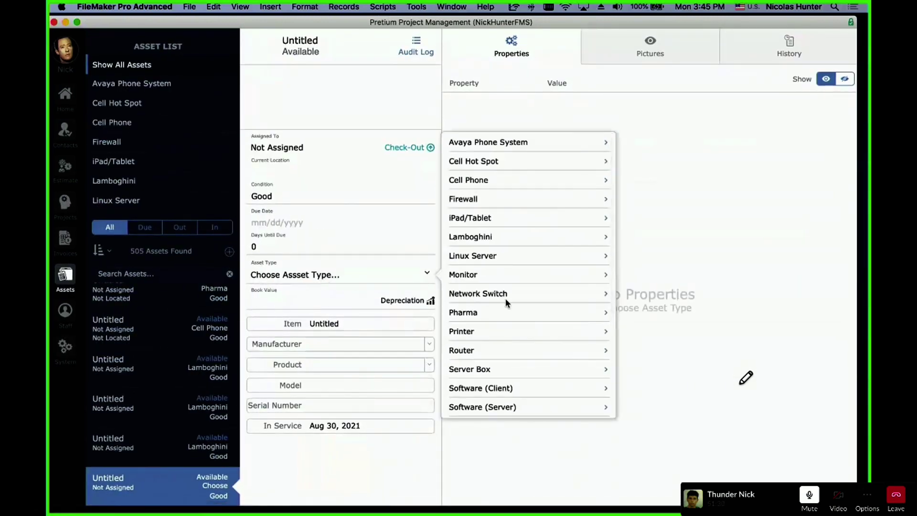
left_click(519, 243)
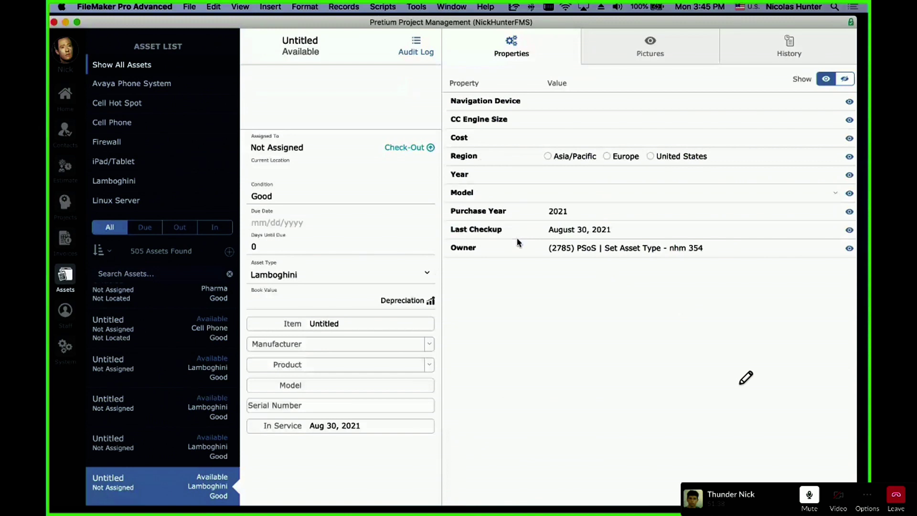
left_click(552, 157)
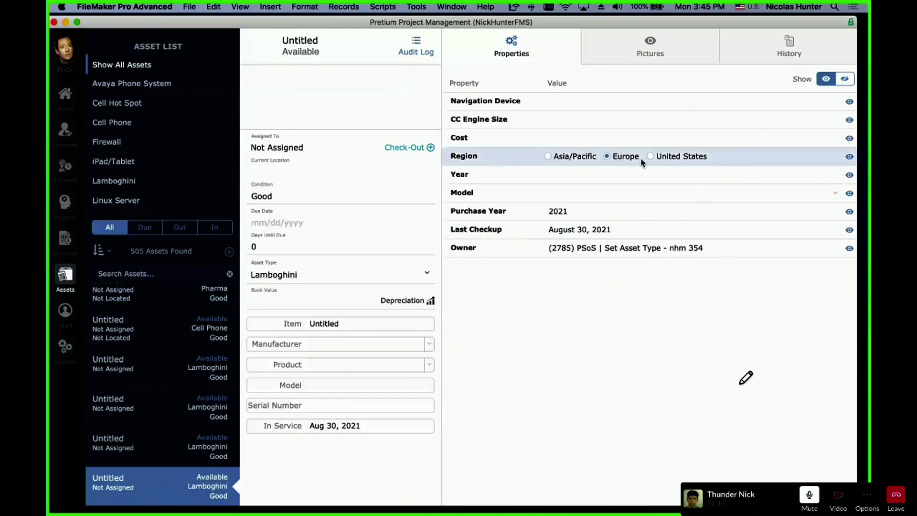
left_click(669, 160)
left_click(574, 162)
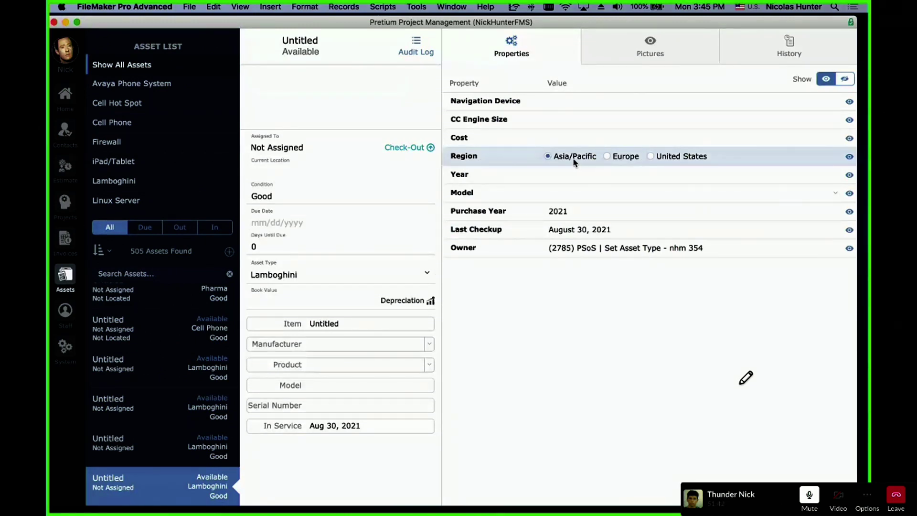
Step: Change the behavior of the Lamboghini Region property field to Checkbox
left_click(65, 348)
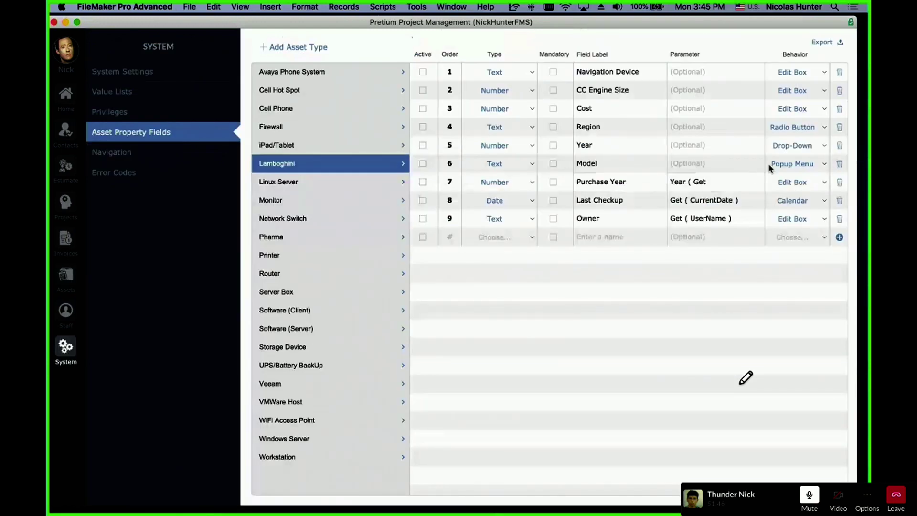
left_click(790, 128)
left_click(788, 141)
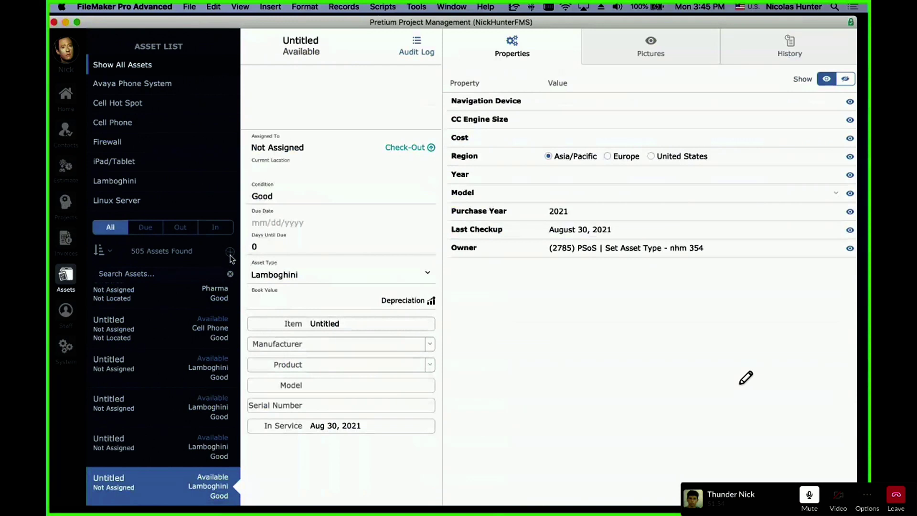
Step: Create another Lamboghini asset and check Asia/Pacific, Europe and United States for its Region
left_click(371, 274)
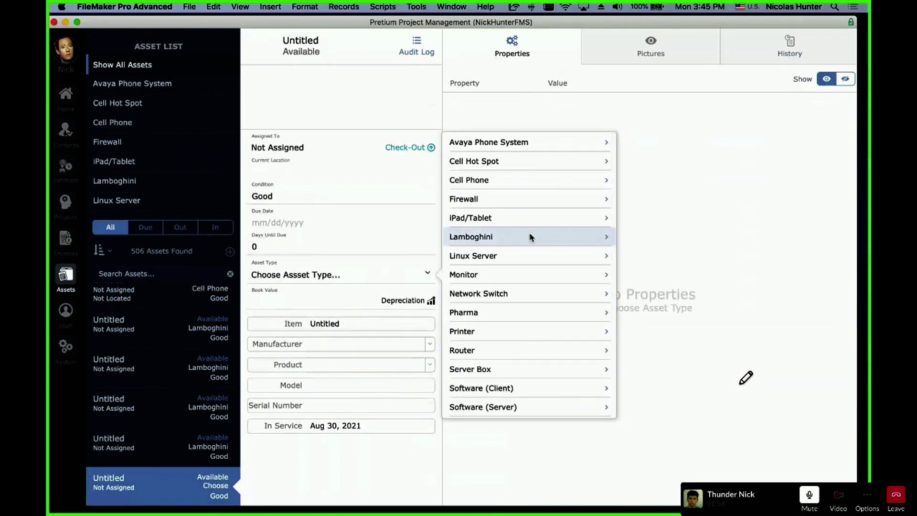
left_click(530, 237)
left_click(548, 155)
left_click(607, 156)
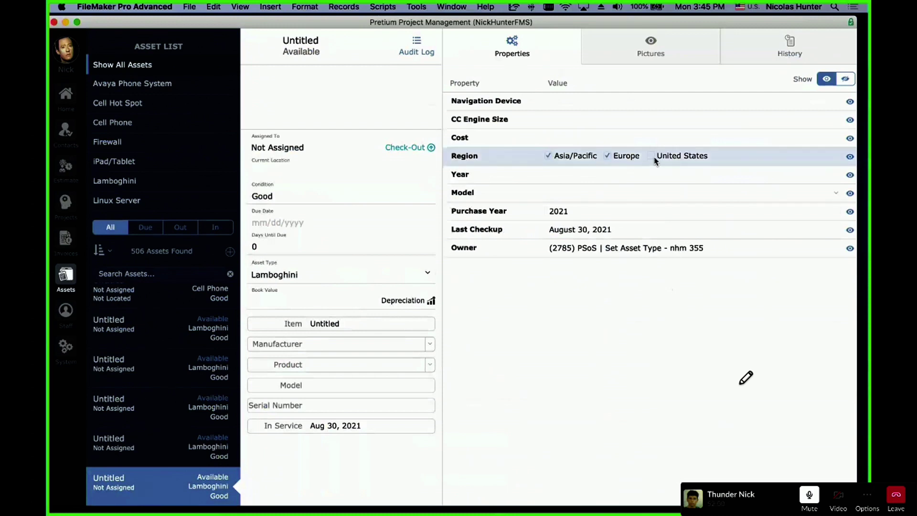
left_click(653, 157)
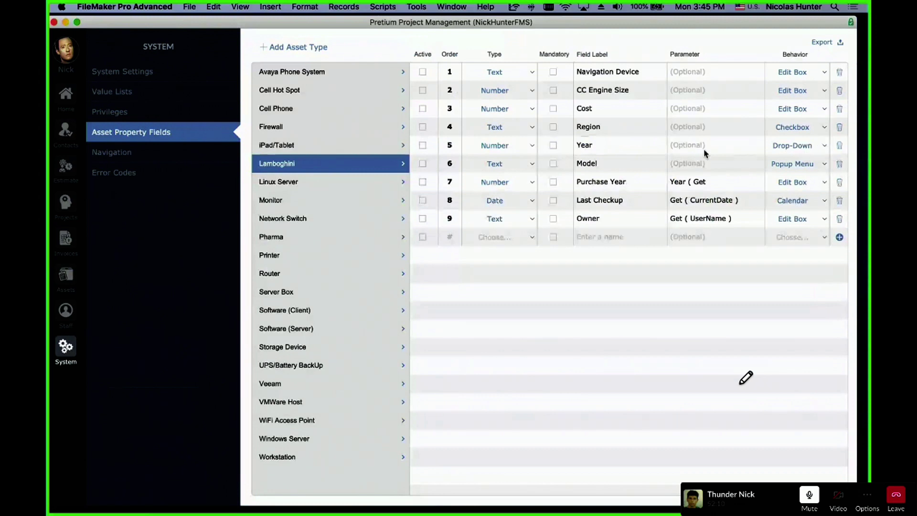
Step: Move the parameter Year ( Get ( CurrentDate ) ) from the Lamboghini Purchase Year field to the Year field
left_click(654, 145)
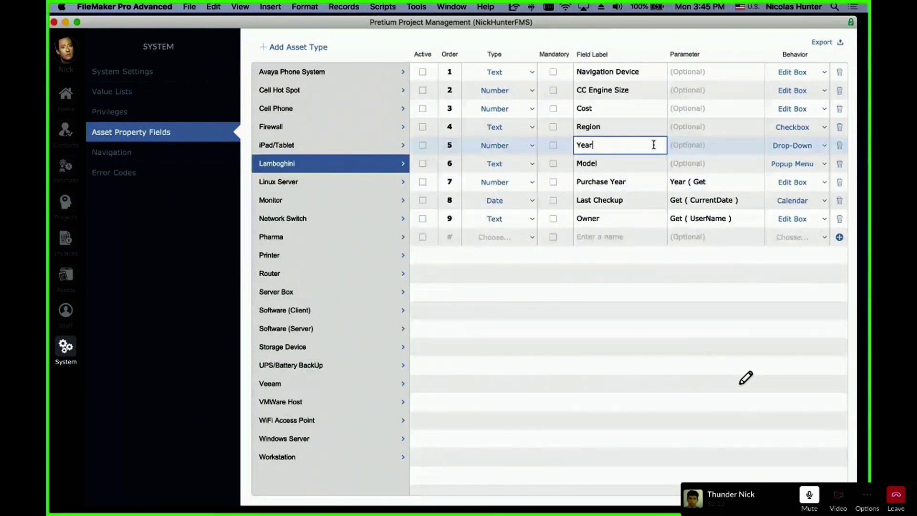
left_click(701, 146)
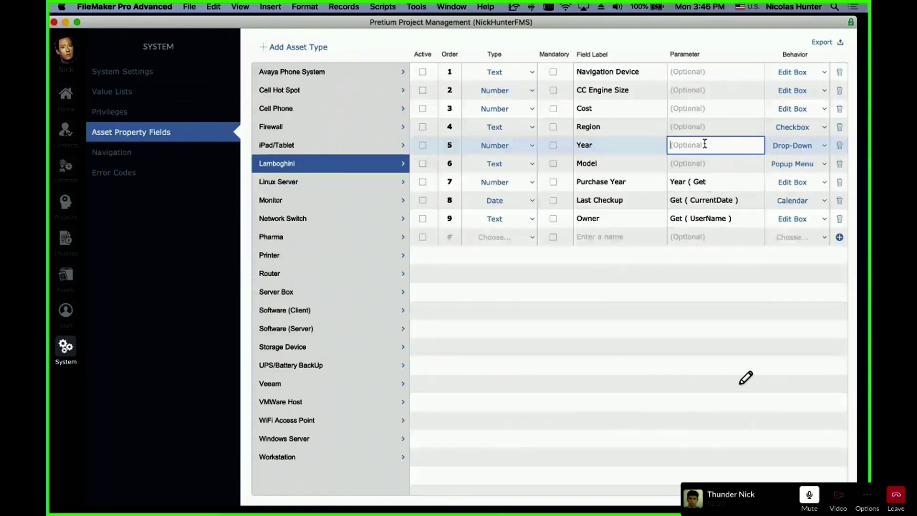
left_click(698, 187)
key("super+c")
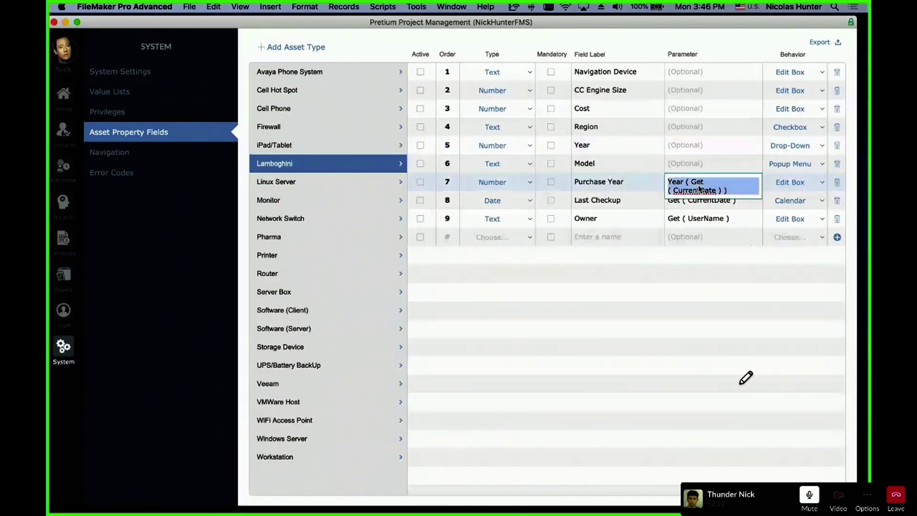
key("BackSpace")
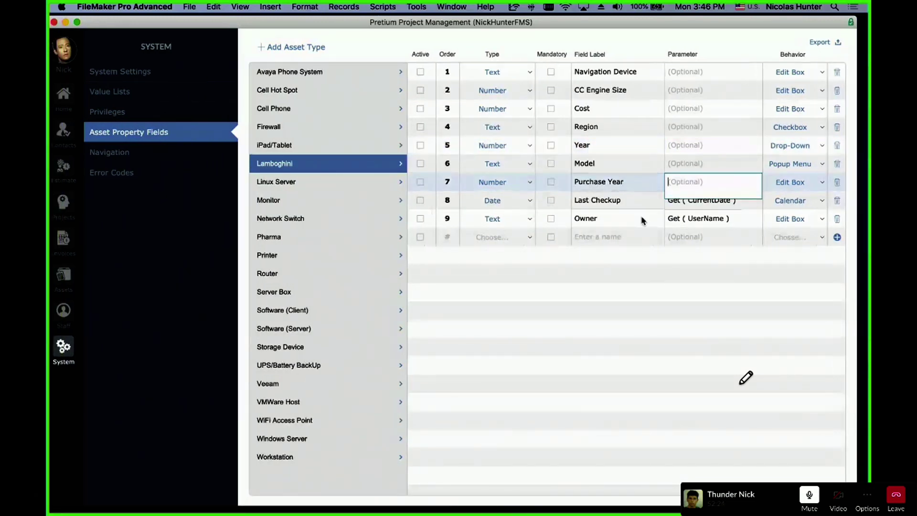
left_click(683, 172)
left_click(702, 145)
key("super+v")
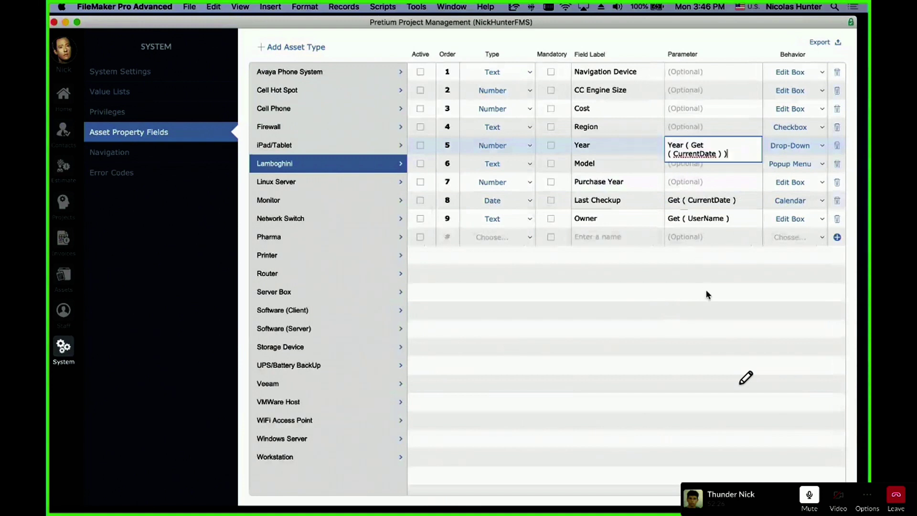
left_click(706, 289)
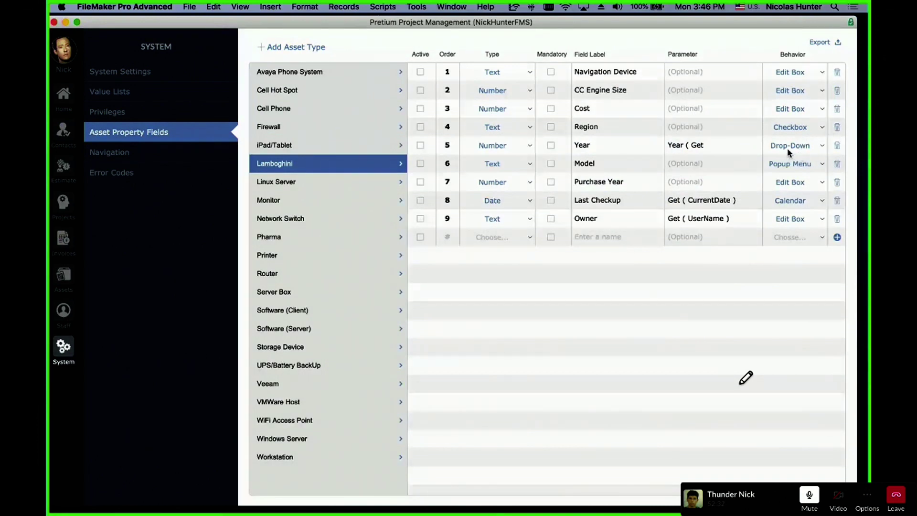
left_click(727, 144)
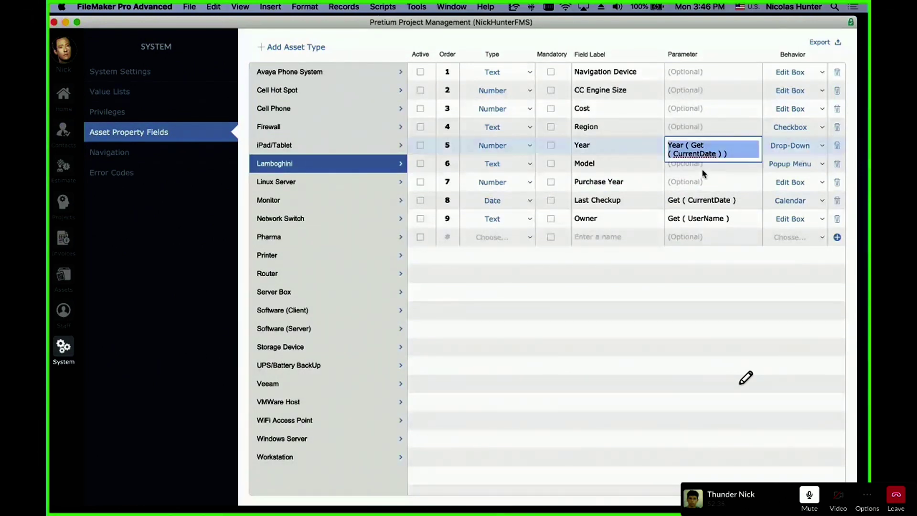
left_click(665, 159)
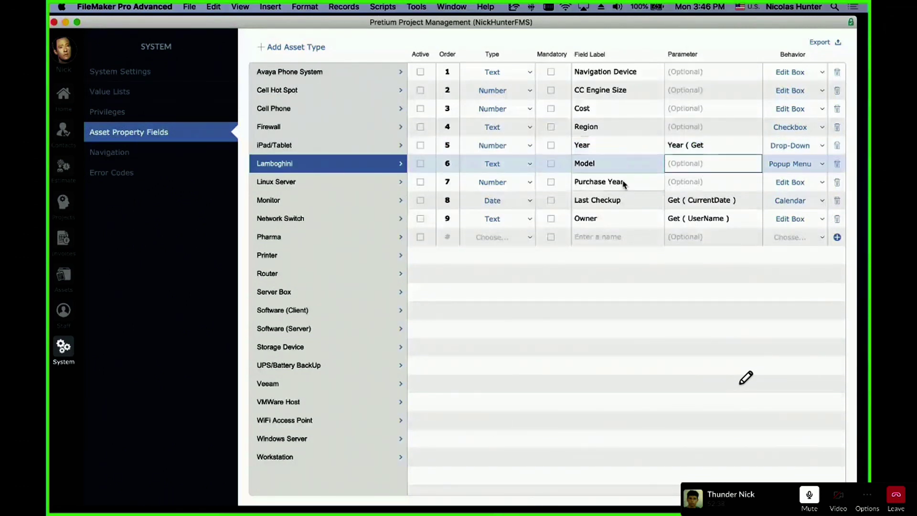
Step: Create a value list under Assets named Model, copying the name from the Lamboghini Model field label
left_click(631, 167)
key("super+c")
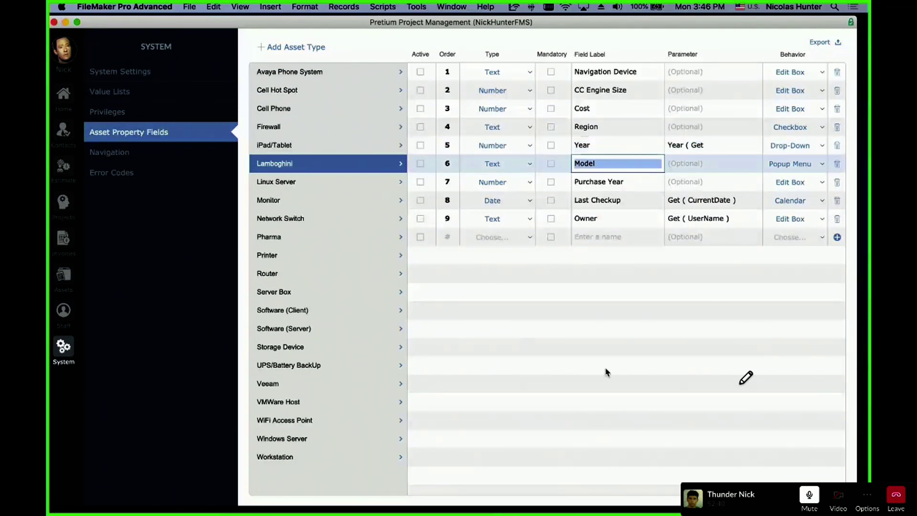
left_click(157, 95)
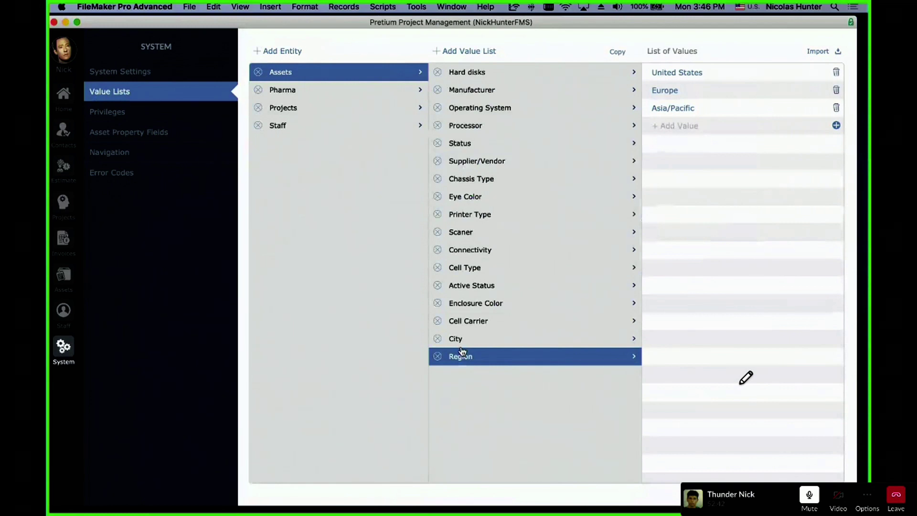
left_click(458, 51)
key("super+v")
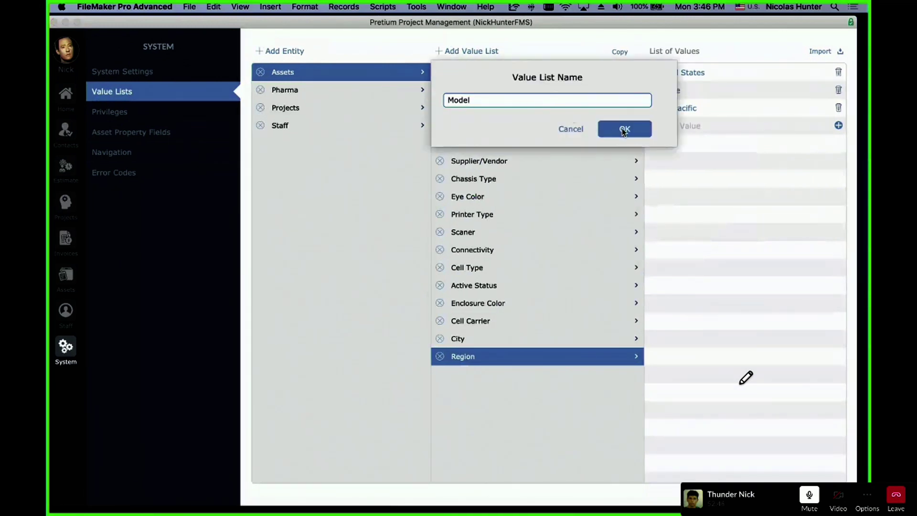
left_click(624, 130)
Step: Add the values Riven, Cadet and Clipper to the Model value list
left_click(685, 72)
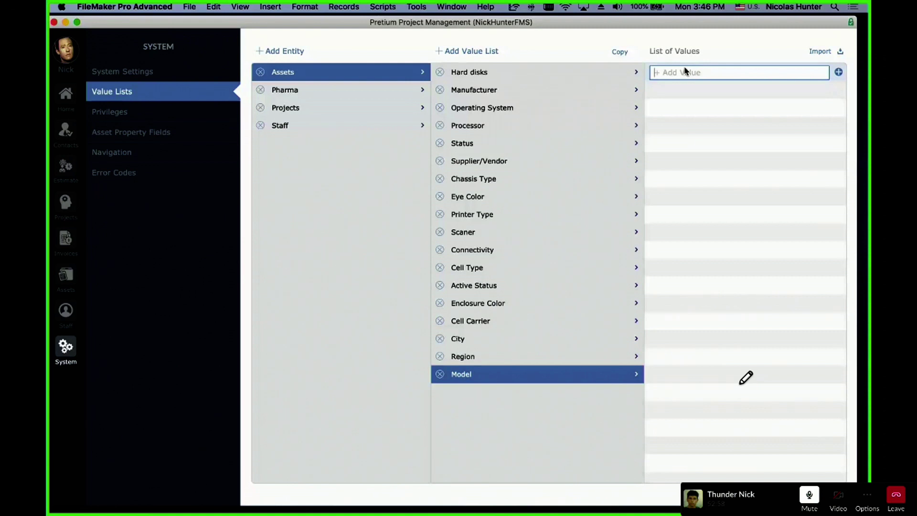
left_click(687, 72)
type("Riven")
key("Return")
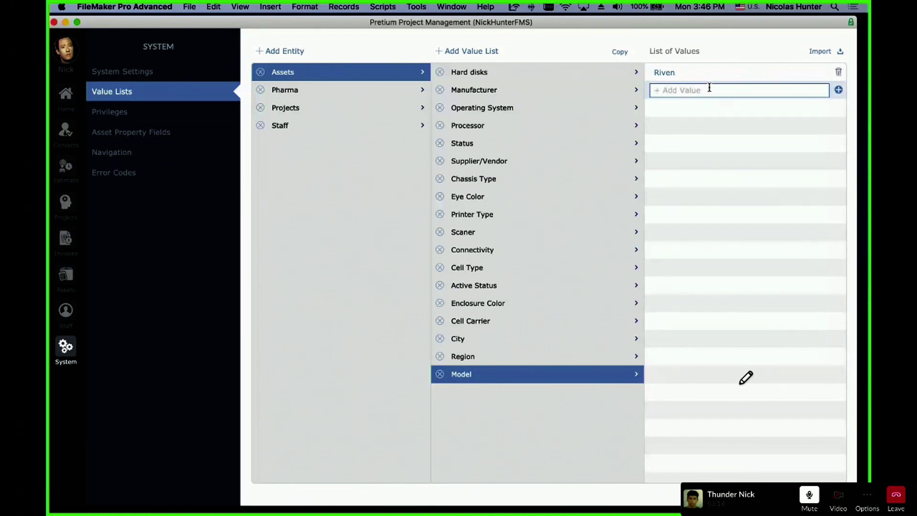
type("Cadet")
key("Return")
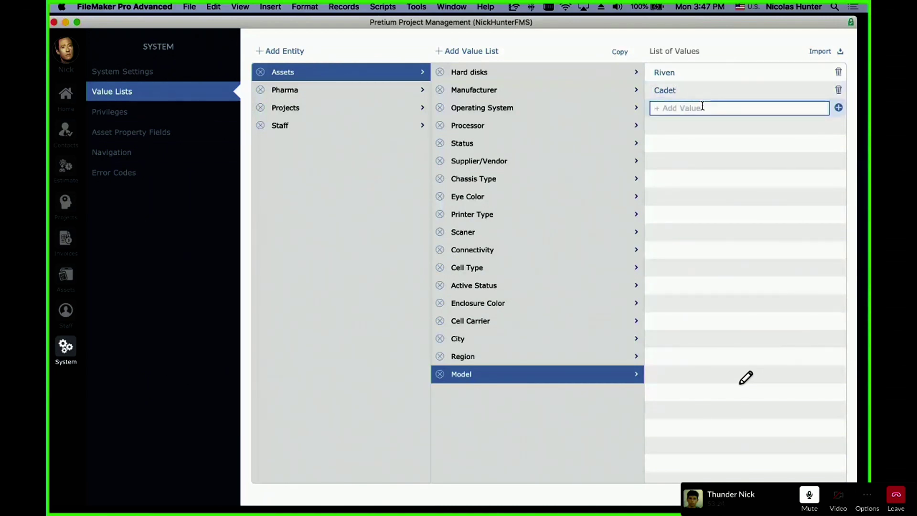
type("Clipper")
key("Return")
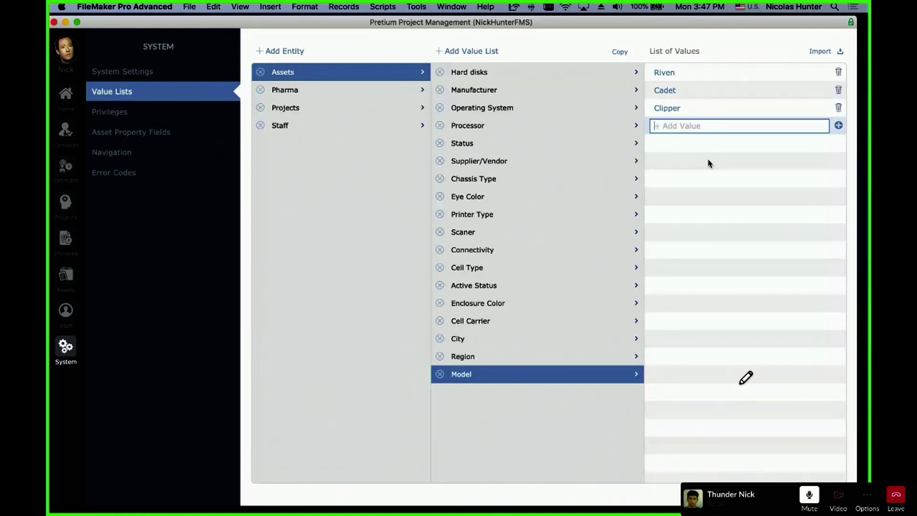
Step: Add the values Astro and Hurican to the Model value list
type("Astro")
key("Return")
left_click(695, 142)
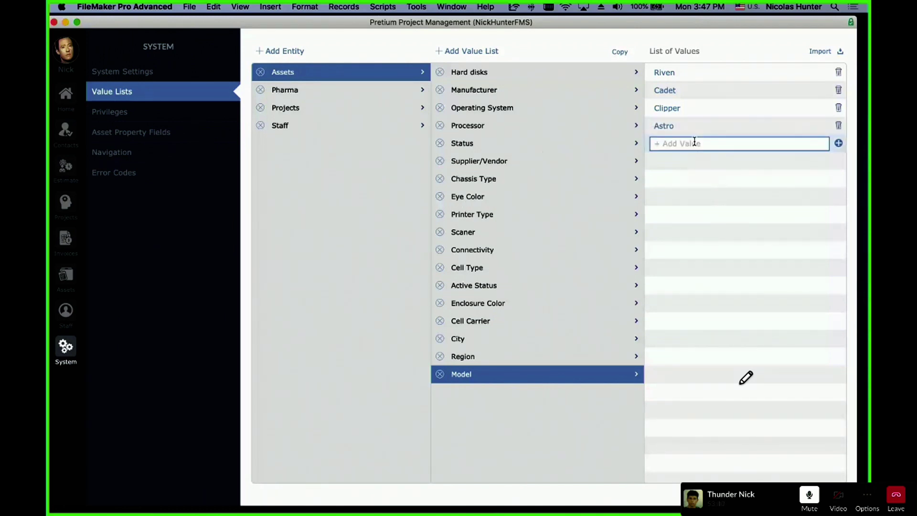
type("Other")
key("BackSpace")
key("BackSpace")
key("BackSpace")
key("BackSpace")
type("He")
type("rican")
key("Return")
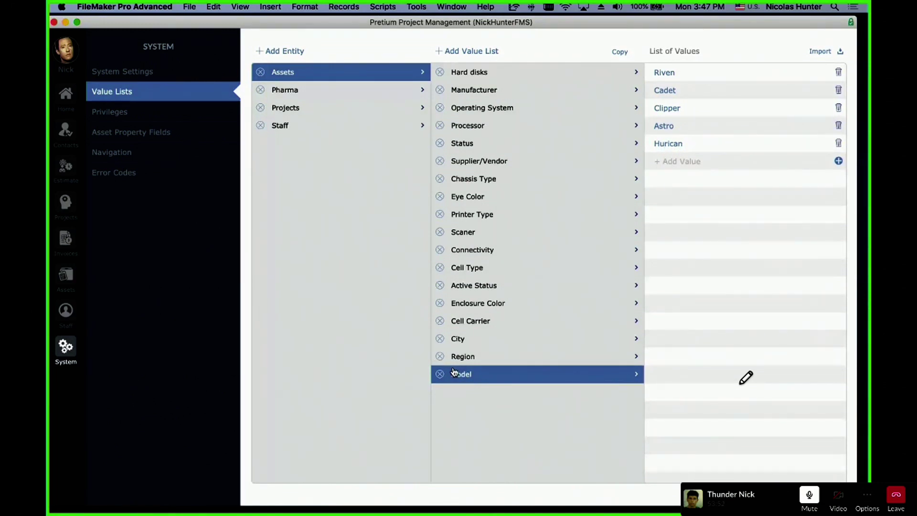
Step: Create another value list under Assets named Year
left_click(475, 54)
type("Year")
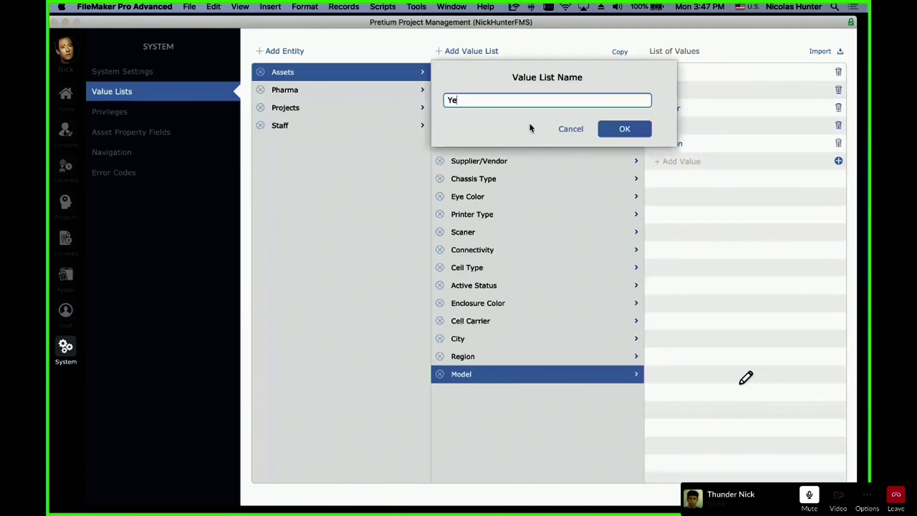
left_click(643, 128)
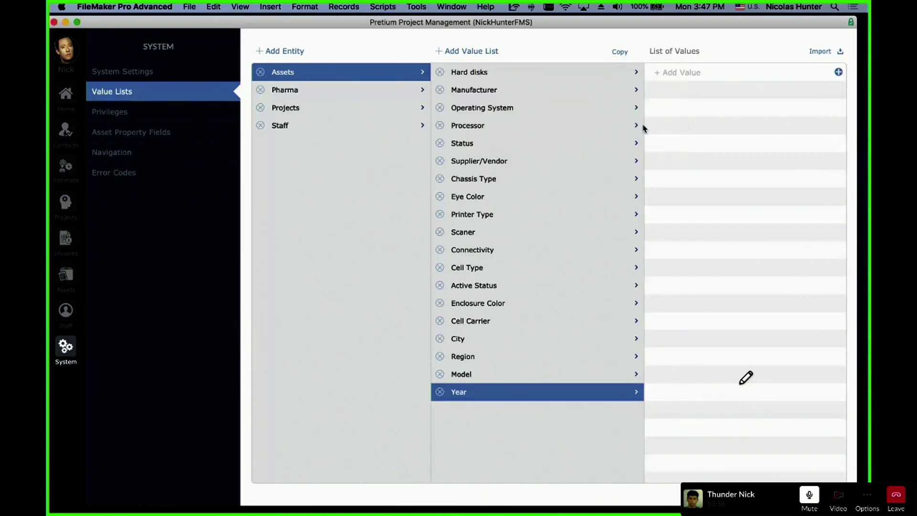
Step: Add the values 2000, 2001, 2002, 2010 and 2011 to the Year value list
left_click(697, 73)
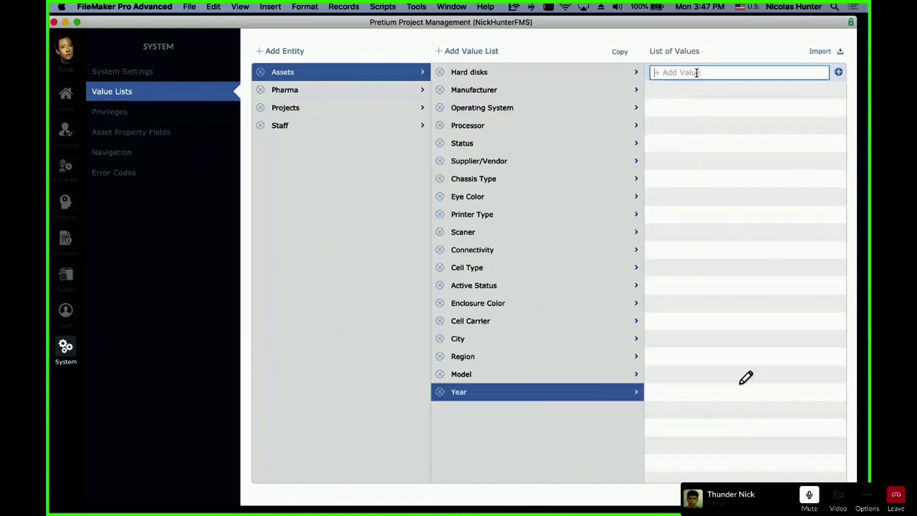
type("2000")
key("Return")
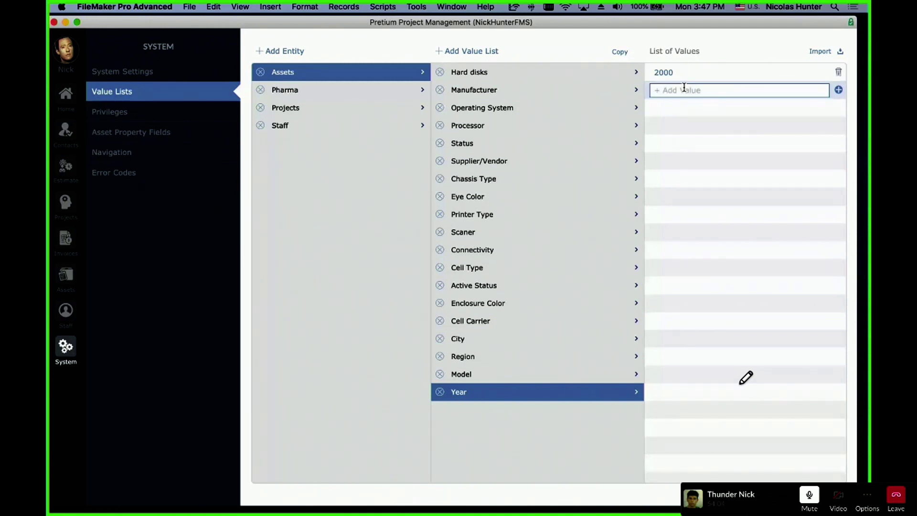
type("2001")
key("Return")
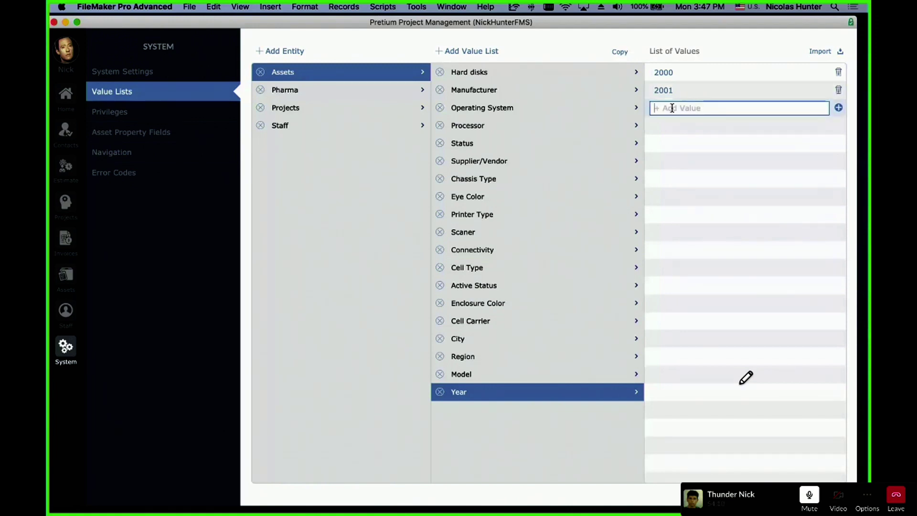
type("2002")
key("Return")
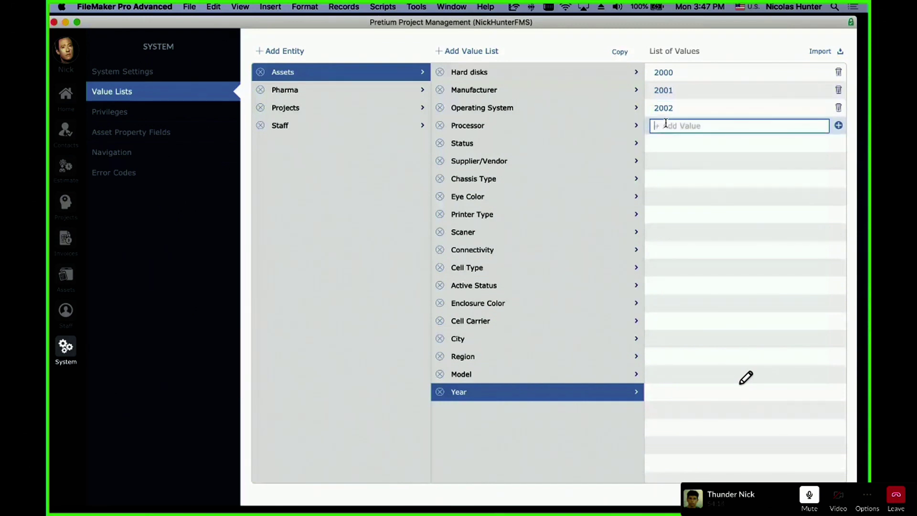
type("2010")
key("Return")
type("2")
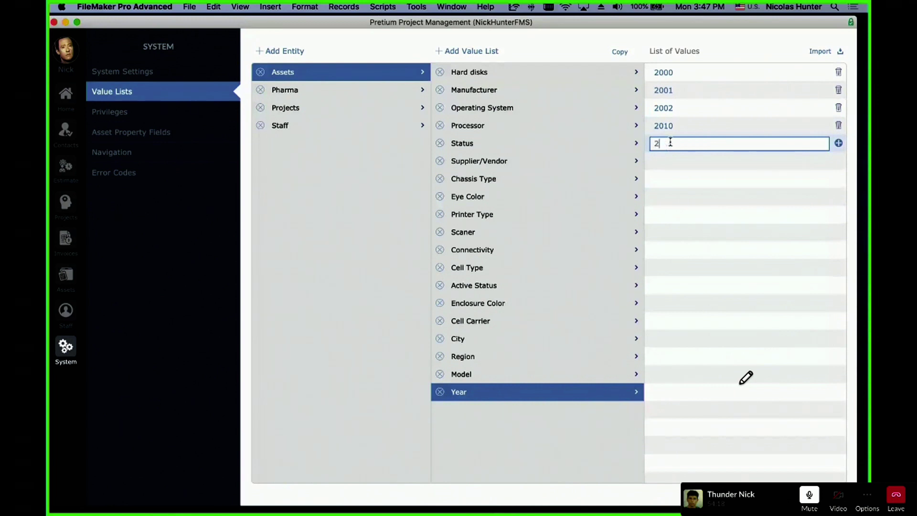
type("011")
key("Return")
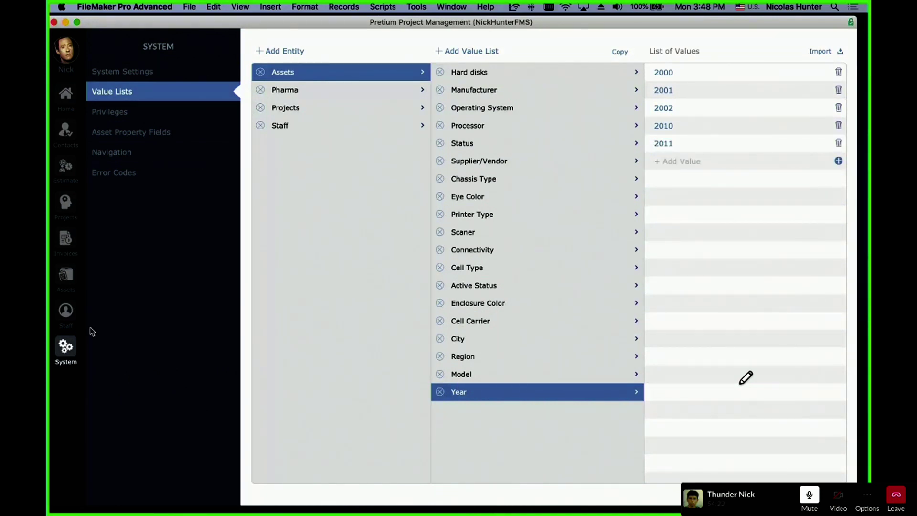
Step: Create a new asset of type Lamboghini and set its Model property to Cadet
left_click(61, 275)
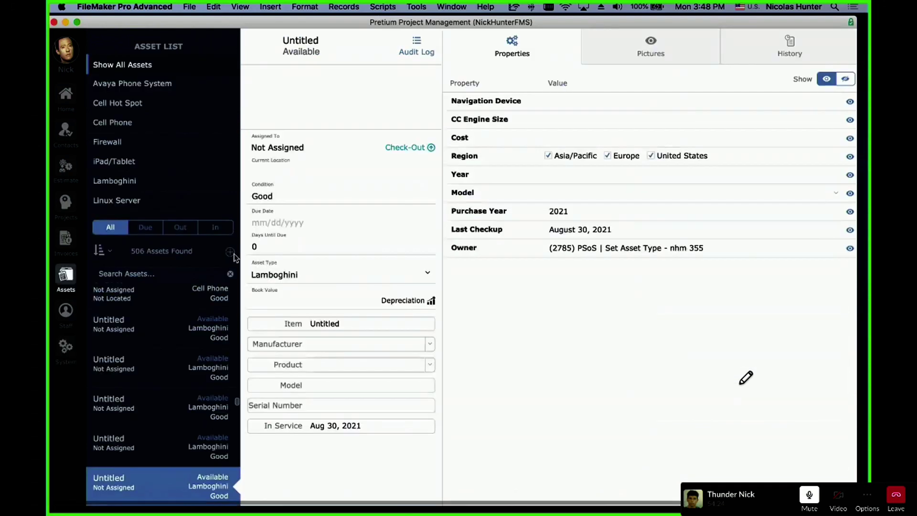
left_click(231, 252)
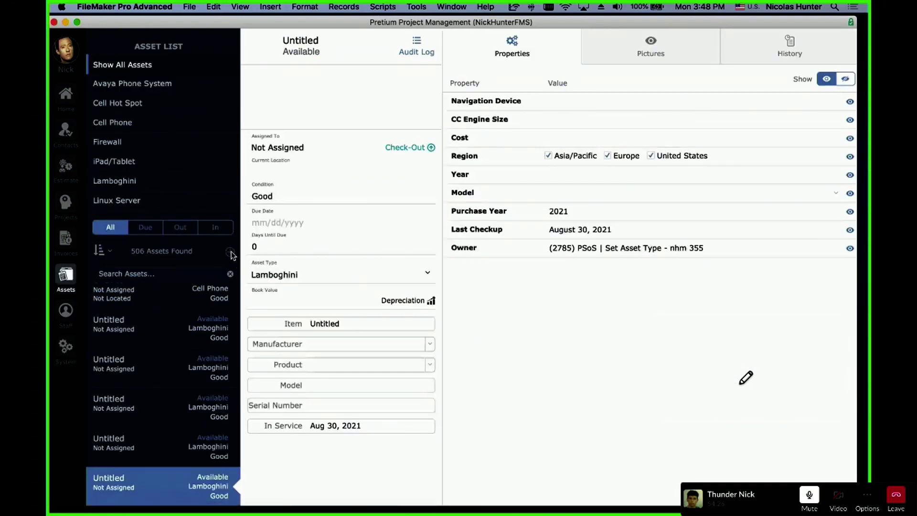
left_click(326, 280)
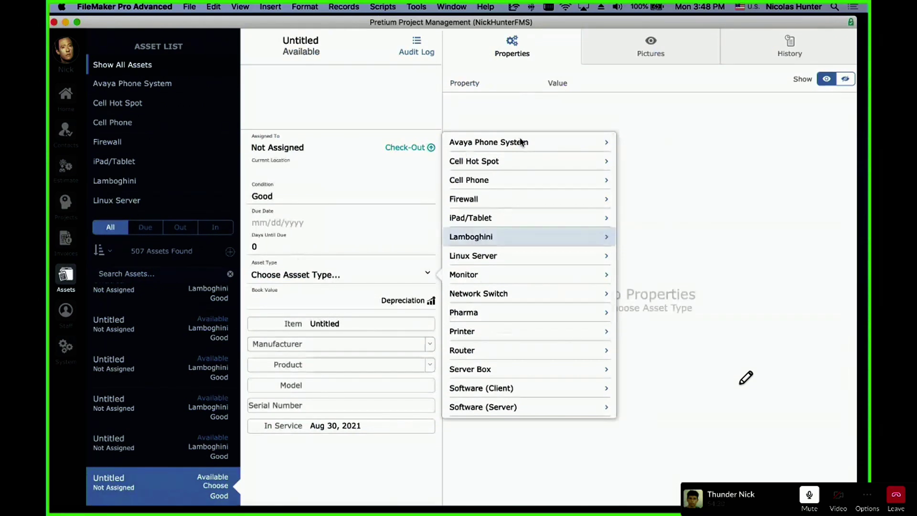
key("Return")
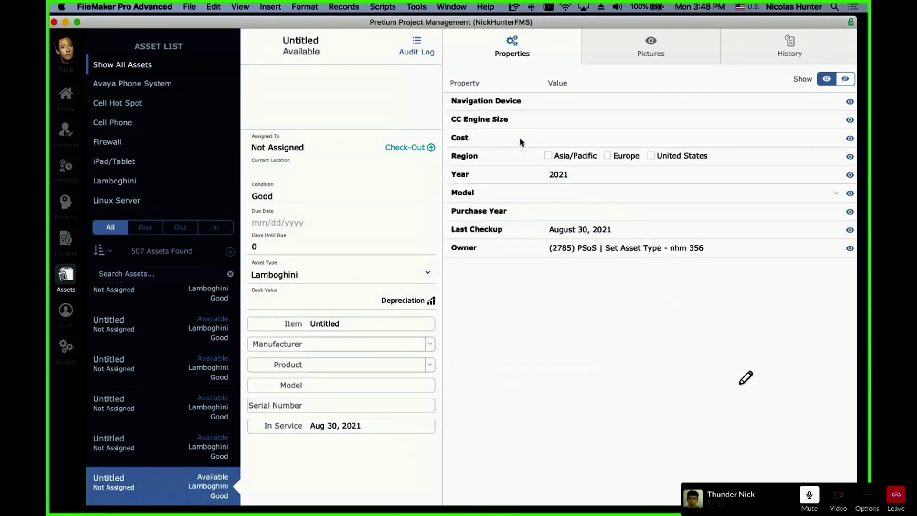
left_click(708, 197)
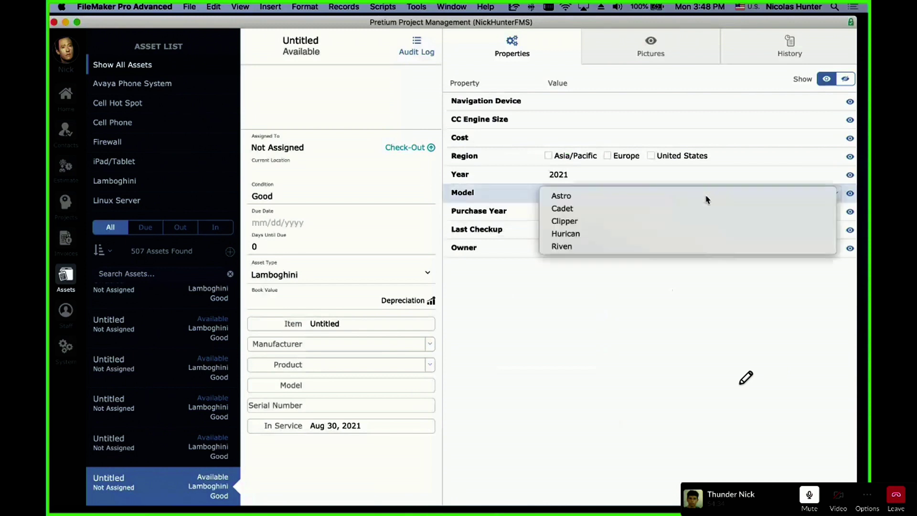
left_click(704, 209)
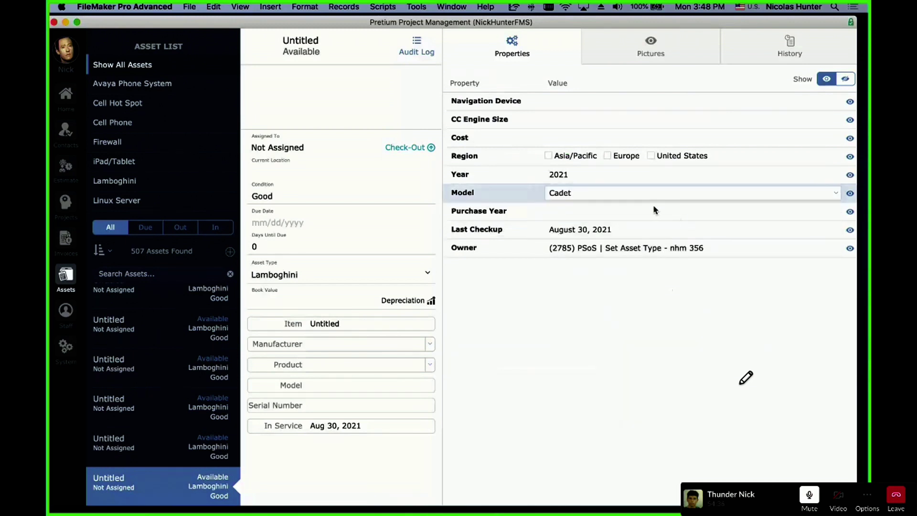
left_click(657, 211)
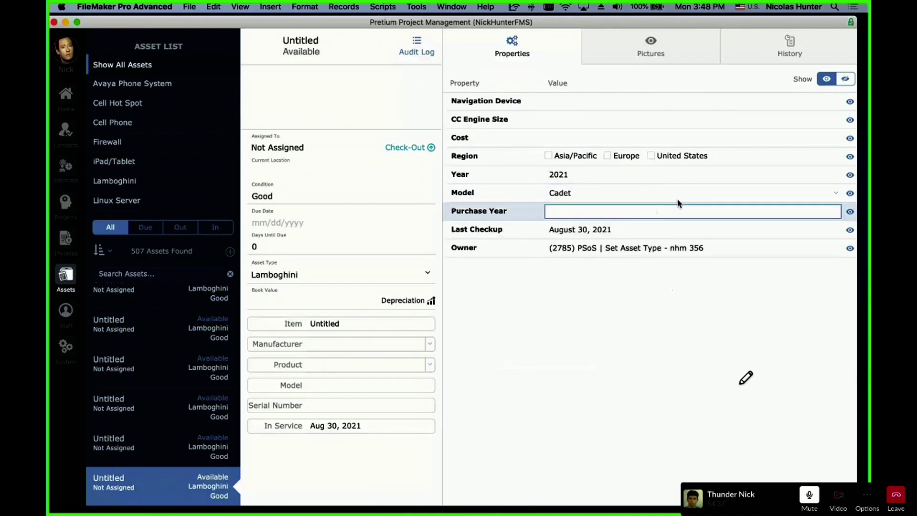
Step: Review the choices offered for the new asset's Year and Model properties
left_click(631, 175)
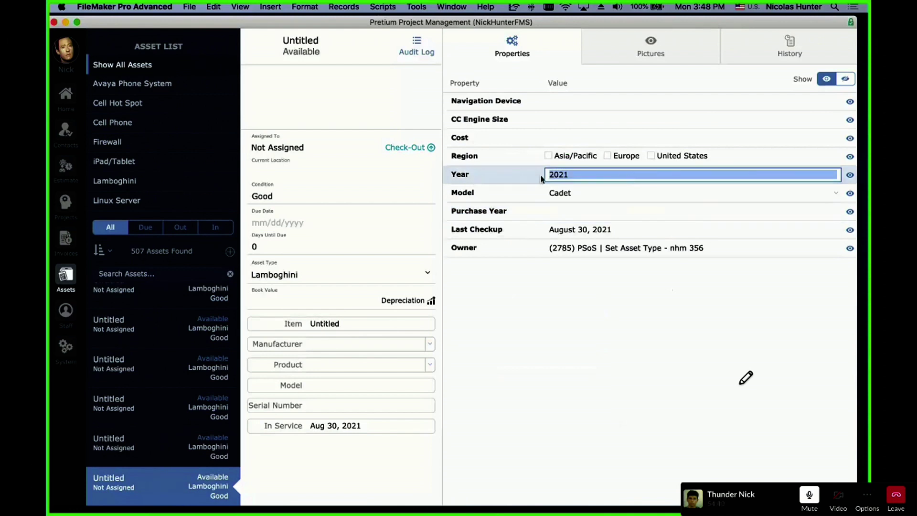
left_click(573, 176)
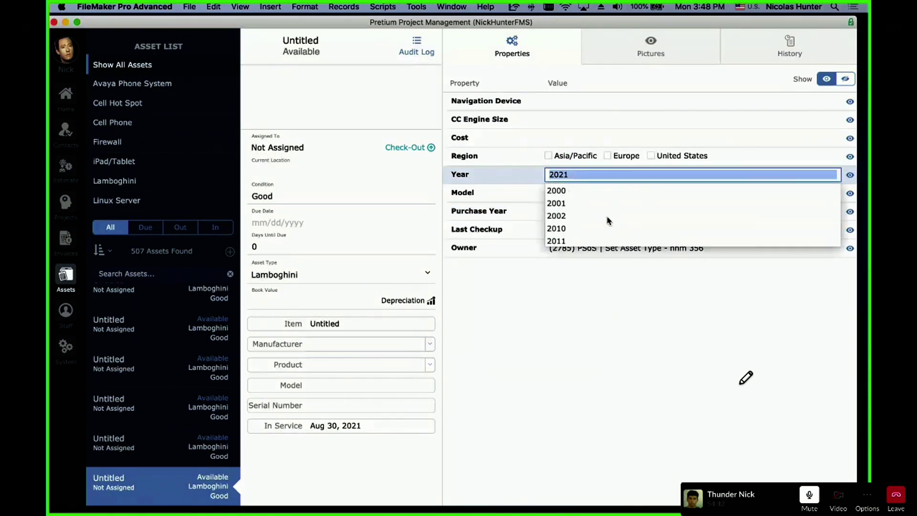
left_click(669, 388)
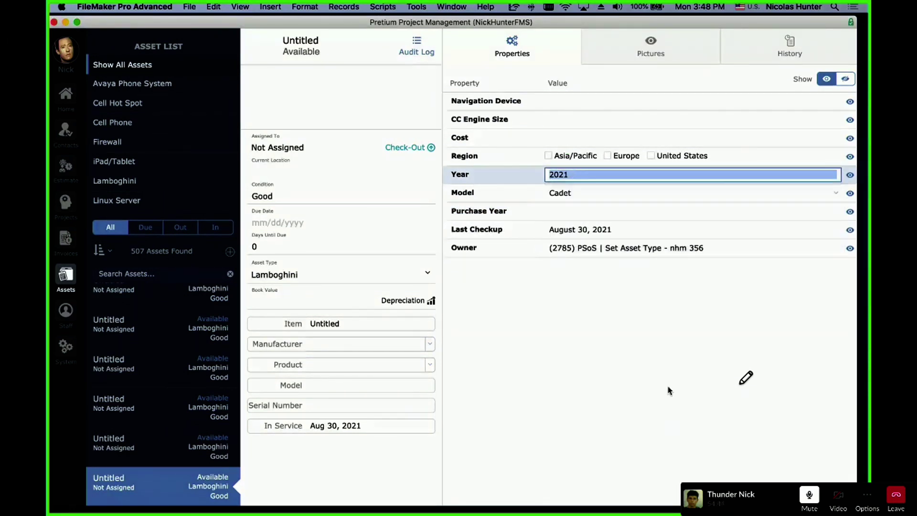
left_click(632, 219)
left_click(638, 201)
left_click(638, 201)
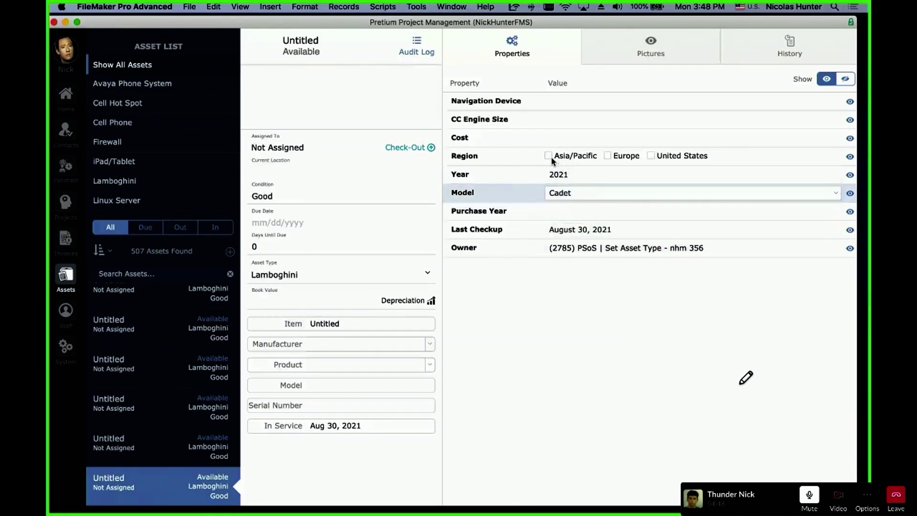
Step: Check Asia/Pacific, Europe and United States as the Region of the new Lamboghini asset
left_click(574, 155)
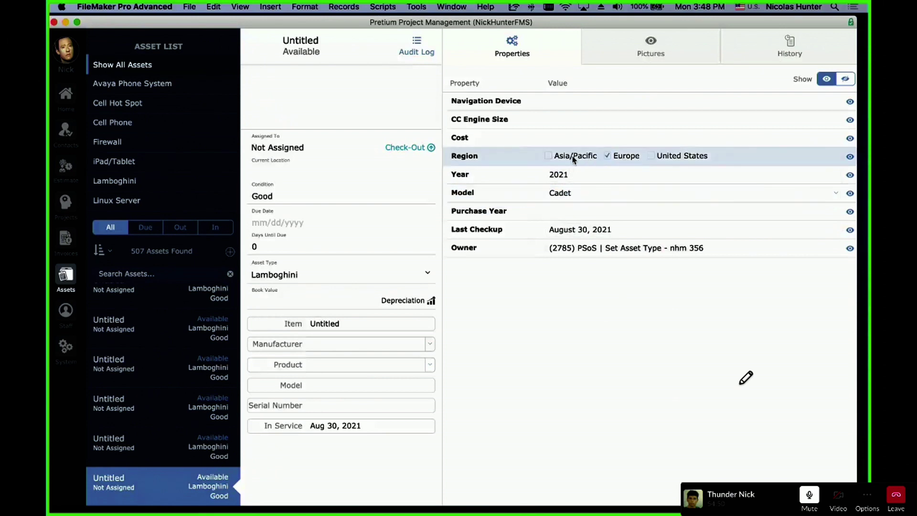
left_click(607, 156)
left_click(651, 156)
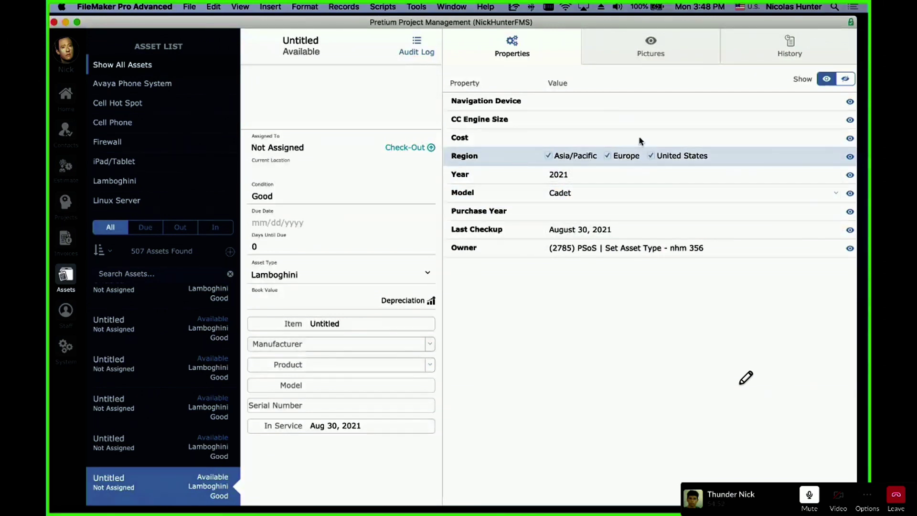
left_click(641, 139)
Step: View the calendar of the Last Checkup property and close it without choosing a date
left_click(608, 230)
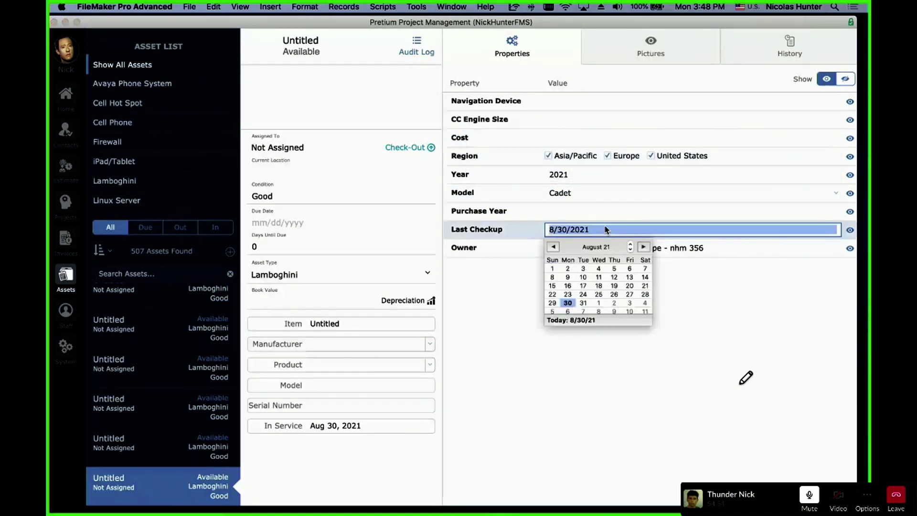
left_click(605, 230)
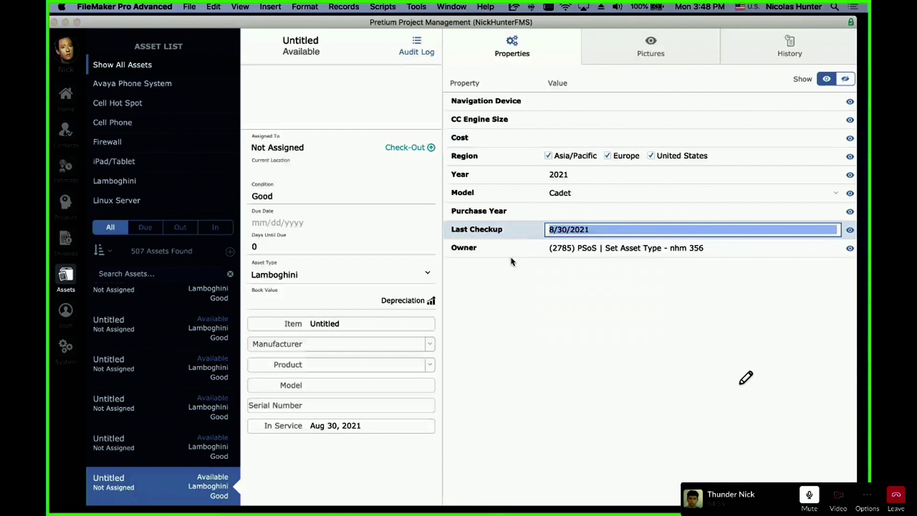
left_click(563, 290)
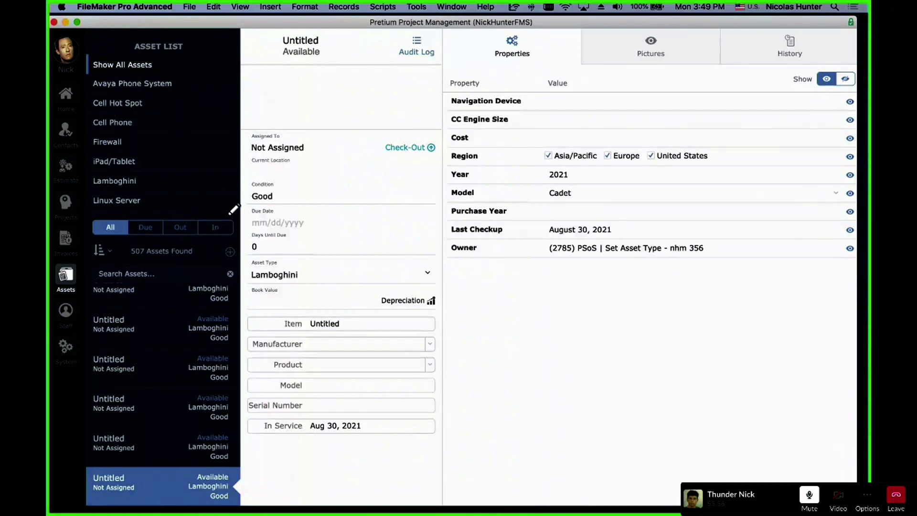
left_click_drag(231, 206, 130, 208)
mouse_move(236, 245)
left_mouse_down()
mouse_move(233, 260)
mouse_move(234, 242)
left_mouse_up()
mouse_move(262, 212)
left_mouse_down()
mouse_move(382, 218)
mouse_move(265, 237)
mouse_move(262, 215)
left_mouse_up()
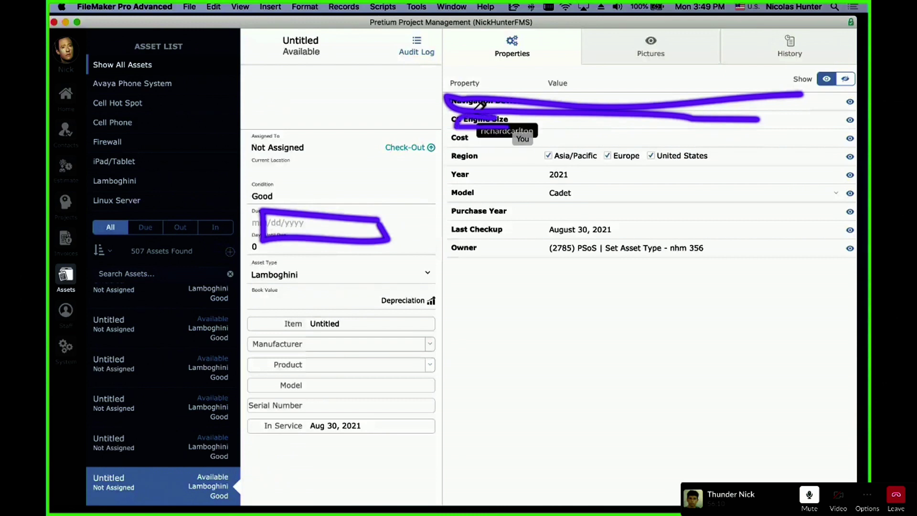
mouse_move(524, 137)
left_mouse_down()
mouse_move(454, 136)
mouse_move(497, 153)
mouse_move(456, 160)
mouse_move(473, 260)
left_mouse_up()
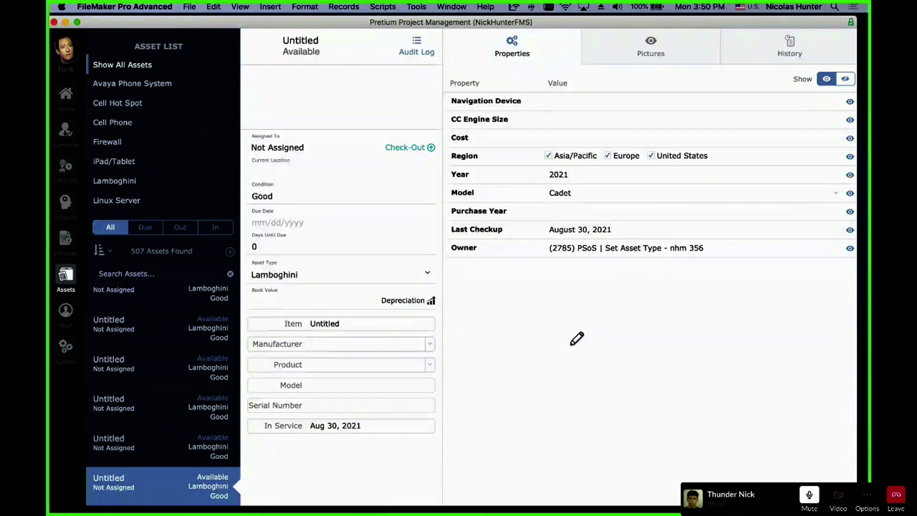
Step: Open the management window for the database file's value lists
left_click(189, 6)
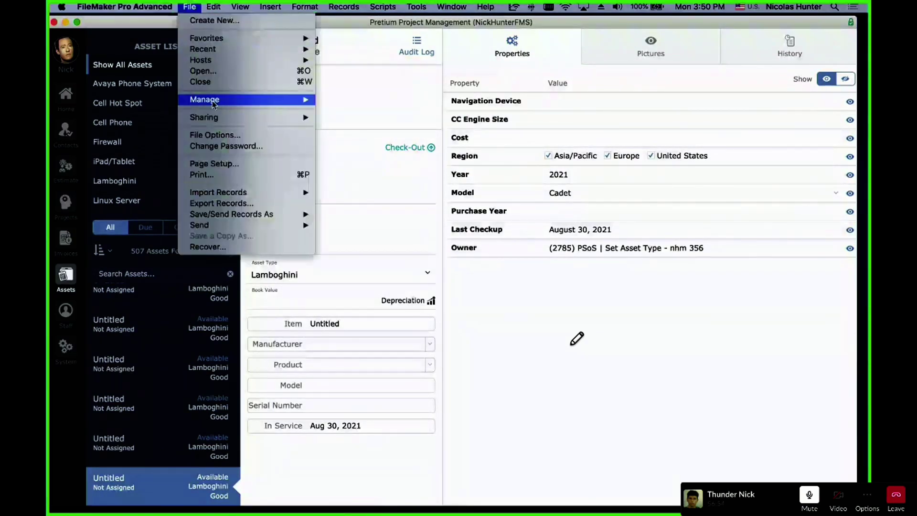
mouse_move(207, 100)
left_click(362, 116)
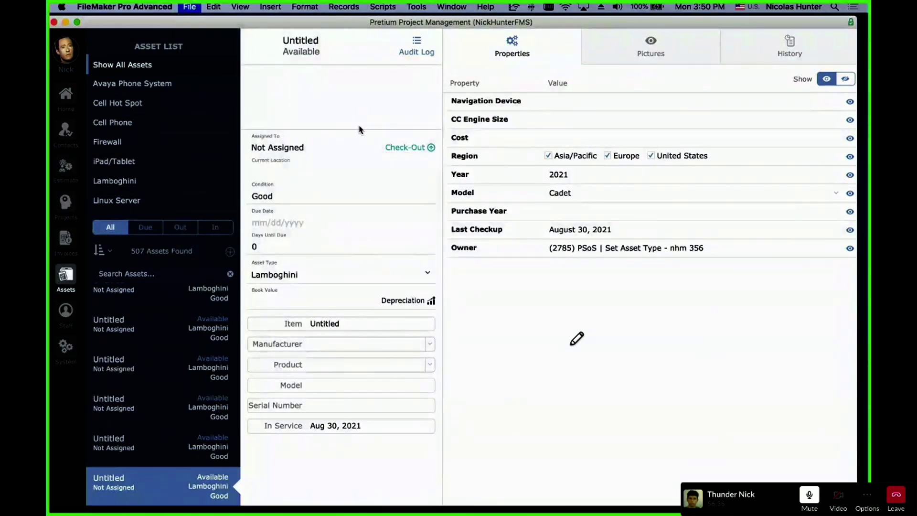
key("Escape")
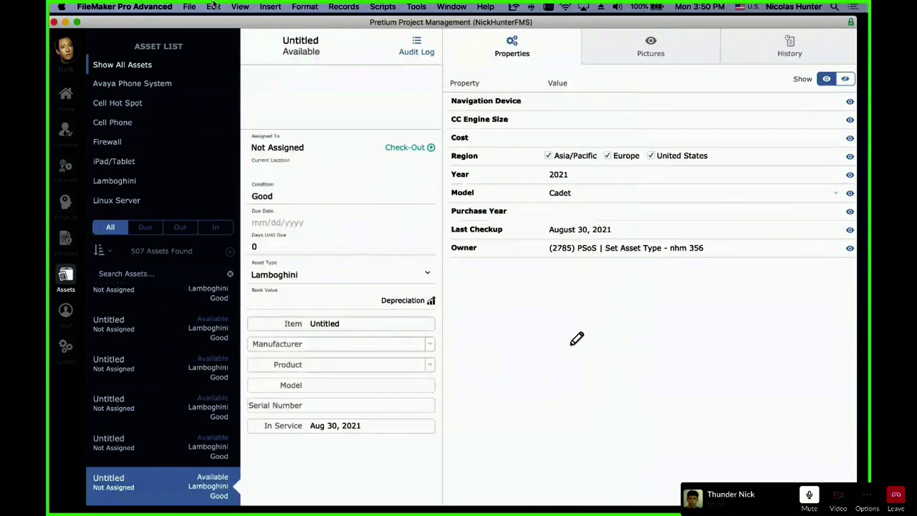
left_click(189, 6)
mouse_move(206, 99)
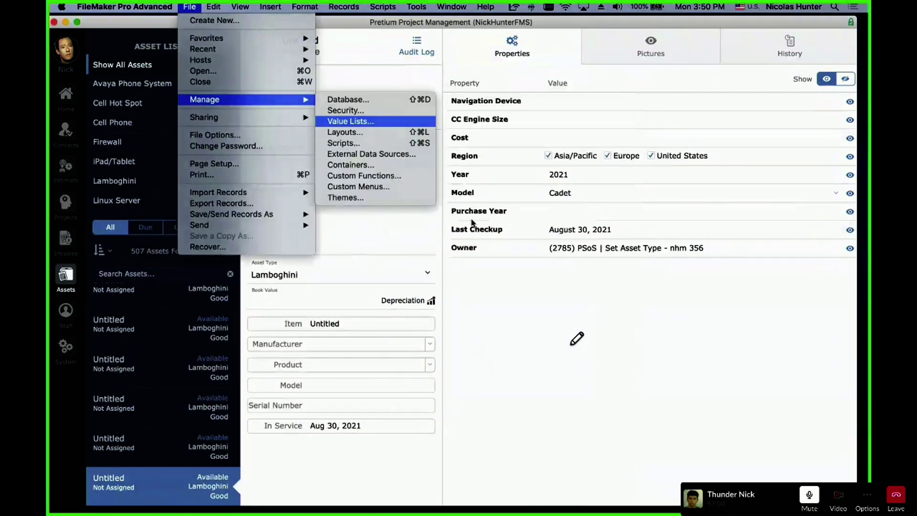
left_click(332, 120)
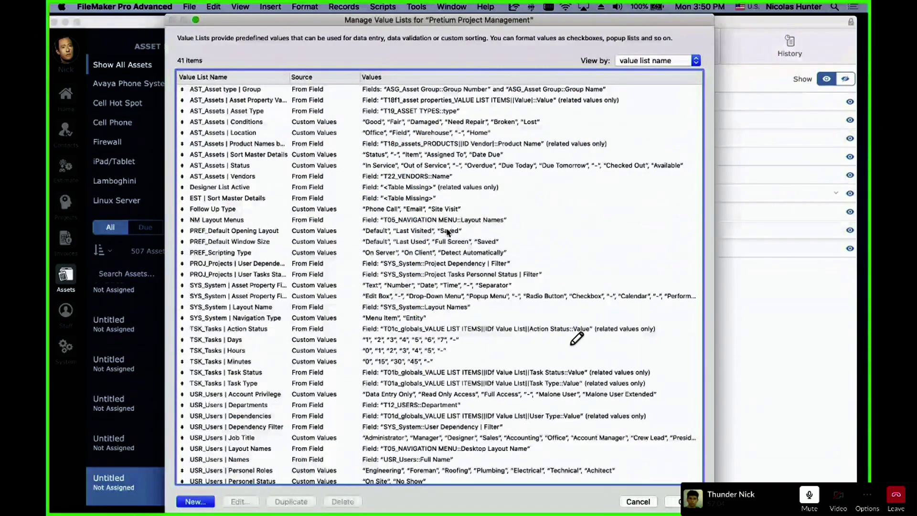
Step: Examine the source field and related-values setting of the AST_Assets | Asset Property Value list, and cancel without changes
double_click(310, 101)
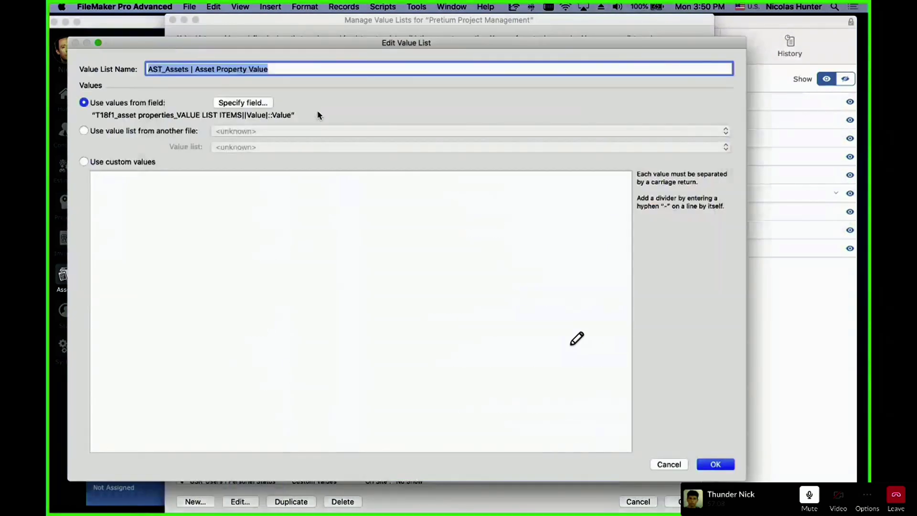
left_click(242, 101)
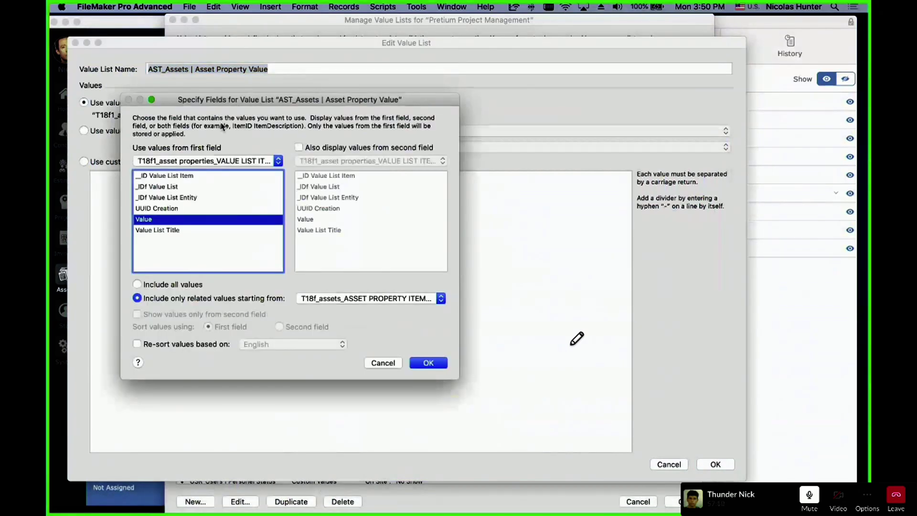
key("Escape")
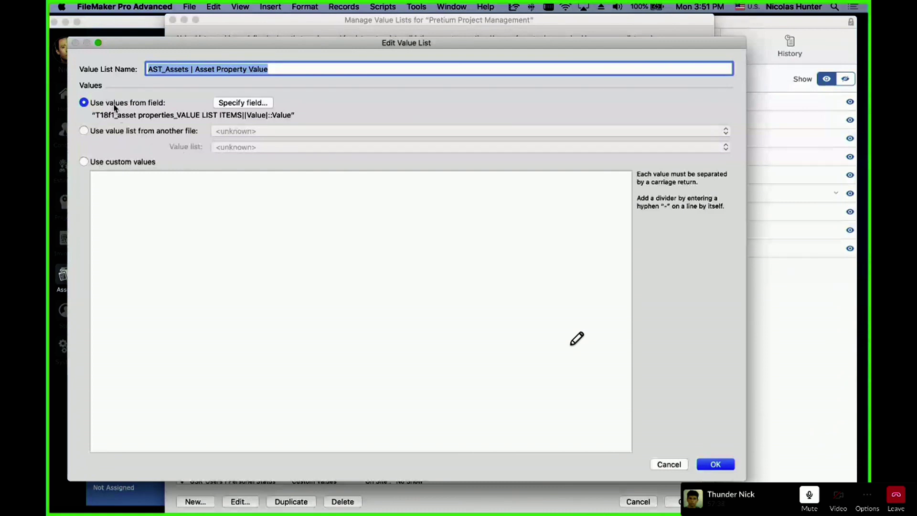
left_click(268, 102)
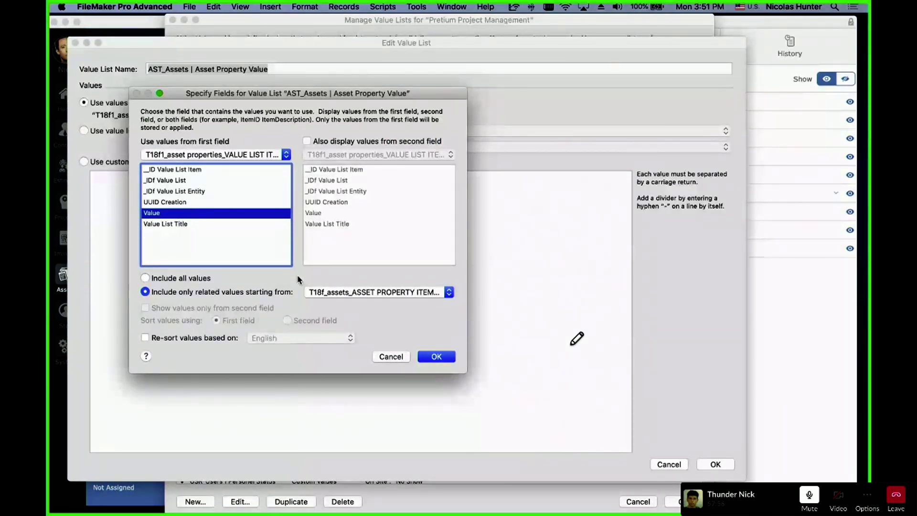
left_click(402, 357)
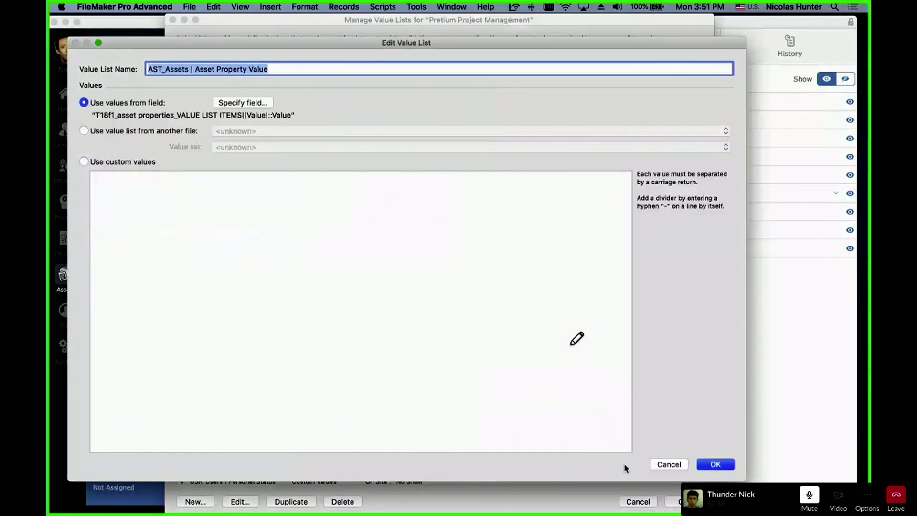
left_click(657, 464)
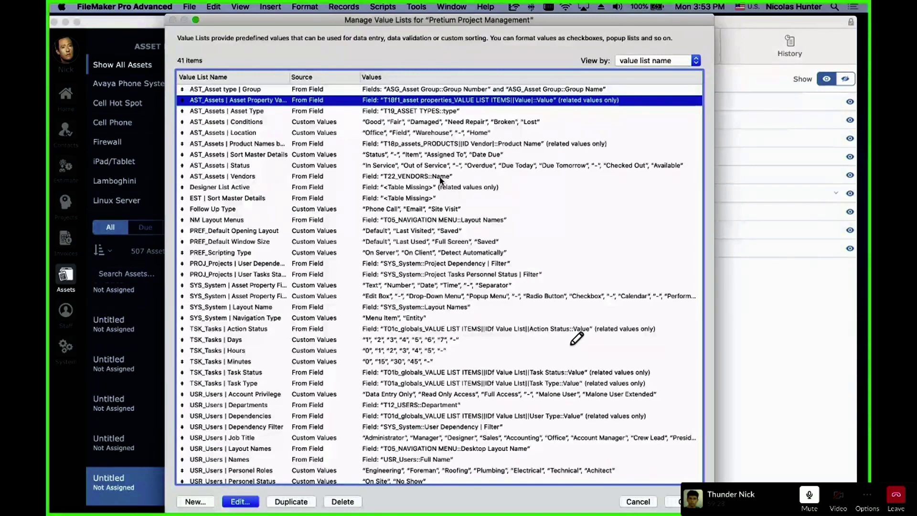
Step: Check the definition of the AST_Assets | Asset Property Value list once more and leave value list management without changes
double_click(440, 101)
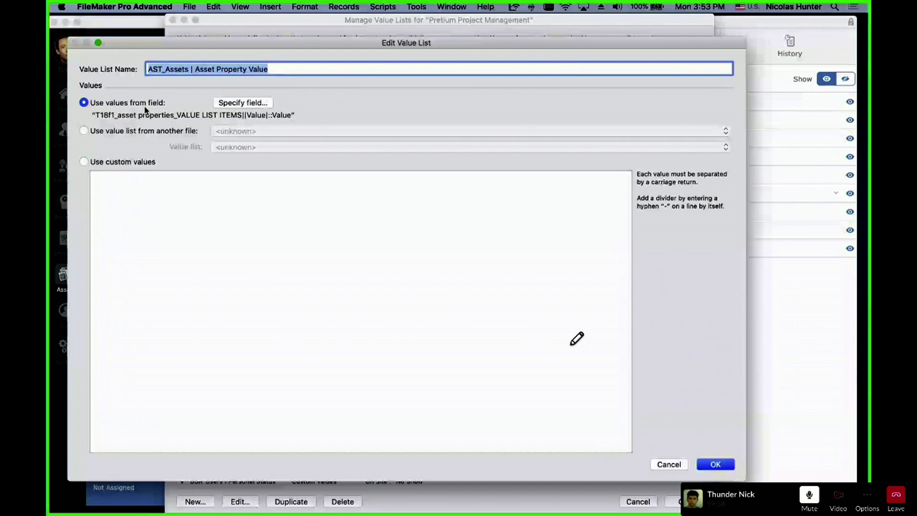
key("Escape")
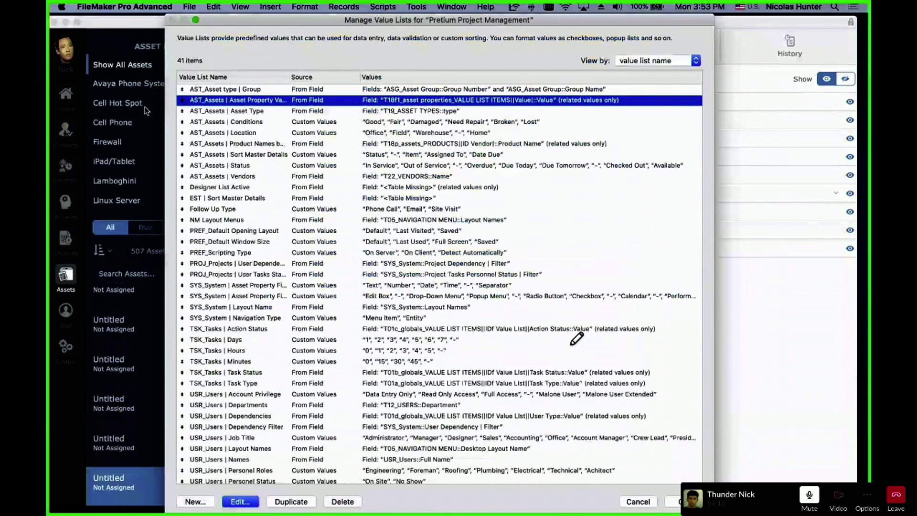
key("Escape")
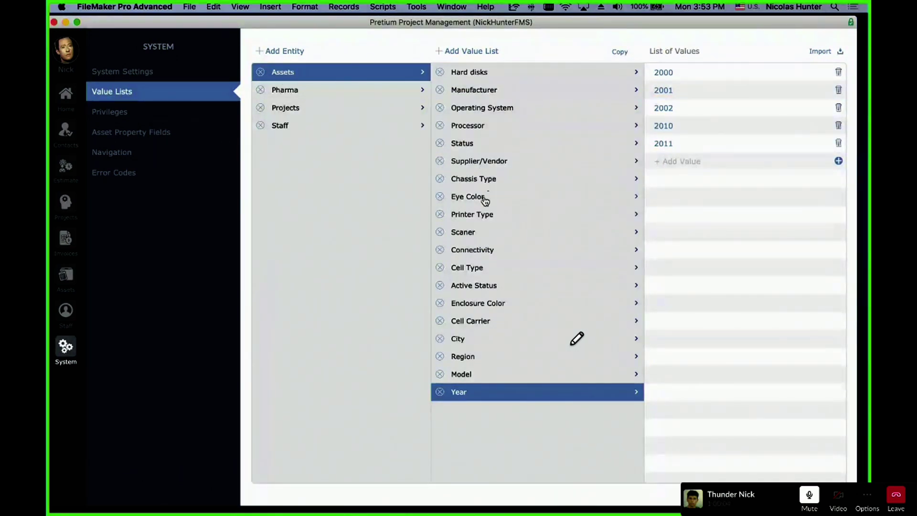
Step: Compare the Lamboghini asset property fields, especially the Owner field label, with the value lists of the Assets entity
scroll(534, 190, "right", 1)
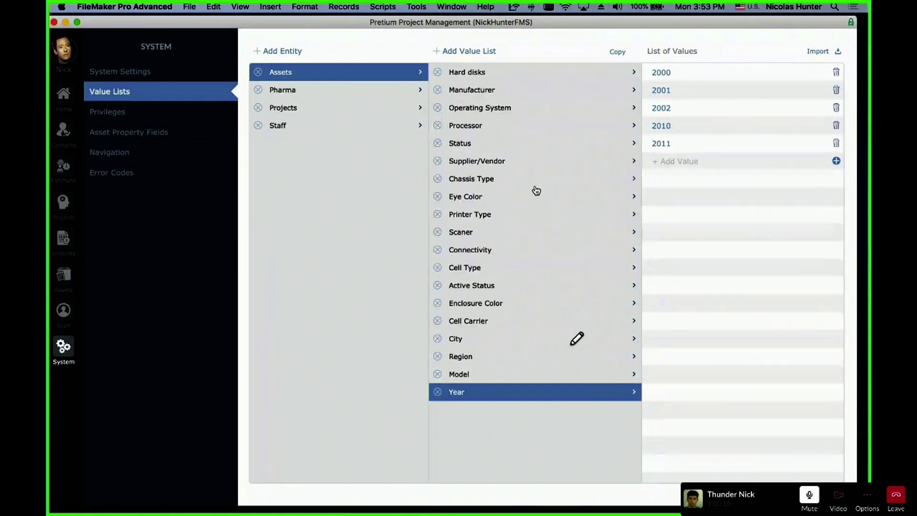
left_click(173, 138)
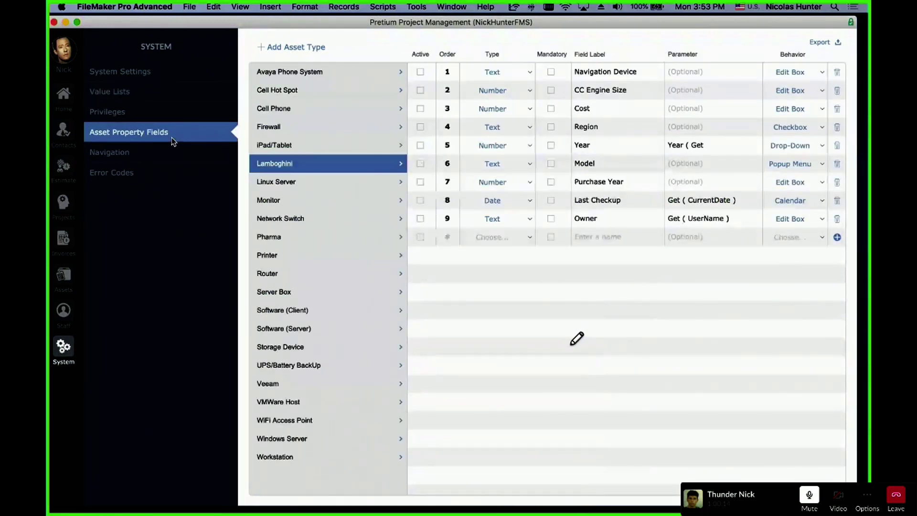
left_click(612, 225)
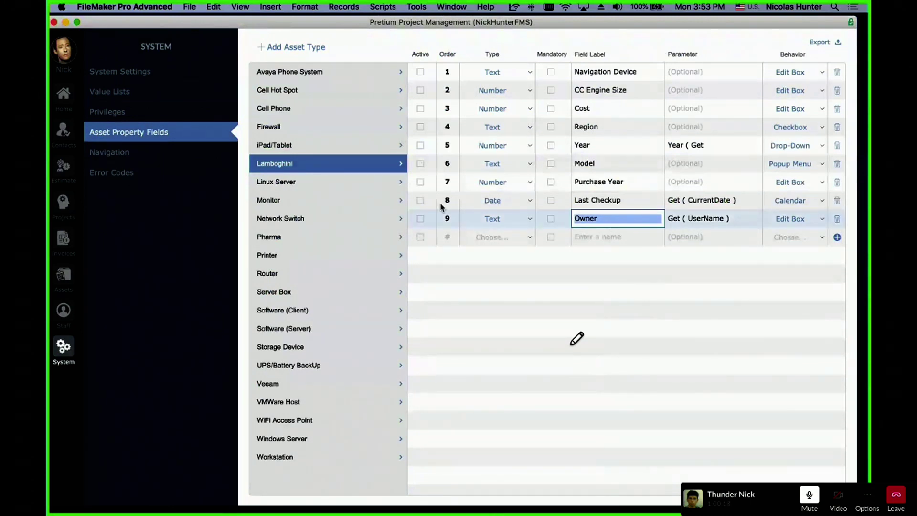
left_click(110, 95)
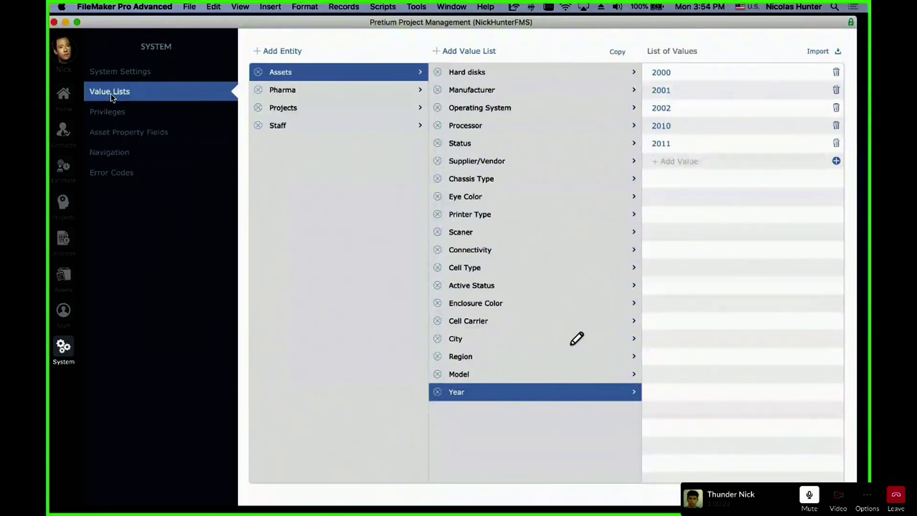
left_click(142, 130)
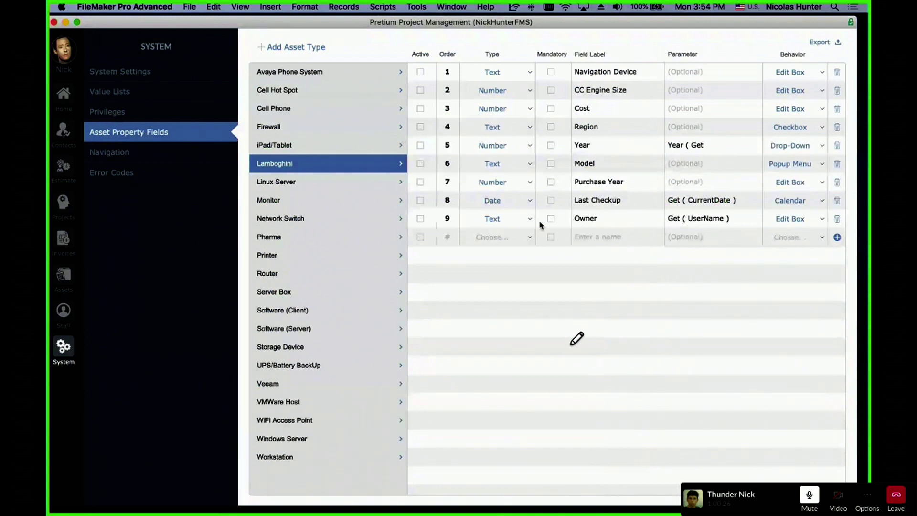
left_click(600, 219)
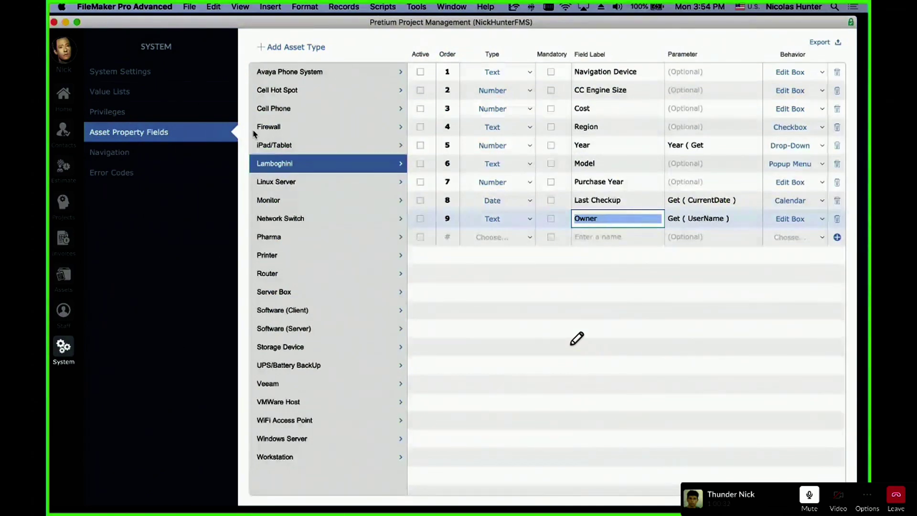
Step: Add a value list named Owner to the Assets entity
left_click(120, 92)
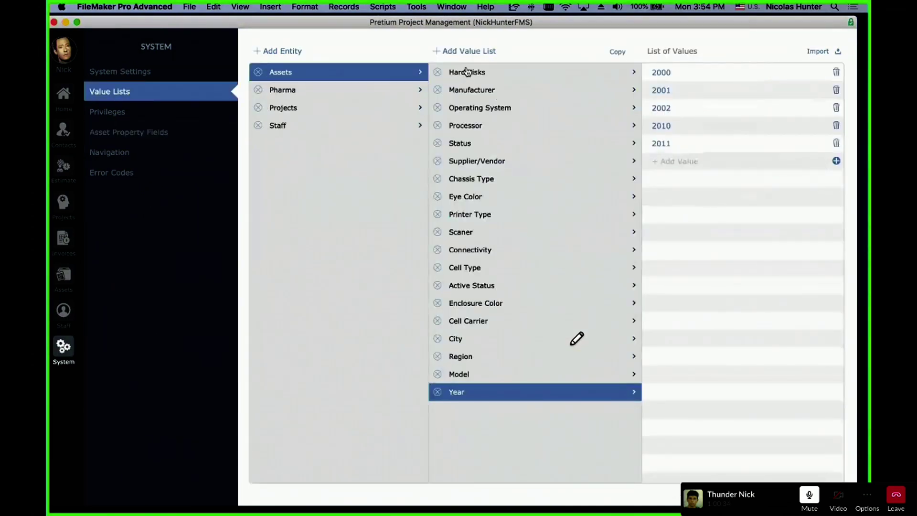
left_click(470, 50)
type("Owner")
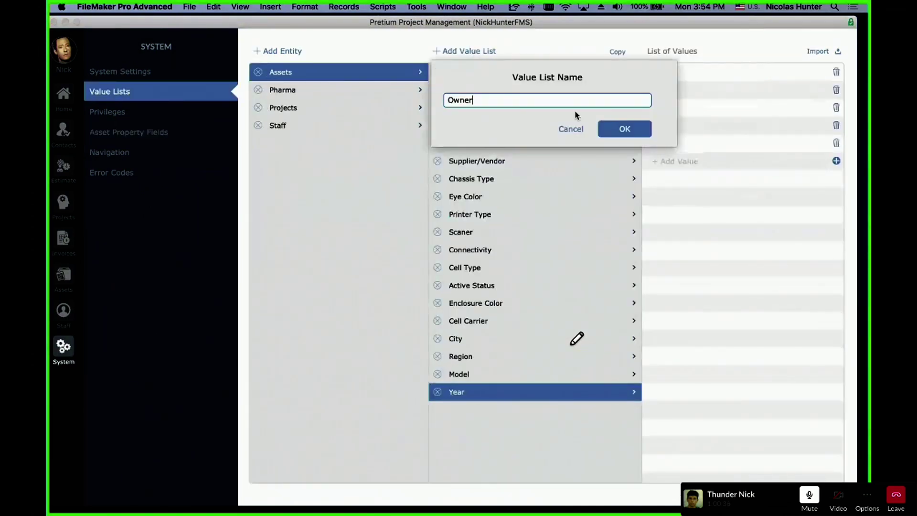
left_click(639, 129)
Step: Fill the Owner value list with four owners' first names, each as a separate value
left_click(685, 73)
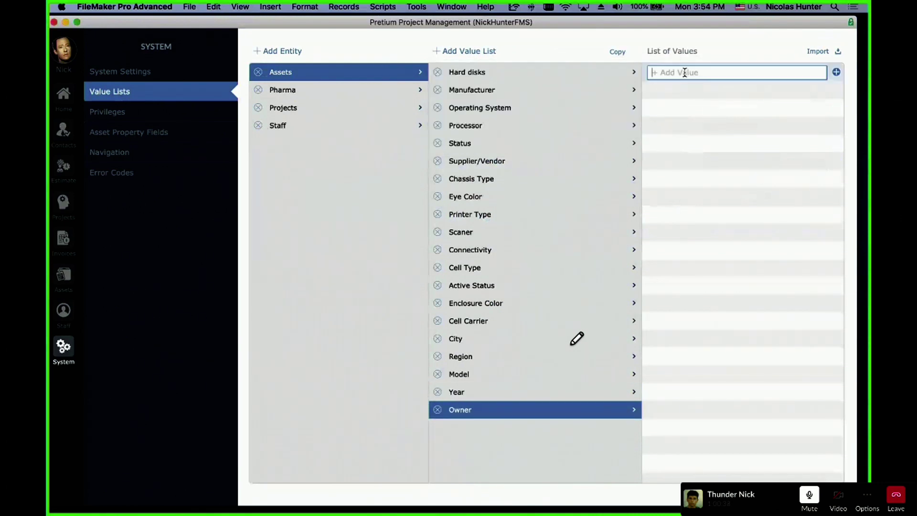
type("Rick")
key("Return")
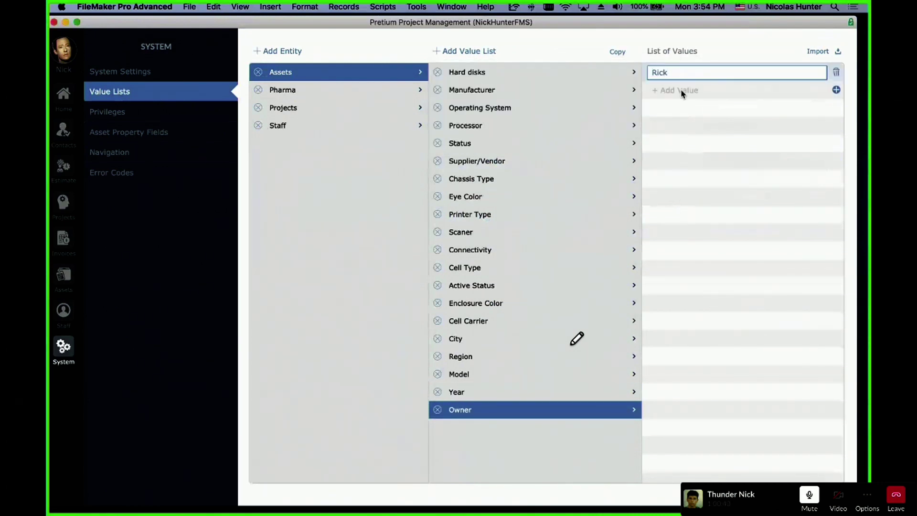
left_click(682, 91)
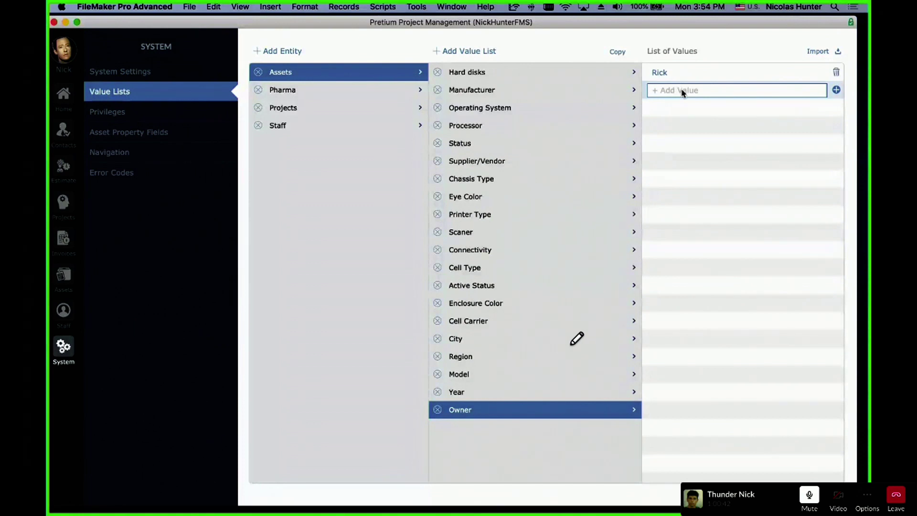
type("Nick")
key("Return")
left_click(688, 108)
type("Myle")
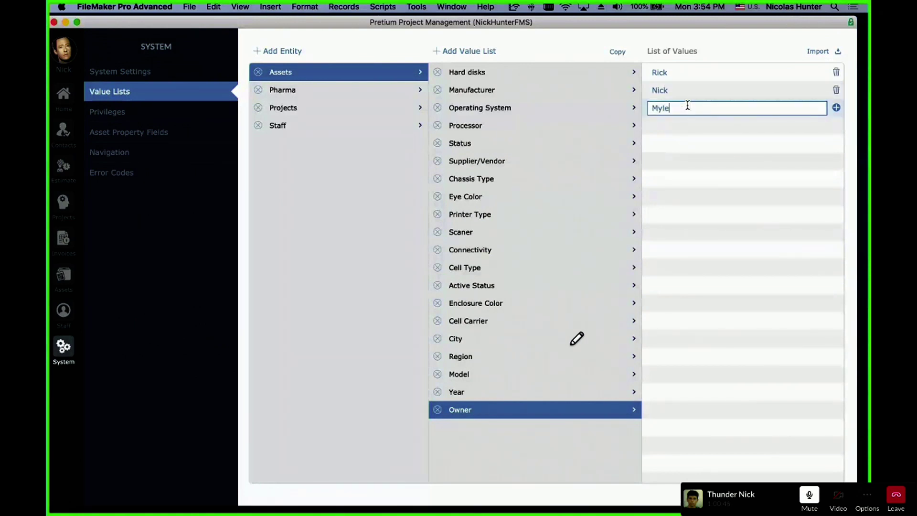
type("s")
key("Return")
left_click(690, 125)
type("Kri")
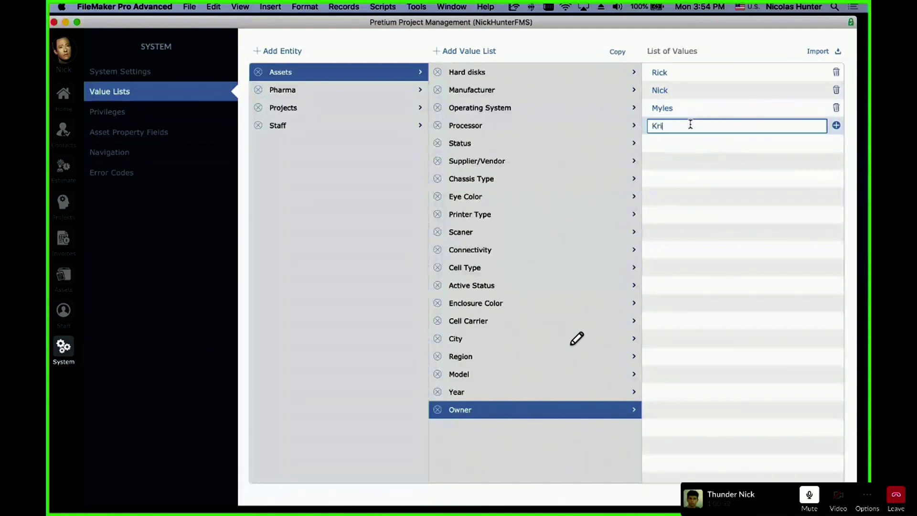
type("stian")
key("Return")
left_click(689, 143)
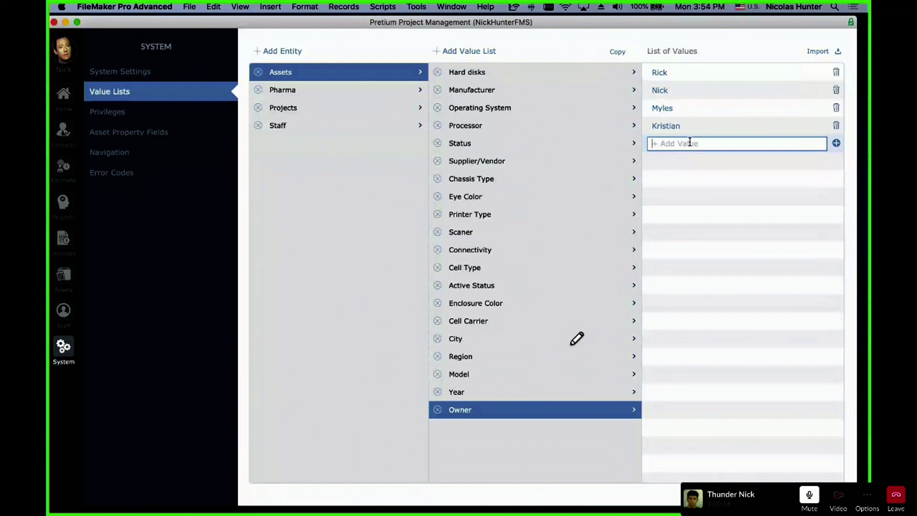
left_click(691, 193)
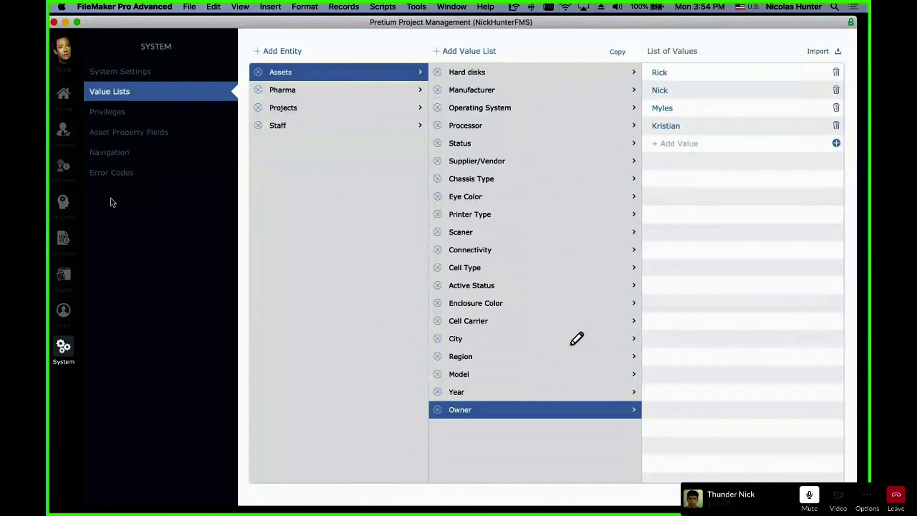
Step: Create another new asset and set its asset type to Lamboghini
left_click(62, 276)
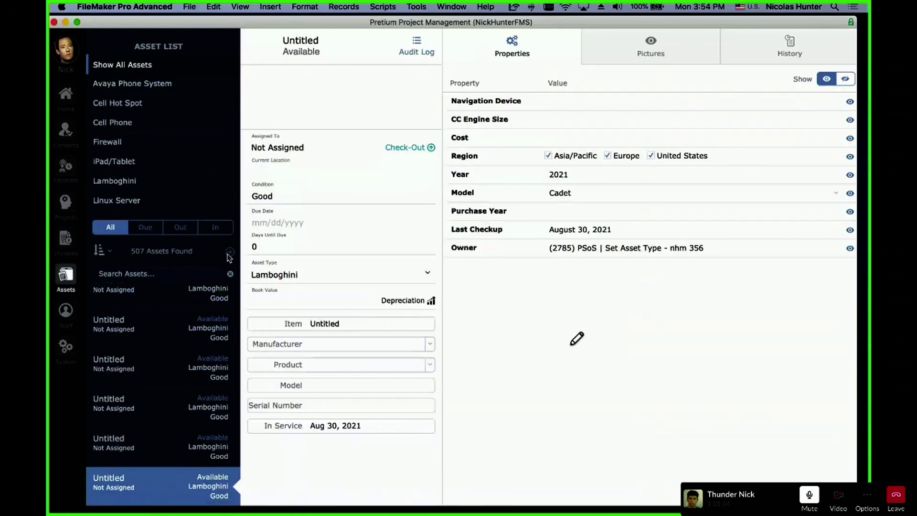
left_click(228, 254)
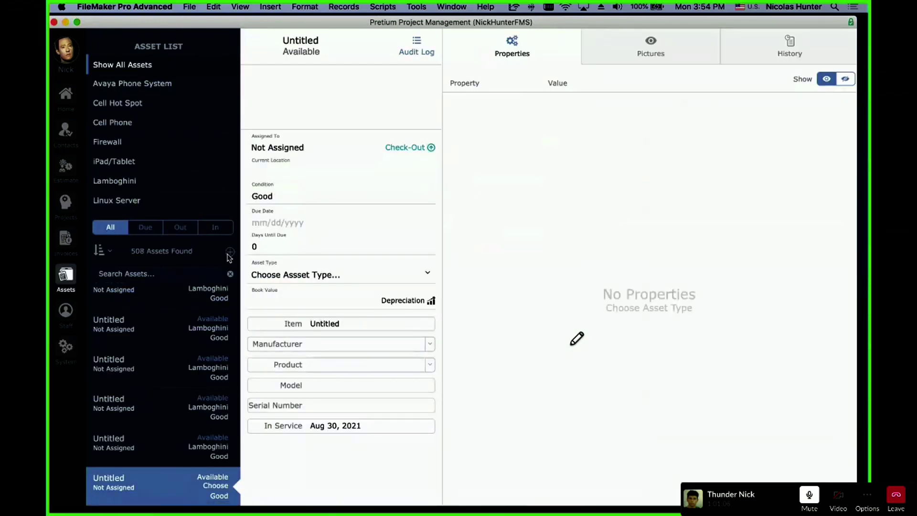
left_click(318, 276)
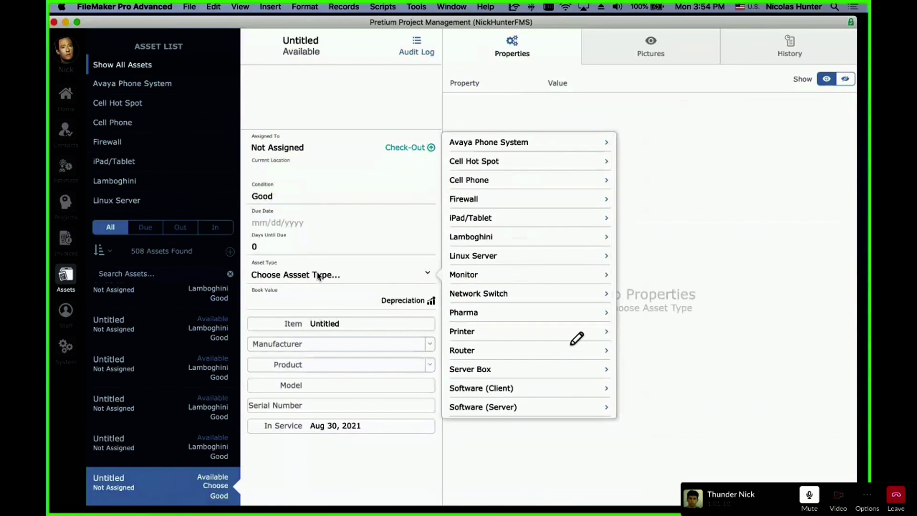
left_click(490, 239)
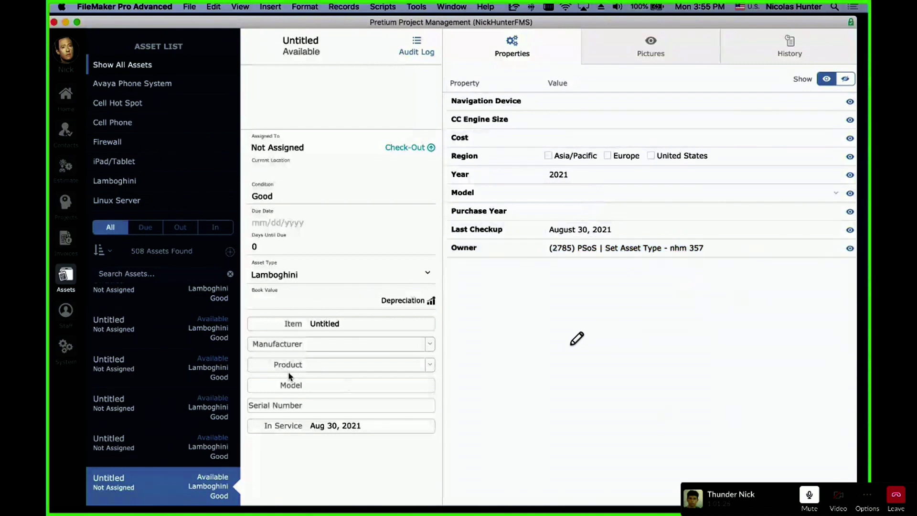
Step: Set the behavior of the Owner field to Drop-Down Menu in the Lamboghini asset property fields
left_click(69, 348)
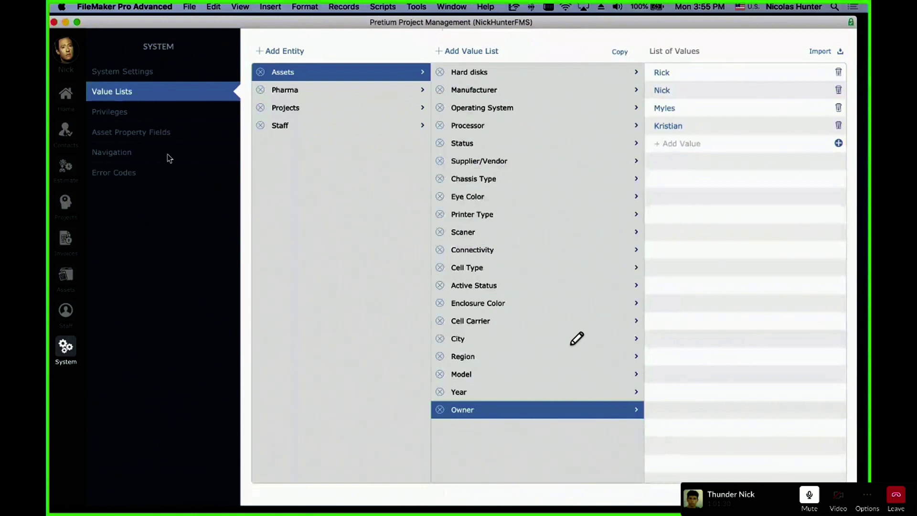
left_click(192, 139)
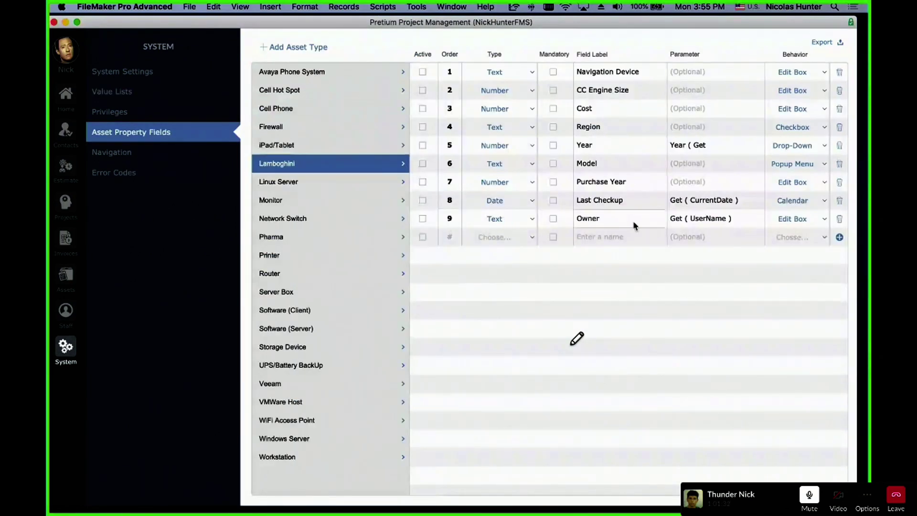
left_click(801, 220)
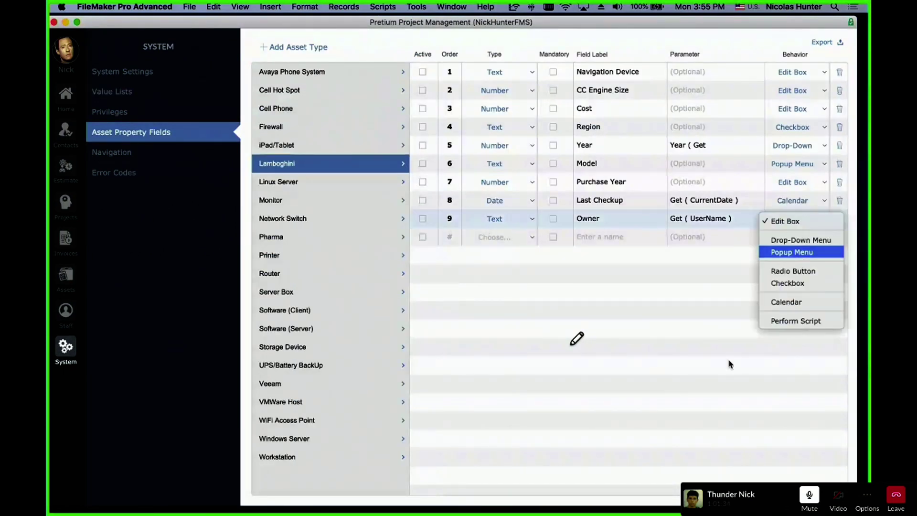
left_click(802, 252)
left_click(802, 221)
left_click(800, 209)
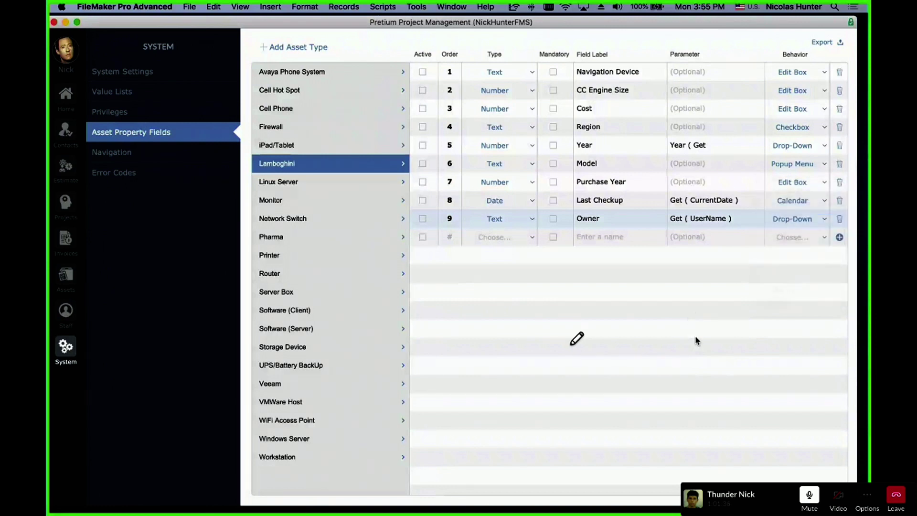
Step: Create a further new asset with the asset type Lamboghini to test the changed Owner behavior
left_click(66, 275)
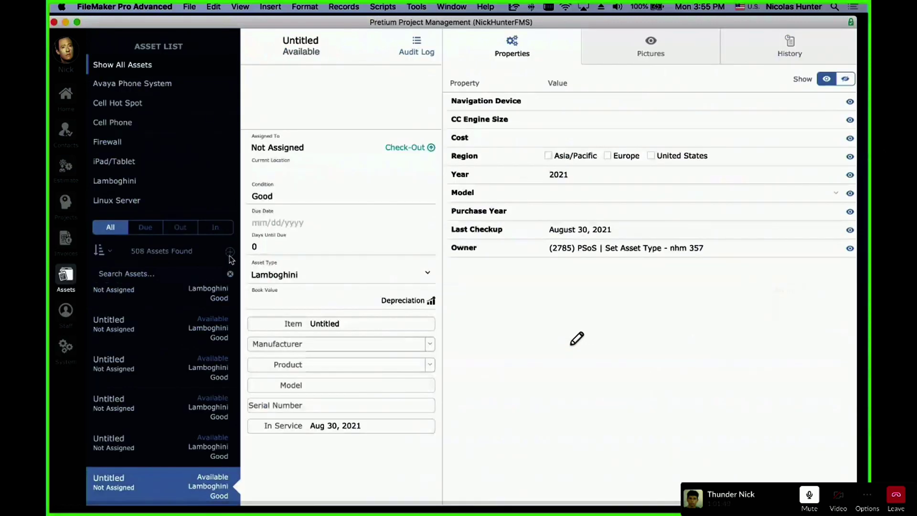
left_click(229, 255)
left_click(348, 273)
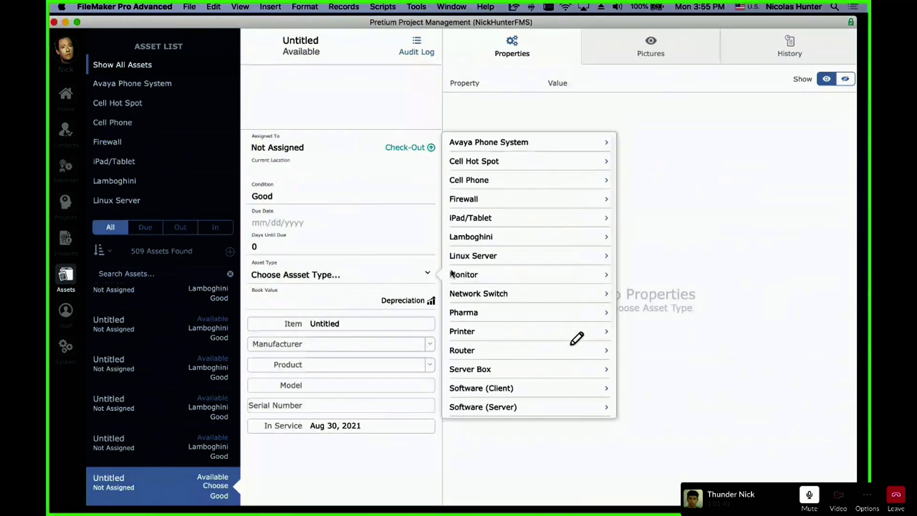
left_click(503, 241)
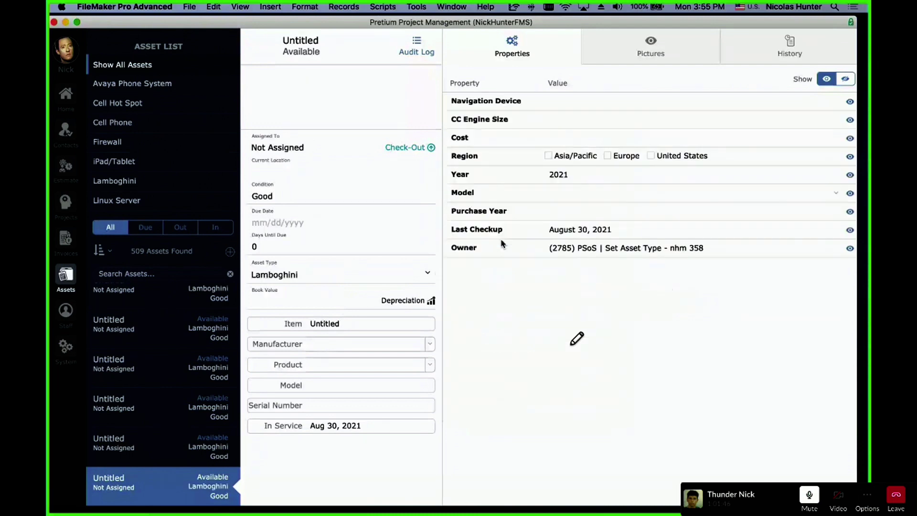
Step: Fill the new asset's Owner property with one of the owners' first names from its value list
left_click(600, 249)
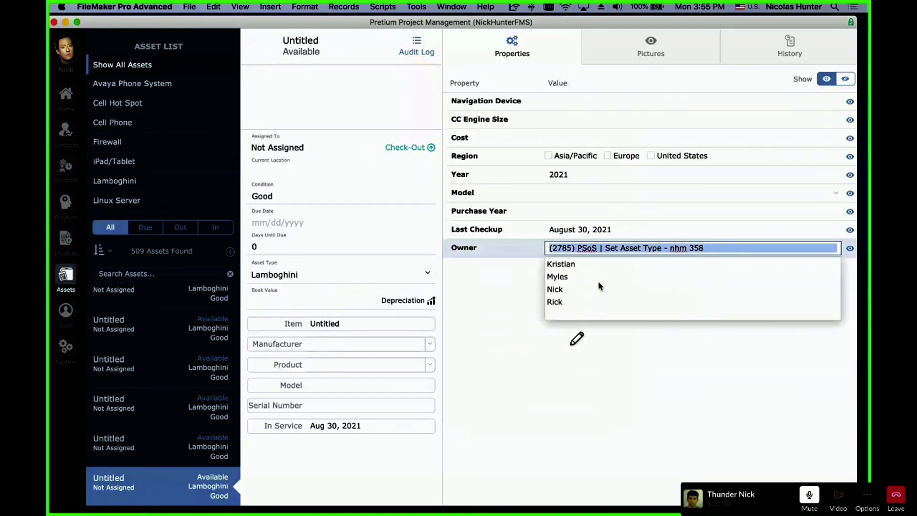
type("K")
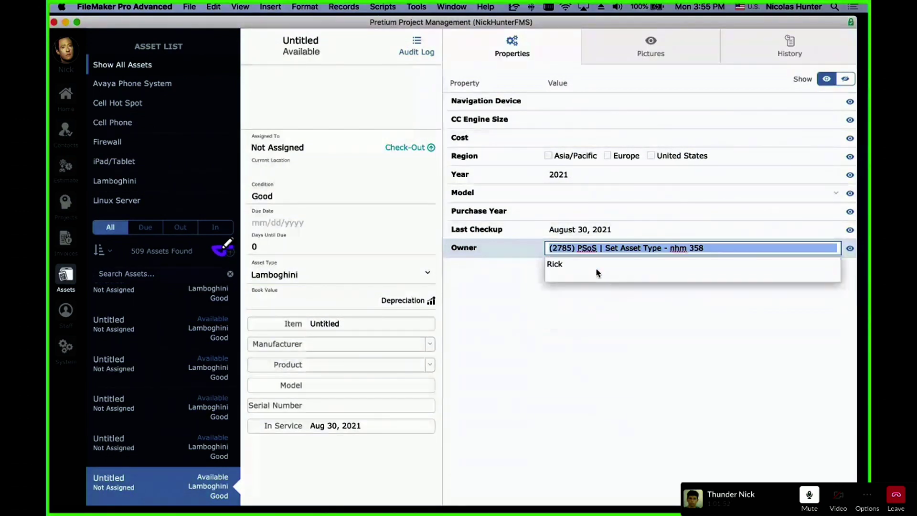
key("Tab")
left_click(595, 273)
left_click(594, 247)
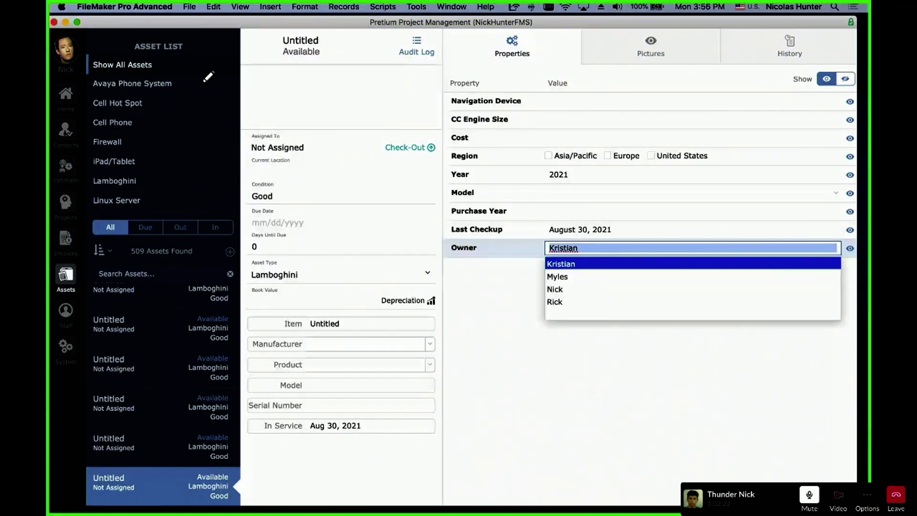
key("super+Tab")
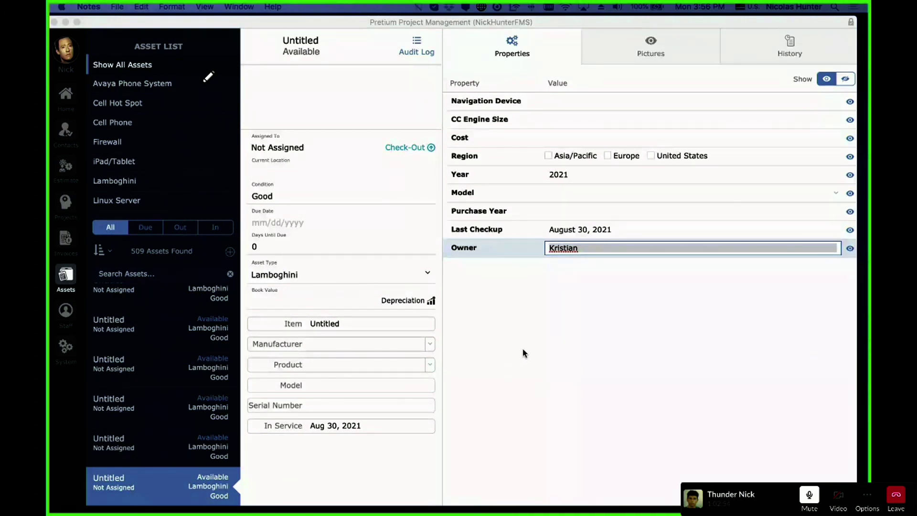
left_click(511, 276)
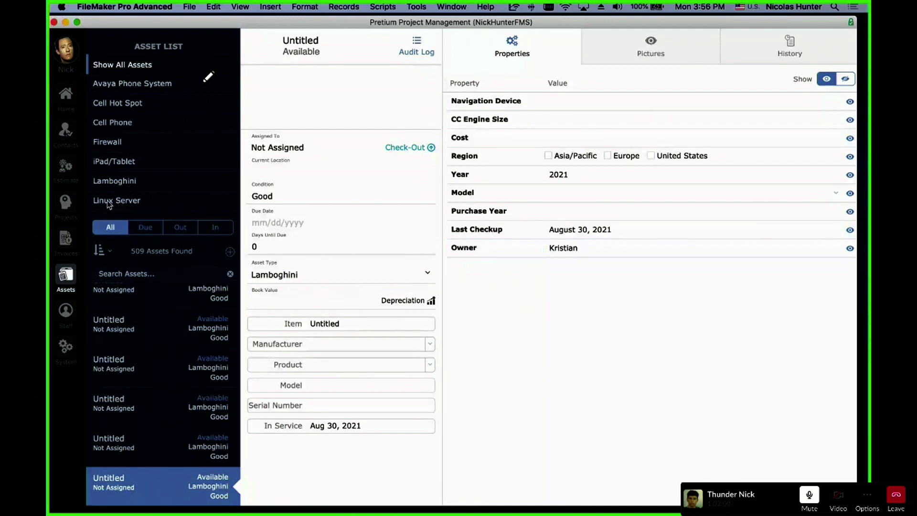
Step: Add a property field labelled Hours to the Lamboghini asset type and set its type to Time
left_click(65, 345)
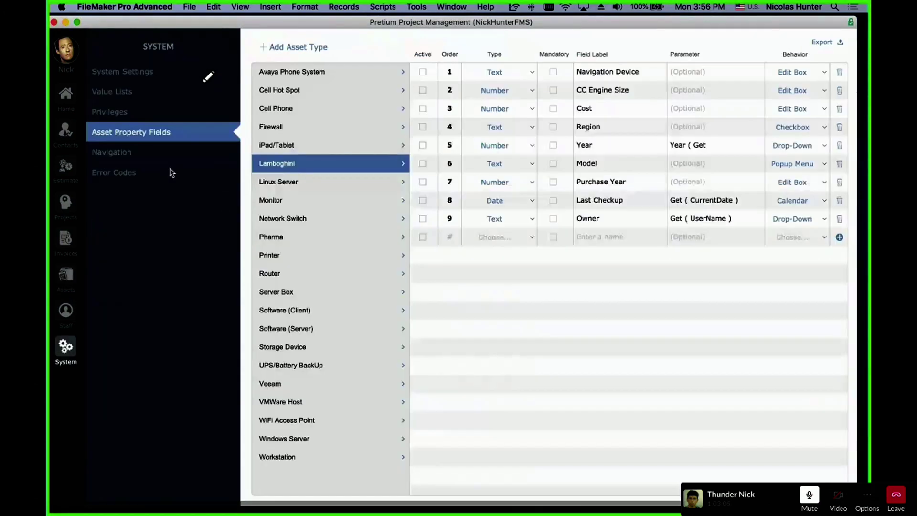
left_click(494, 238)
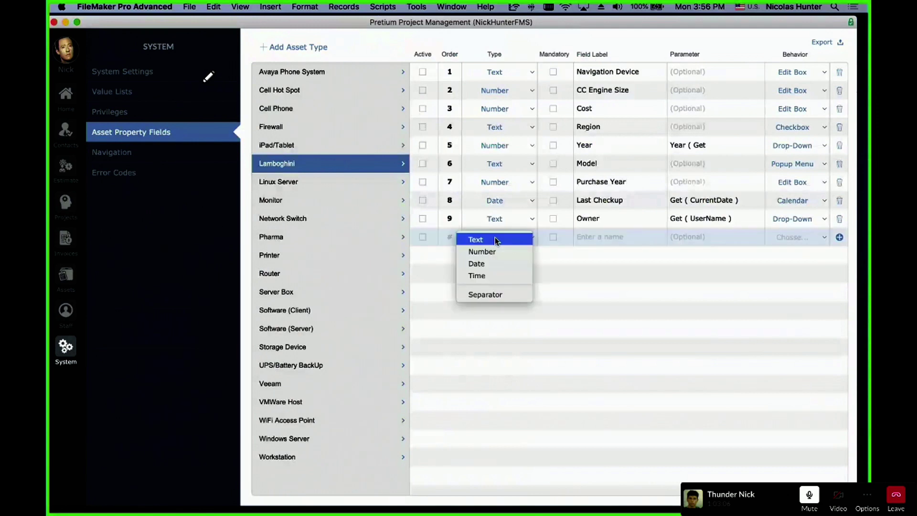
left_click(476, 240)
left_click(608, 238)
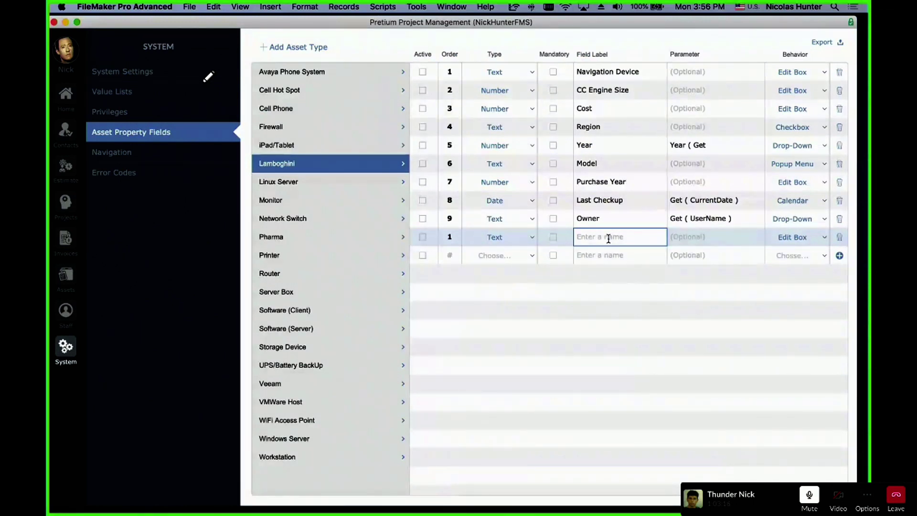
type("Hours")
left_click(501, 237)
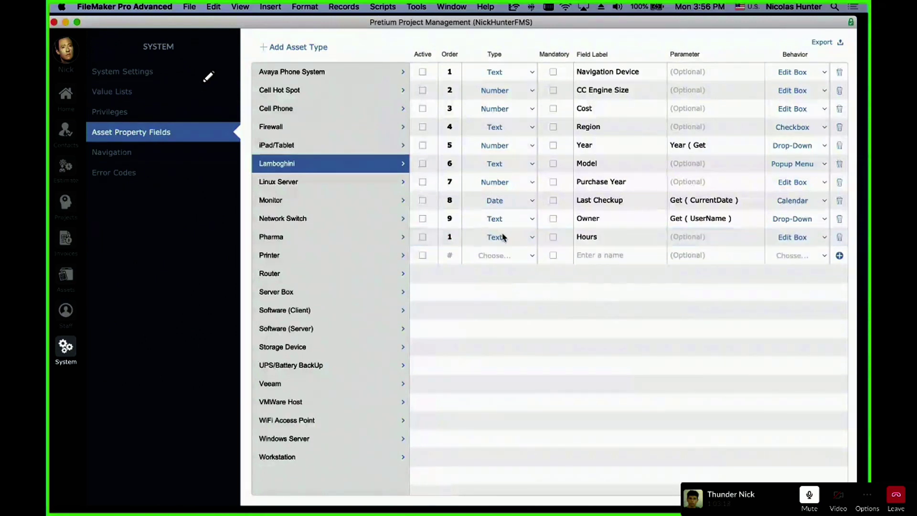
left_click(504, 252)
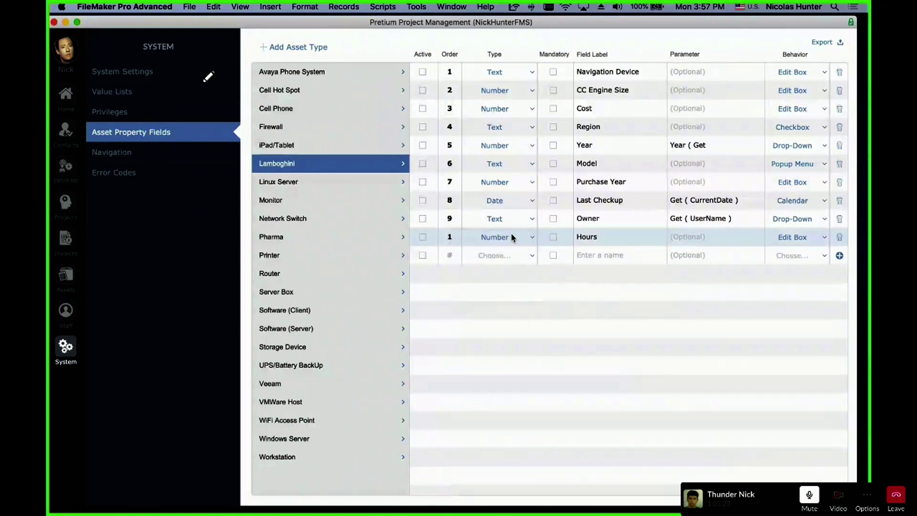
left_click(511, 236)
key("Return")
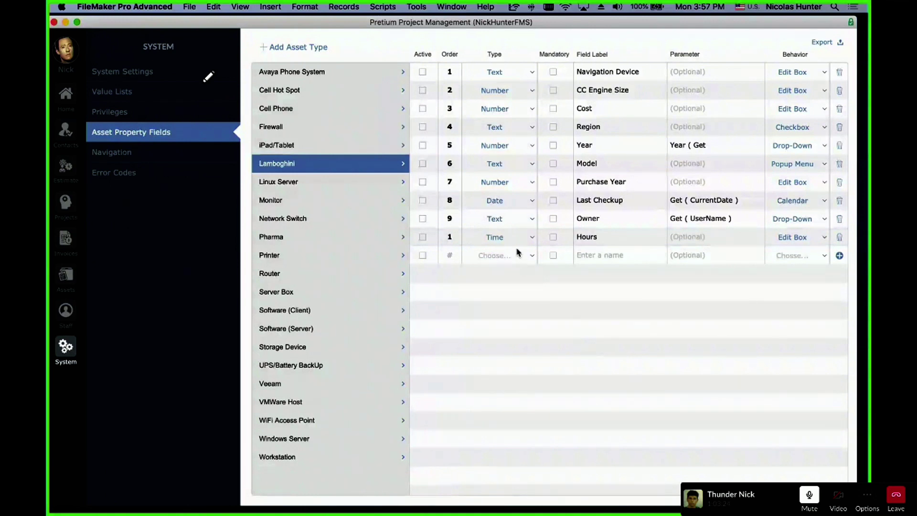
Step: Give the Hours field the default parameter "0:00" and set its order to 10
left_click(690, 237)
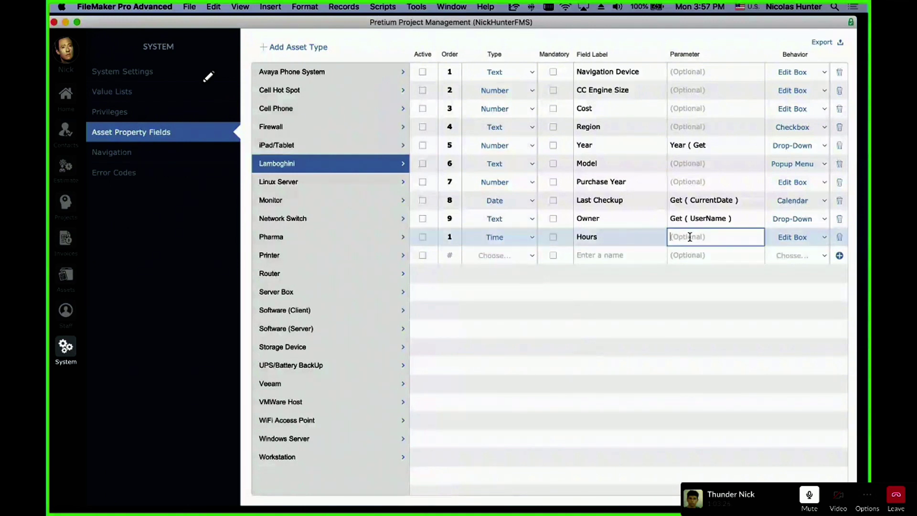
type("\"0:00\"")
left_click(714, 340)
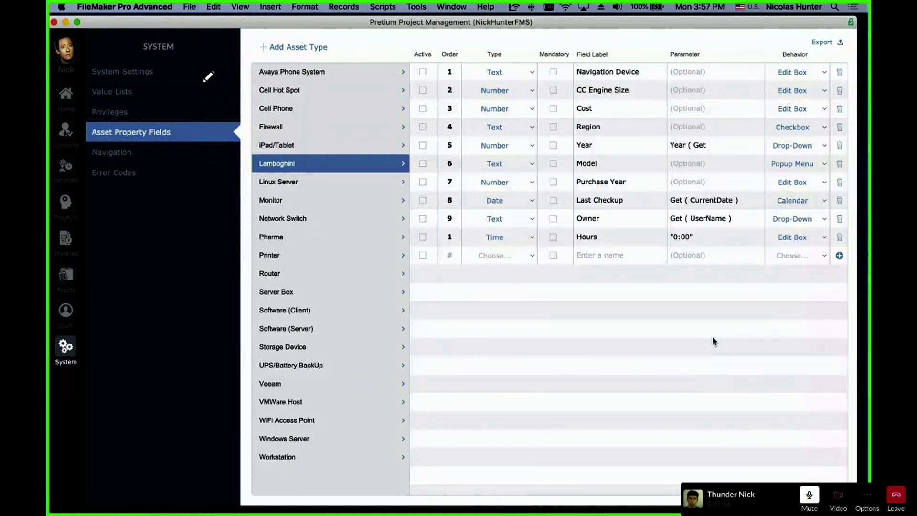
left_click(696, 234)
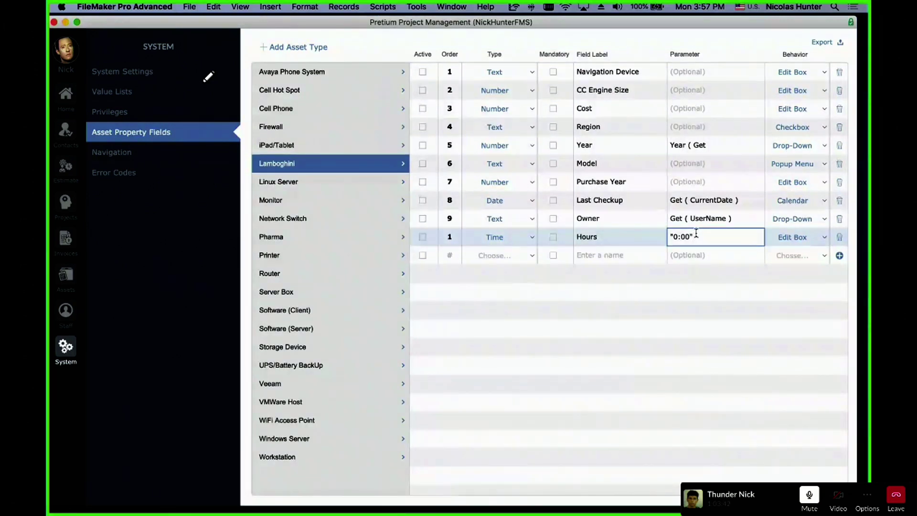
left_click(681, 303)
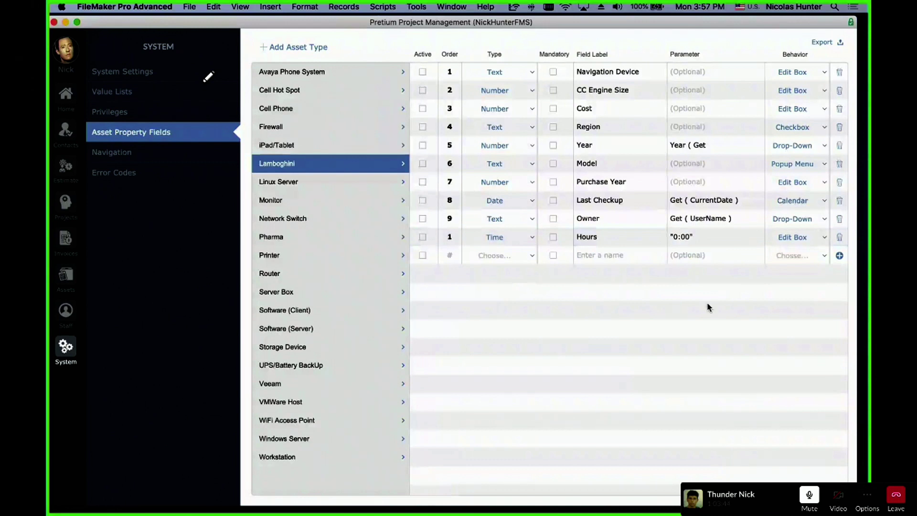
left_click(693, 236)
key("super+a")
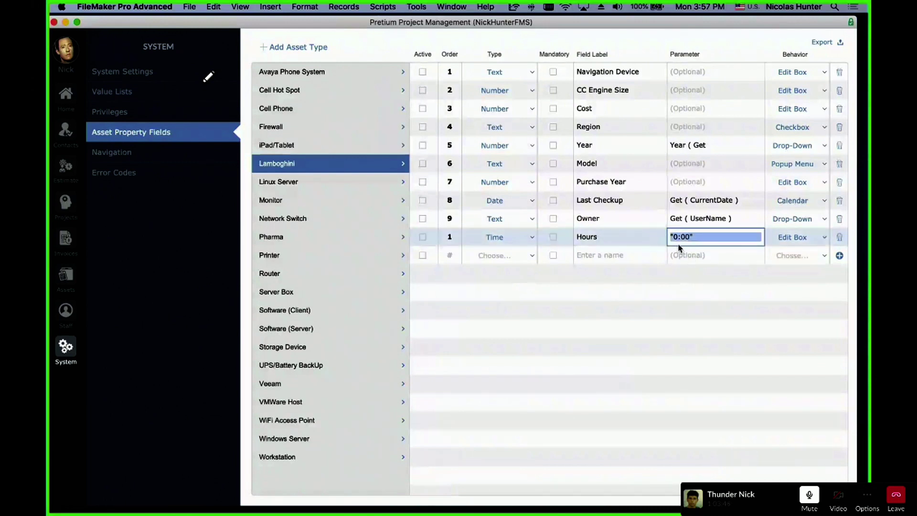
left_click(701, 327)
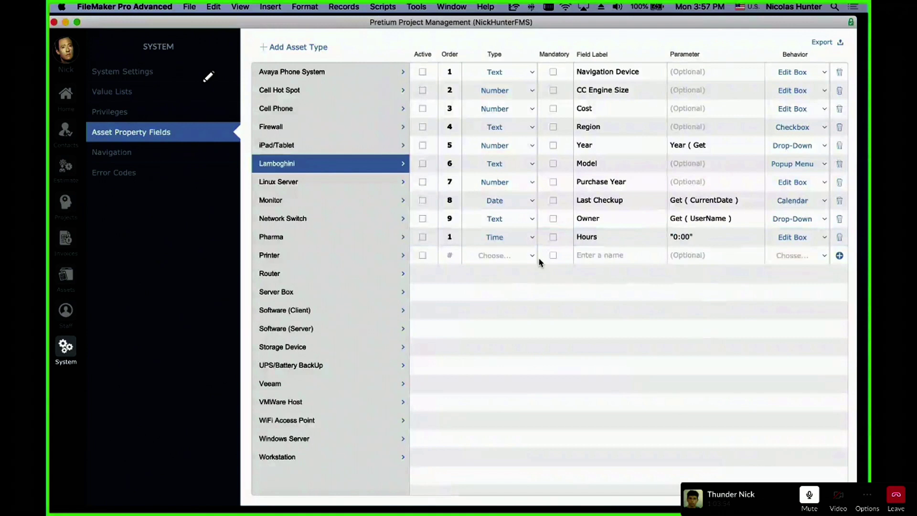
type("0")
left_click(583, 403)
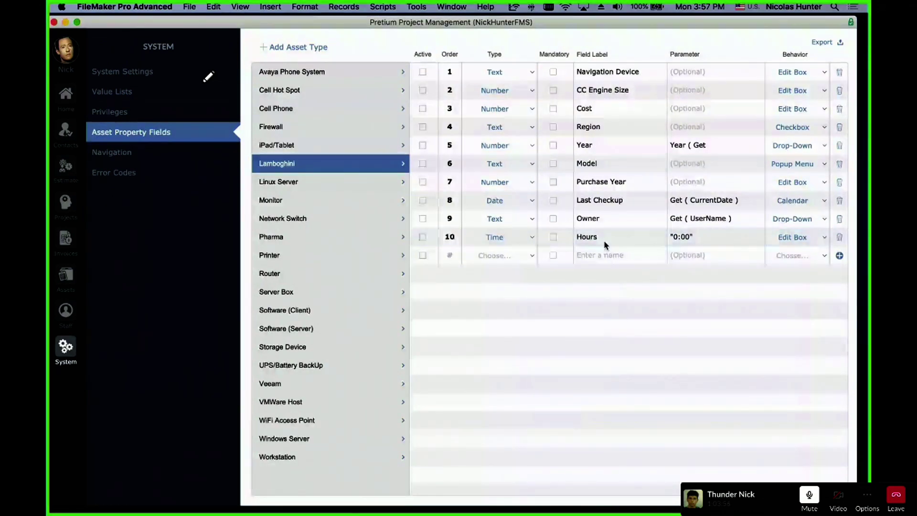
Step: Rename the Hours property field of the Lamboghini asset type to Flying Hours
left_click(580, 237)
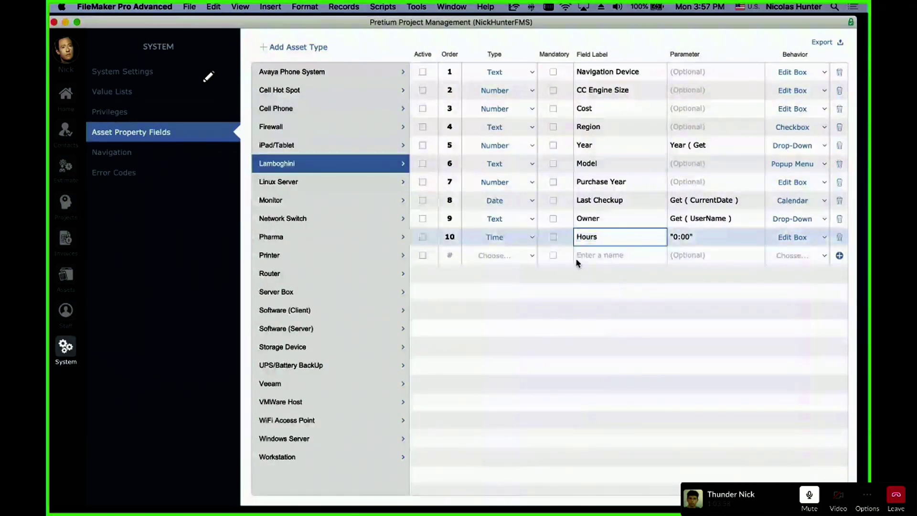
type("Flyog")
key("BackSpace")
key("BackSpace")
type("ng")
left_click(606, 303)
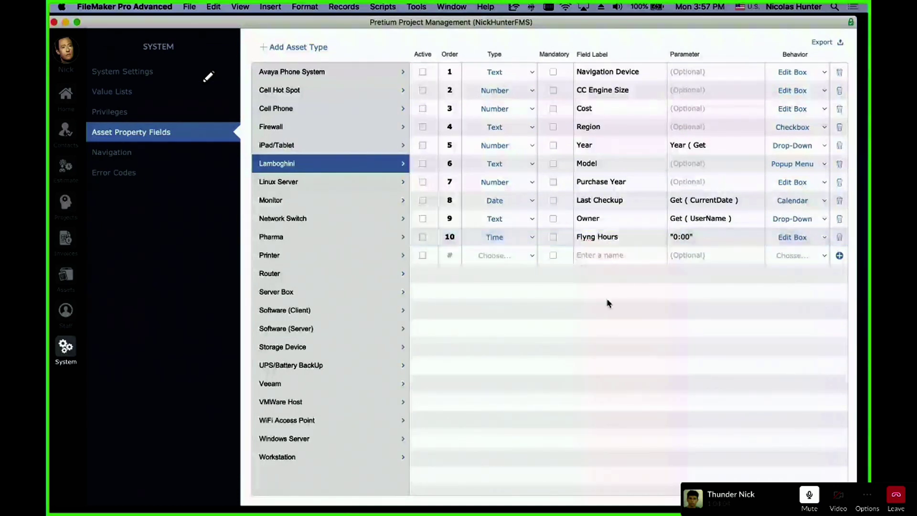
left_click(587, 237)
type("i")
left_click(628, 310)
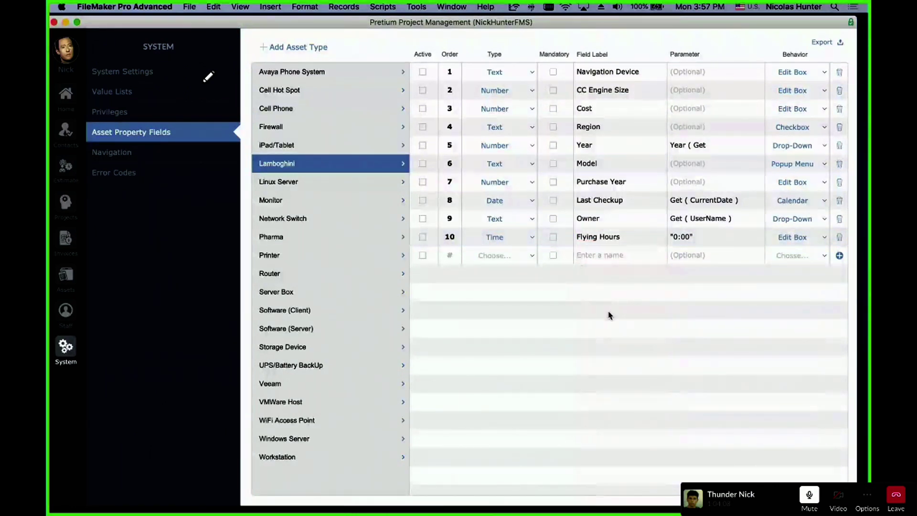
Step: List only the Lamboghini assets and set the Model property of the second one to Astro
left_click(64, 278)
scroll(143, 157, "down", 2)
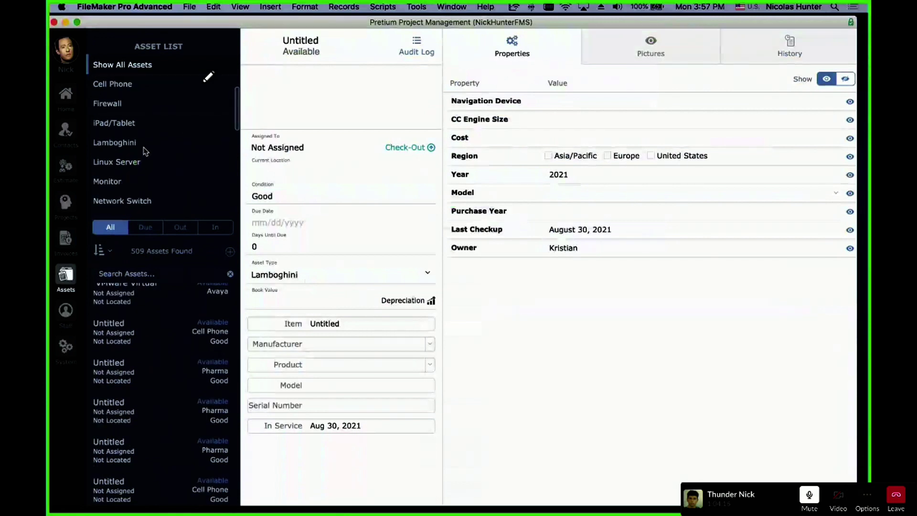
left_click(144, 147)
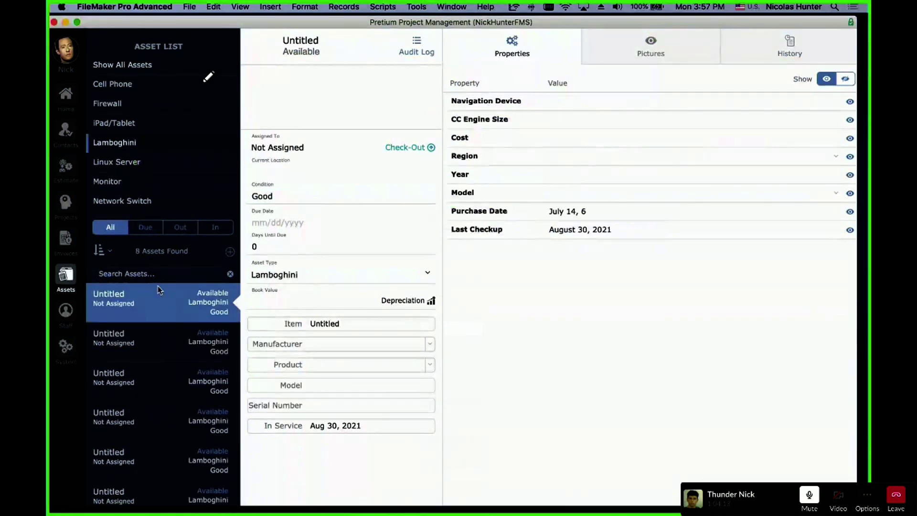
left_click(162, 352)
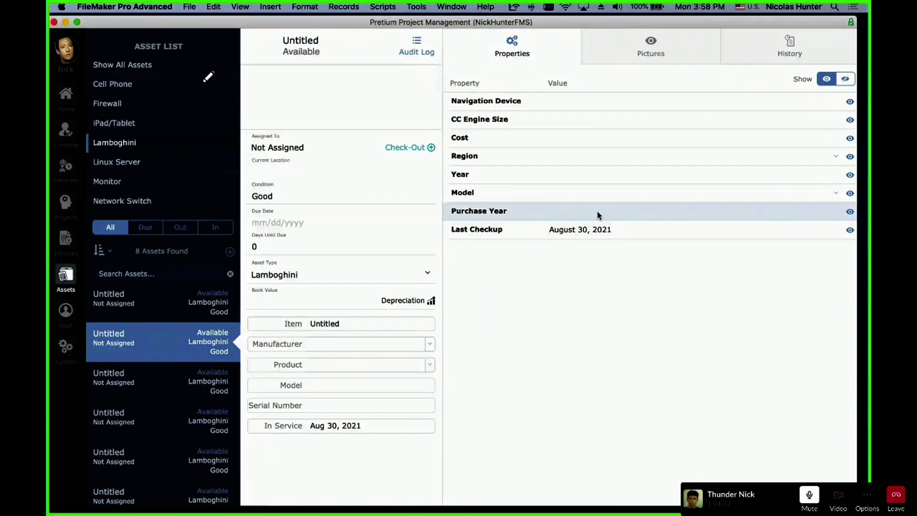
left_click(601, 193)
left_click(601, 194)
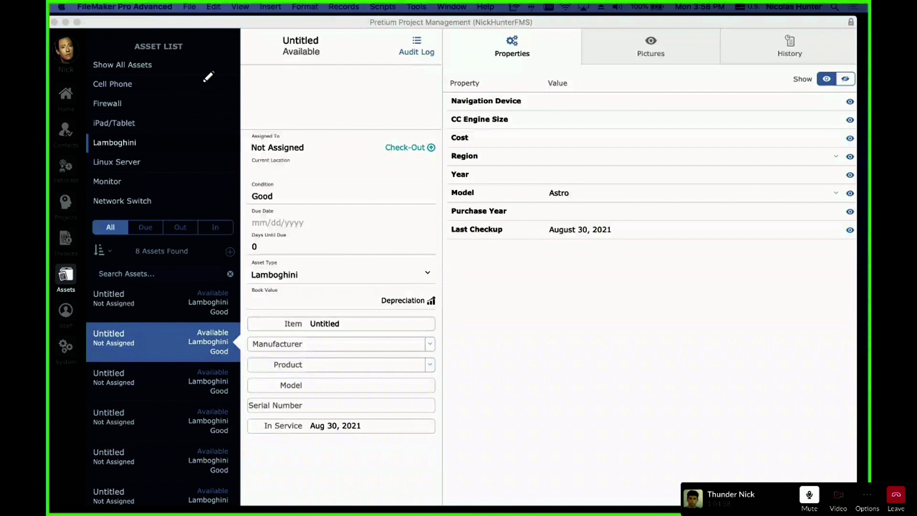
Step: Return to the Lamboghini asset property fields and highlight the Owner field label for review
left_click(775, 295)
left_click(356, 372)
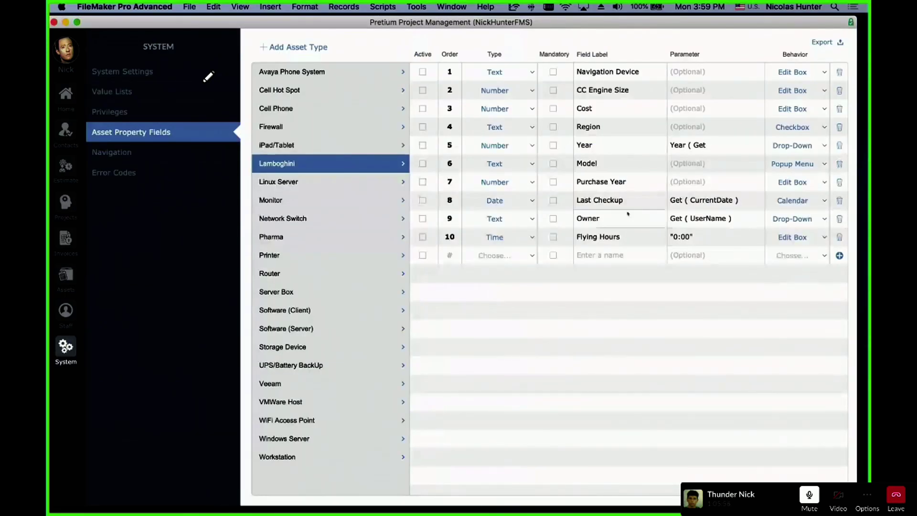
left_click(624, 220)
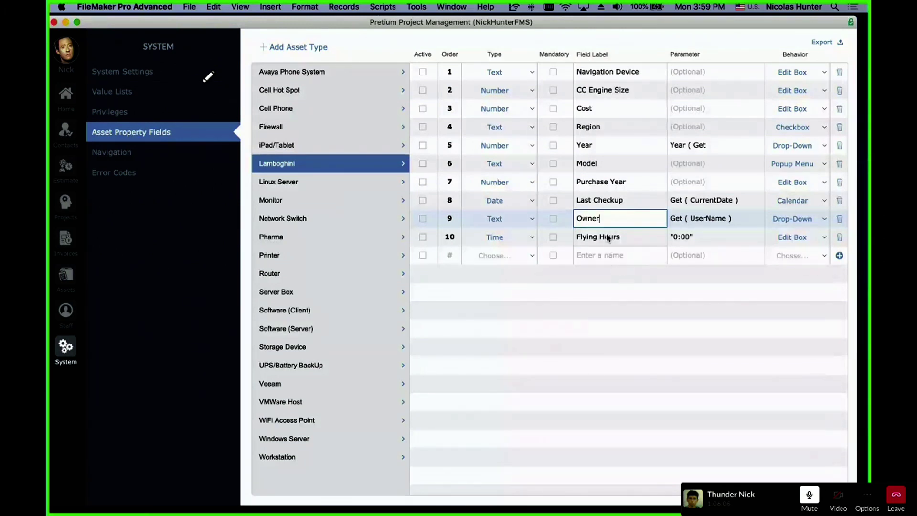
triple_click(578, 218)
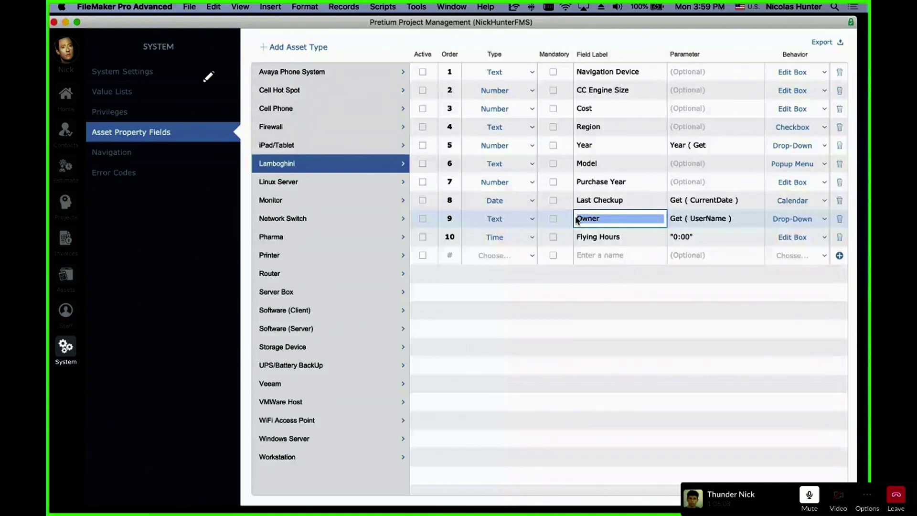
Step: Examine the Owner property field's label and its Get ( UserName ) parameter in the Lamboghini asset type
left_click(646, 320)
left_click(605, 218)
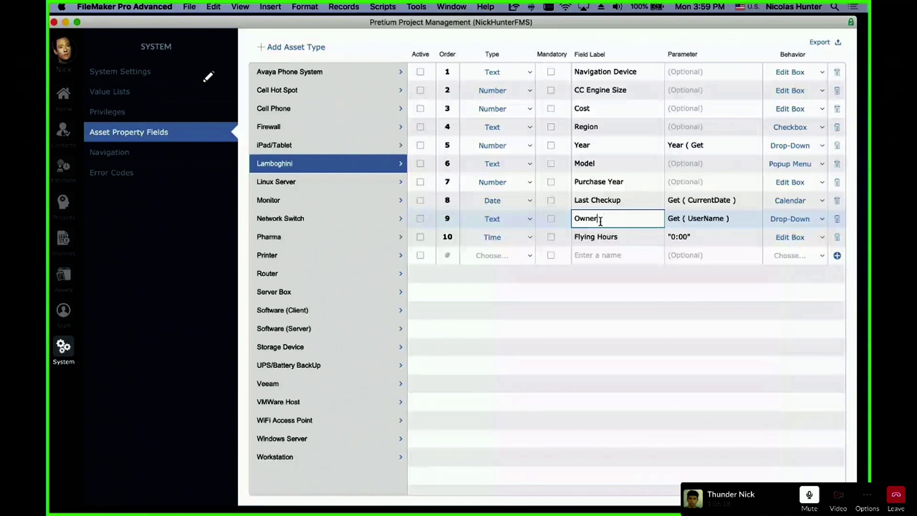
double_click(600, 221)
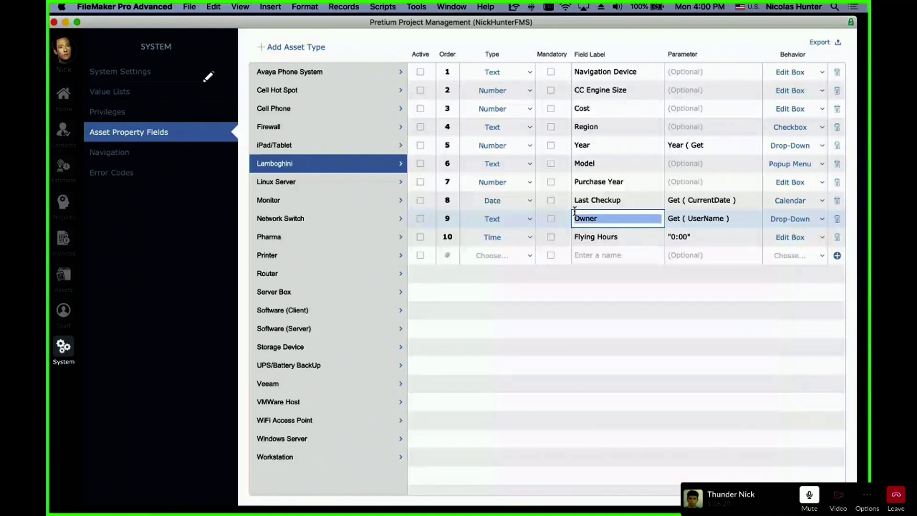
left_click(611, 271)
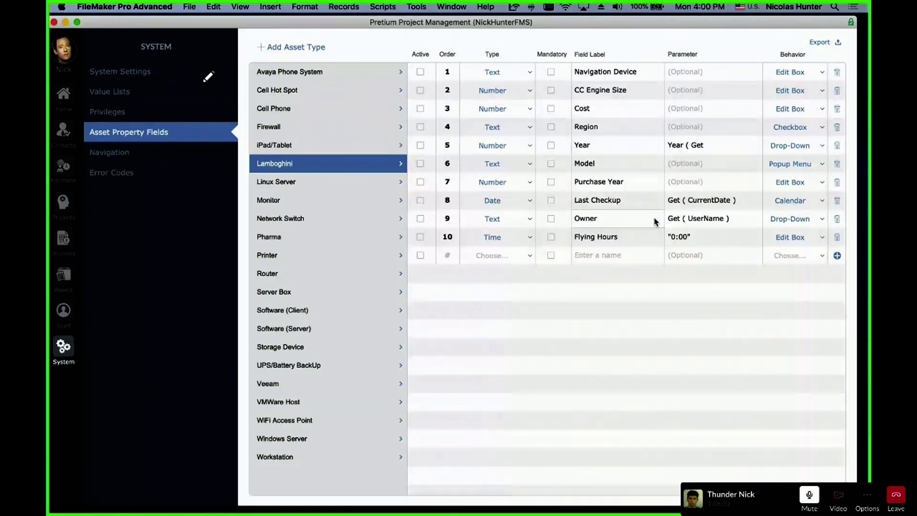
left_click(630, 220)
left_click_drag(628, 219, 577, 215)
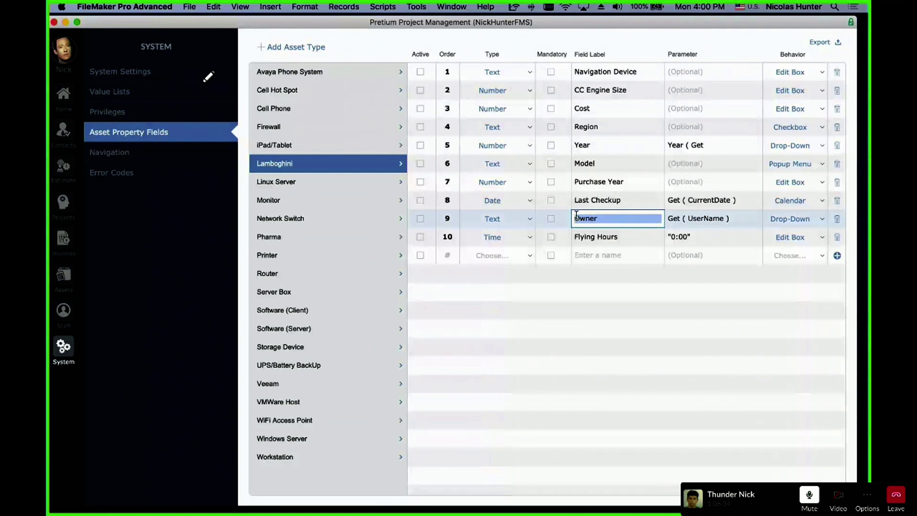
left_click(609, 307)
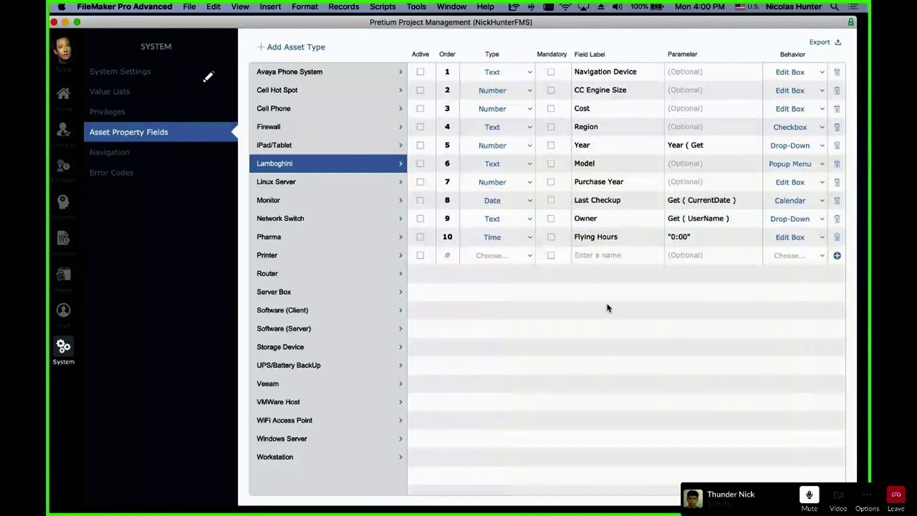
left_click(607, 217)
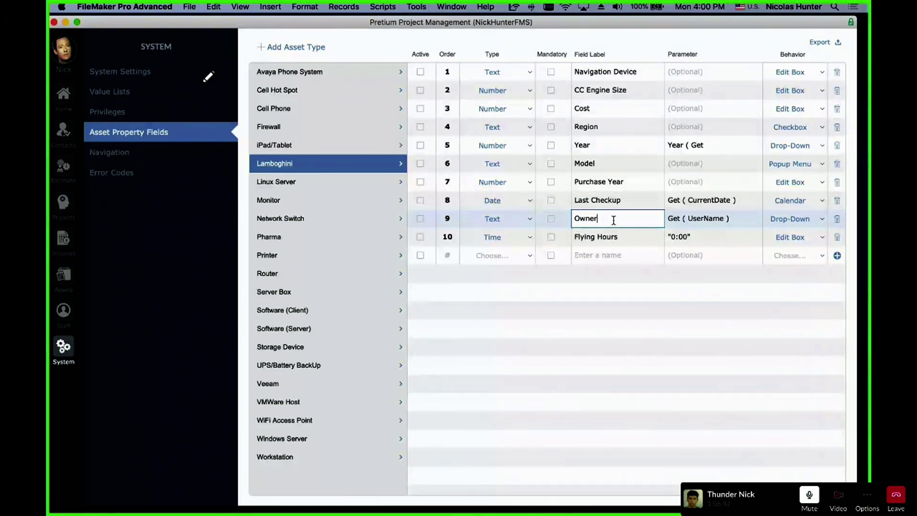
left_click_drag(610, 219, 569, 217)
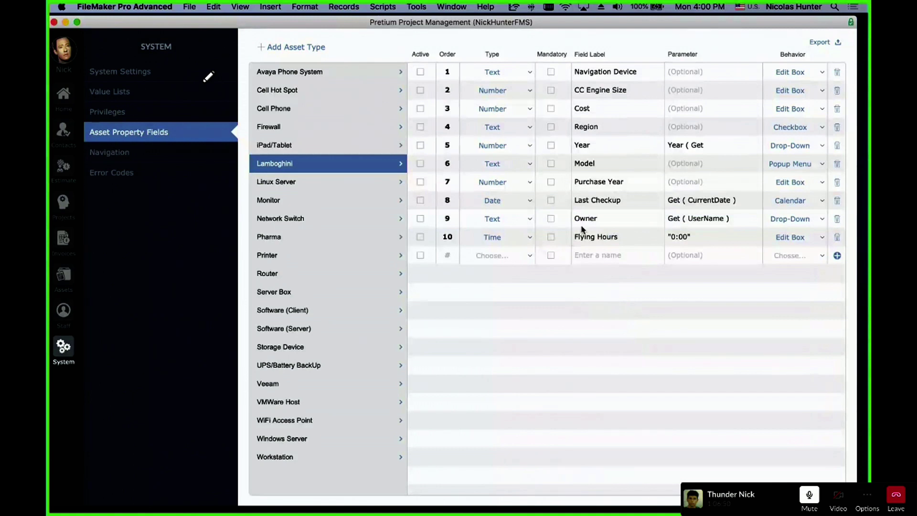
left_click(603, 217)
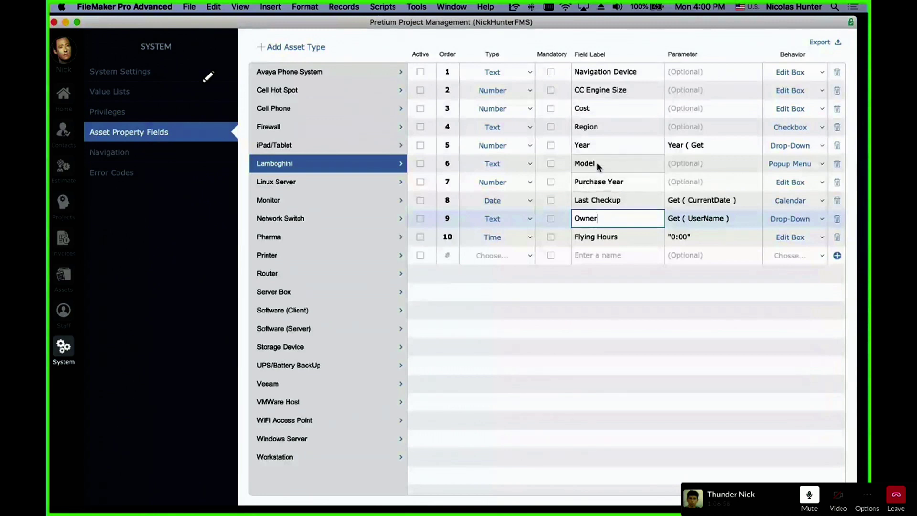
left_click(621, 316)
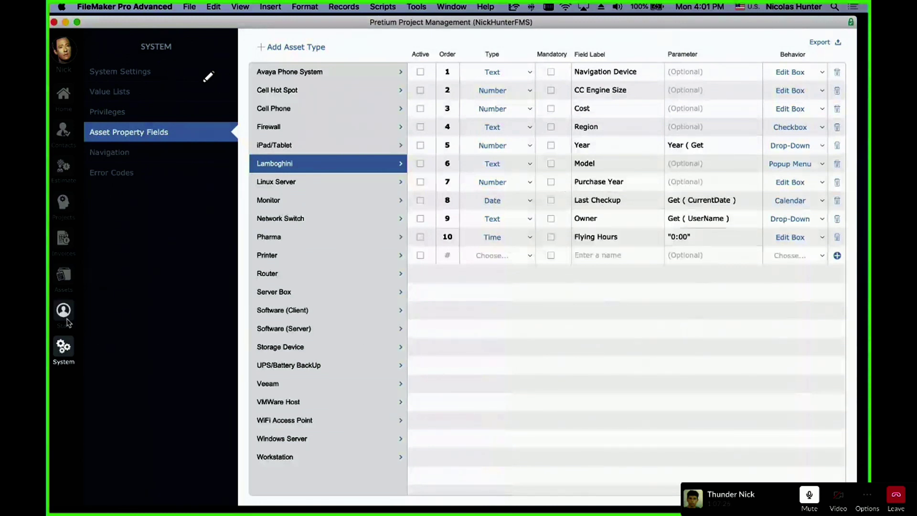
Step: Reapply the Lamboghini asset type to the second Lamboghini asset, accepting the loss of its property entries, and check the Flying Hours value
left_click(62, 276)
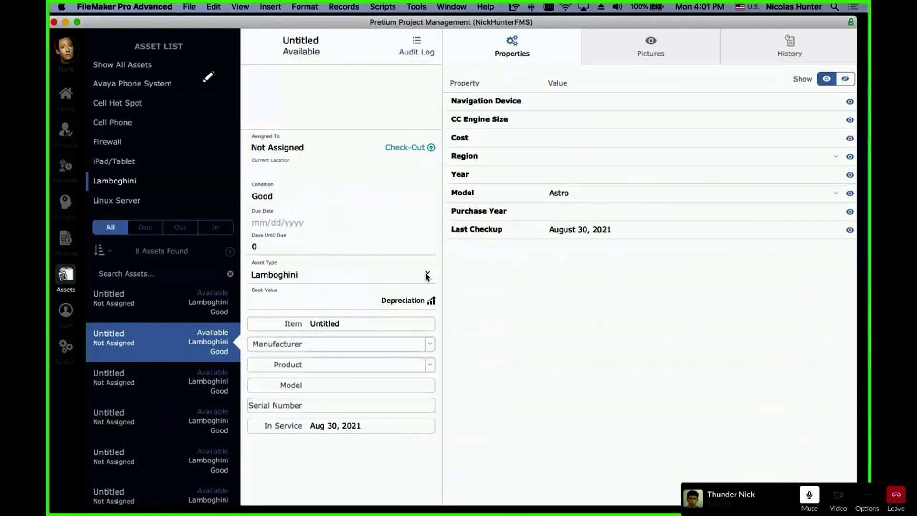
left_click(356, 272)
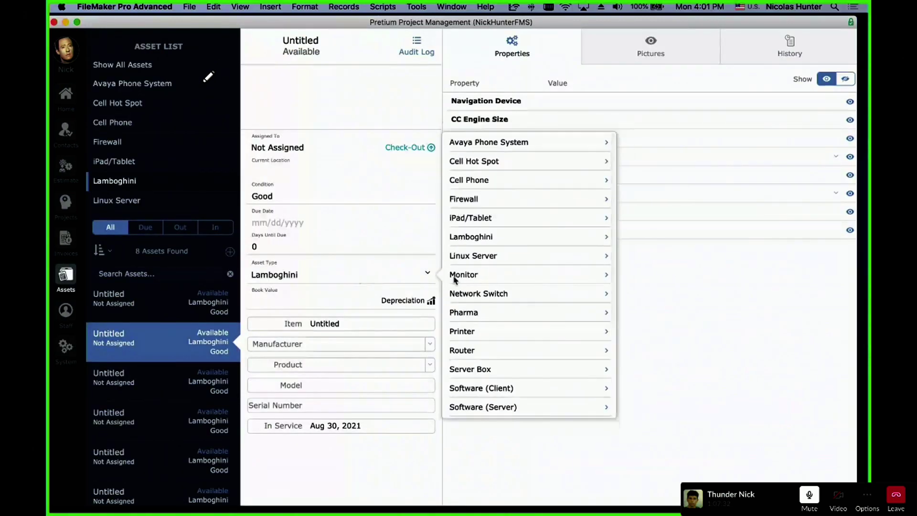
left_click(481, 241)
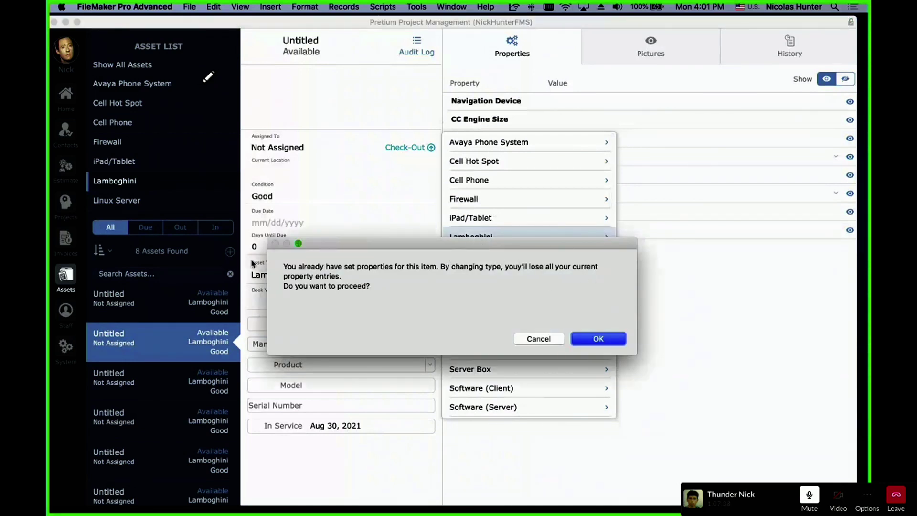
left_click(573, 339)
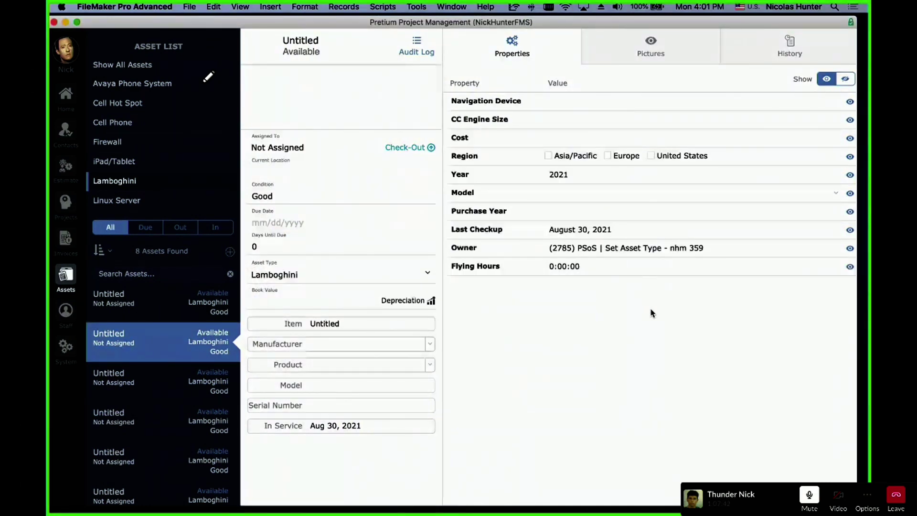
left_click(584, 268)
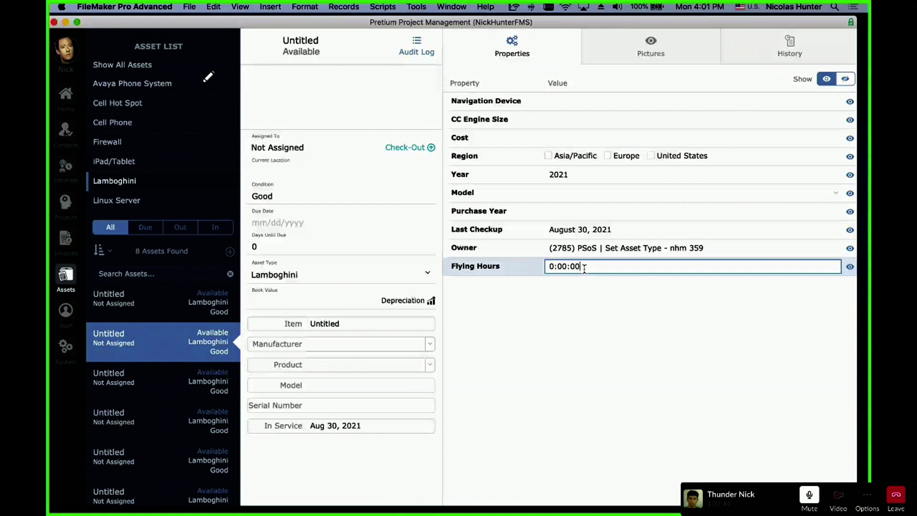
left_click(584, 297)
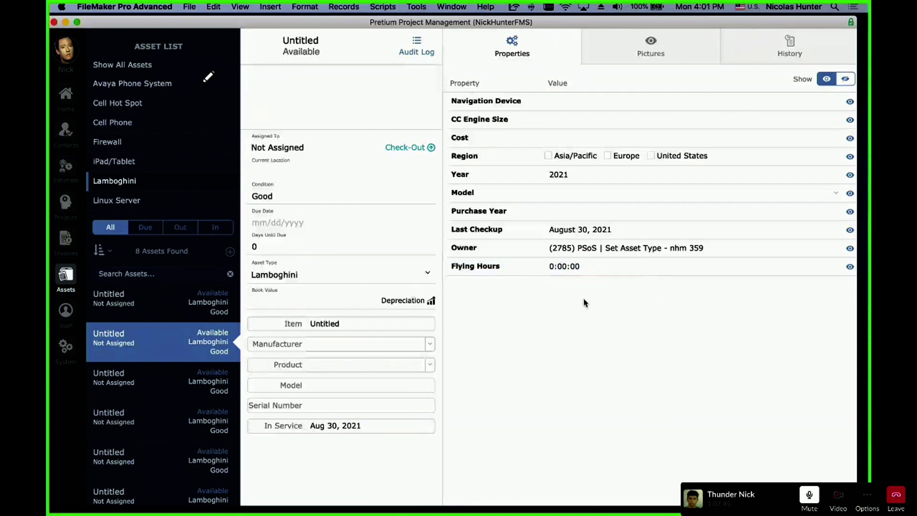
Step: Choose an owner's name from the Owner value list and set Last Checkup to August 4, 2021
left_click(570, 254)
left_click(573, 274)
left_click(586, 230)
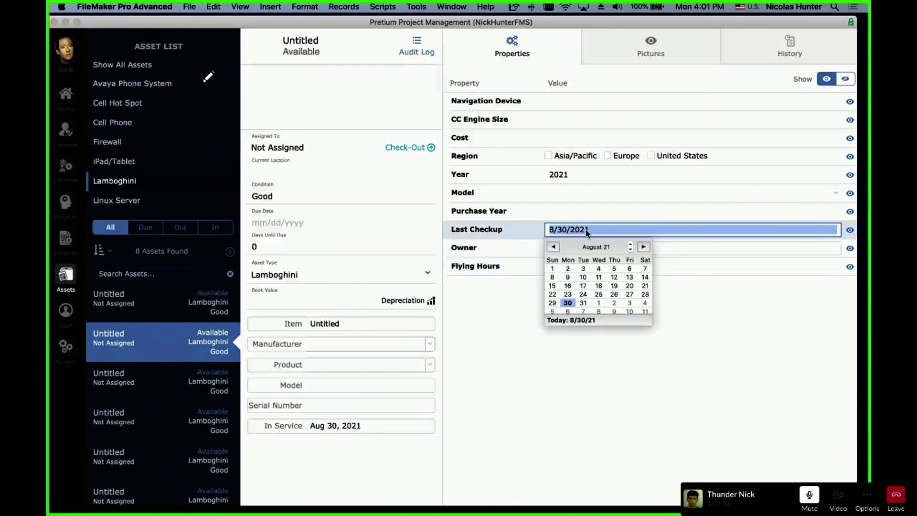
left_click(599, 268)
key("Tab")
key("Escape")
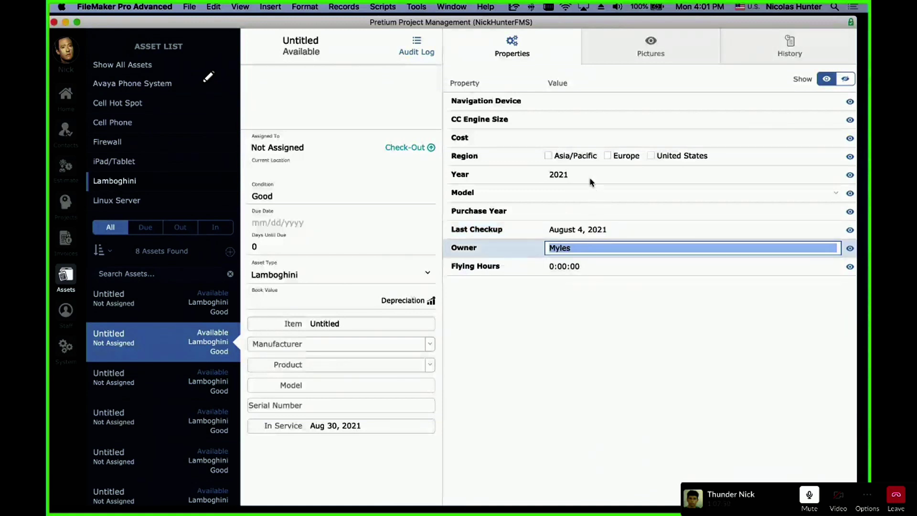
Step: Set the asset's Year to 2001 and Model to Cadet, and mark Europe and United States as its Region
left_click(580, 175)
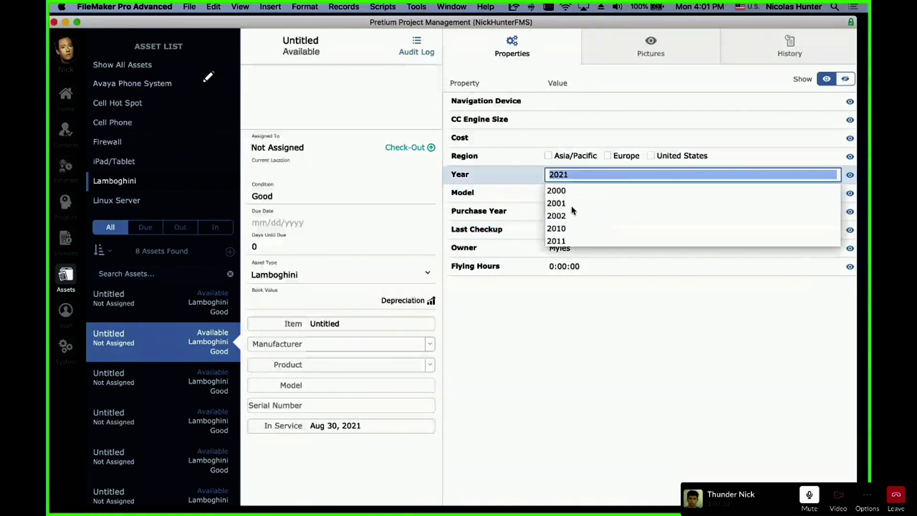
left_click(572, 205)
left_click(579, 194)
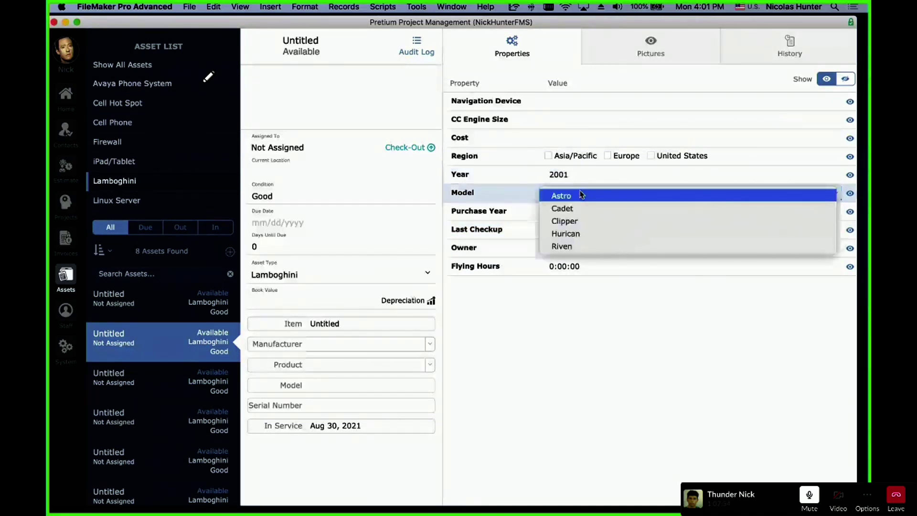
left_click(620, 204)
left_click(622, 158)
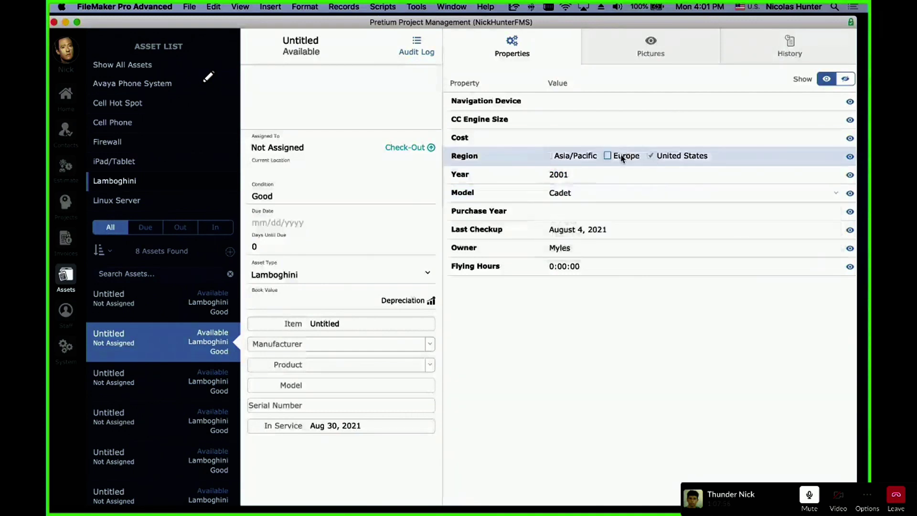
left_click(622, 158)
left_click(629, 367)
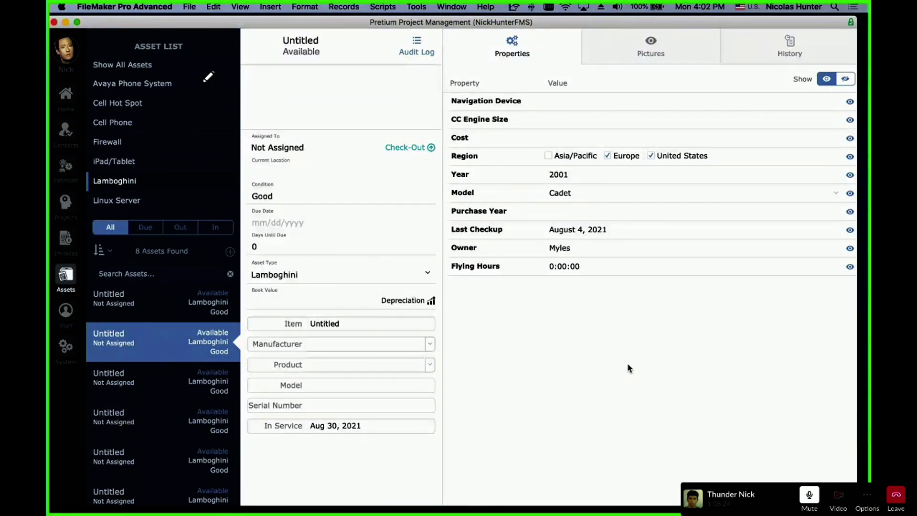
Step: Open the database definition and look over the field and record counts in its table list
key("super+shift+d")
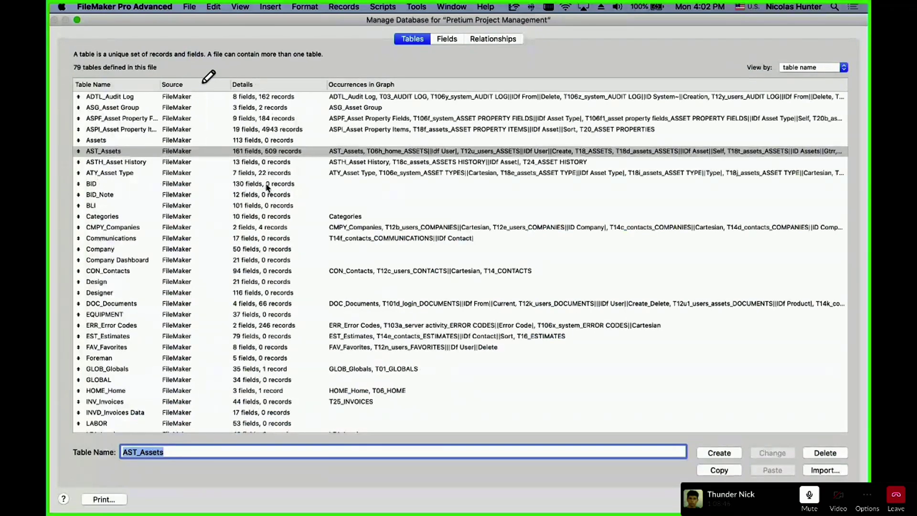
key("Tab")
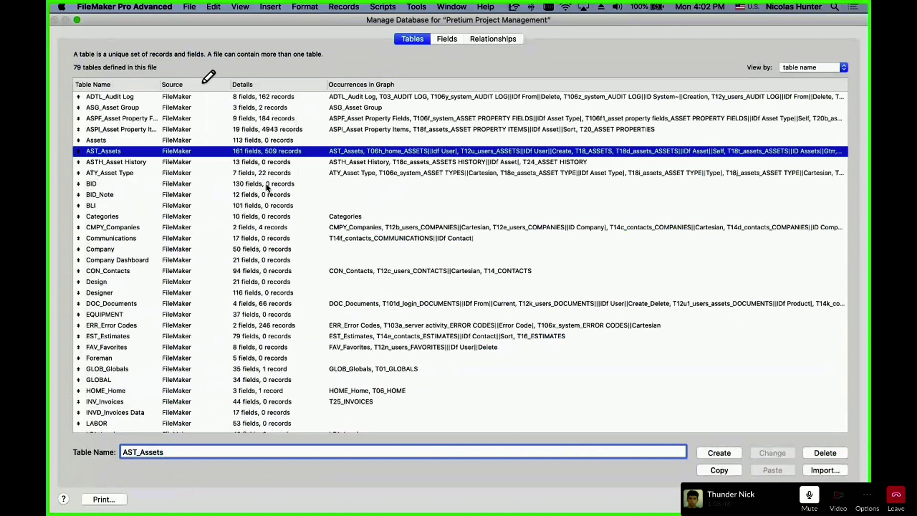
left_click(268, 187)
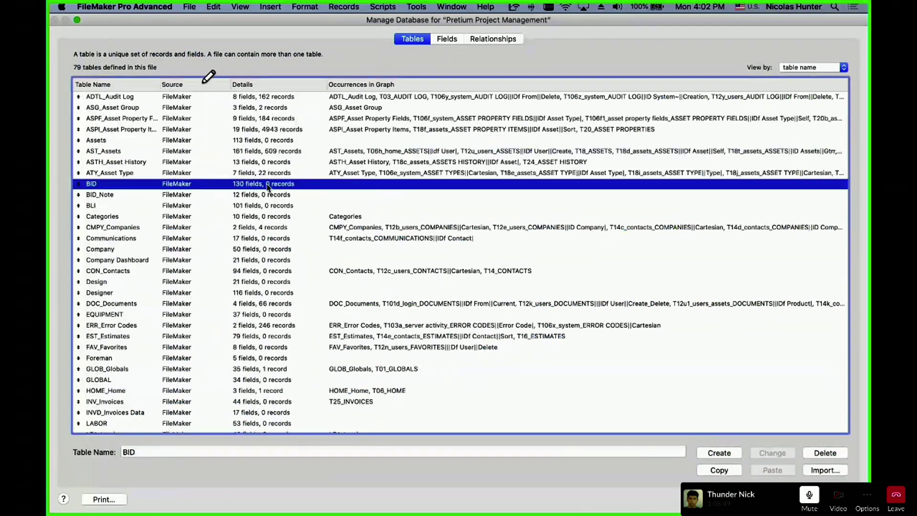
left_click(269, 295)
scroll(269, 297, "down", 3)
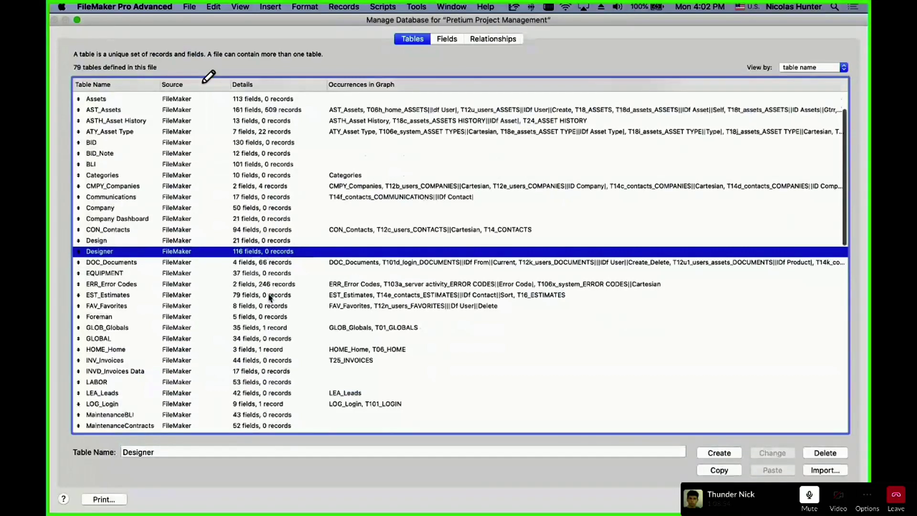
scroll(270, 297, "up", 3)
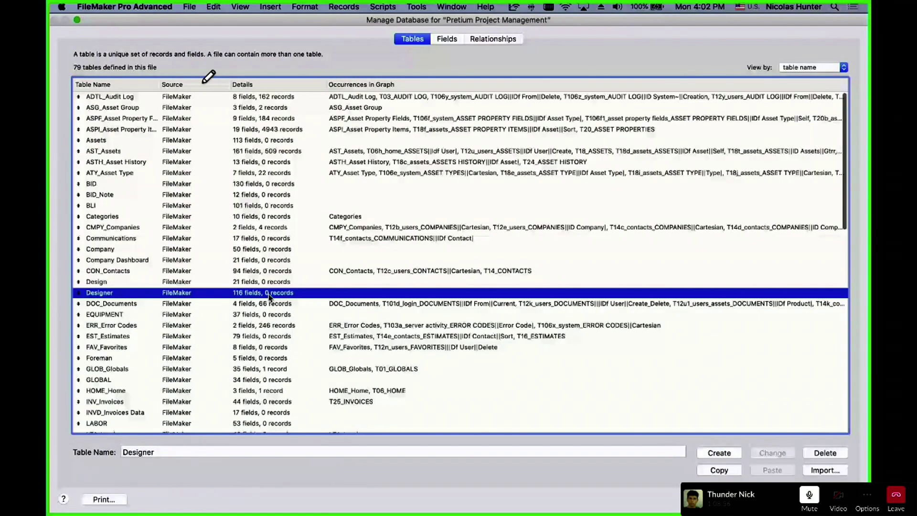
Step: Review the AST_Assets, ASTH_Asset History and Assets tables, and survey the rest of the table list down to its end
left_click(270, 152)
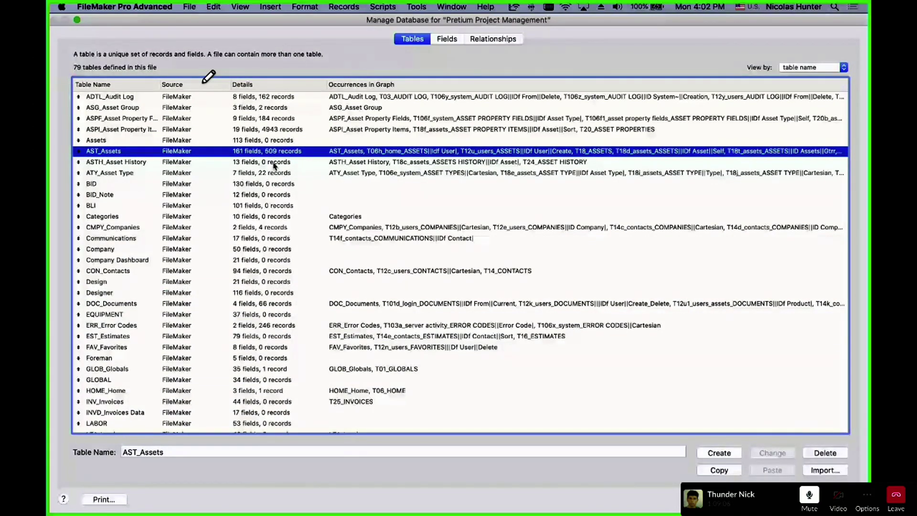
left_click(275, 163)
scroll(279, 171, "down", 3)
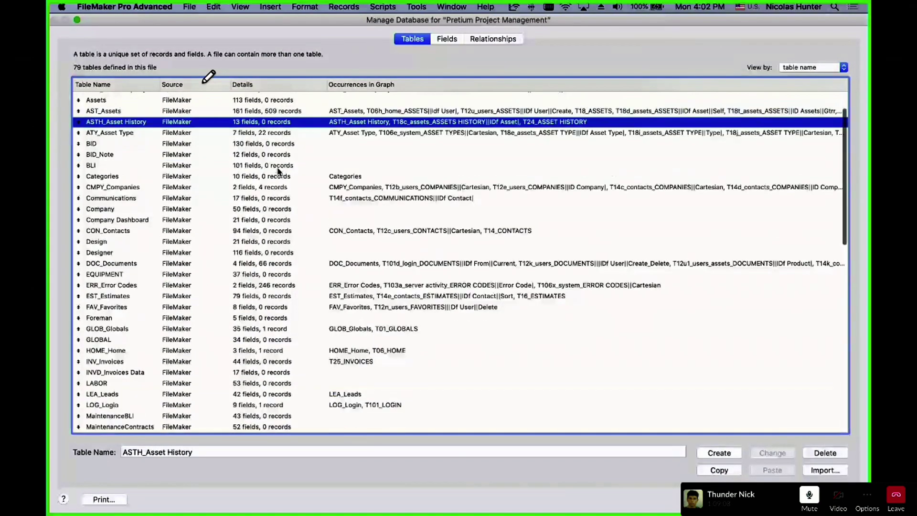
scroll(278, 171, "down", 10)
scroll(278, 171, "down", 14)
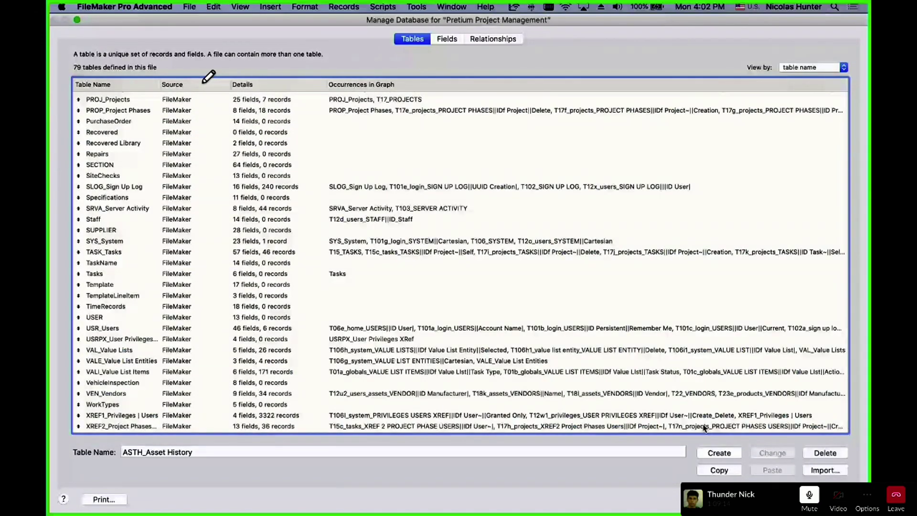
scroll(577, 311, "up", 20)
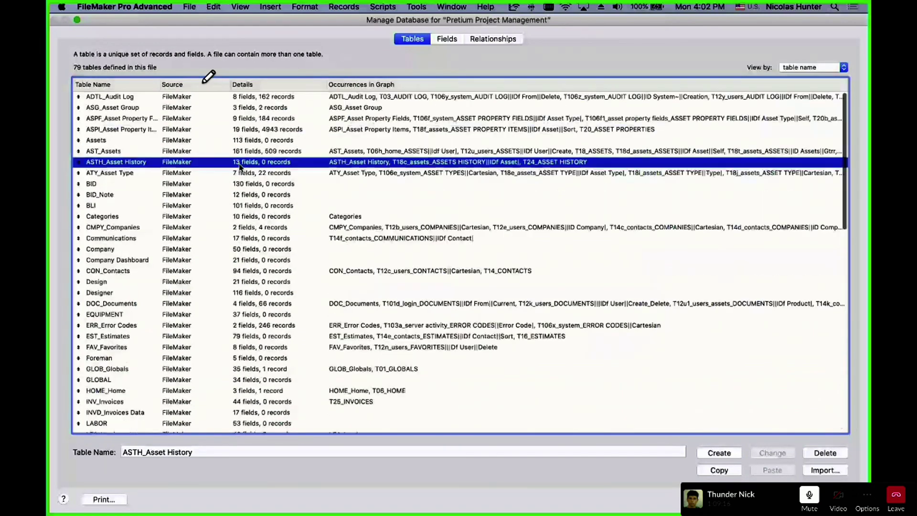
left_click(257, 148)
left_click(265, 136)
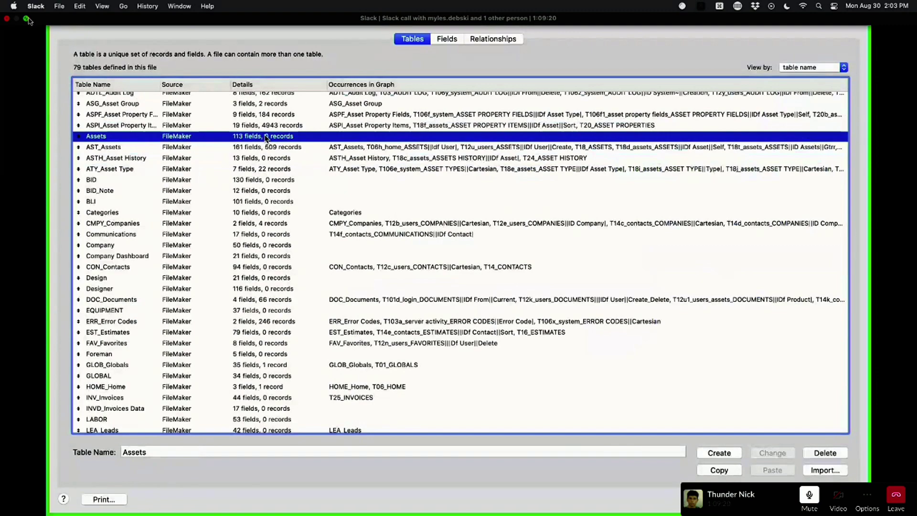
Step: Take the Slack call out of full screen and arrange the windows to show the Discord livestream discussion beside it
left_click(27, 19)
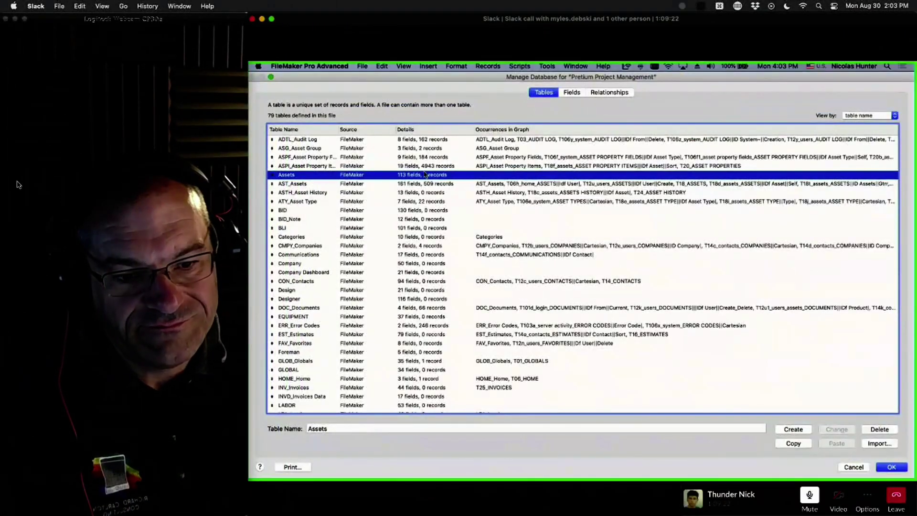
left_click_drag(32, 20, 55, 237)
left_click_drag(90, 279, 89, 510)
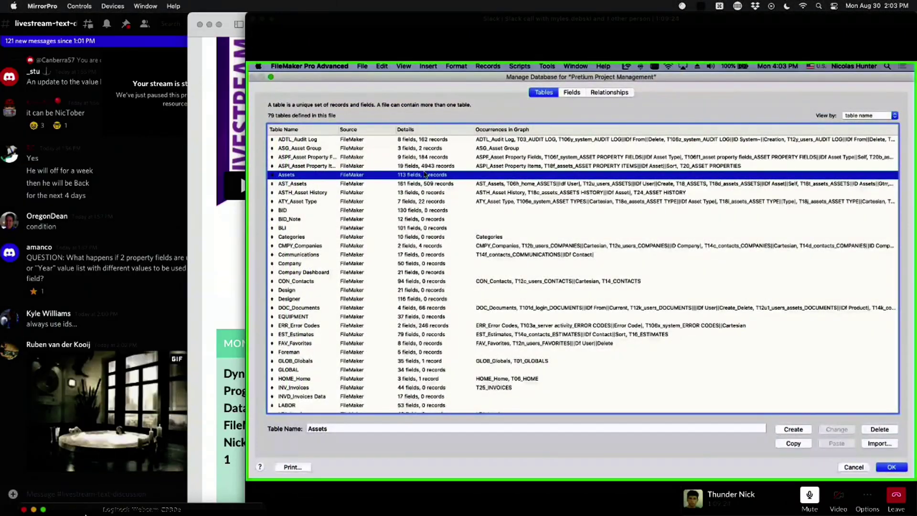
left_click(179, 434)
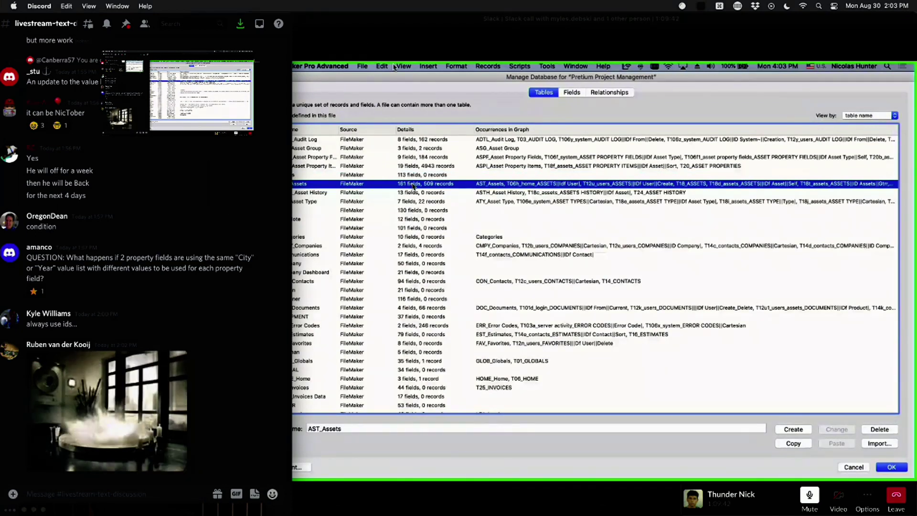
left_click(433, 29)
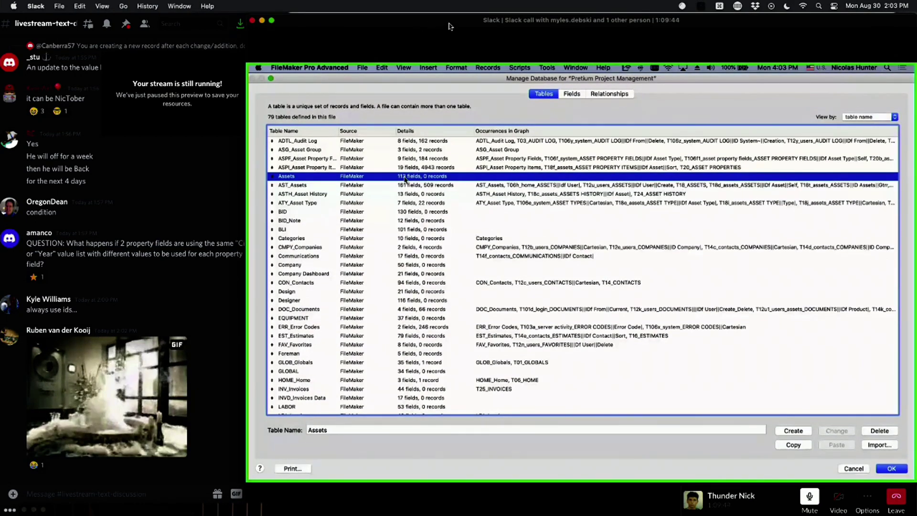
Step: Shift the Slack call window aside to check the Discord discussion, and return the call to full screen
left_click_drag(443, 19, 480, 17)
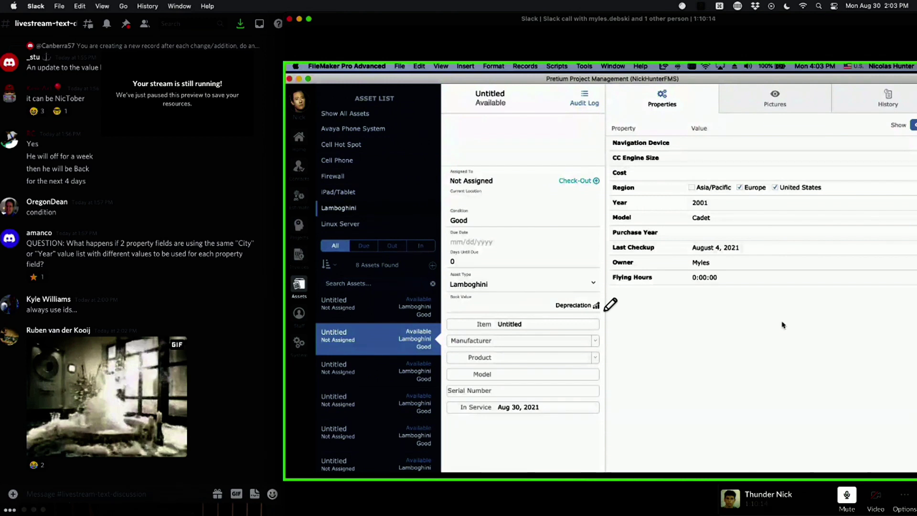
left_click(264, 448)
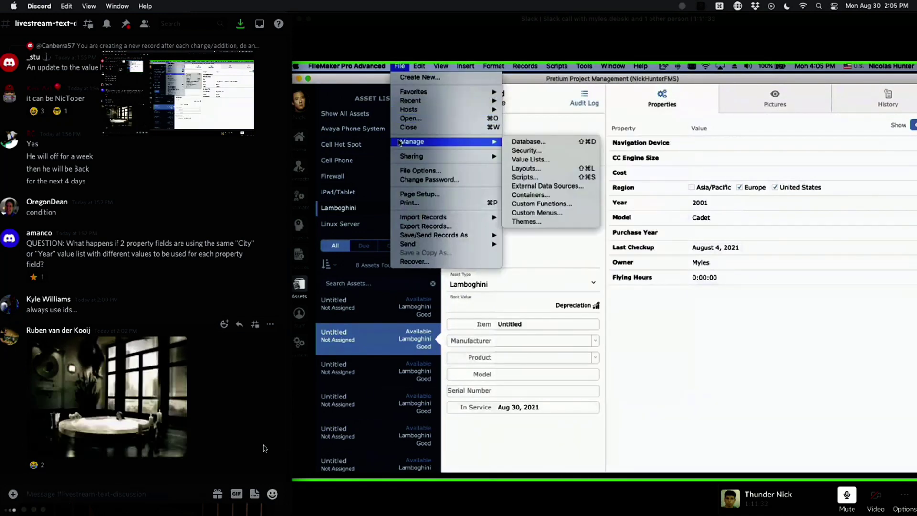
double_click(331, 40)
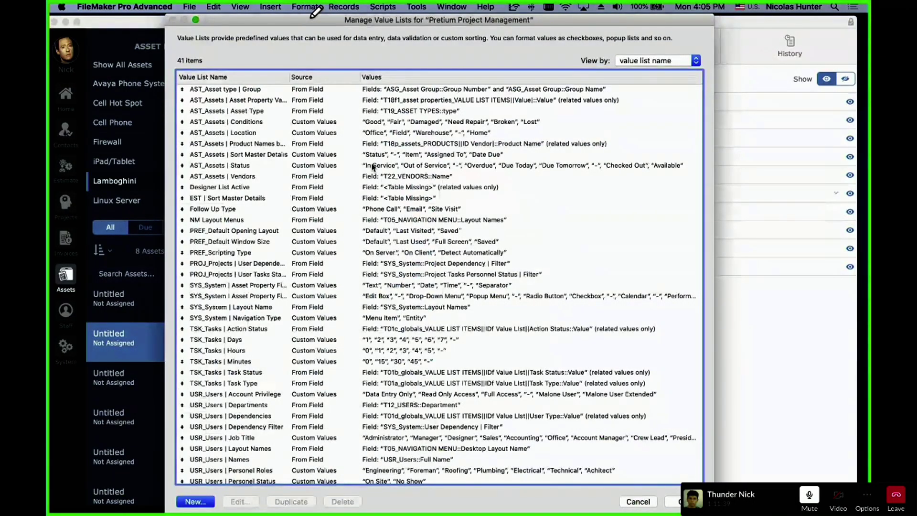
Step: Examine the custom values of the AST_Assets | Status value list, and leave the value list definitions without changes
left_click(244, 166)
double_click(244, 166)
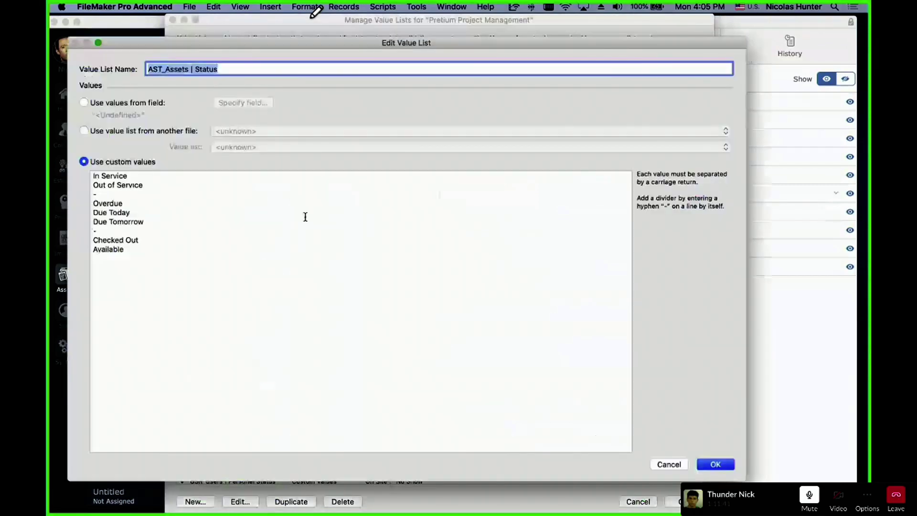
key("Escape")
key("Escape")
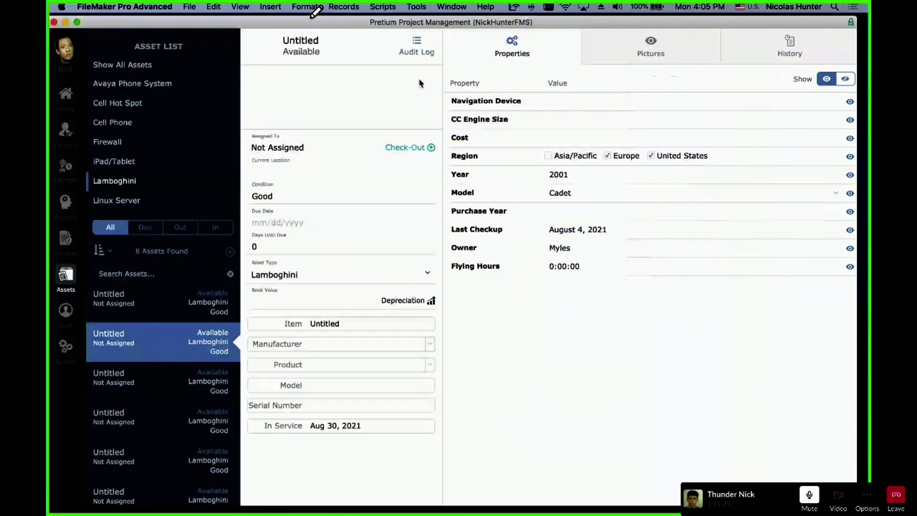
Step: Start a new Data Viewer watch expression that evaluates ValueListItems ( "" ; "AST_Assets | Status" )
key("super+shift+d")
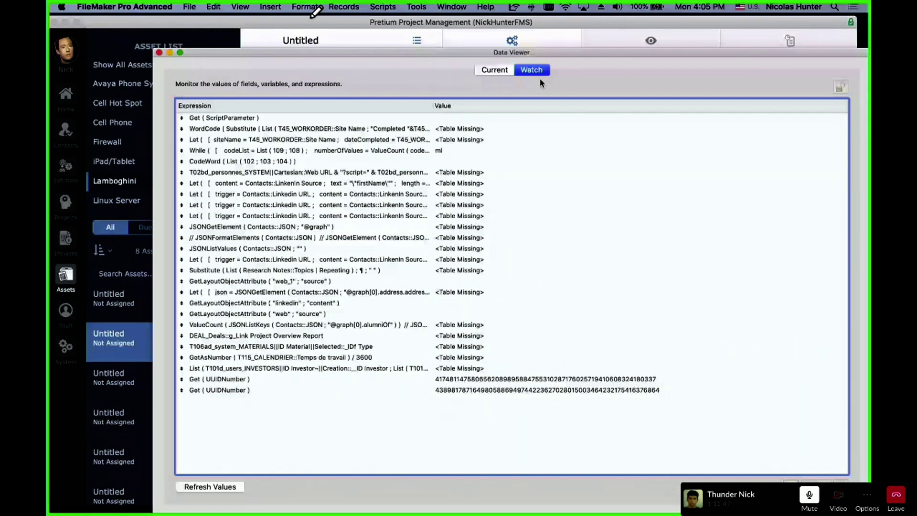
key("super+n")
type("ValueListItems ( \"\" ; valueList )")
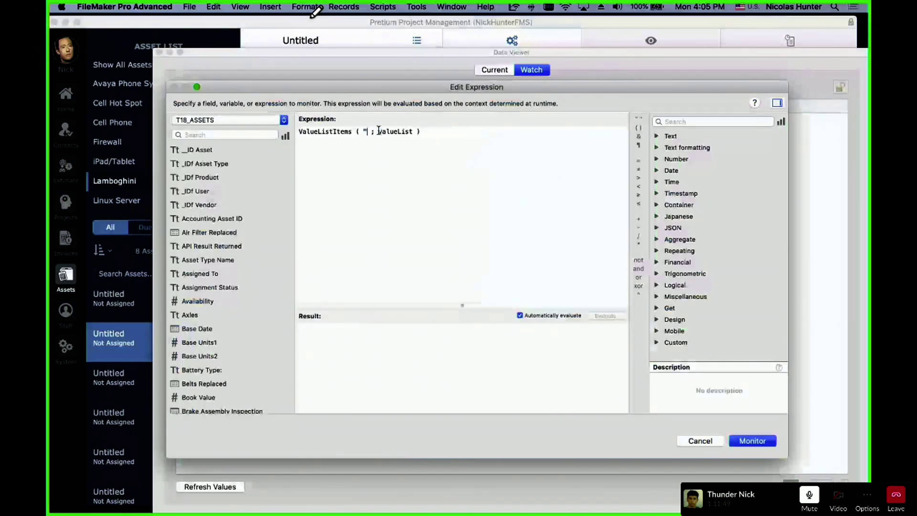
double_click(398, 130)
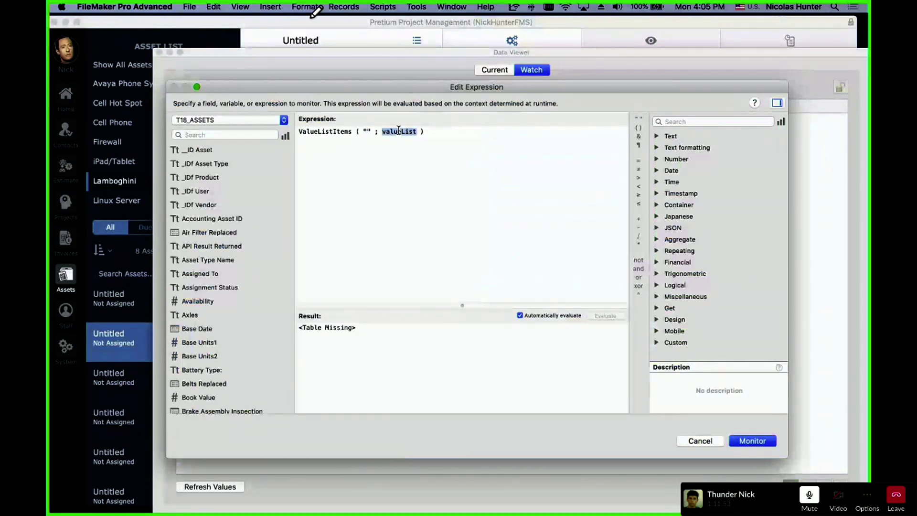
type("\"AST_Assets | Status\"")
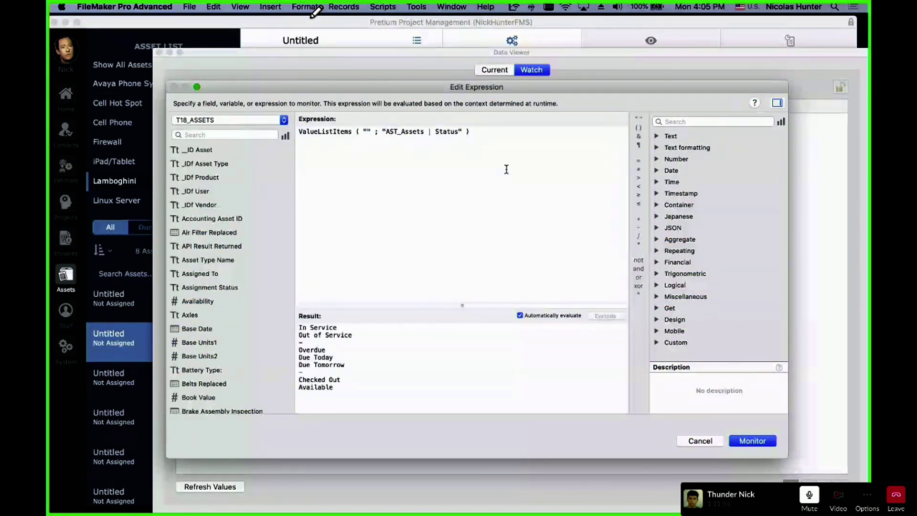
Step: Wrap the expression as GetValue ( ValueListItems ( "" ; "AST_Assets | Status" ) ; 2 ) to check its result, and close the Data Viewer without monitoring it
key("super+a")
key("super+c")
key("BackSpace")
type("get")
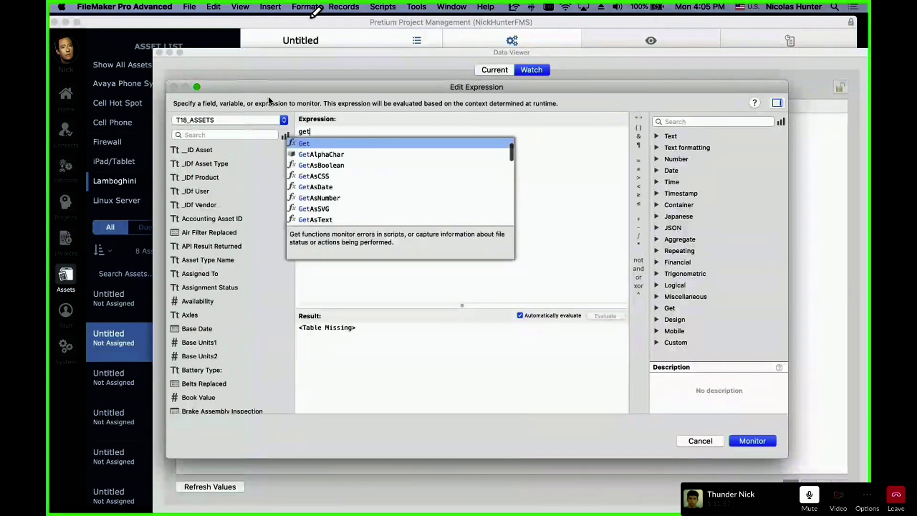
type("val")
key("Return")
key("super+v")
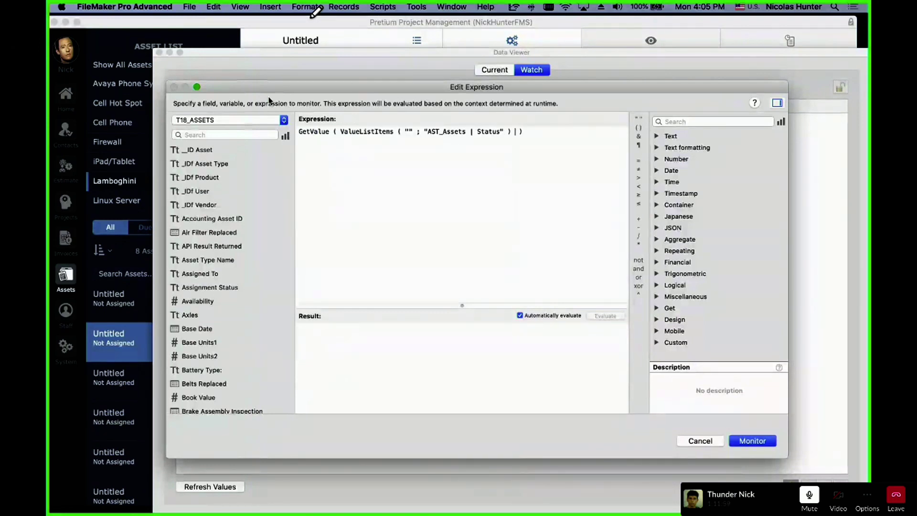
type("; 2")
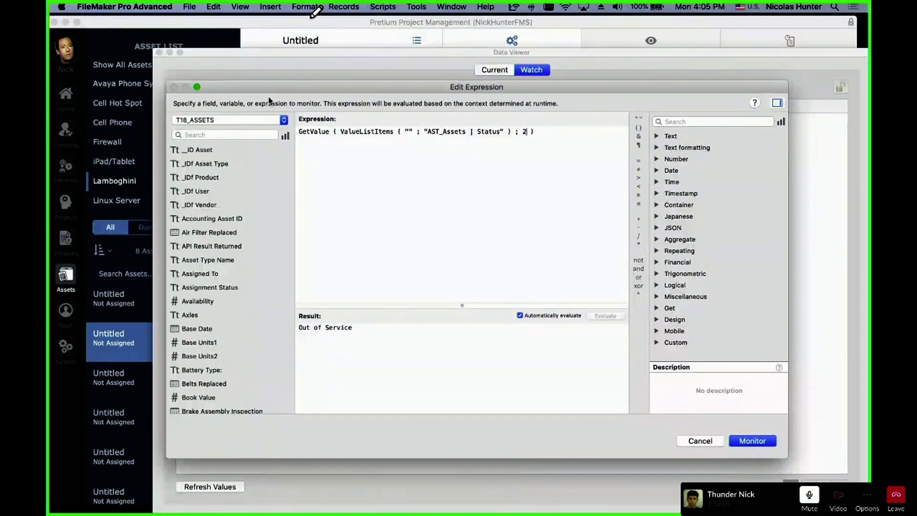
key("super+a")
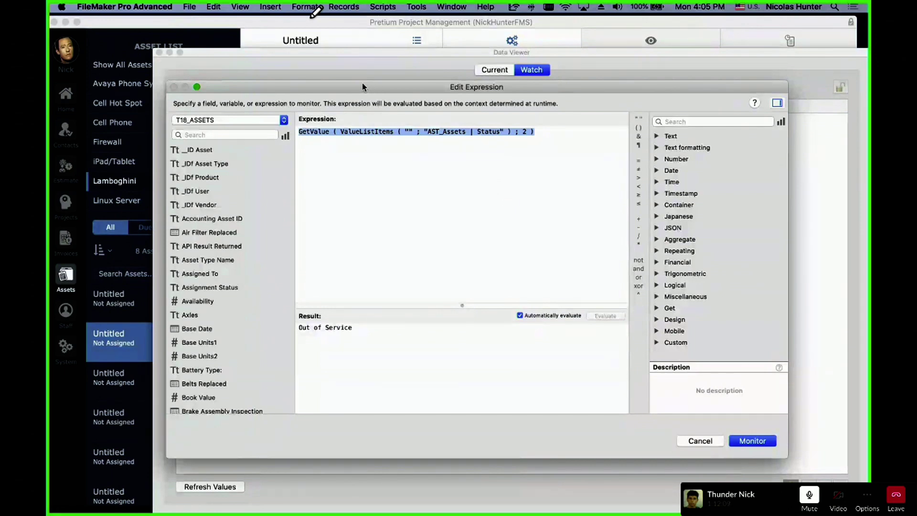
key("Escape")
key("Escape")
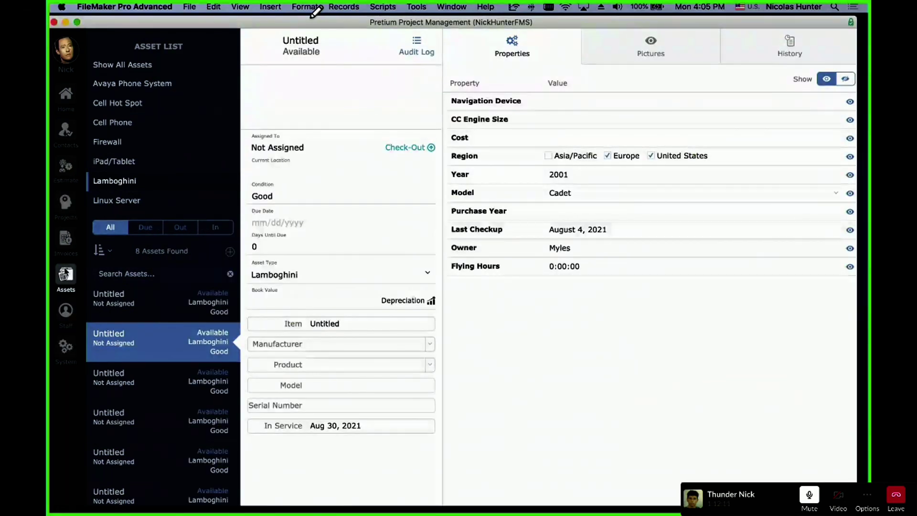
Step: View the Lamboghini asset property field settings in the System module and return to the Assets module
left_click(67, 349)
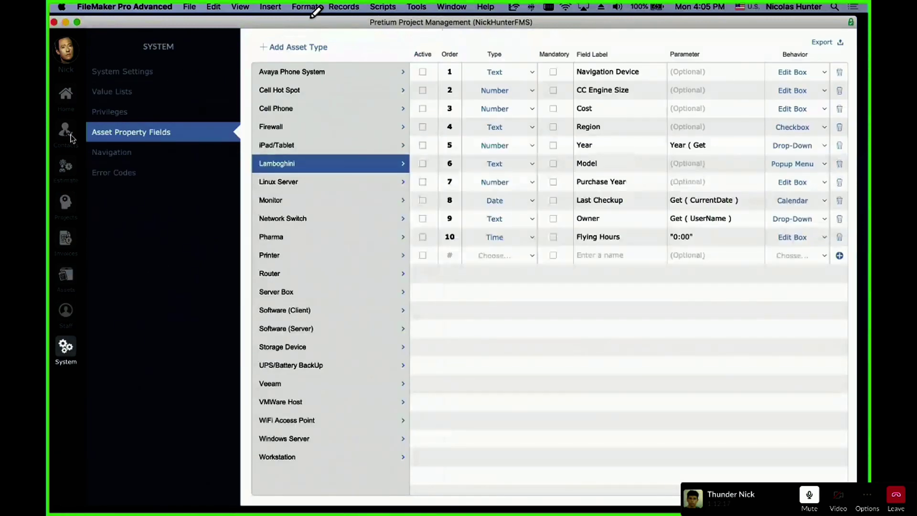
left_click(66, 310)
left_click(65, 274)
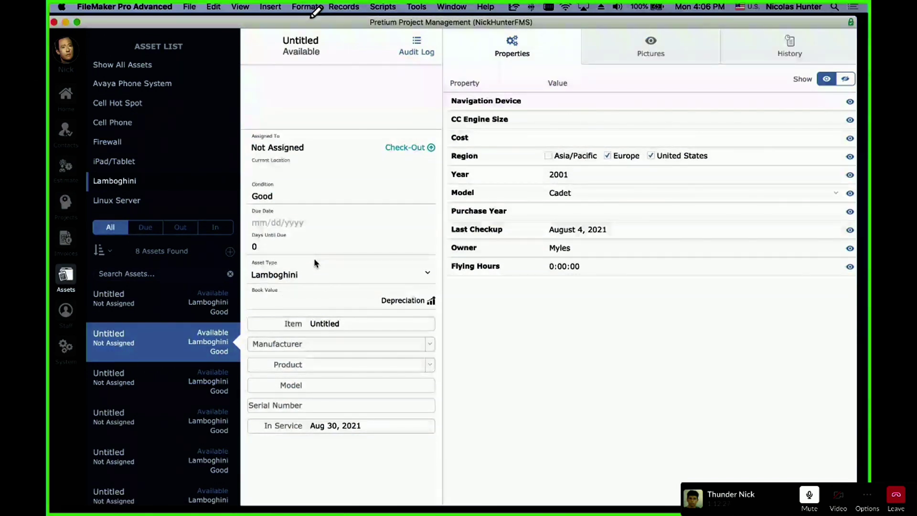
Step: In the FM_Starting_Point_30use file, replace the Inactive value with Boom in the ACC_Status_Custom value list and save it
left_click_drag(313, 22, 329, 39)
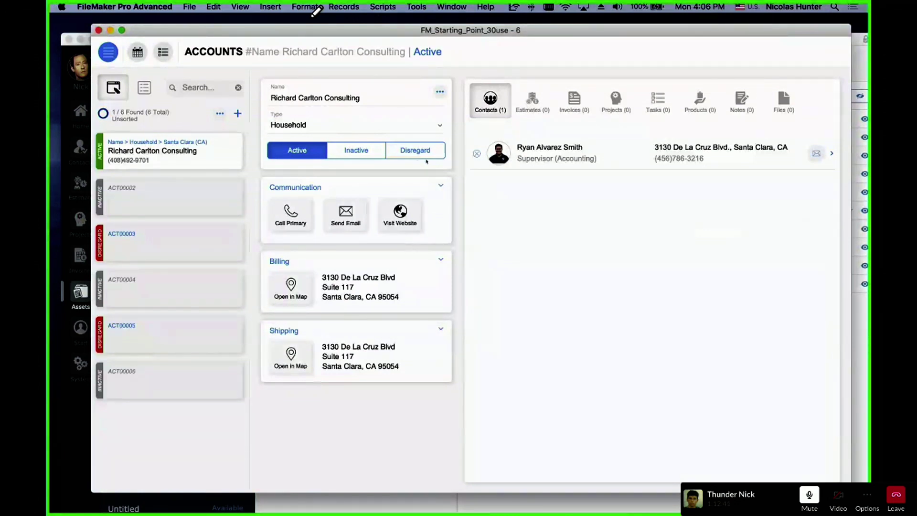
left_click(189, 7)
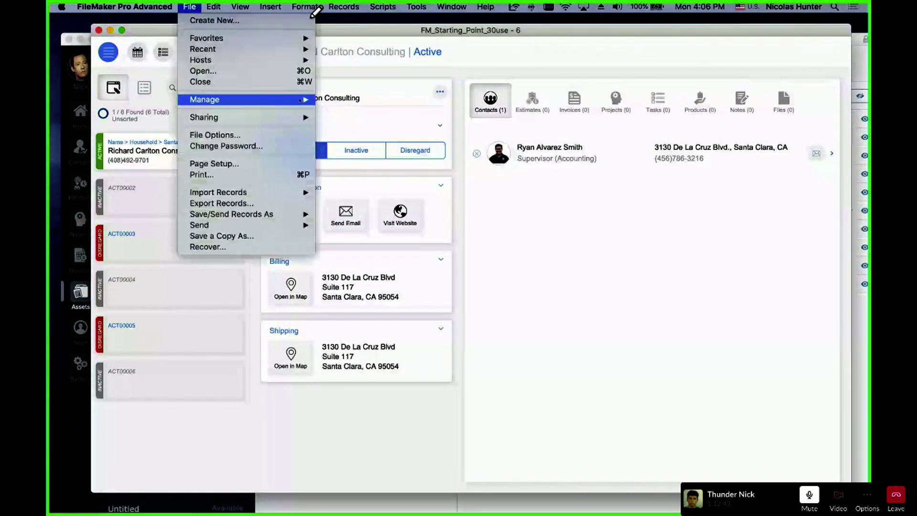
mouse_move(210, 99)
left_click(345, 122)
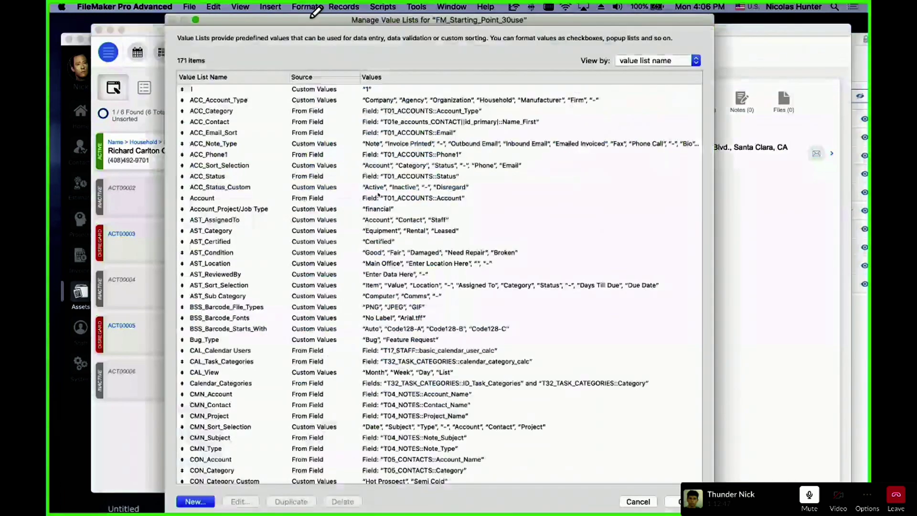
double_click(378, 188)
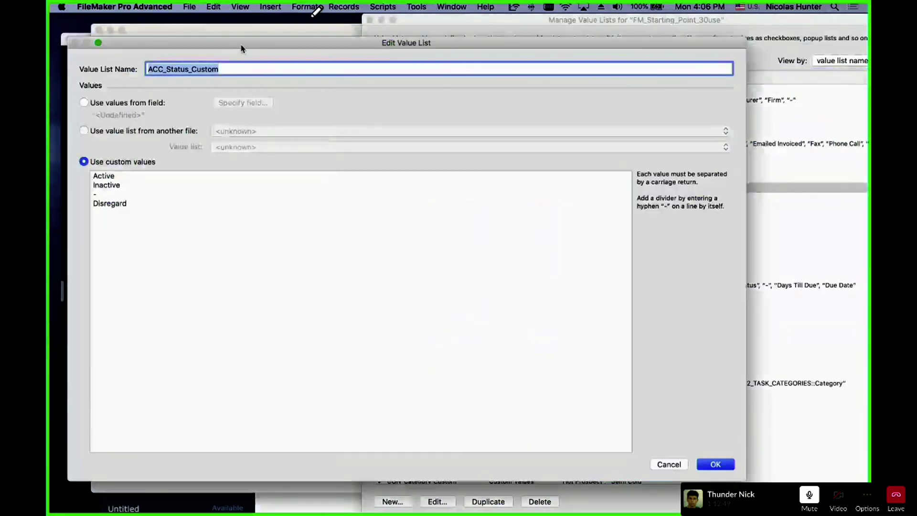
left_click_drag(241, 48, 307, 80)
left_click_drag(478, 75, 820, 187)
left_click_drag(539, 31, 687, 45)
double_click(513, 329)
type("B")
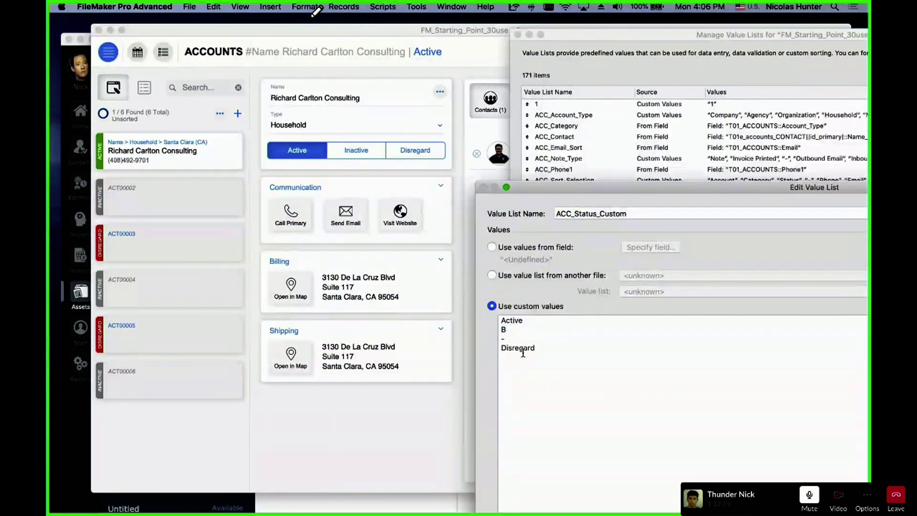
type("oom")
left_click_drag(595, 196, 268, 19)
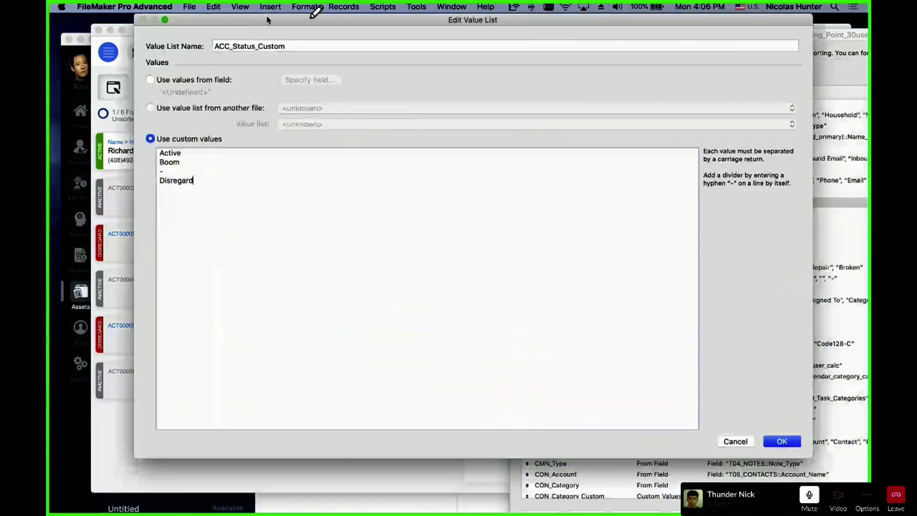
left_click(784, 443)
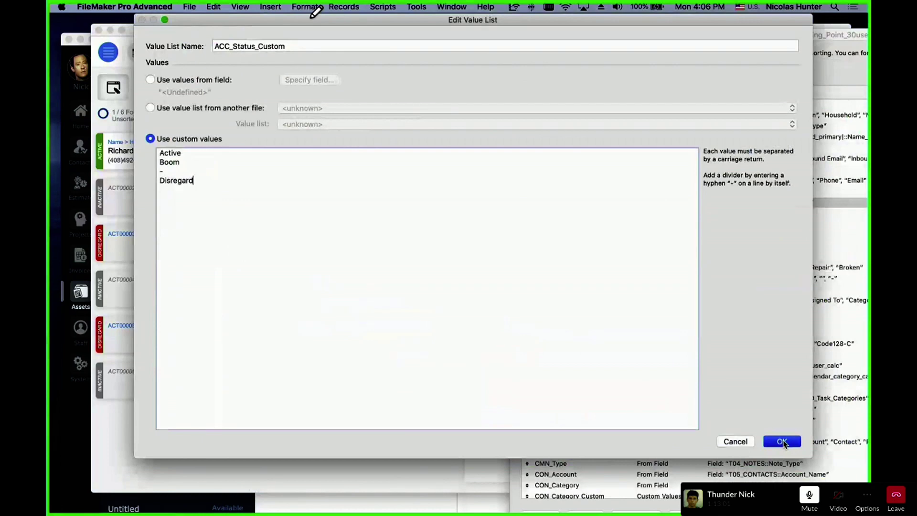
key("Return")
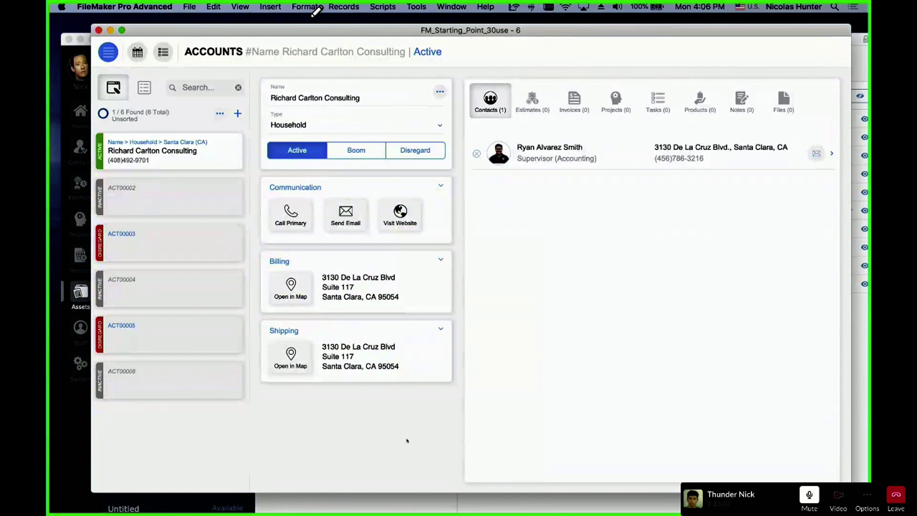
Step: Try the Boom status on the current account record and set its status back to Active
left_click(358, 149)
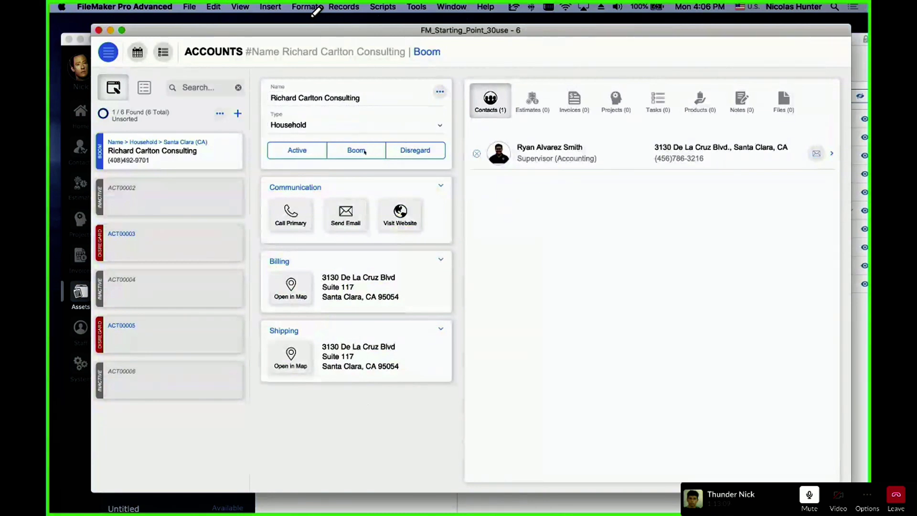
left_click(304, 151)
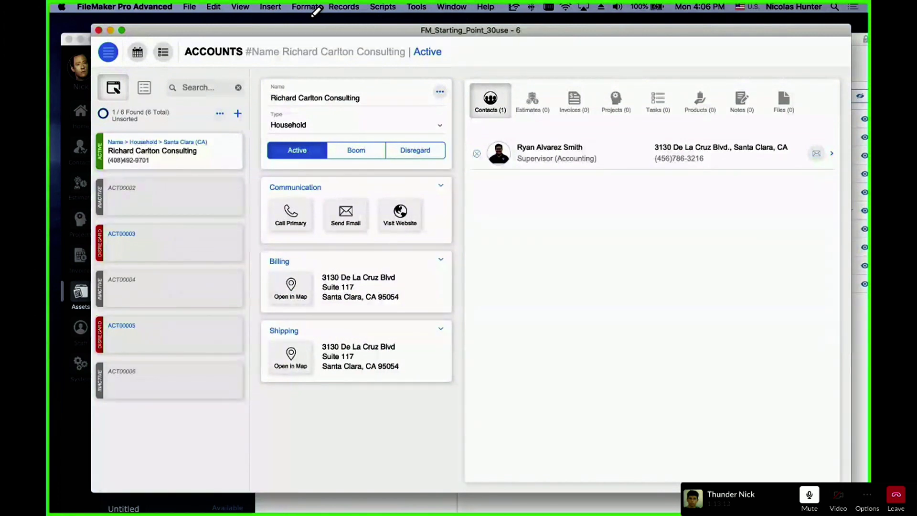
Step: Change Boom back to Inactive in the ACC_Status_Custom value list and save the value list definitions
left_click(189, 6)
mouse_move(205, 99)
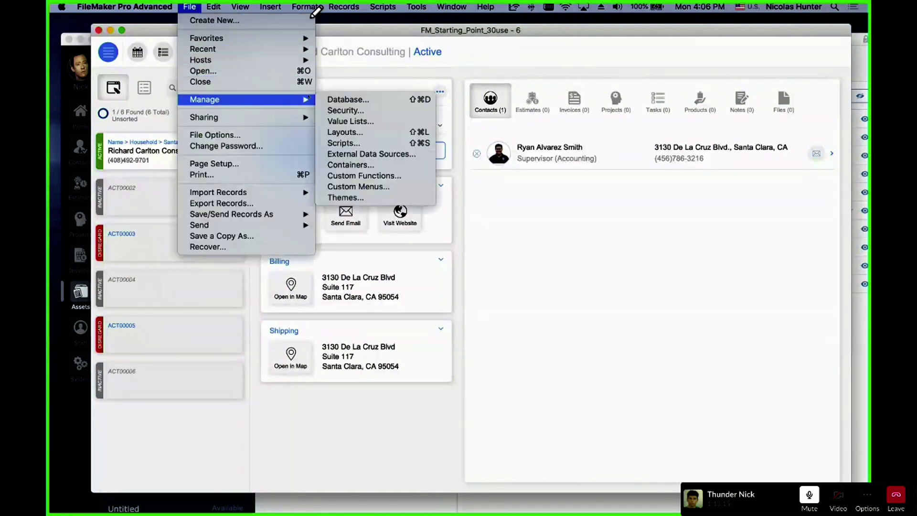
left_click(351, 121)
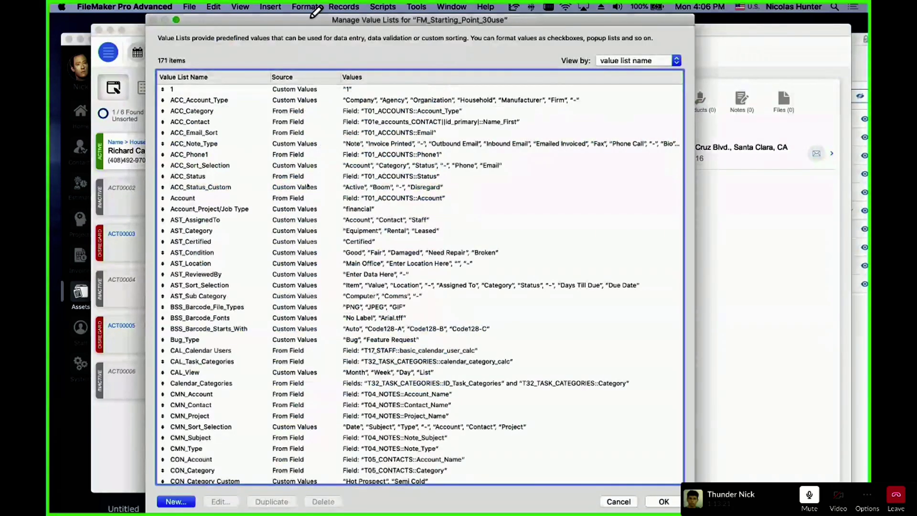
double_click(307, 186)
double_click(171, 162)
type("Inac")
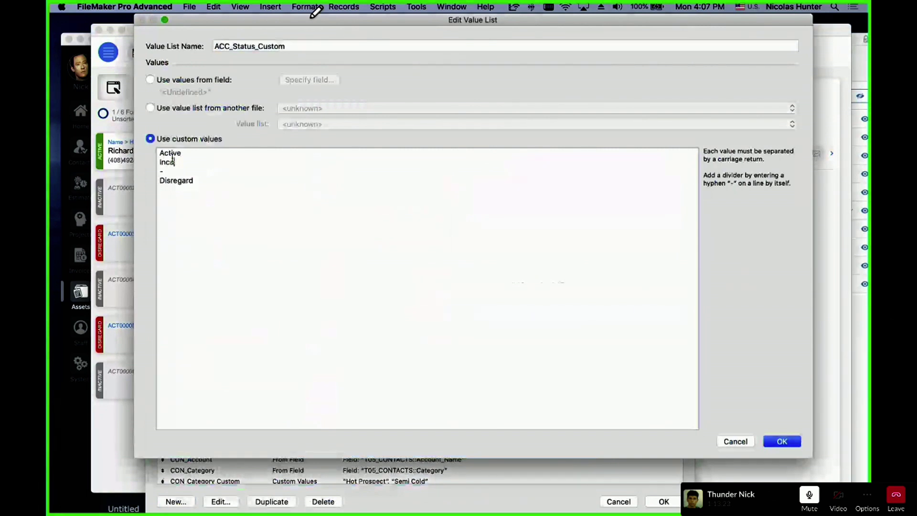
type("tive")
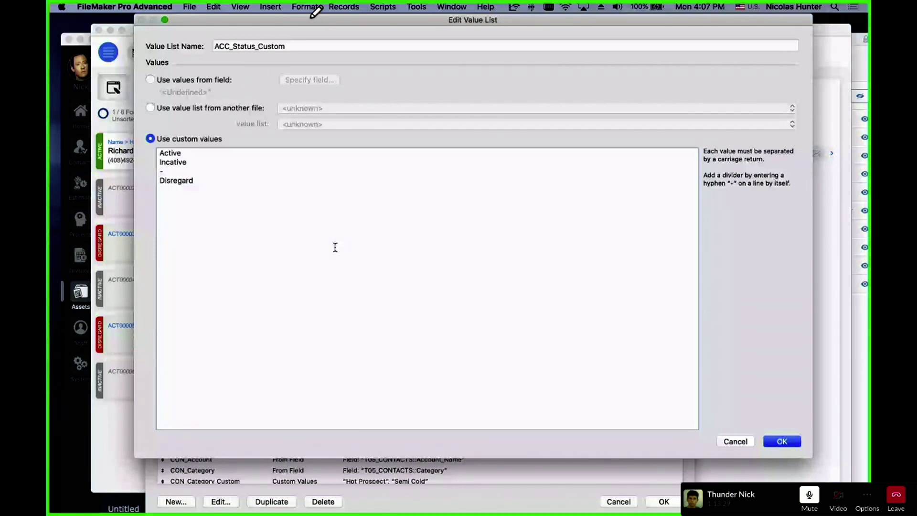
key("Return")
key("Return")
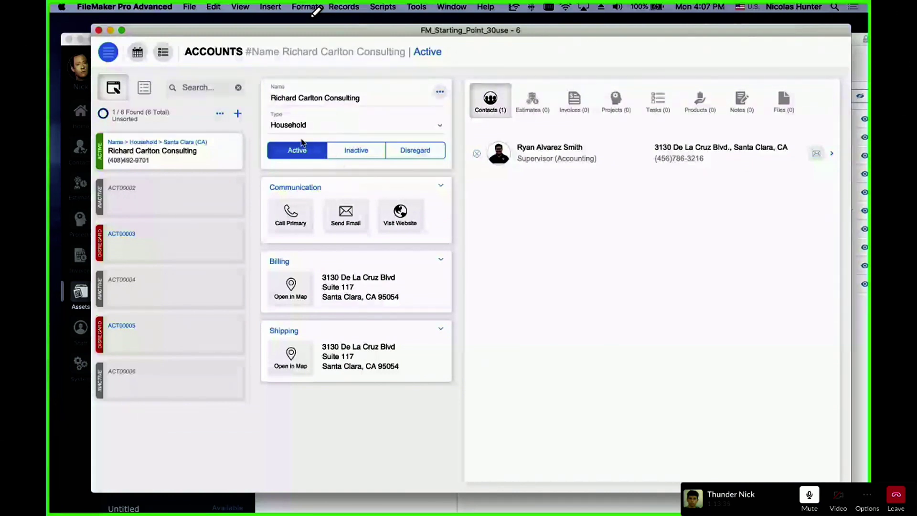
Step: Clear the FM_Starting_Point_30use window out of the way and reposition the Pretium Project Management window to show the asset's properties
mouse_move(310, 36)
left_mouse_down()
mouse_move(308, 85)
mouse_move(293, 35)
left_mouse_up()
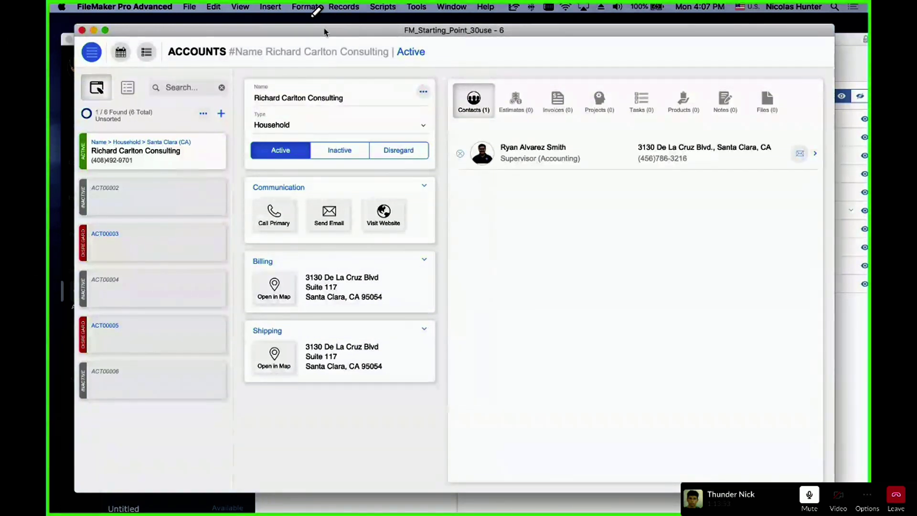
left_click_drag(308, 36, 288, 31)
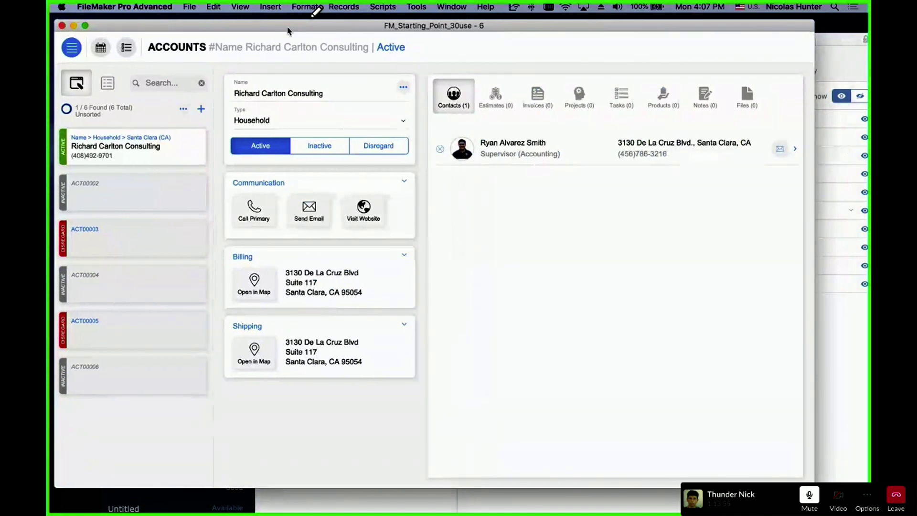
left_click_drag(296, 27, 365, 39)
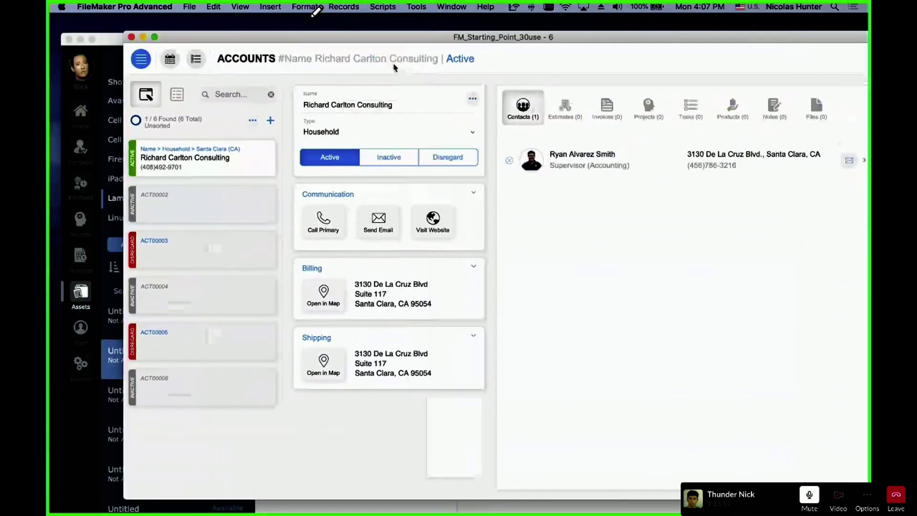
left_click_drag(394, 68, 287, 514)
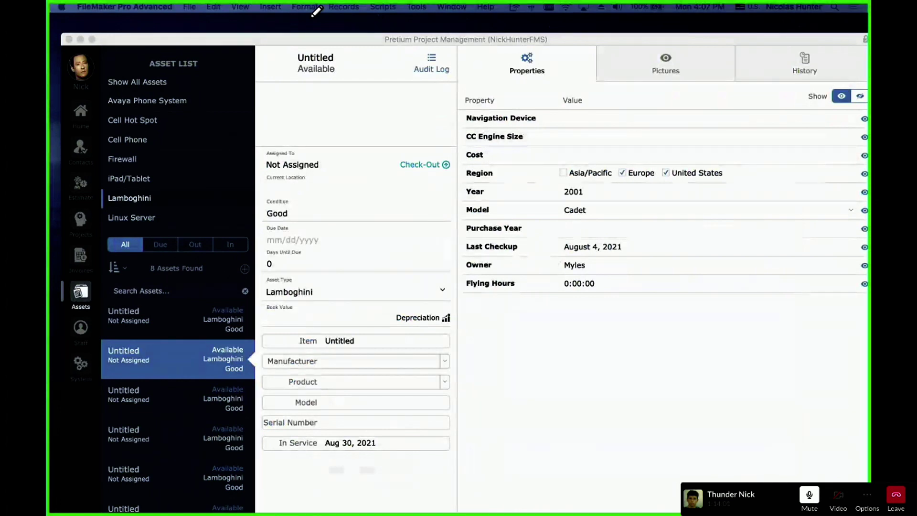
left_click(567, 286)
left_click_drag(530, 43, 522, 26)
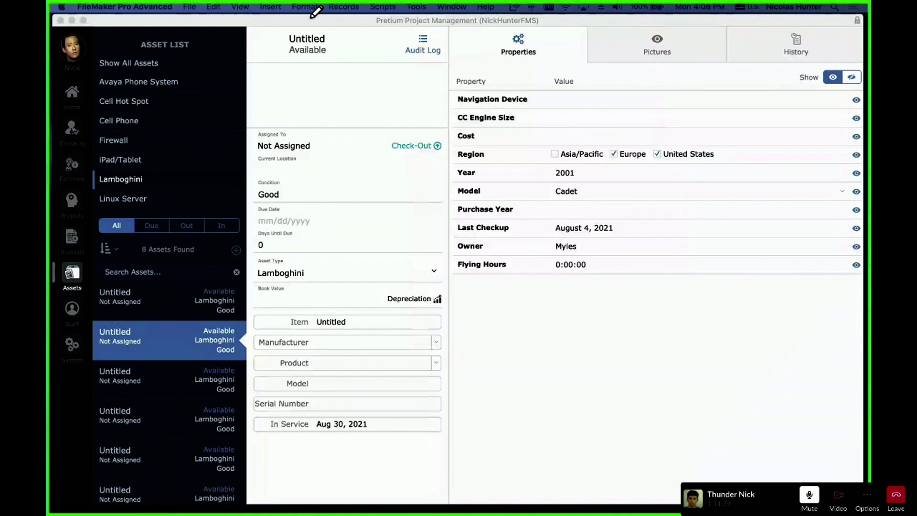
Step: Take the Slack call window out of full screen to get back to the desktop
left_click(59, 6)
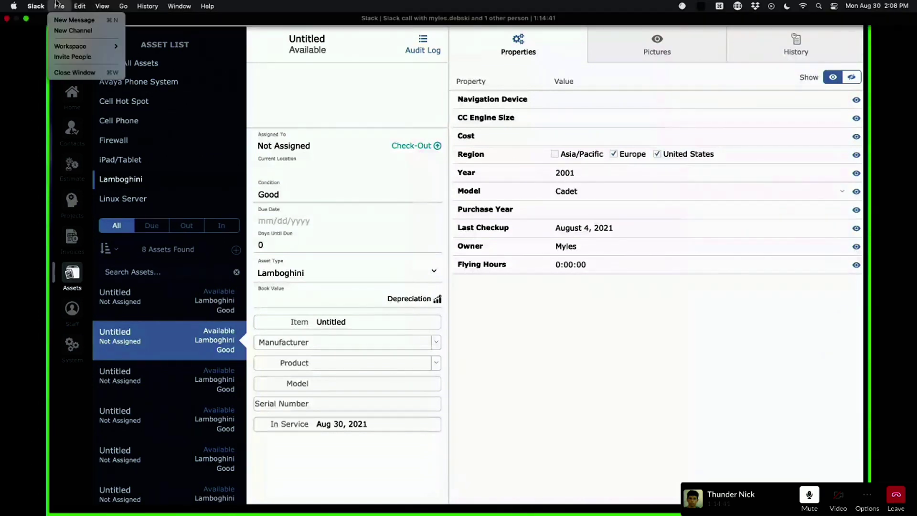
mouse_move(36, 6)
left_click(13, 57)
left_click(26, 19)
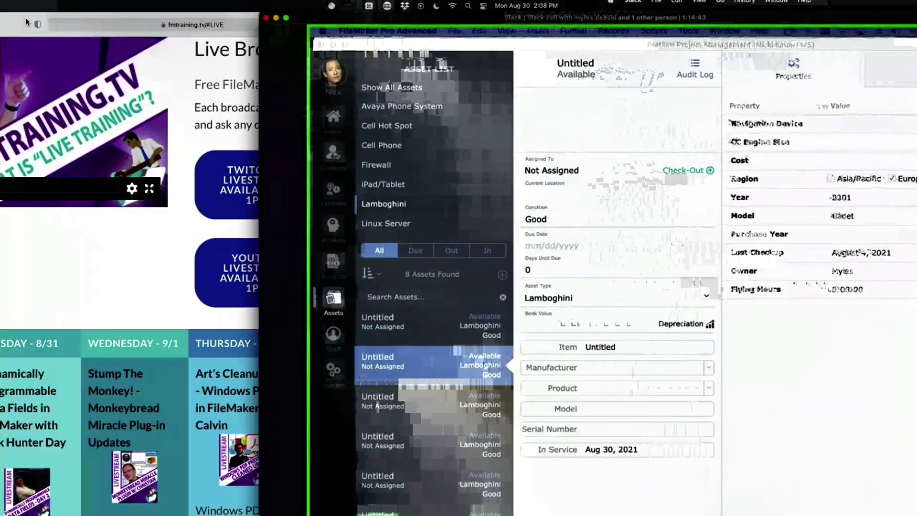